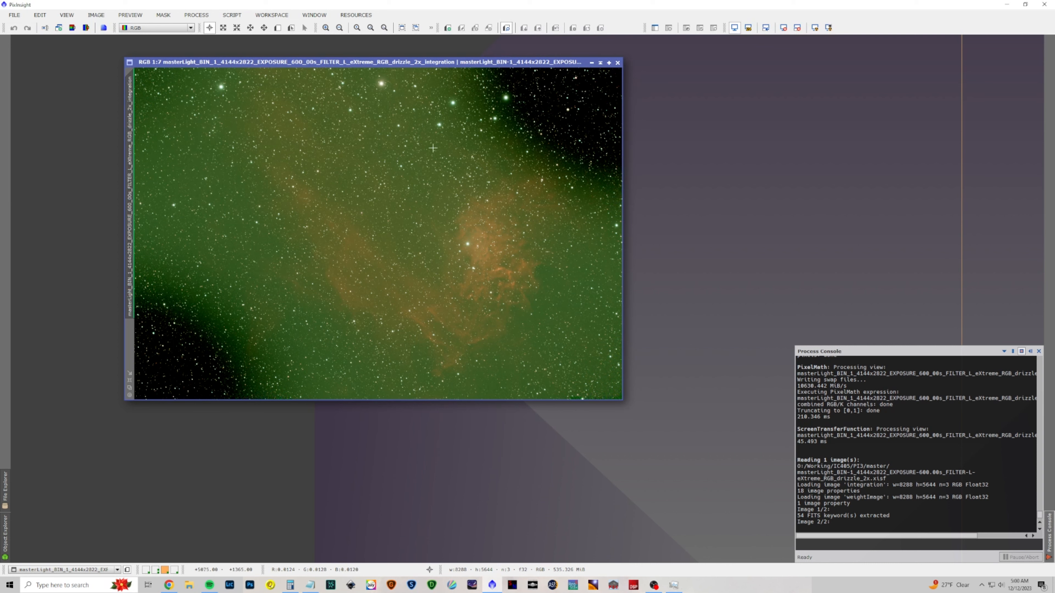
# Plate-solve the active nebula image with the ImageSolver script, keeping the parameters already filled in.
pyautogui.click(231, 14)
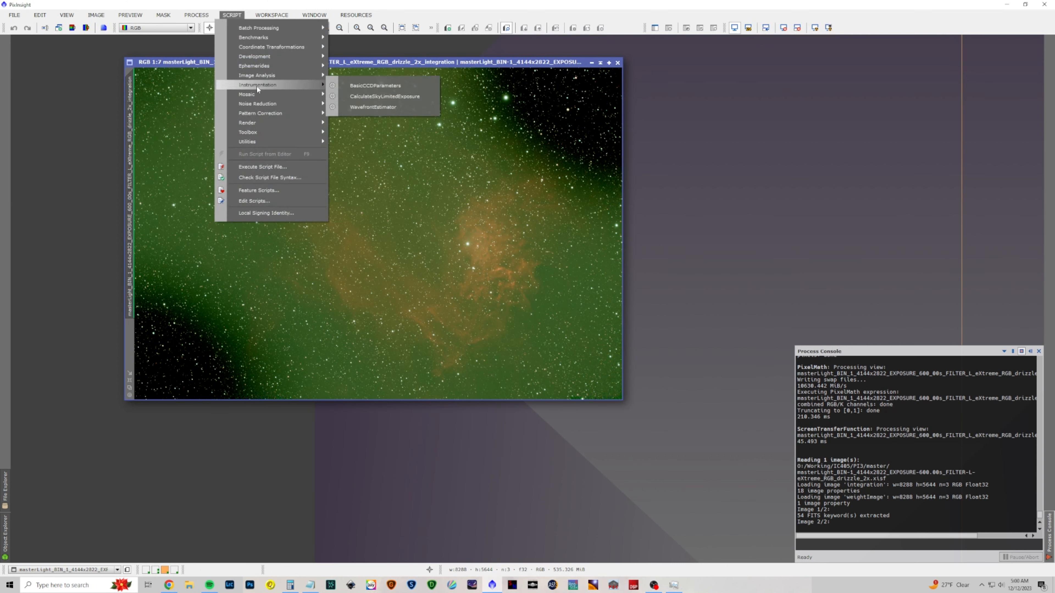
pyautogui.moveTo(259, 75)
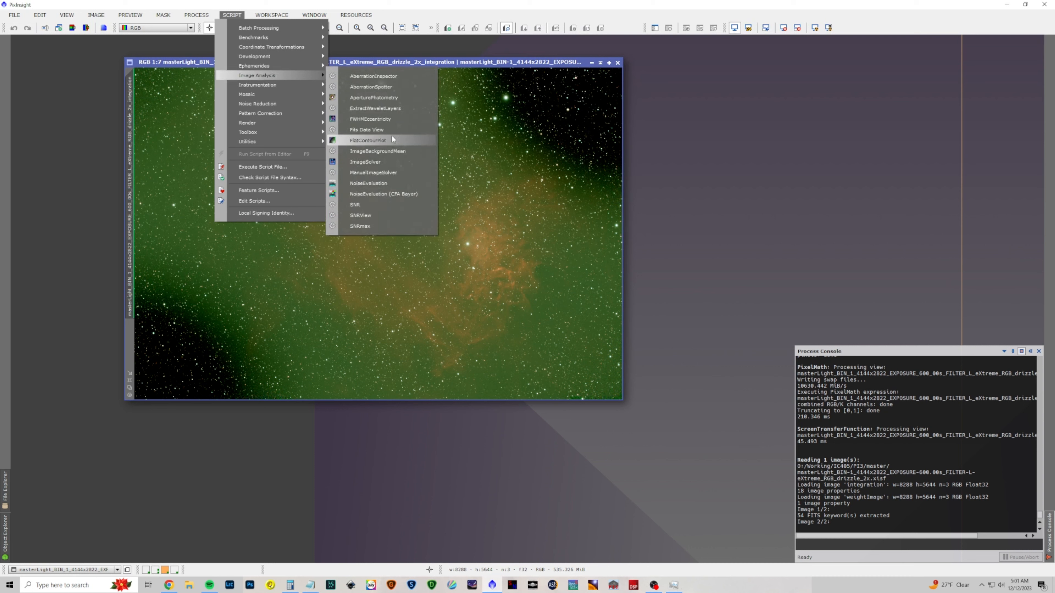
pyautogui.click(389, 162)
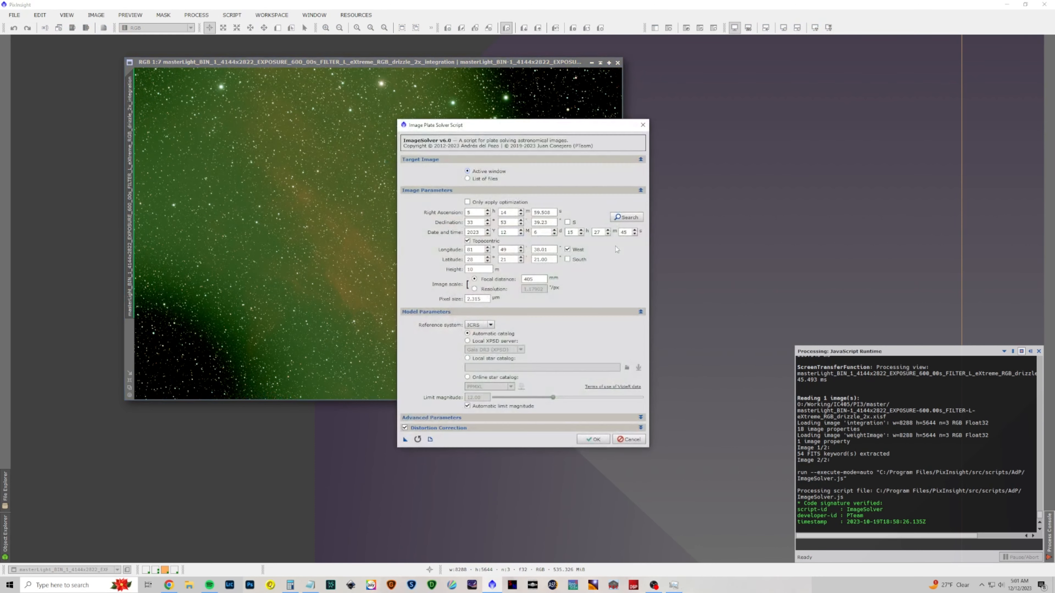
pyautogui.click(593, 439)
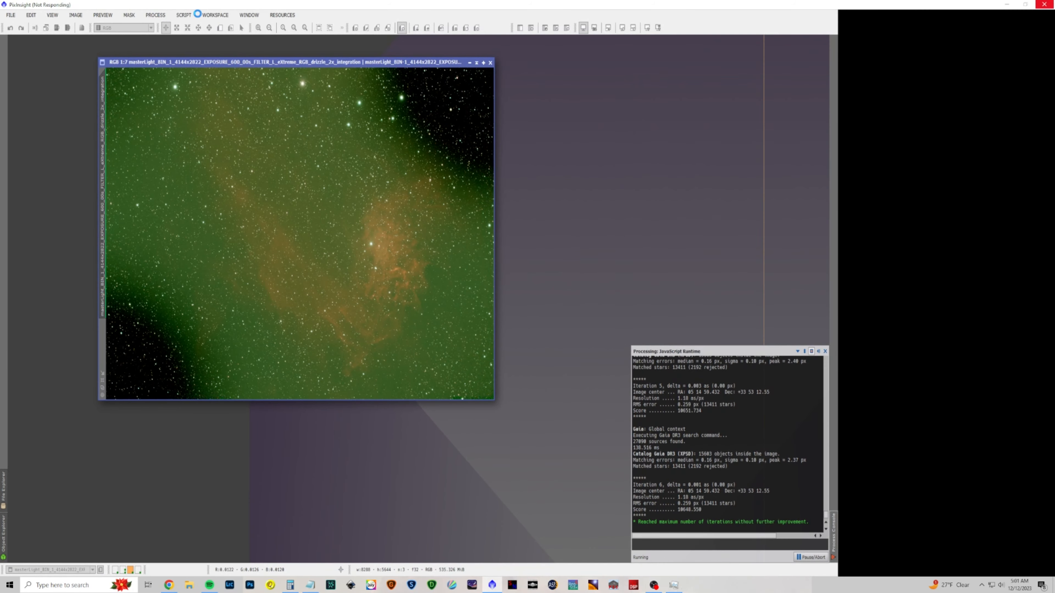
# Color-calibrate the image with SpectrophotometricColorCalibration using the Average Spiral Galaxy reference and L-eXtreme filters, then close the graphs and the process.
pyautogui.click(199, 15)
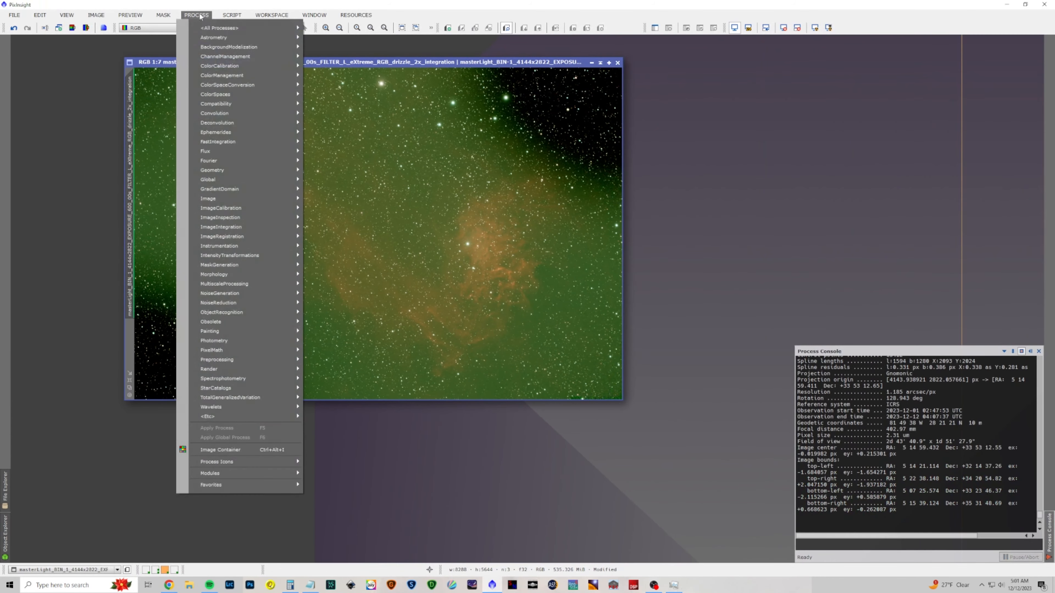
pyautogui.moveTo(219, 27)
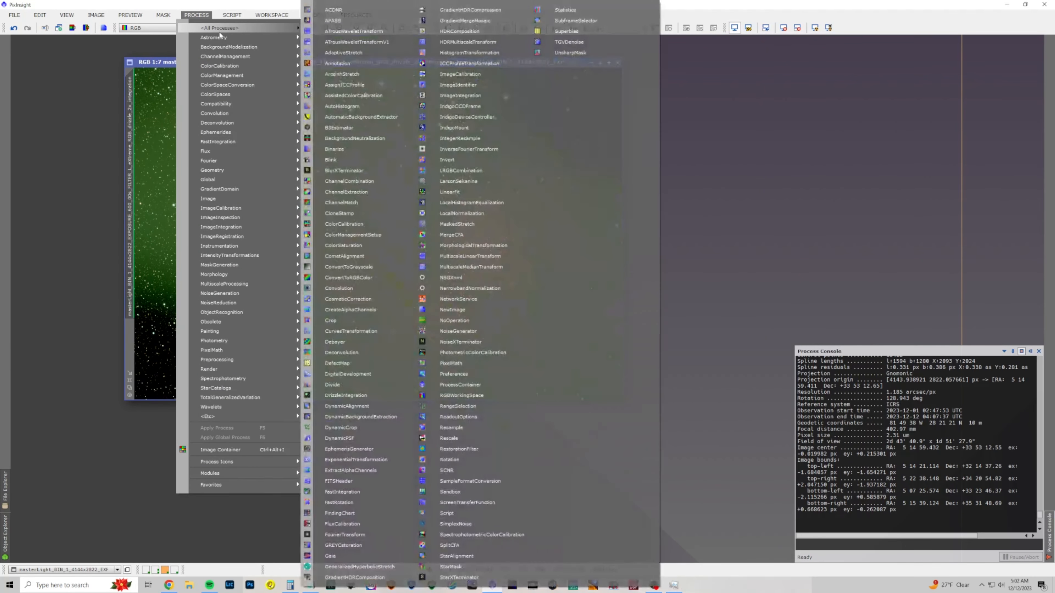
pyautogui.click(508, 535)
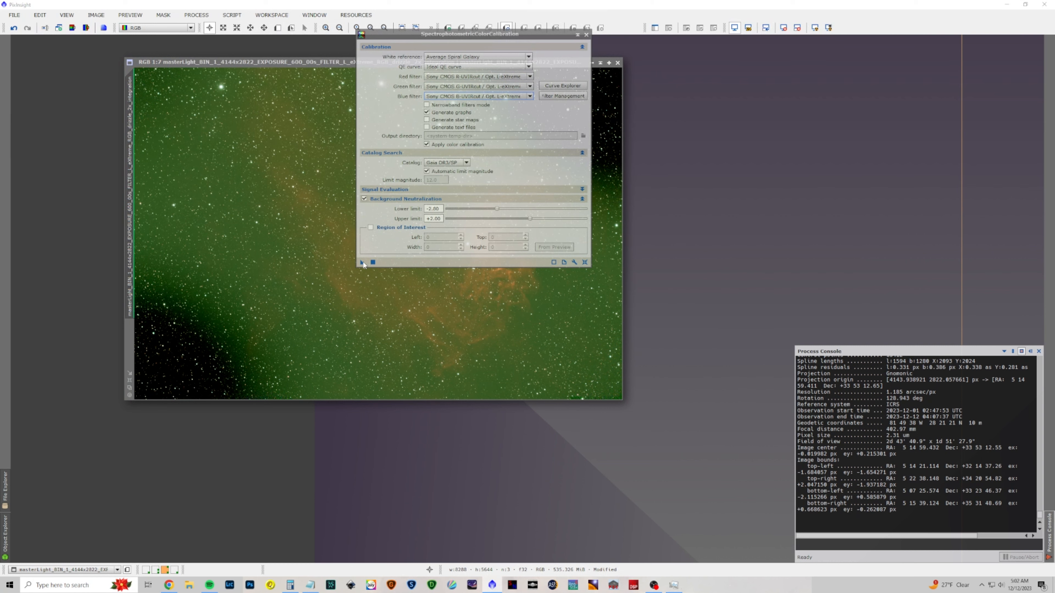
pyautogui.click(372, 262)
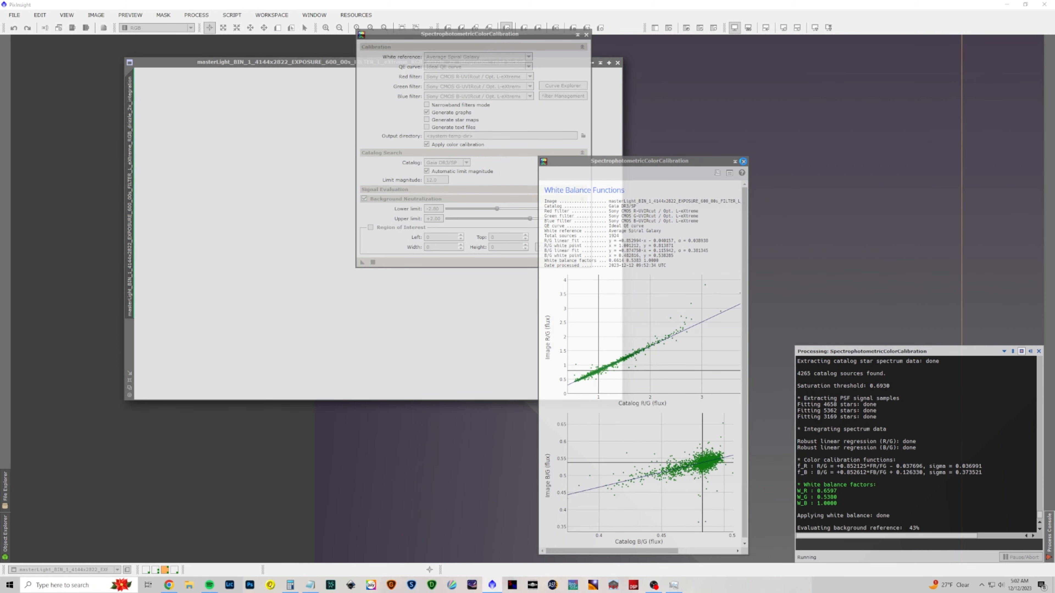
pyautogui.click(743, 161)
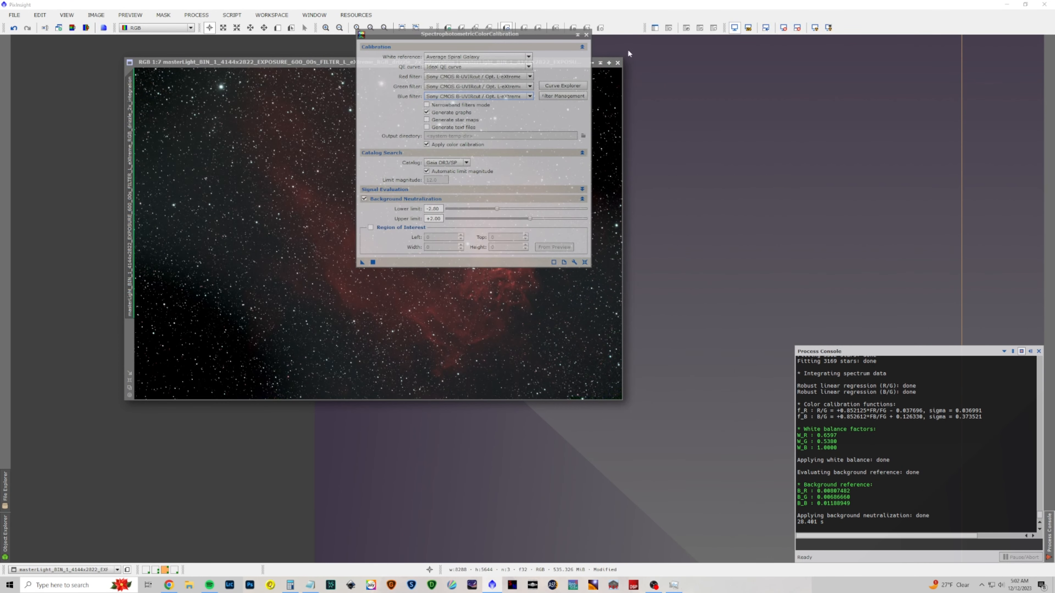
pyautogui.click(586, 34)
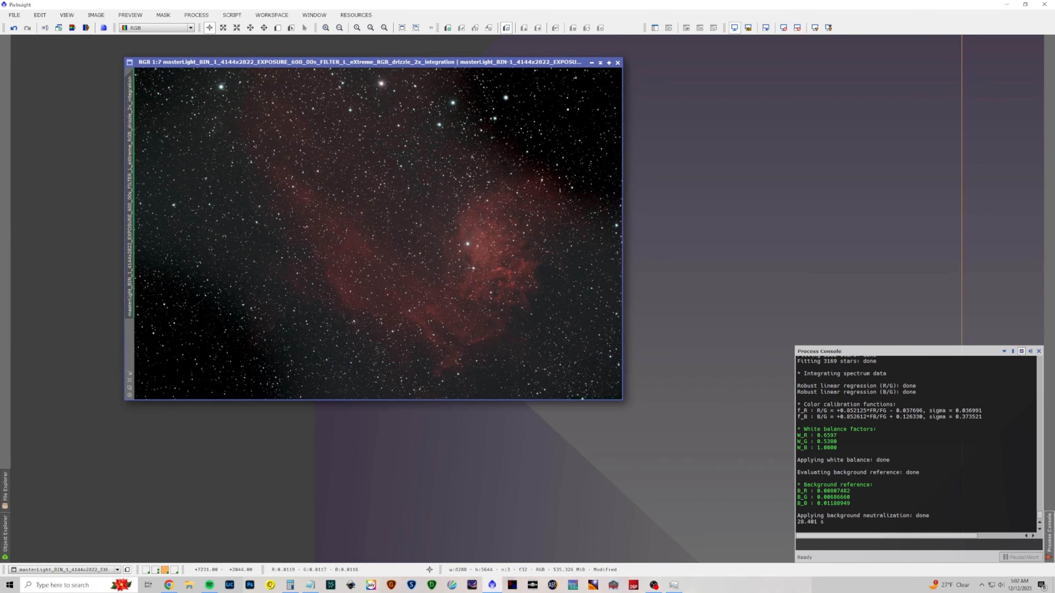
# Remove the image's gradient with the GraXpert script using Subtraction and maximum smoothing, then reset and reapply the automatic screen stretch.
pyautogui.click(207, 15)
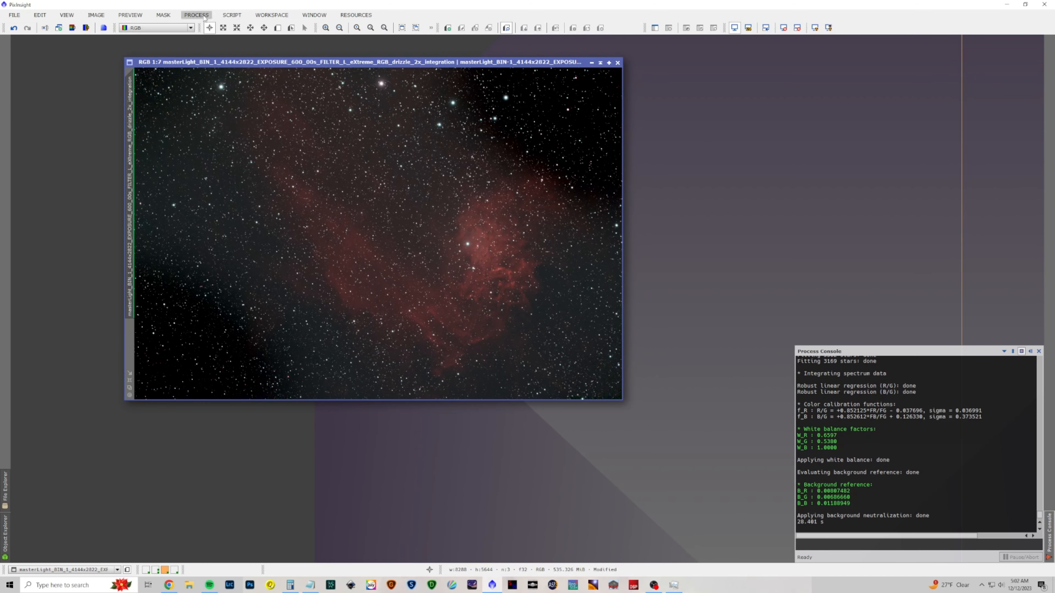
pyautogui.moveTo(233, 28)
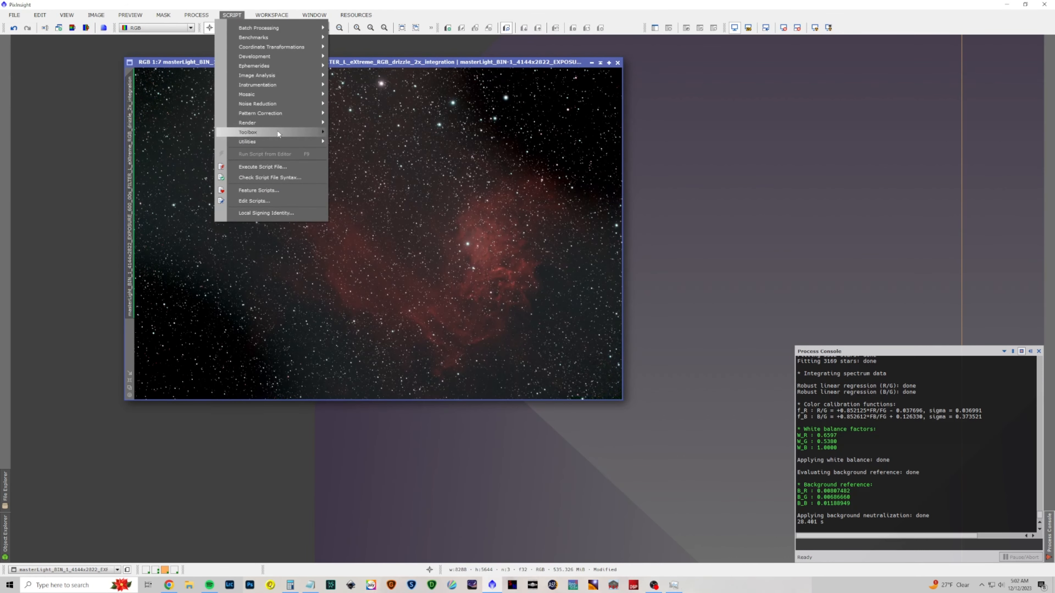
pyautogui.moveTo(277, 132)
pyautogui.click(423, 217)
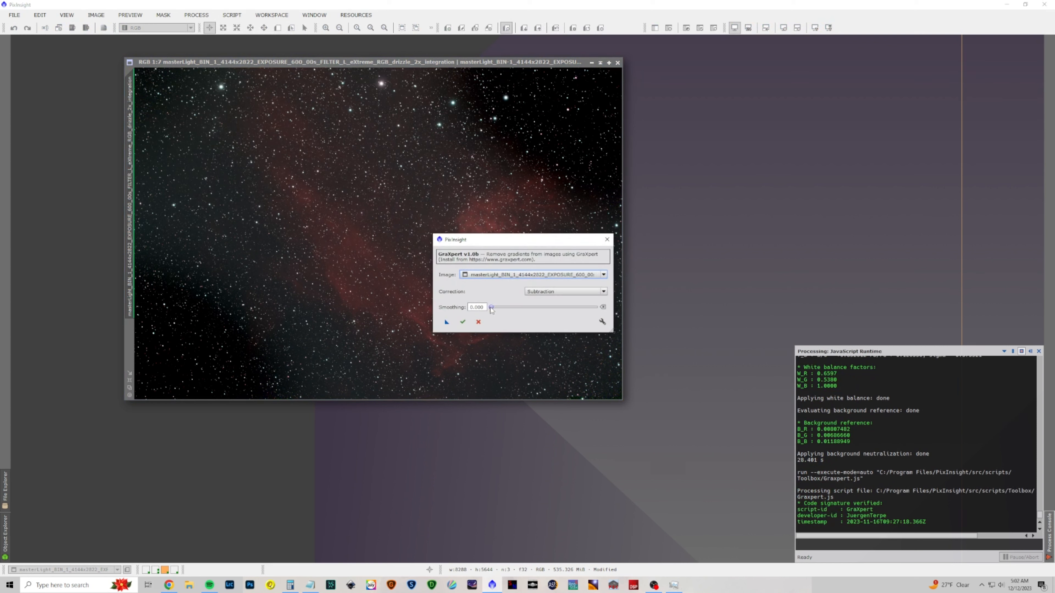
pyautogui.moveTo(493, 307); pyautogui.dragTo(615, 315)
pyautogui.click(463, 322)
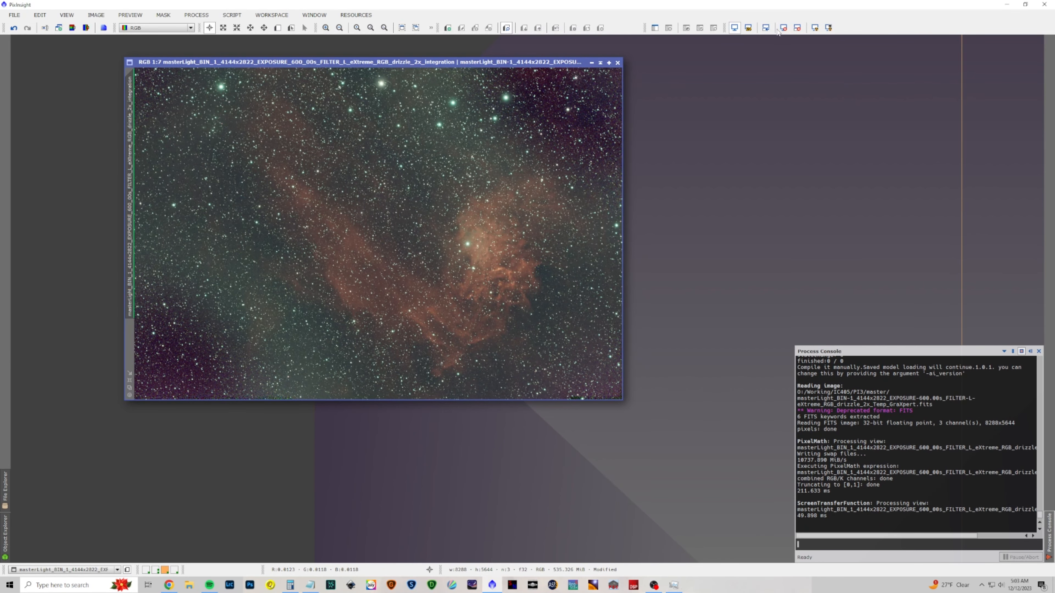
pyautogui.click(783, 28)
pyautogui.click(815, 28)
# Start DynamicCrop and place a crop rectangle about 5663 × 4242 pixels around the nebula.
pyautogui.click(201, 16)
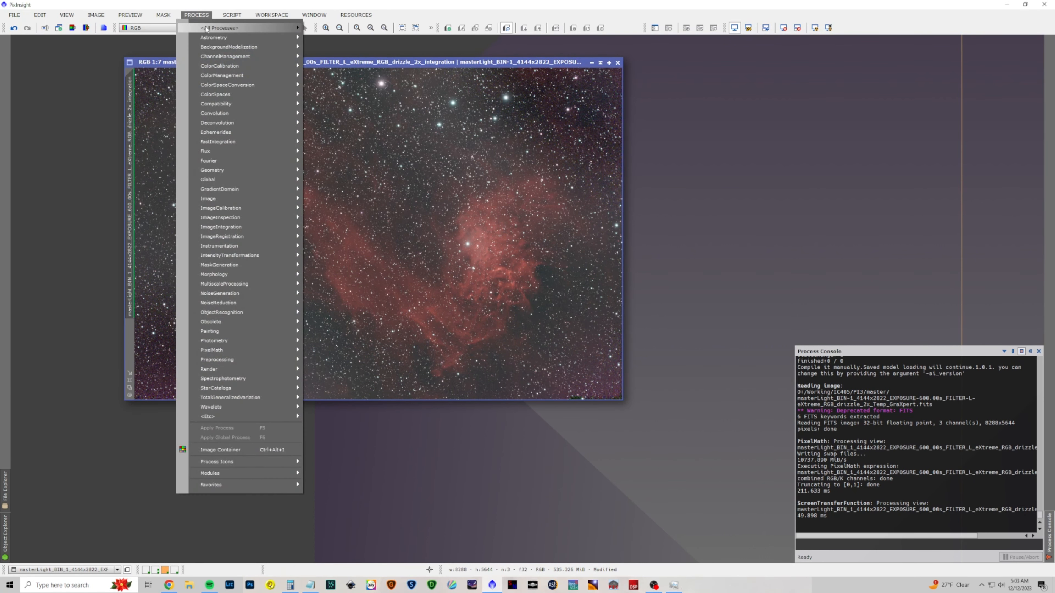
pyautogui.moveTo(207, 29)
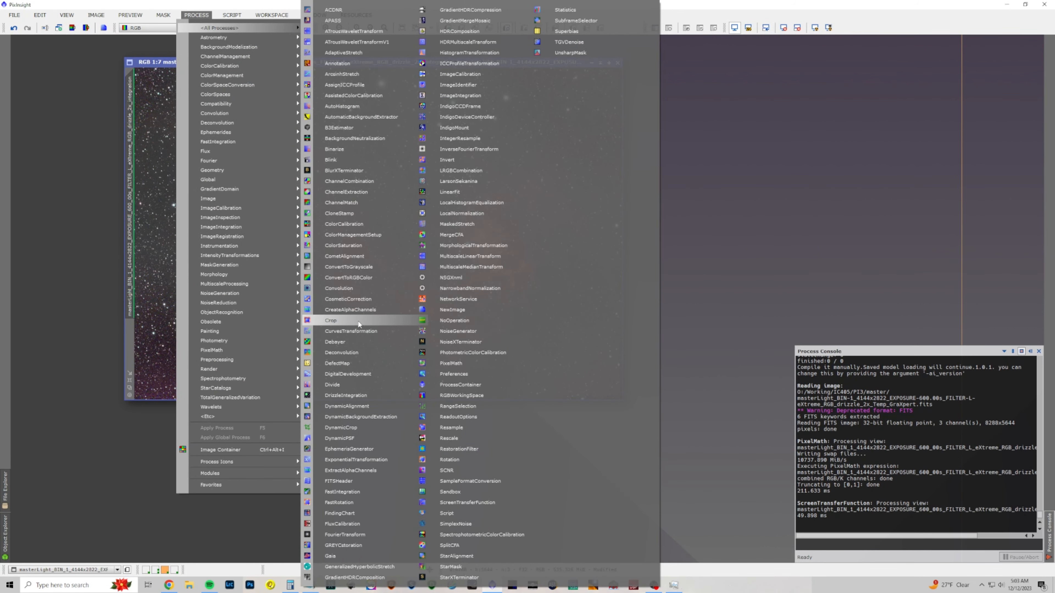
pyautogui.click(359, 428)
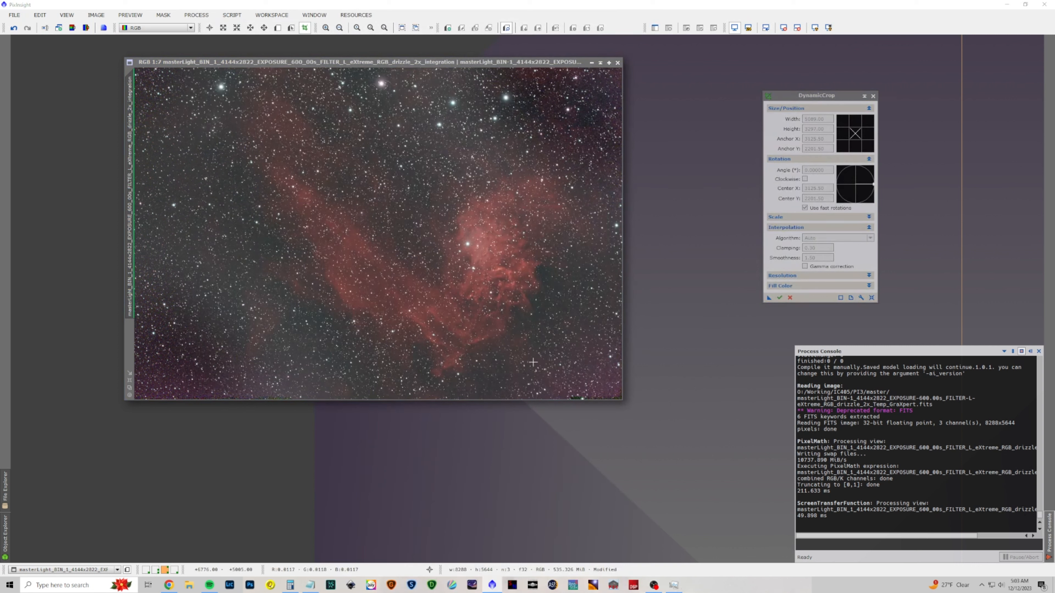
pyautogui.moveTo(534, 361)
pyautogui.mouseDown()
pyautogui.moveTo(459, 277)
pyautogui.moveTo(279, 145)
pyautogui.moveTo(194, 107)
pyautogui.mouseUp()
pyautogui.moveTo(355, 200); pyautogui.dragTo(388, 216)
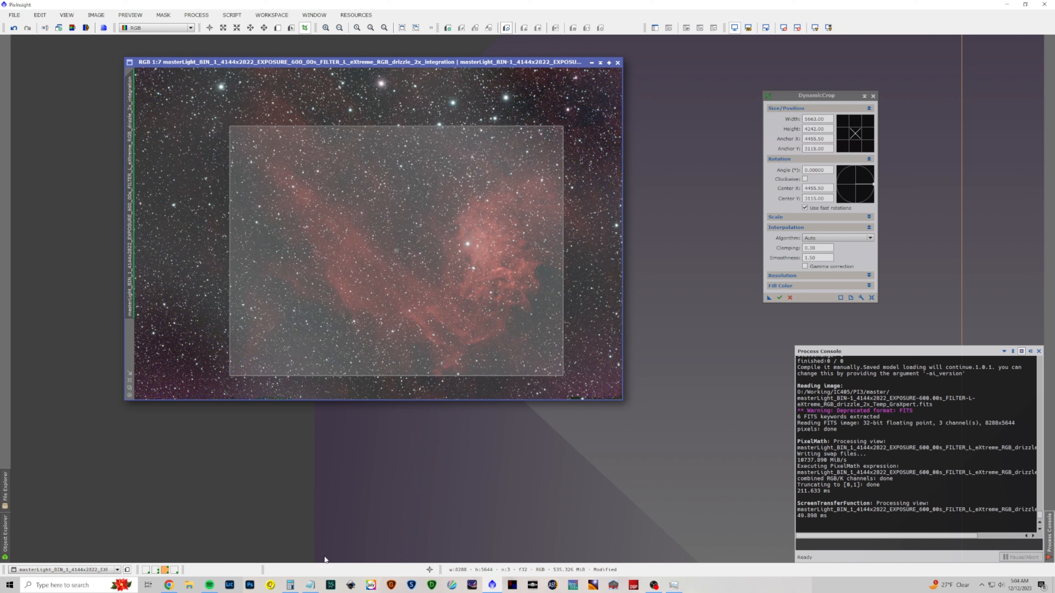
# Calculate the 3:2 width for the 4242-pixel crop height in Calculator and set the crop width to 6363.
pyautogui.click(286, 586)
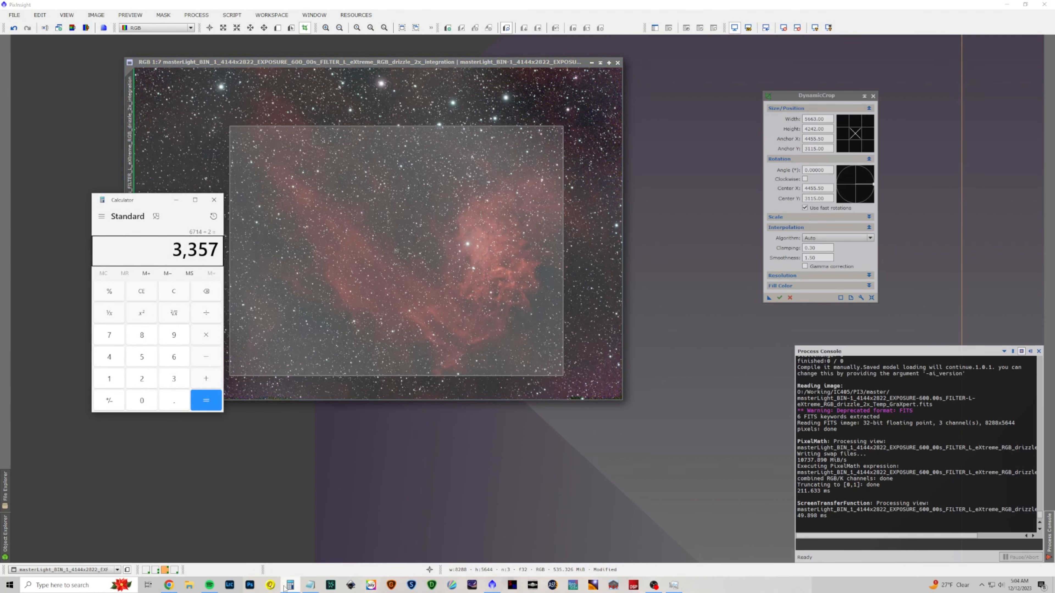
pyautogui.write('4242*3')
pyautogui.press('Return')
pyautogui.write('/2')
pyautogui.press('Return')
pyautogui.moveTo(825, 119); pyautogui.dragTo(775, 119)
pyautogui.write('6363')
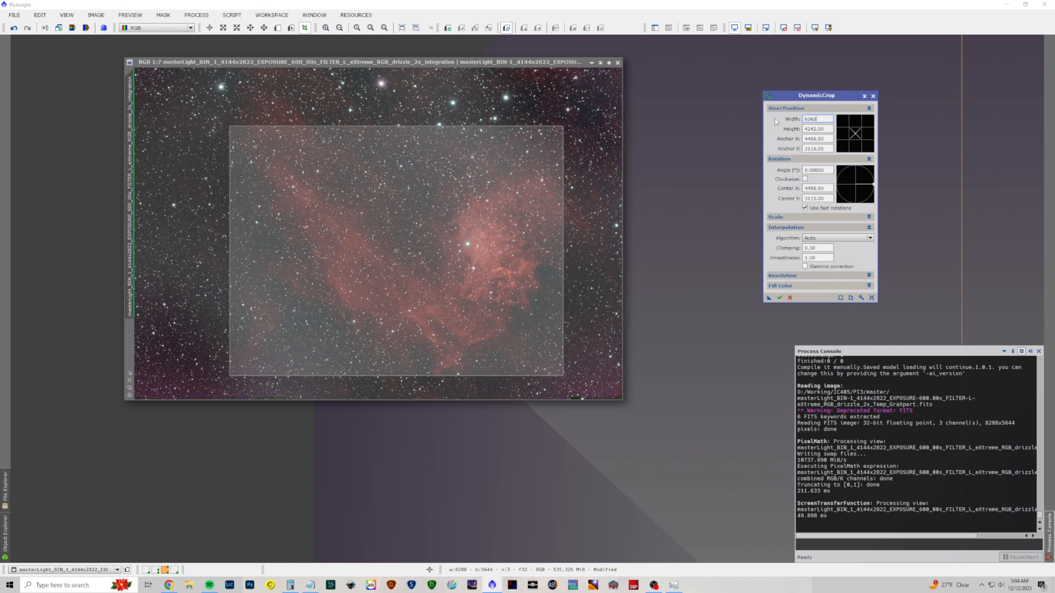
pyautogui.press('Tab')
# Reposition the crop rectangle to frame the nebula, apply the crop and close DynamicCrop.
pyautogui.moveTo(519, 253); pyautogui.dragTo(514, 268)
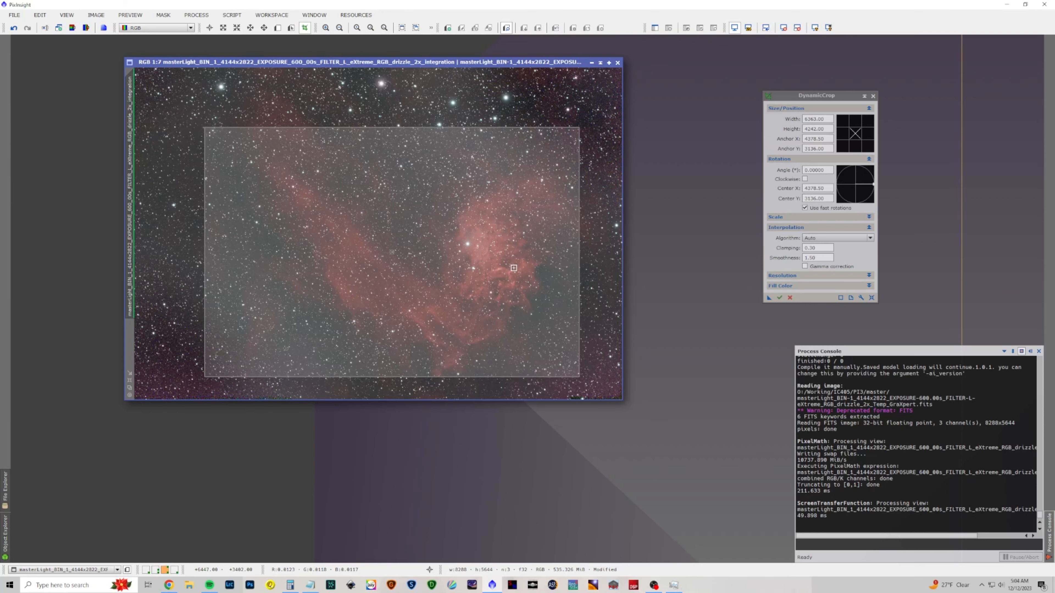
pyautogui.moveTo(514, 268); pyautogui.dragTo(504, 266)
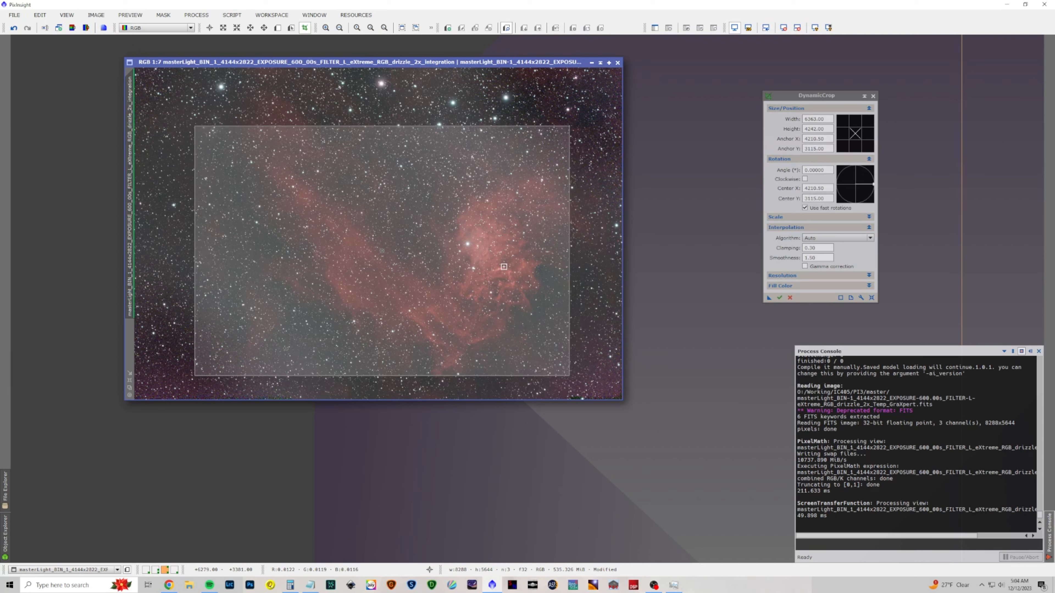
pyautogui.click(780, 298)
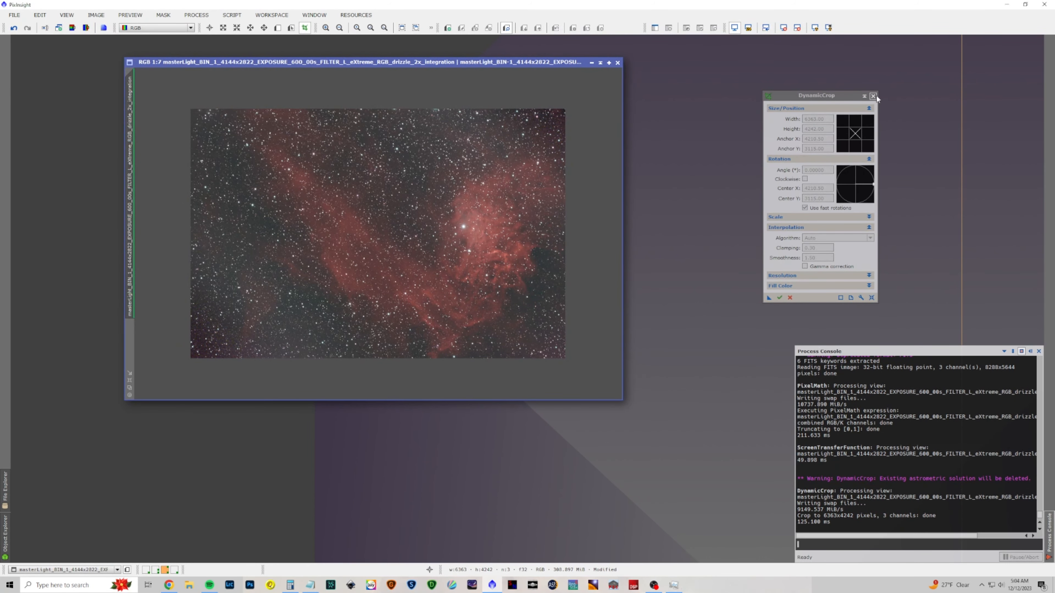
pyautogui.click(873, 96)
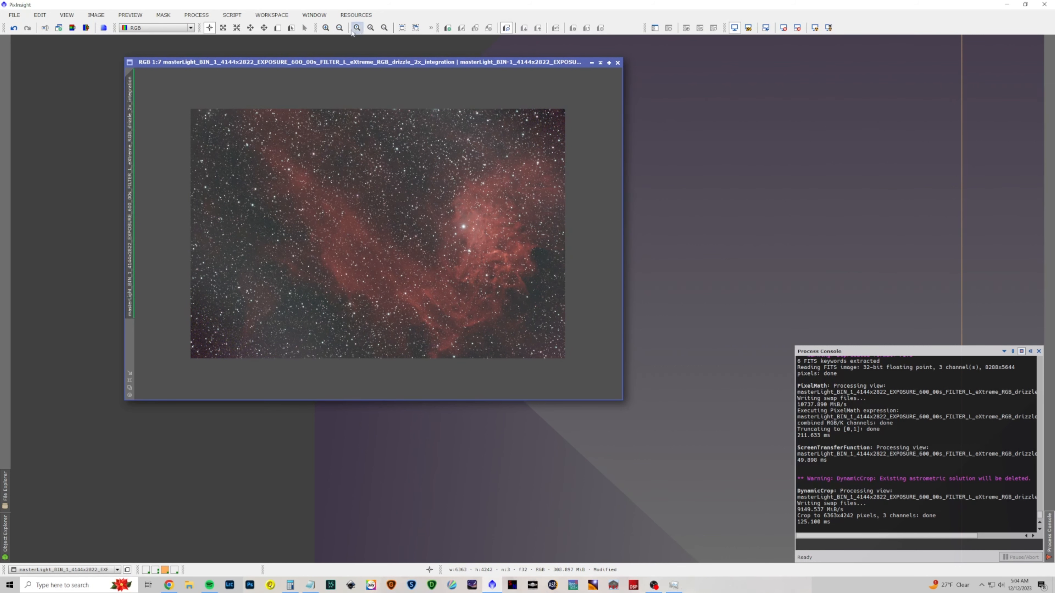
# Run AutomaticBackgroundExtractor on the cropped image with Subtraction correction, stretch the background model to view it and close it.
pyautogui.click(197, 14)
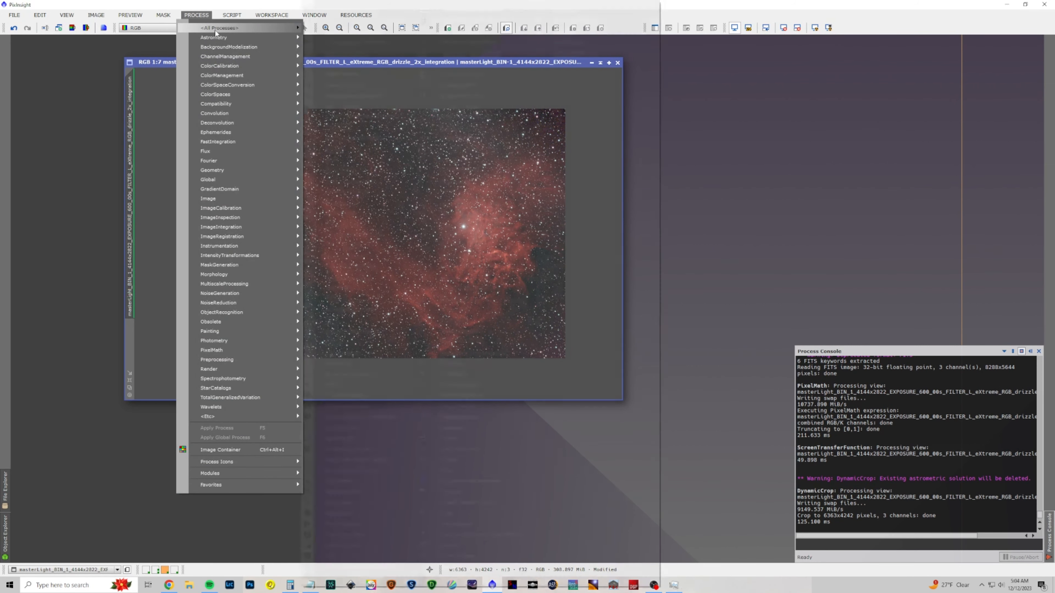
pyautogui.moveTo(214, 29)
pyautogui.click(356, 116)
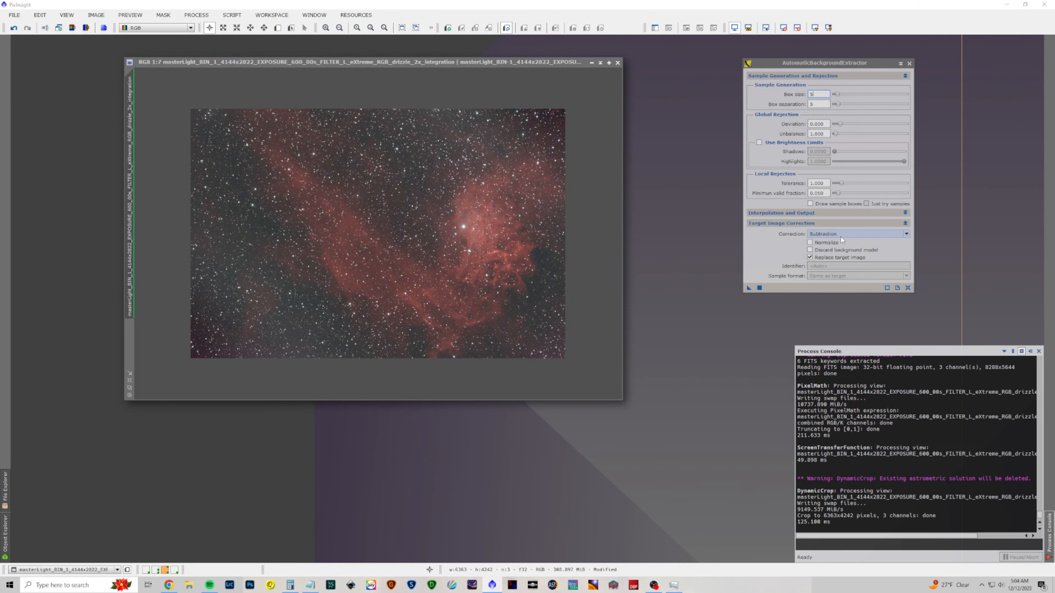
pyautogui.moveTo(748, 286); pyautogui.dragTo(472, 260)
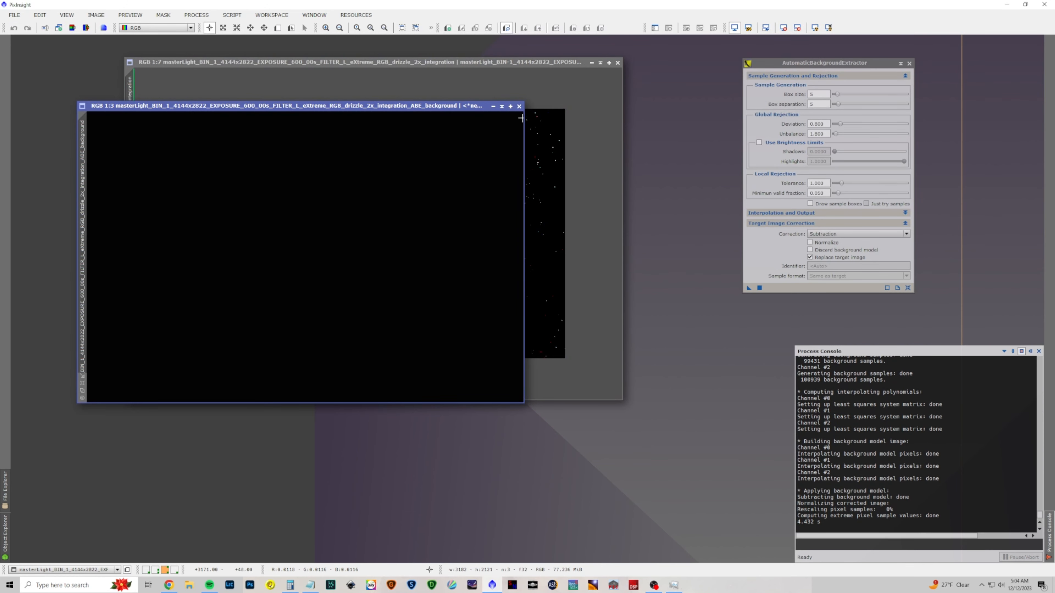
pyautogui.click(814, 28)
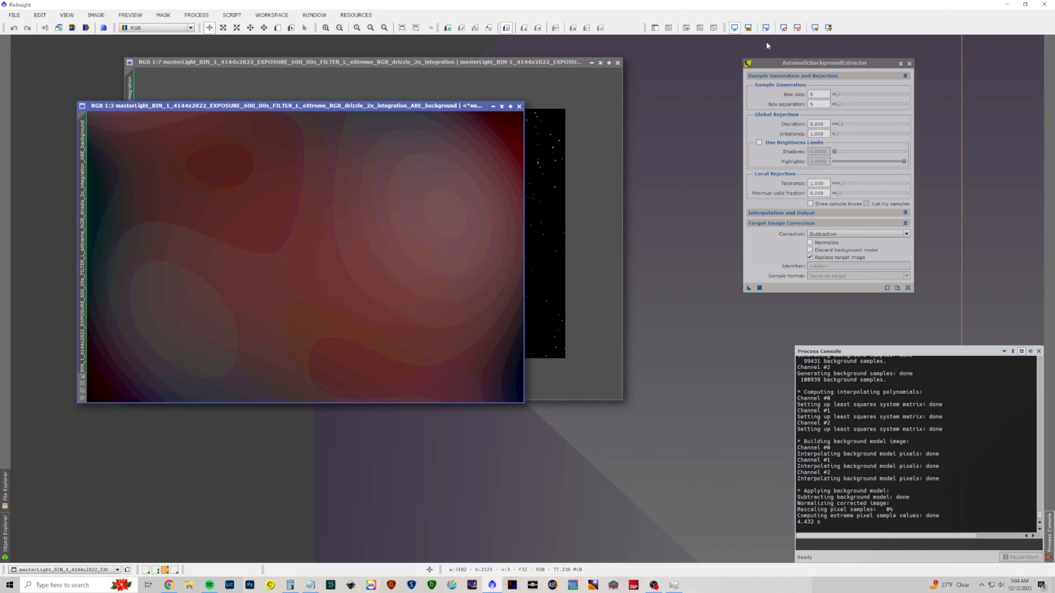
pyautogui.click(519, 106)
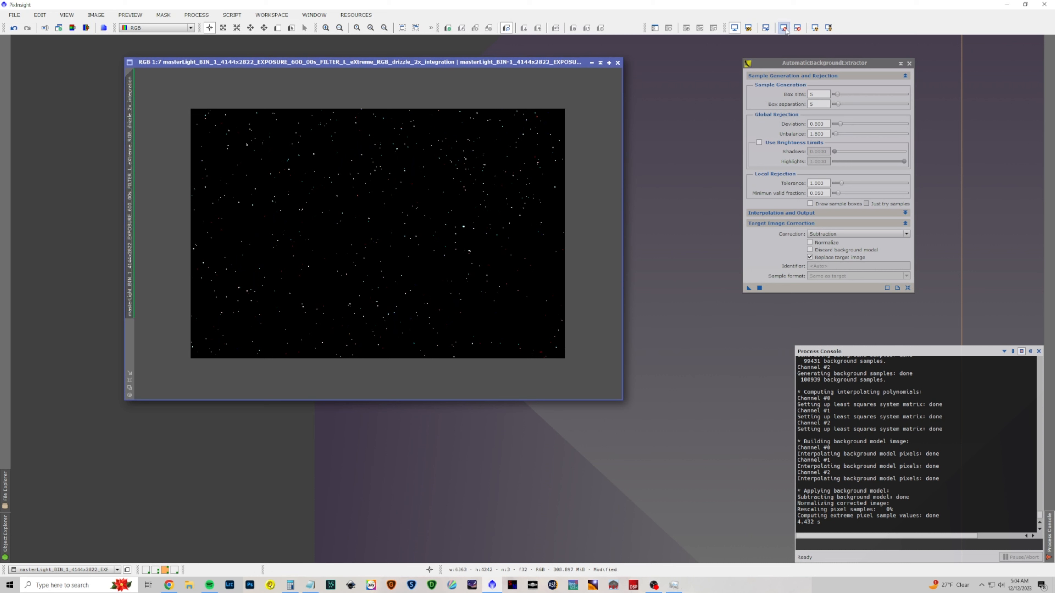
# Apply the automatic screen stretch to the background-corrected image and close AutomaticBackgroundExtractor.
pyautogui.click(815, 28)
pyautogui.click(815, 28)
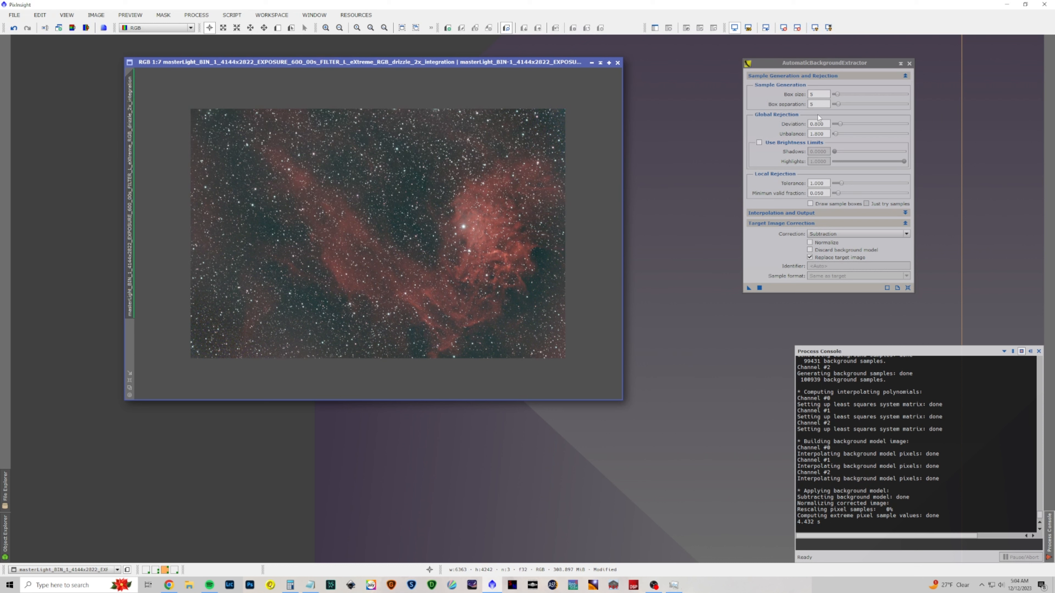
pyautogui.click(910, 63)
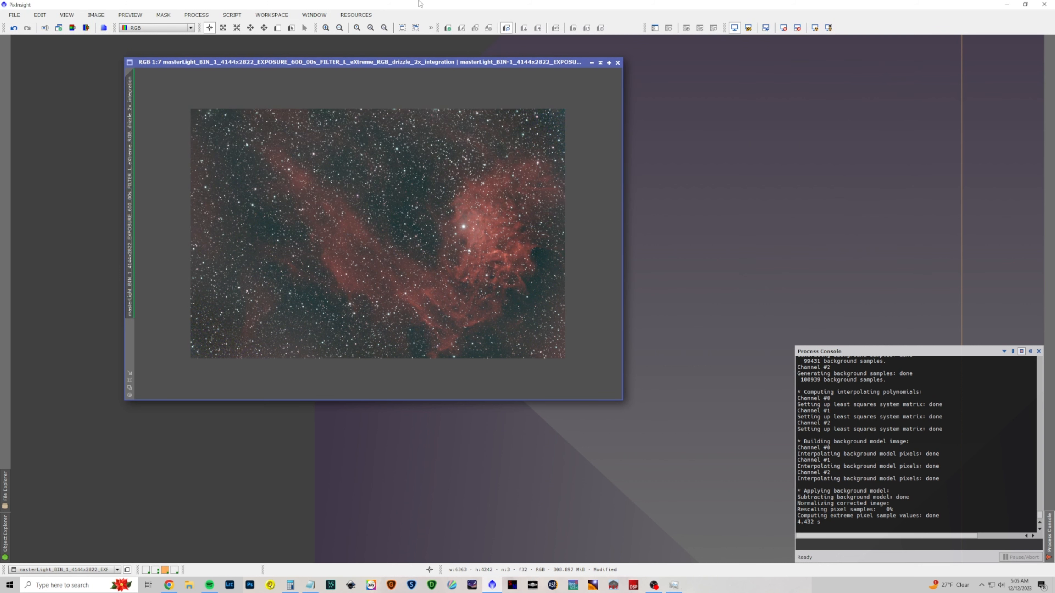
# Inspect the image's stars up close, run BlurXTerminator on the image with its current settings, and close the tool.
pyautogui.scroll(1, 353, 178)
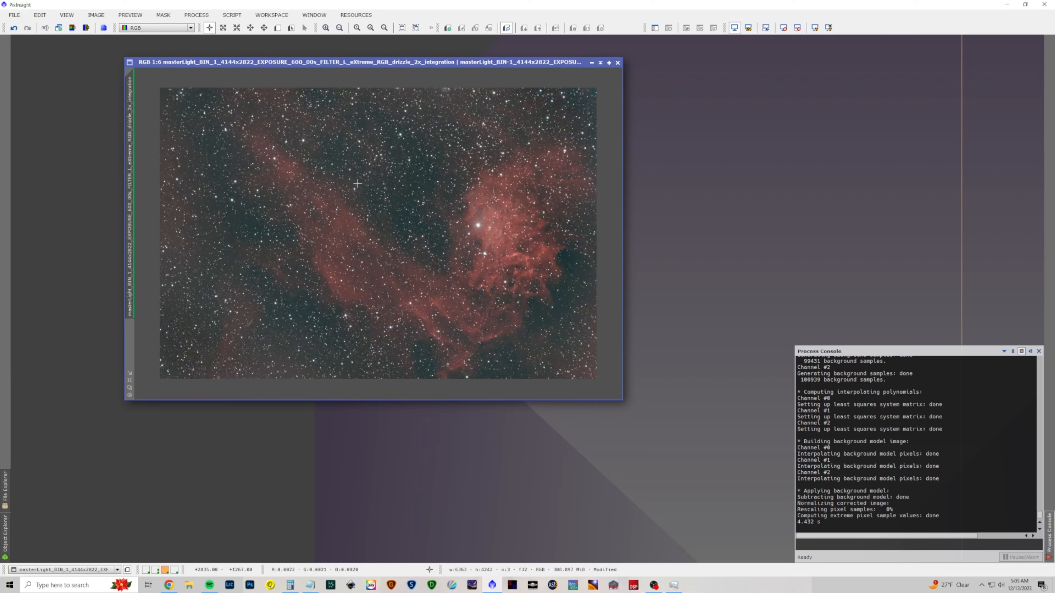
pyautogui.scroll(4, 357, 183)
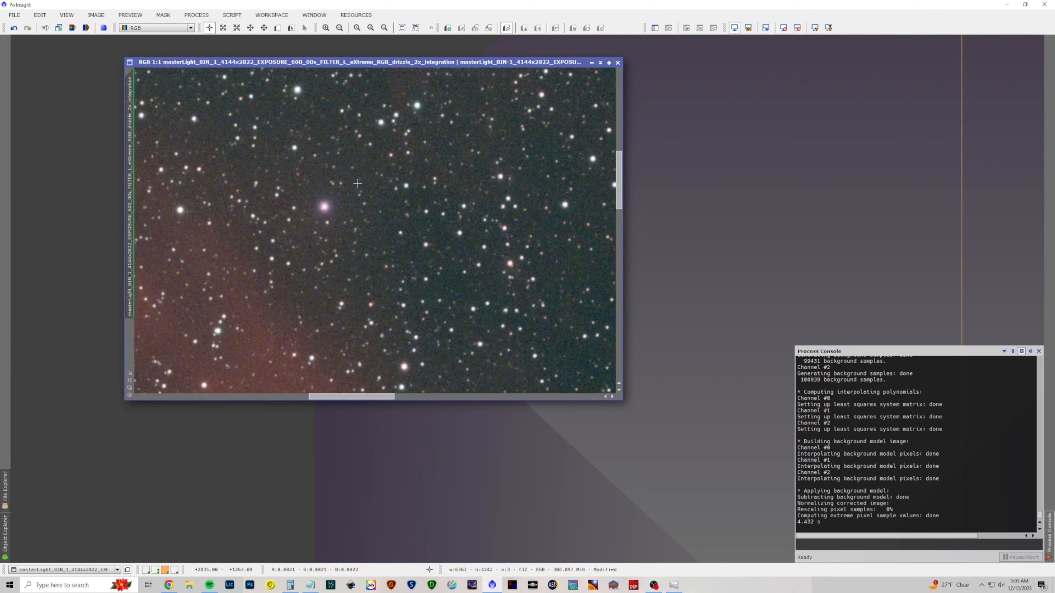
pyautogui.scroll(-5, 357, 183)
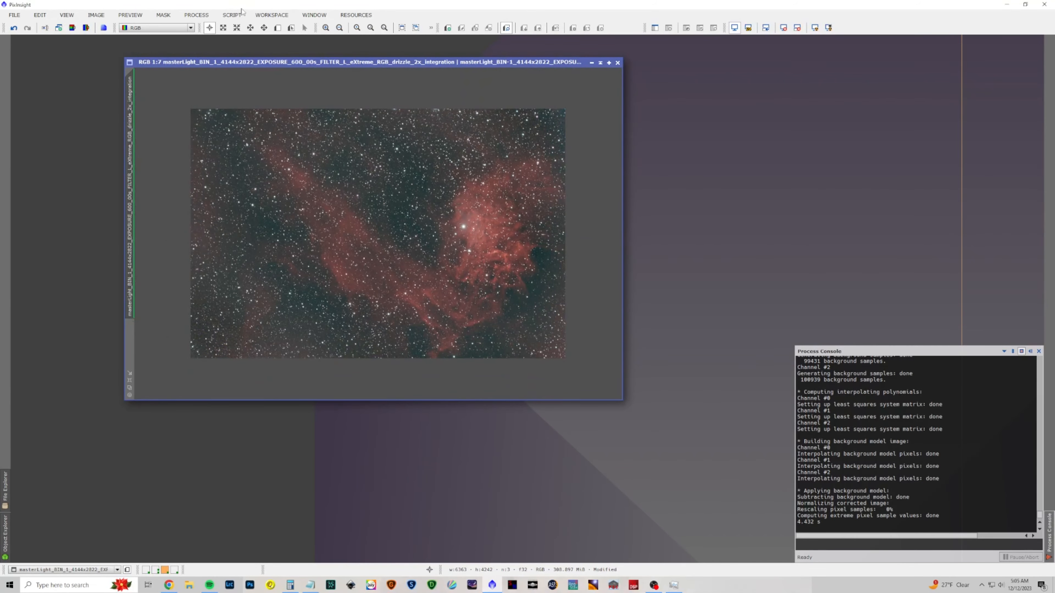
pyautogui.click(197, 15)
pyautogui.moveTo(218, 27)
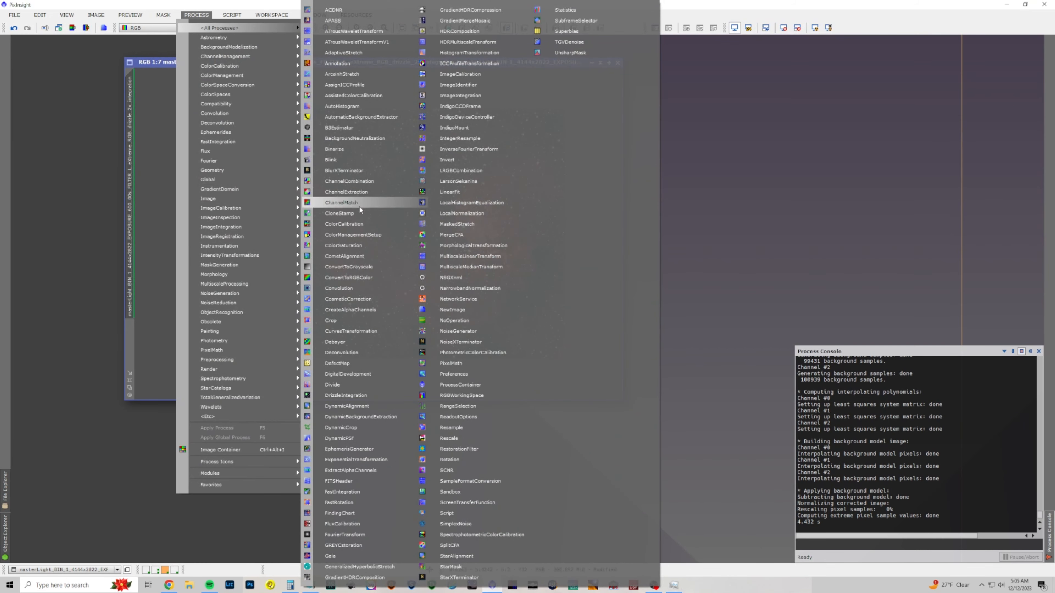
pyautogui.click(359, 175)
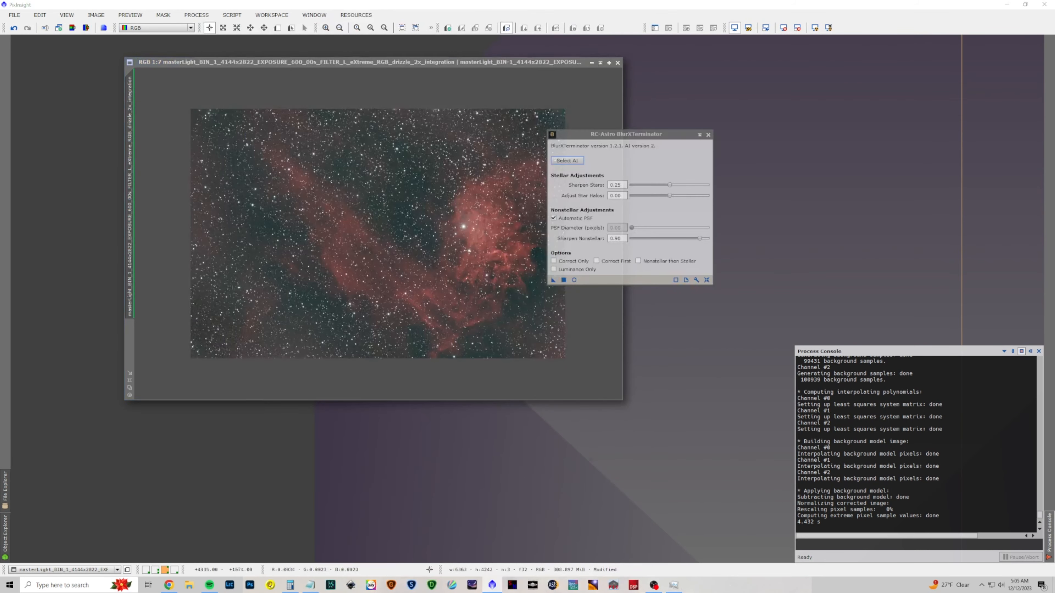
pyautogui.click(554, 280)
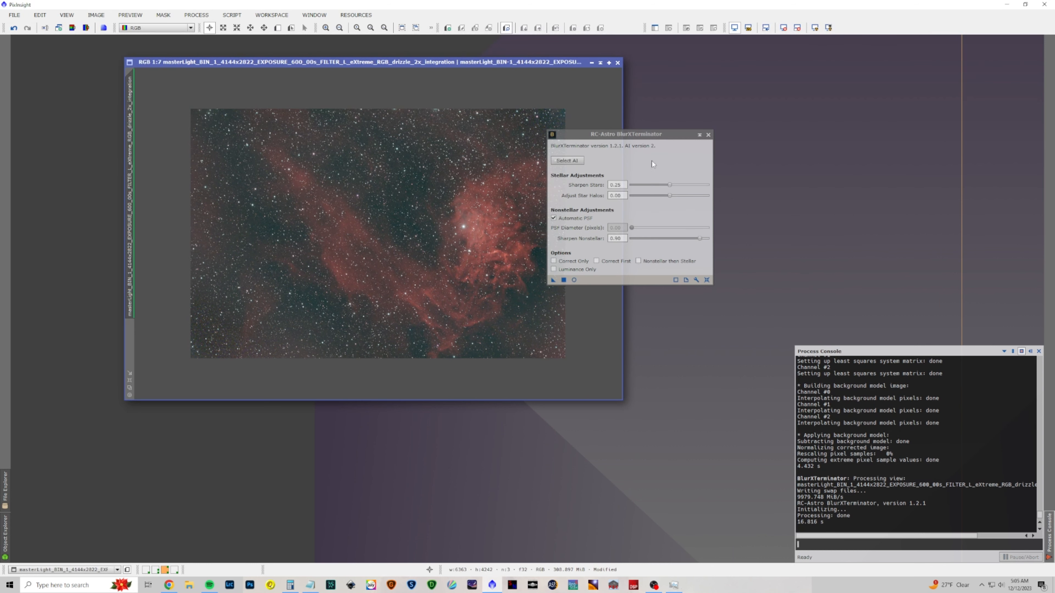
pyautogui.click(708, 135)
# Reduce the noise in the sharpened image with NoiseXTerminator at its current settings and close the tool.
pyautogui.click(197, 14)
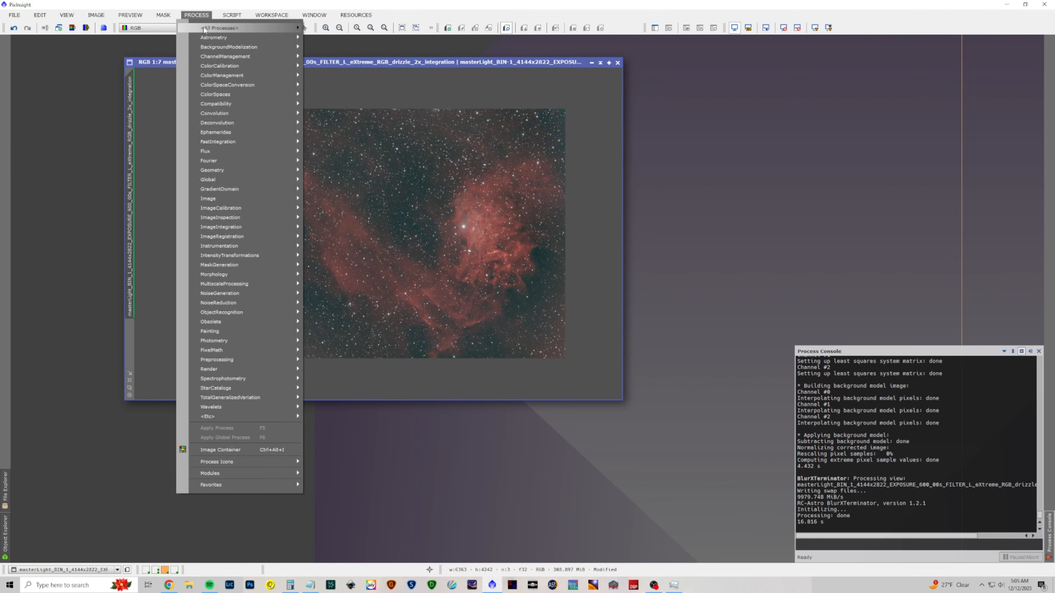
pyautogui.moveTo(219, 28)
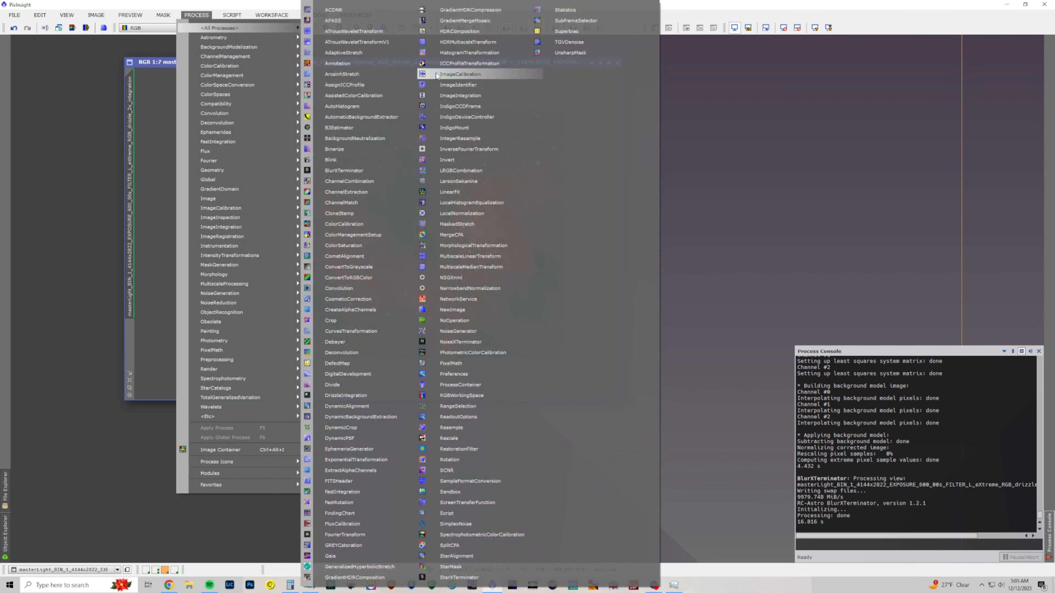
pyautogui.click(480, 342)
pyautogui.moveTo(736, 239); pyautogui.dragTo(393, 238)
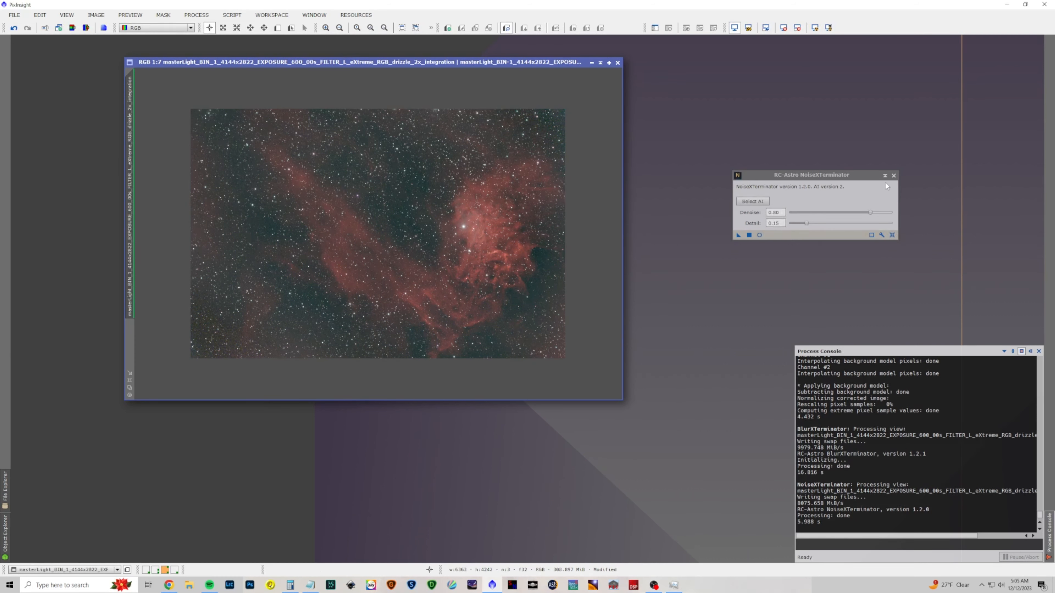
pyautogui.click(893, 176)
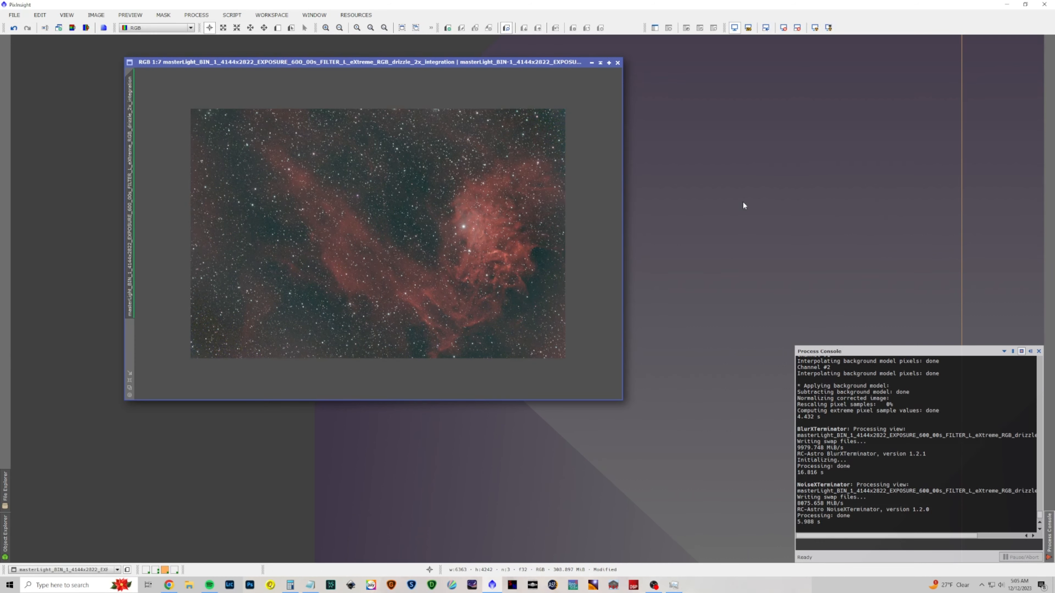
# Start DynamicCrop, draw a crop rectangle of about 5280 × 3606 pixels around the nebula and shift it slightly downward.
pyautogui.scroll(5, 343, 226)
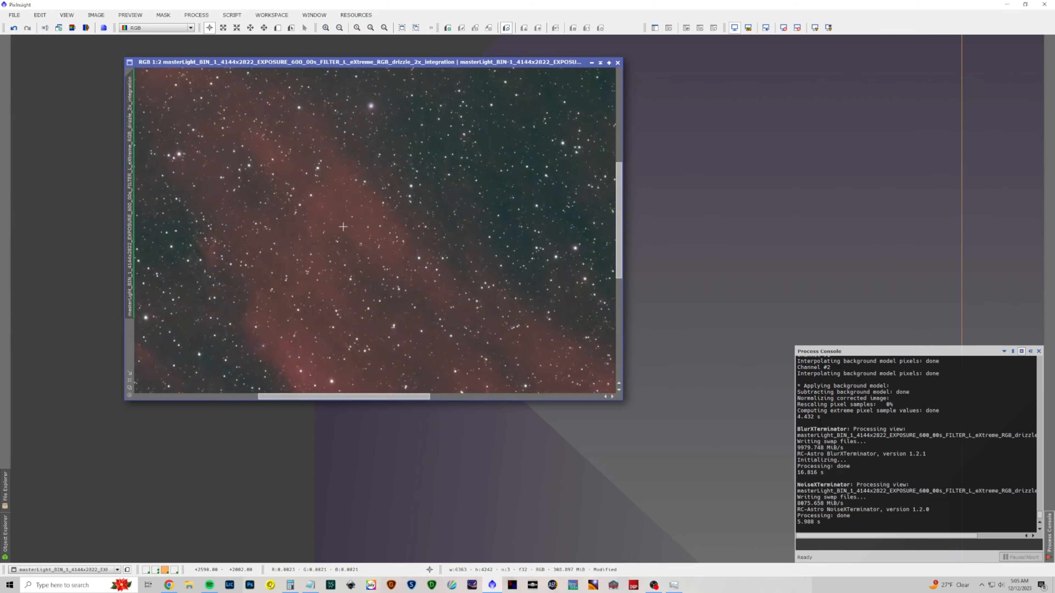
pyautogui.scroll(2, 343, 227)
pyautogui.scroll(-2, 343, 226)
pyautogui.scroll(-4, 343, 226)
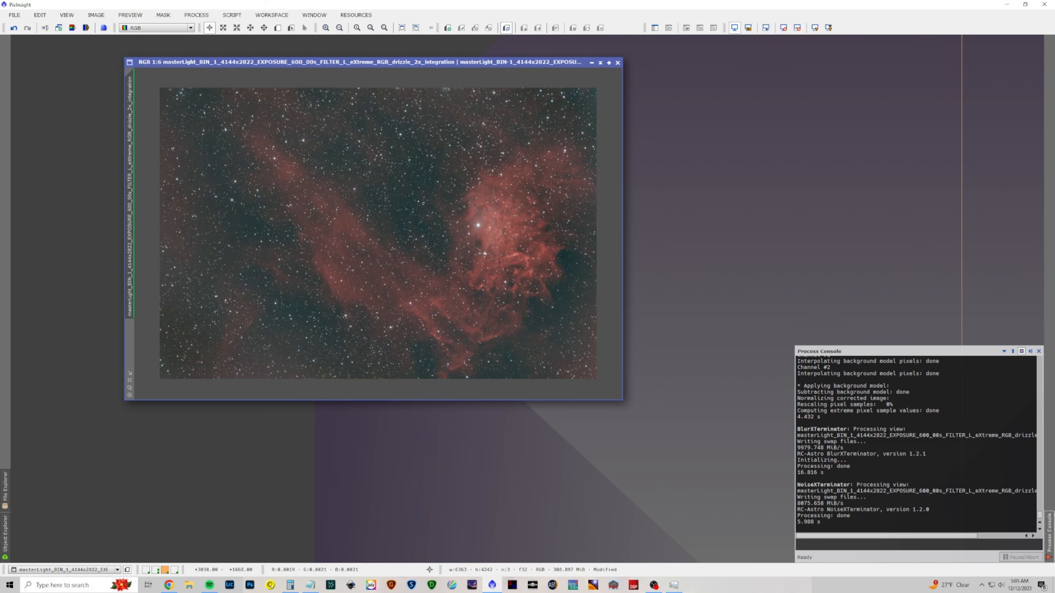
pyautogui.click(194, 16)
pyautogui.moveTo(205, 28)
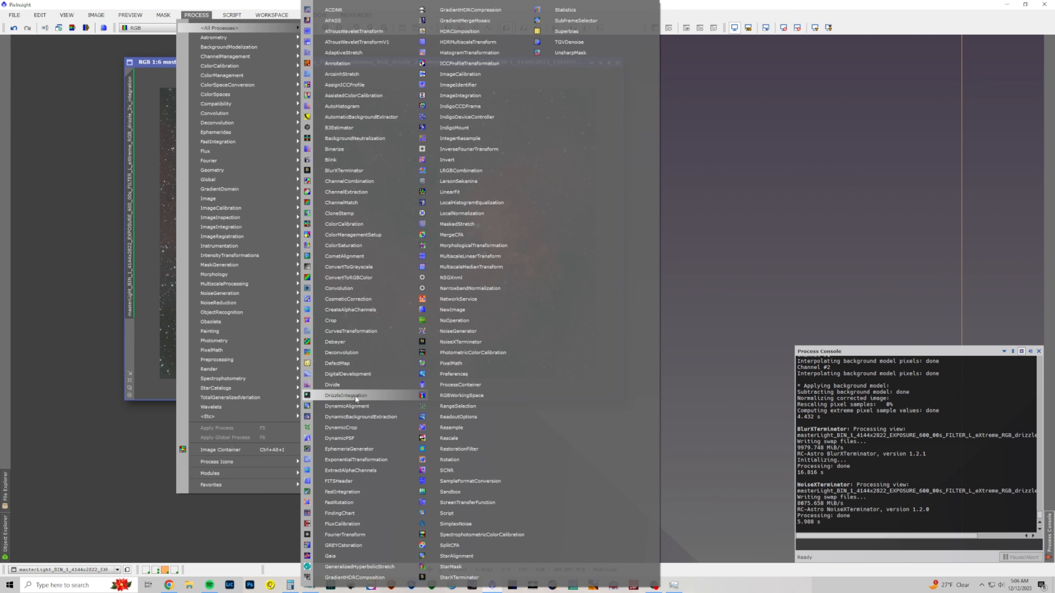
pyautogui.click(359, 426)
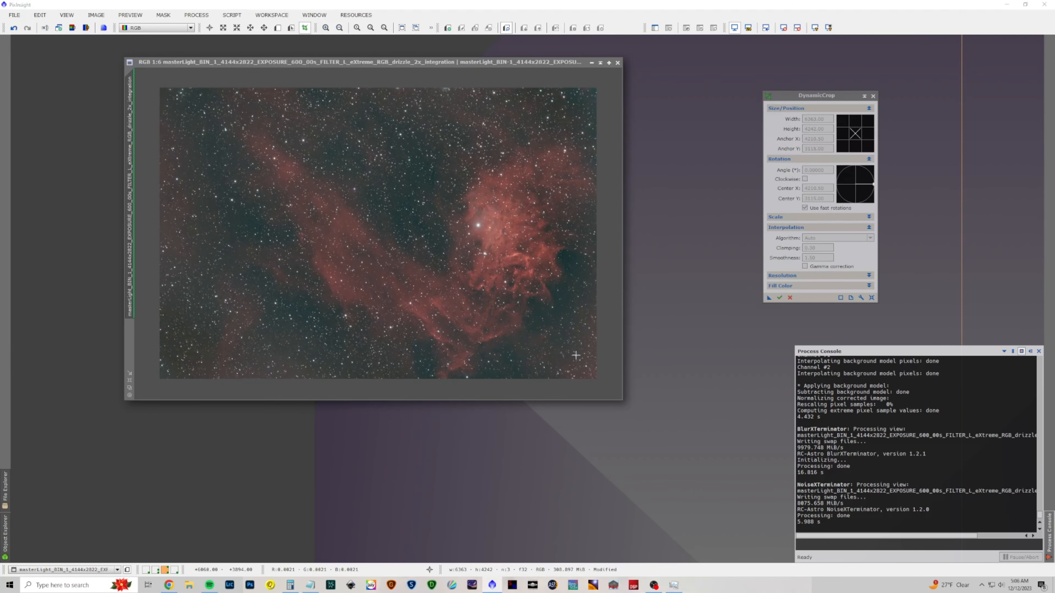
pyautogui.moveTo(575, 355); pyautogui.dragTo(213, 107)
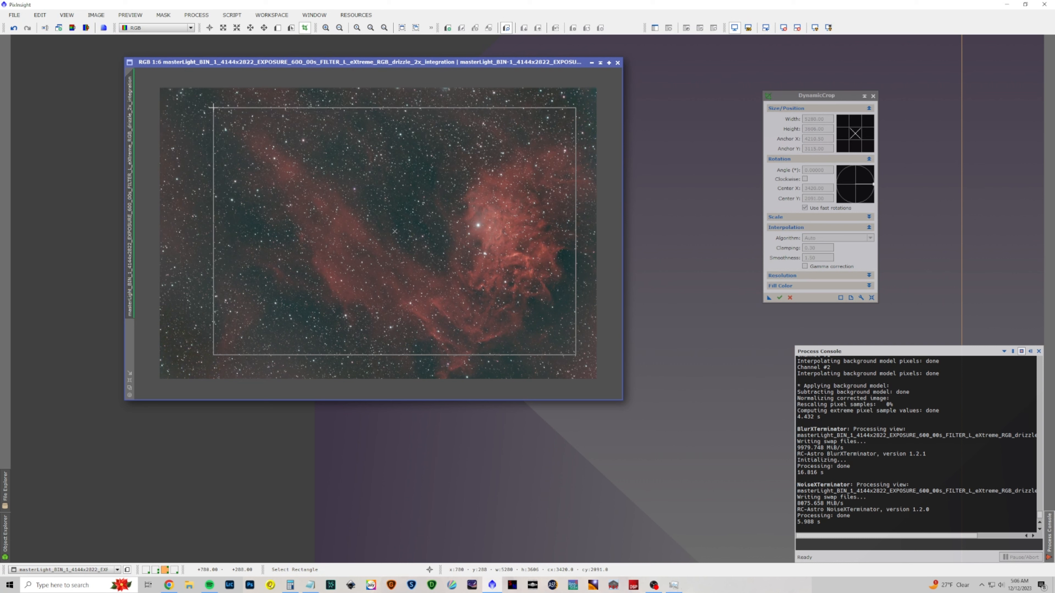
pyautogui.moveTo(213, 108); pyautogui.dragTo(213, 107)
pyautogui.moveTo(446, 290); pyautogui.dragTo(441, 301)
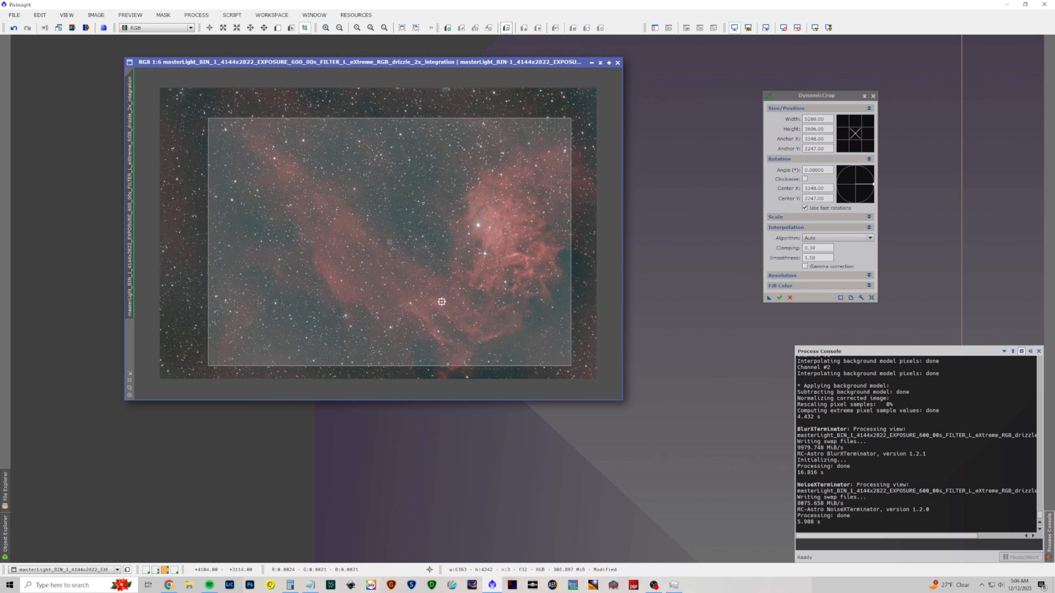
# Calculate the 3:2 width for the 3606-pixel crop height in Calculator and set the crop width to 5409.
pyautogui.click(289, 586)
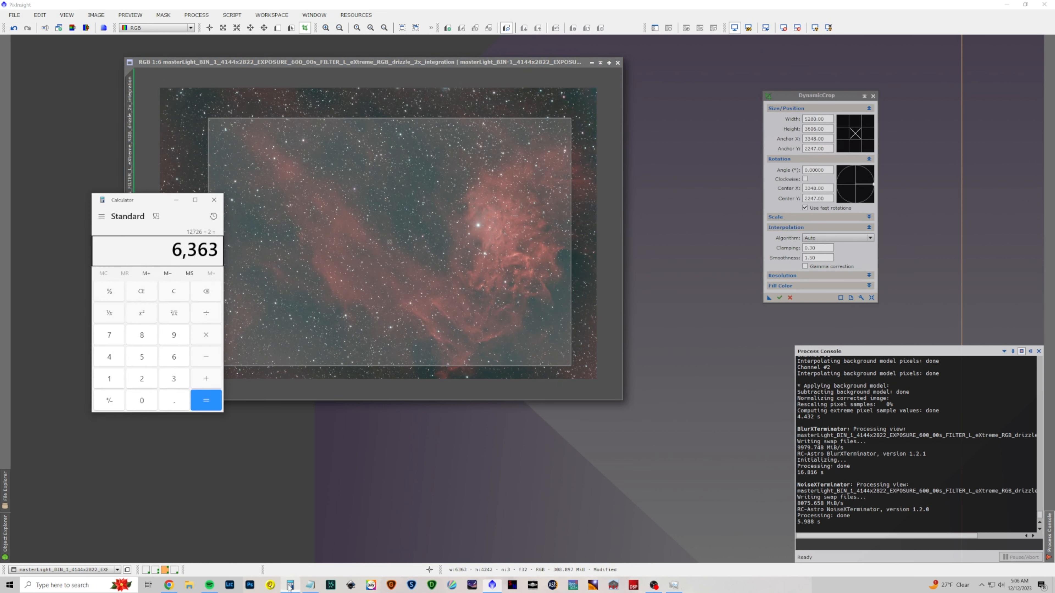
pyautogui.write('360')
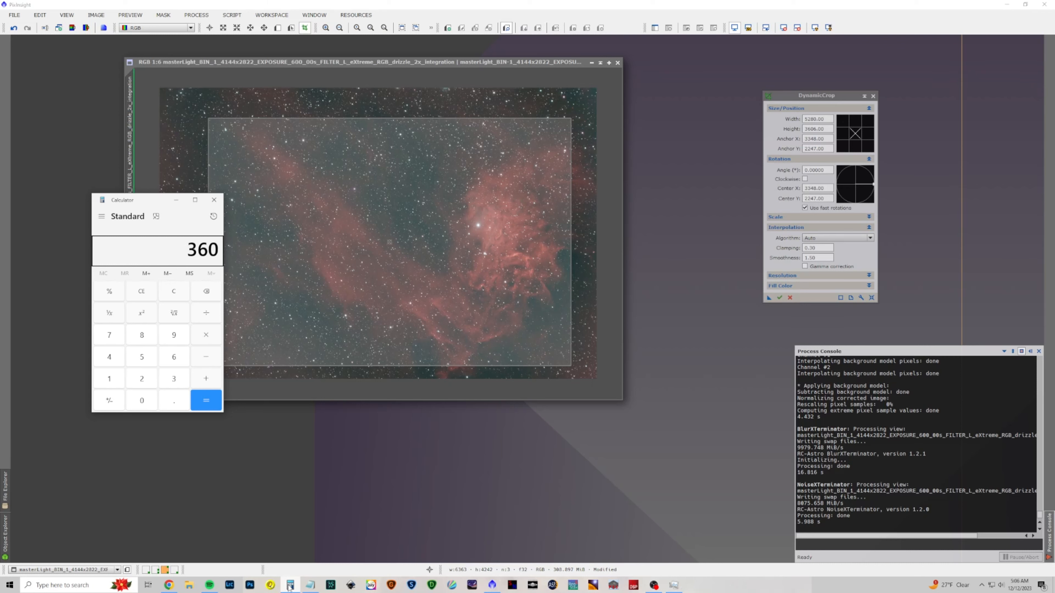
pyautogui.write('6*3+2')
pyautogui.press('Return')
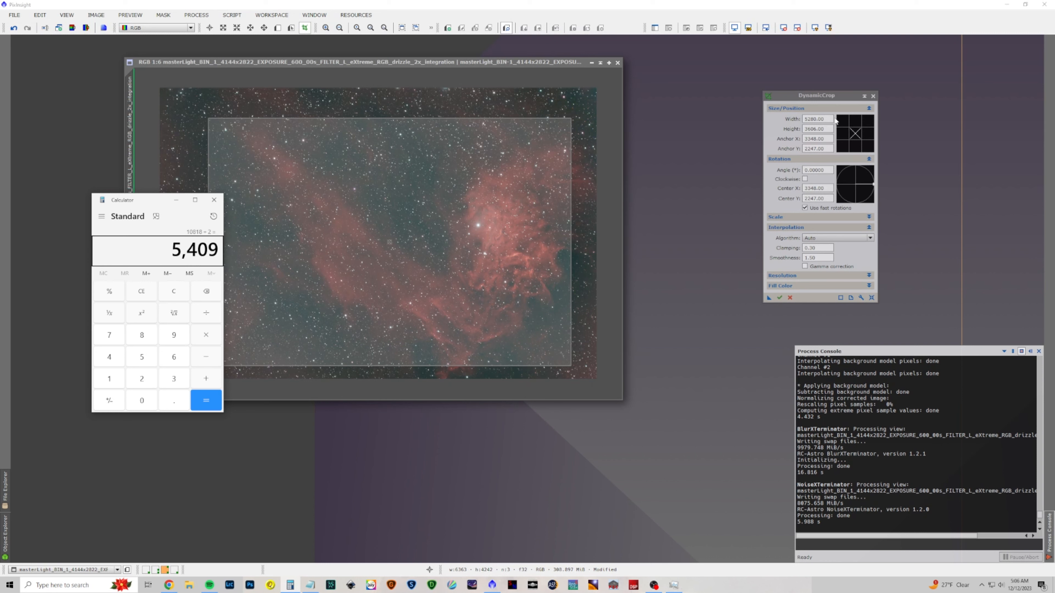
pyautogui.click(826, 118)
pyautogui.write('5409')
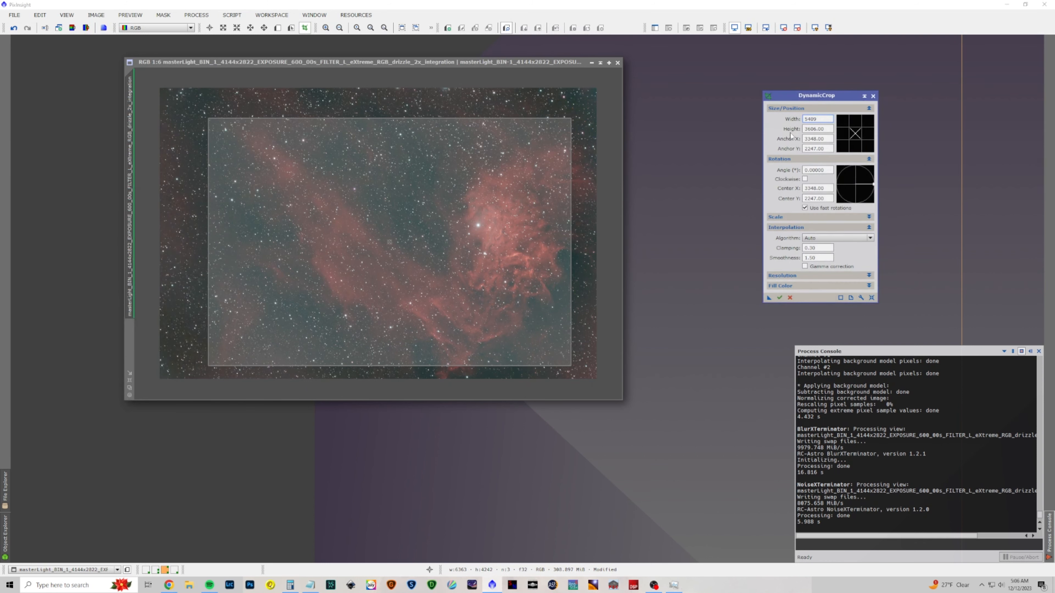
pyautogui.click(811, 129)
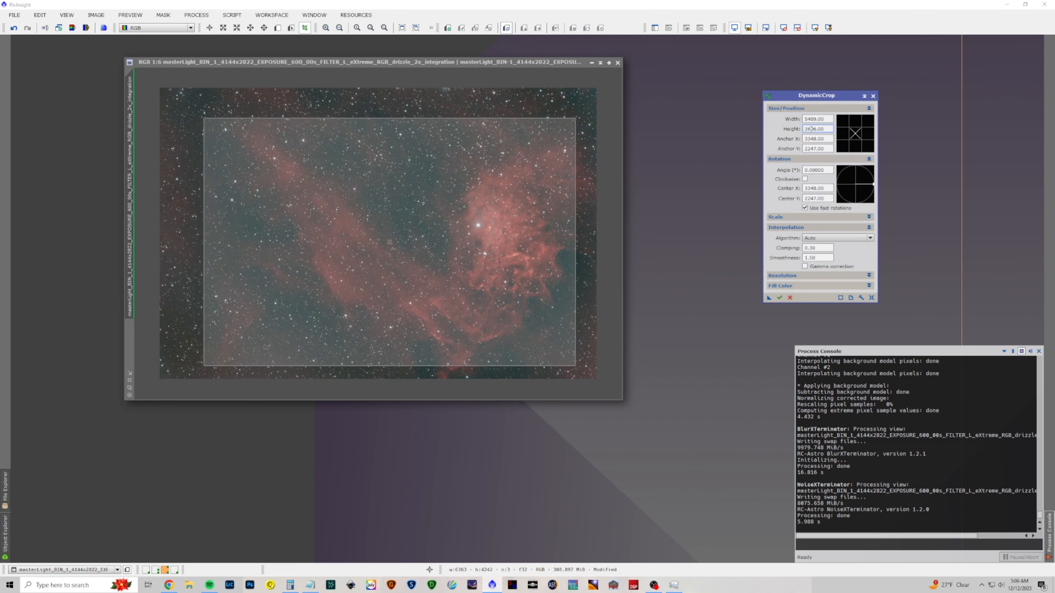
# Nudge the 3:2 crop rectangle to the right to reframe the nebula, apply the crop and close DynamicCrop.
pyautogui.moveTo(460, 236); pyautogui.dragTo(465, 237)
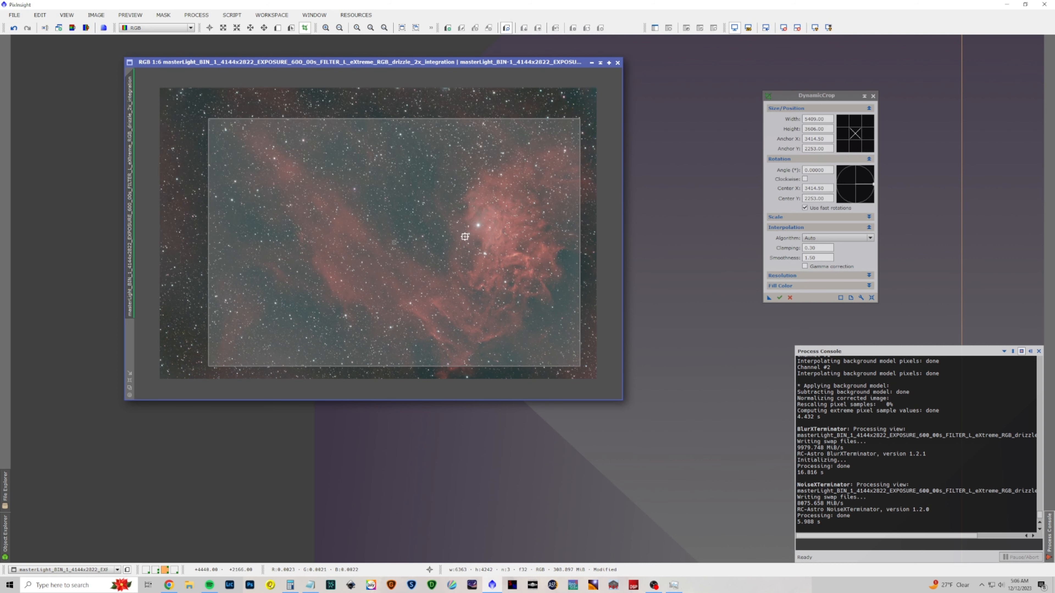
pyautogui.click(780, 298)
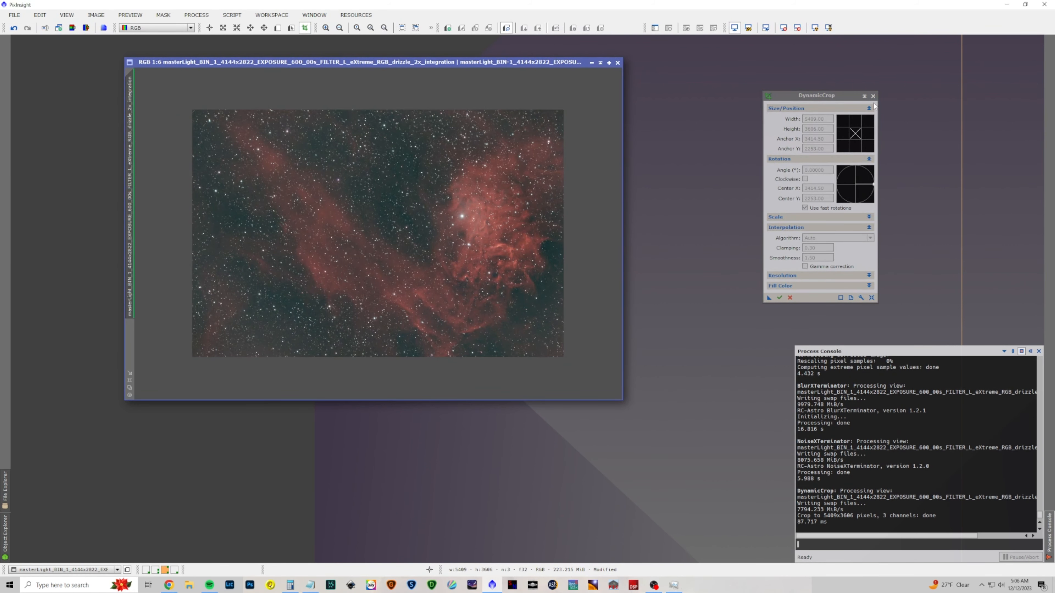
pyautogui.click(873, 95)
# Open ScreenTransferFunction and HistogramTransformation, and apply a fresh automatic screen stretch to the cropped image.
pyautogui.click(199, 15)
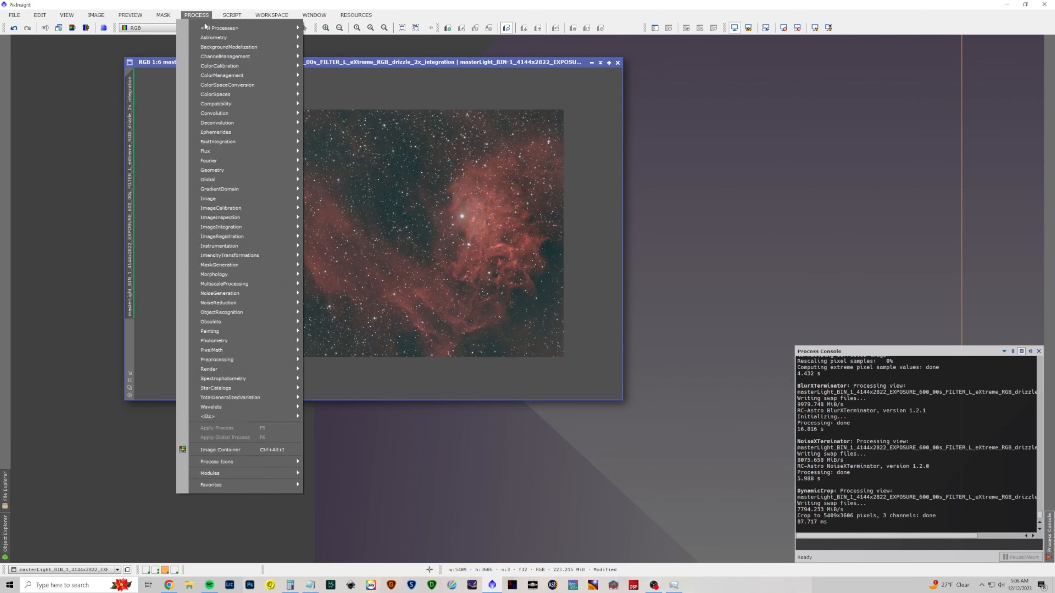
pyautogui.moveTo(205, 26)
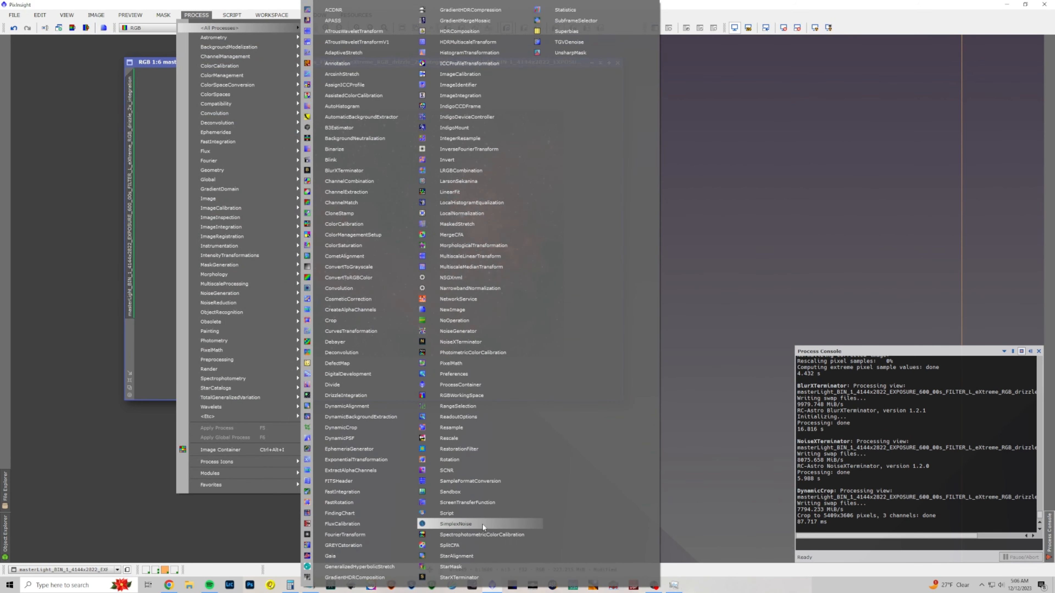
pyautogui.click(484, 503)
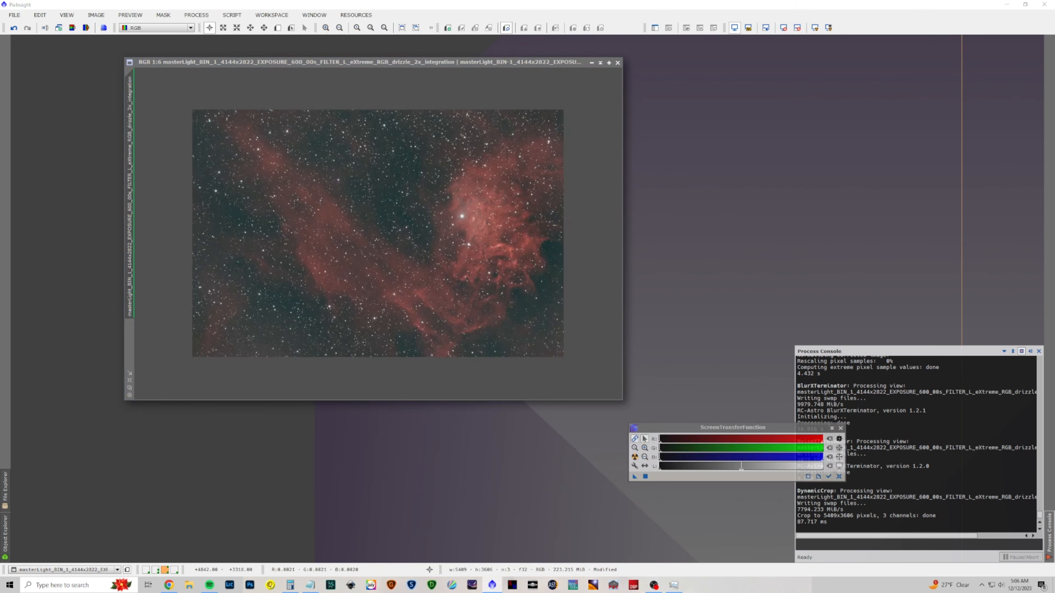
pyautogui.click(198, 16)
pyautogui.moveTo(220, 28)
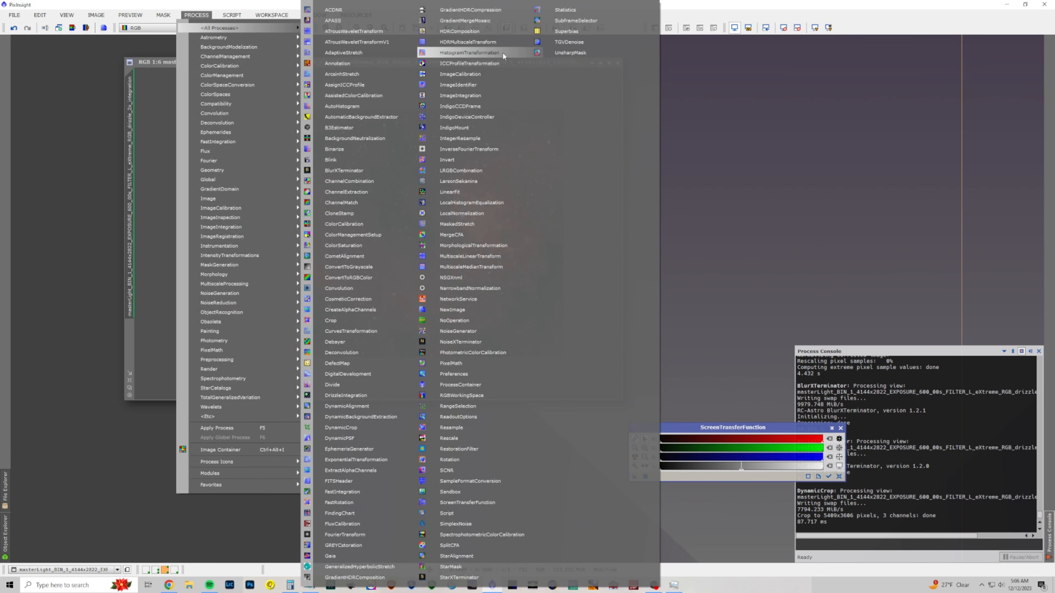
pyautogui.click(501, 53)
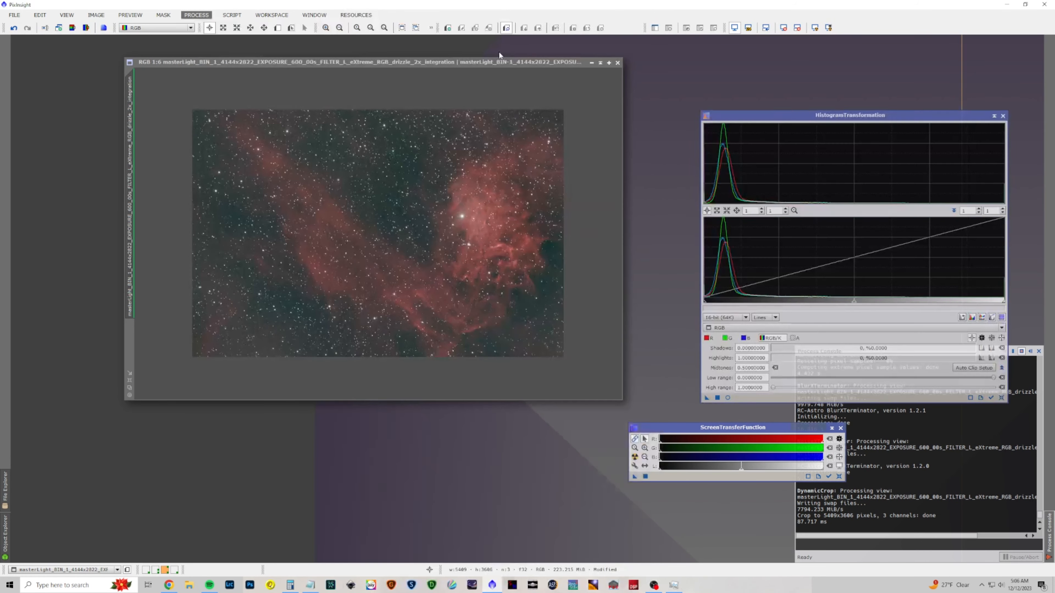
pyautogui.click(635, 457)
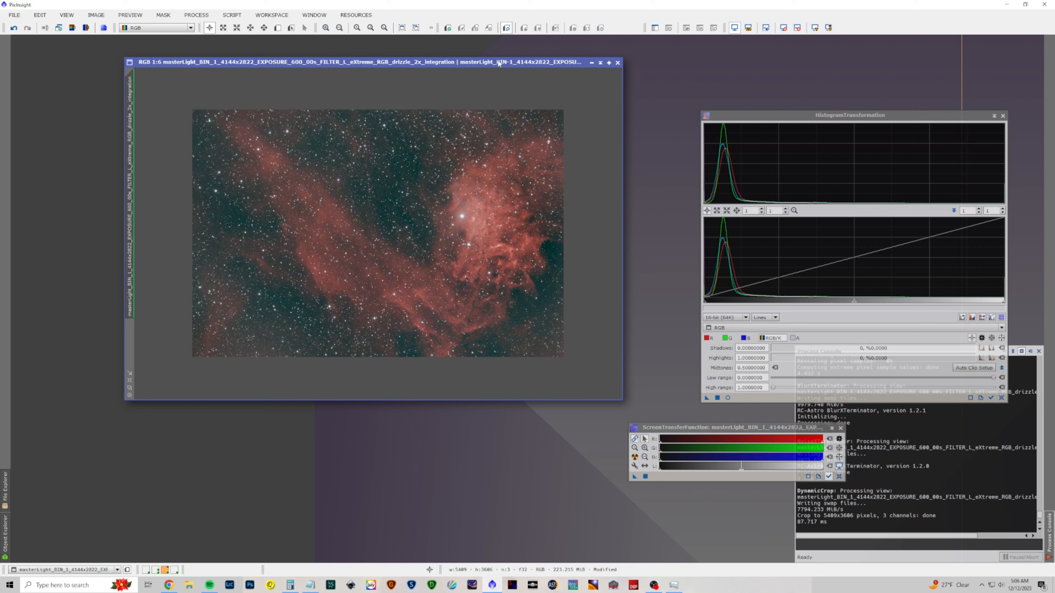
# Remove the green cast from the image with SCNR using Average Neutral protection and amount 0.80, and close SCNR.
pyautogui.click(232, 14)
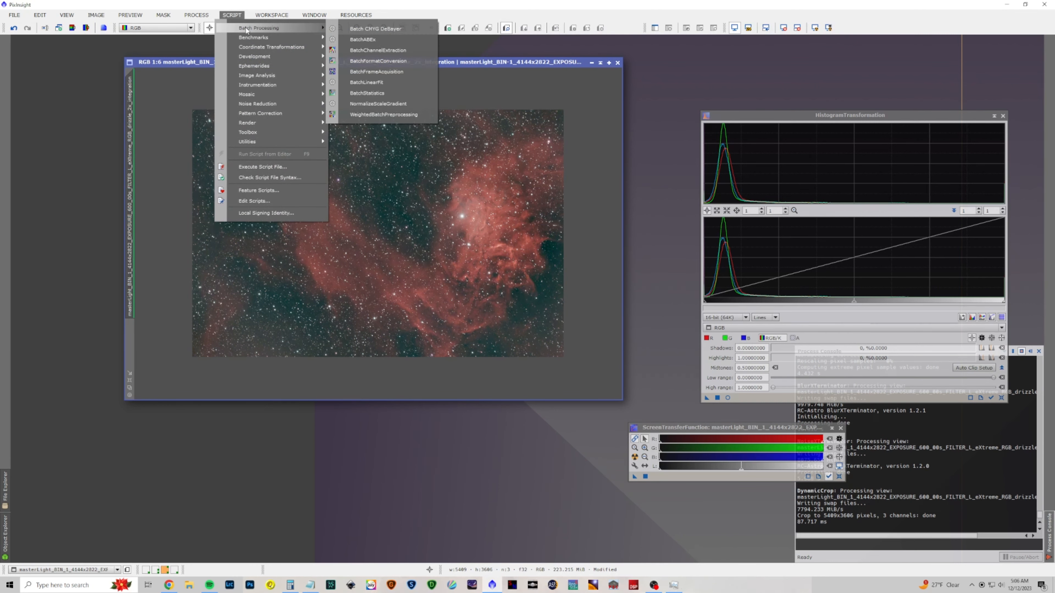
pyautogui.moveTo(210, 20)
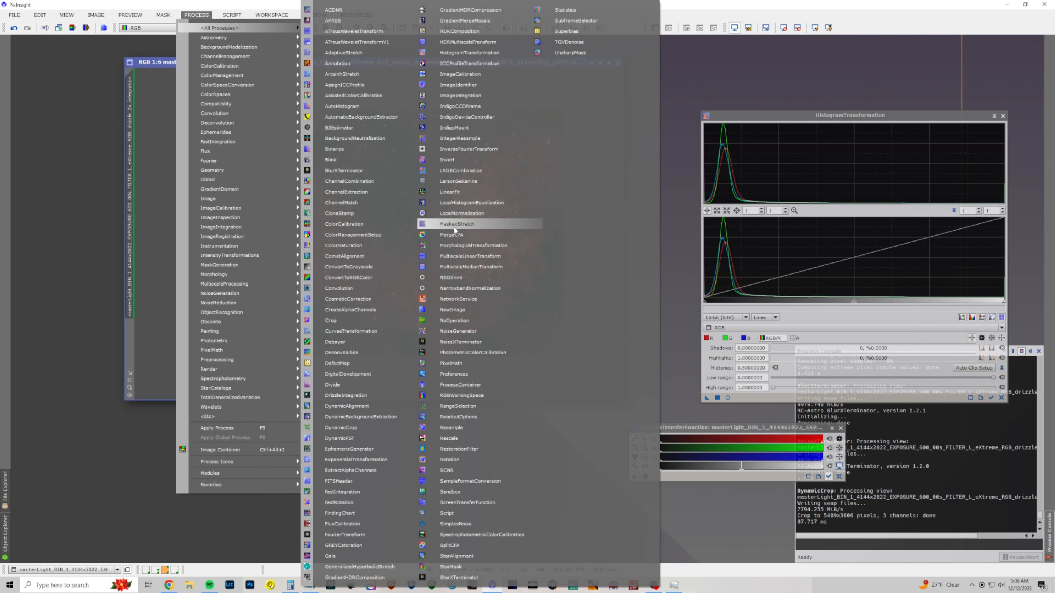
pyautogui.click(455, 468)
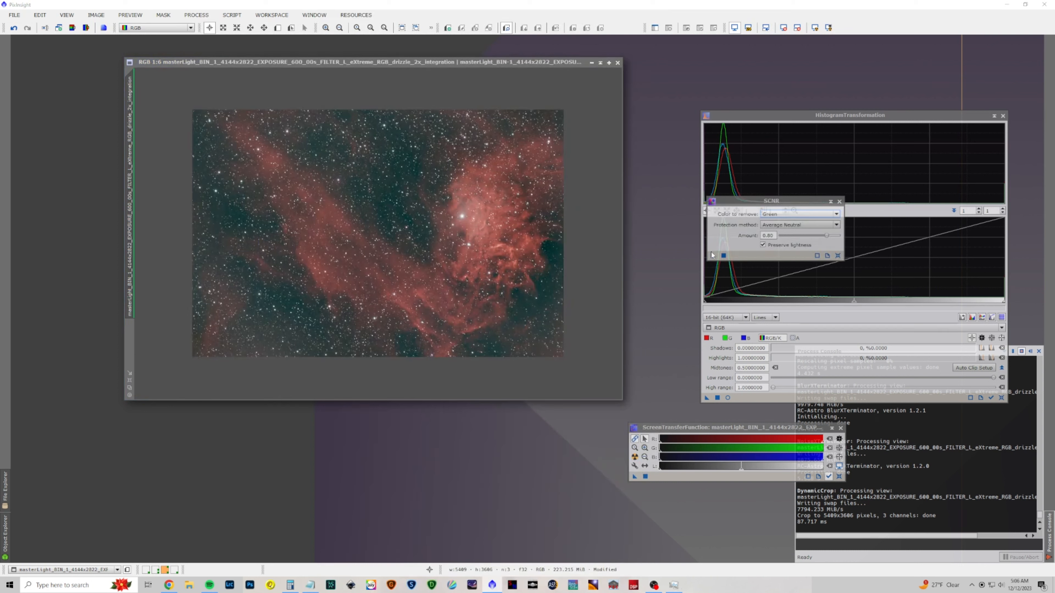
pyautogui.moveTo(712, 257); pyautogui.dragTo(382, 255)
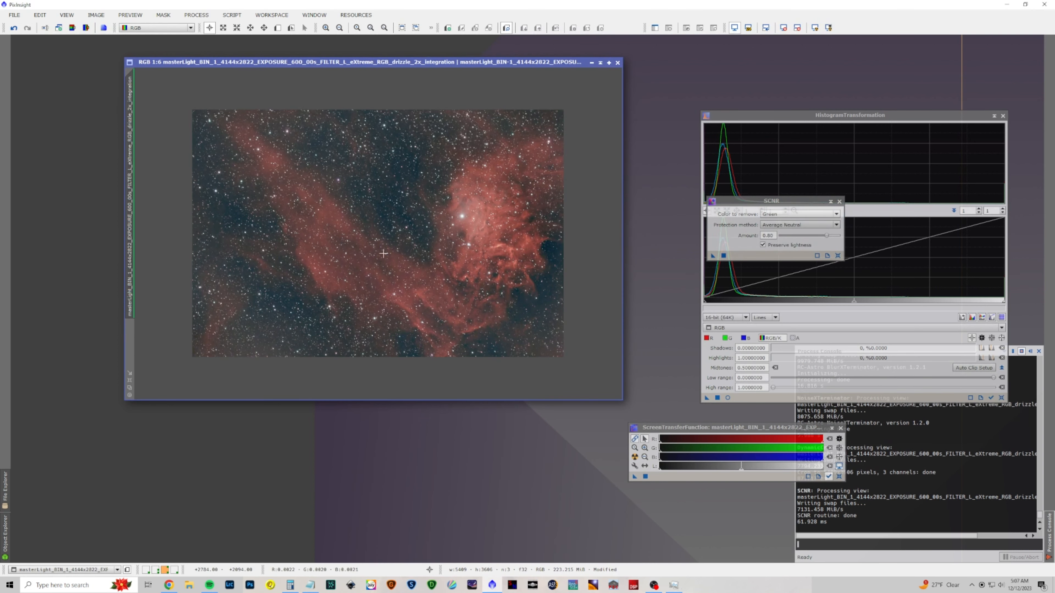
pyautogui.click(838, 201)
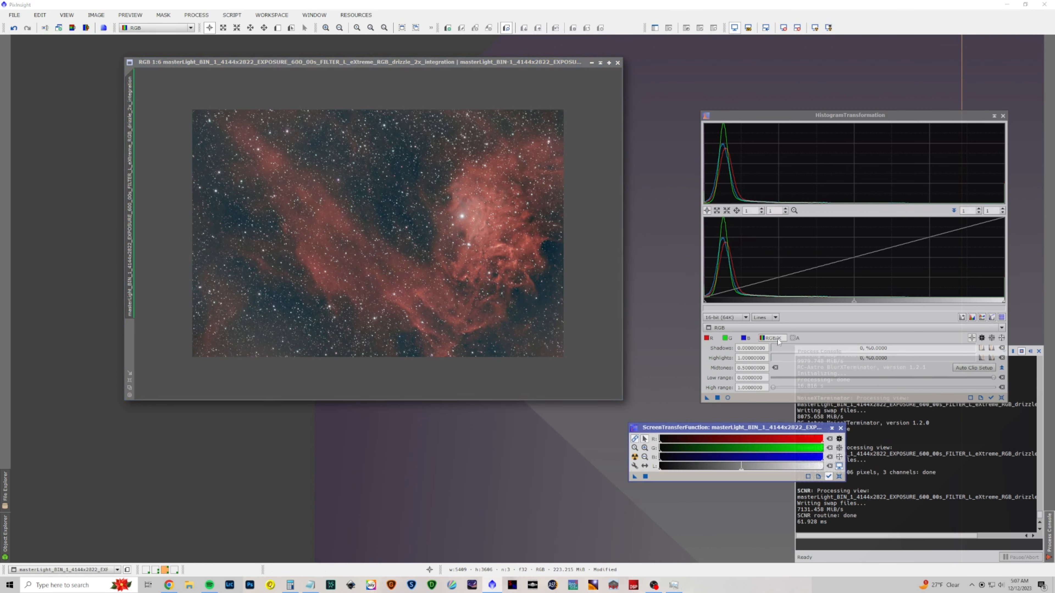
# Transfer the automatic screen stretch to HistogramTransformation and apply it permanently to the image.
pyautogui.moveTo(634, 478); pyautogui.dragTo(375, 257)
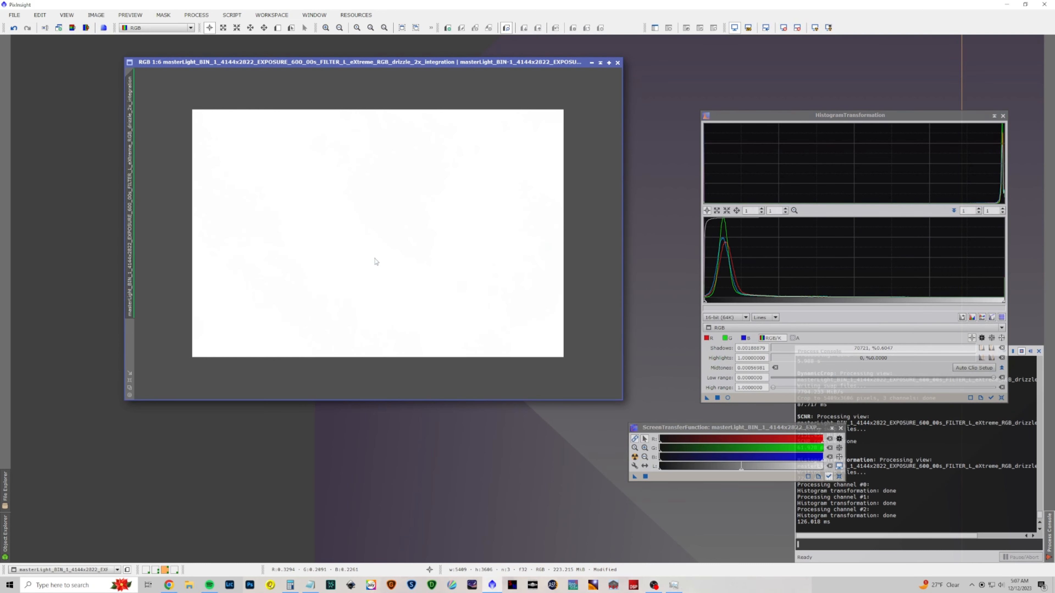
# Turn off the screen stretch on the permanently stretched image and close HistogramTransformation and ScreenTransferFunction.
pyautogui.click(783, 28)
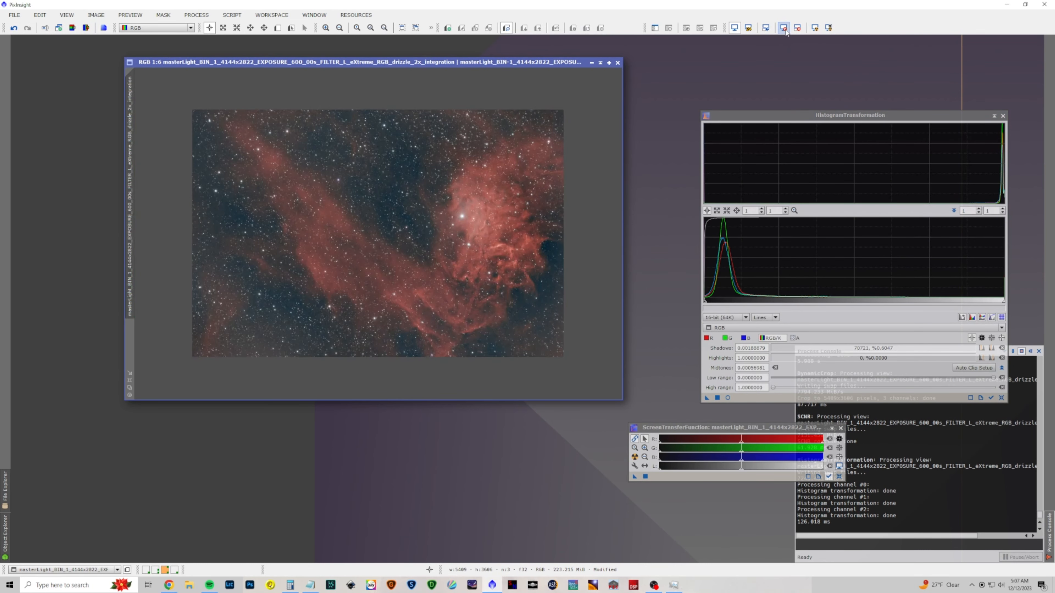
pyautogui.click(1003, 115)
pyautogui.click(840, 429)
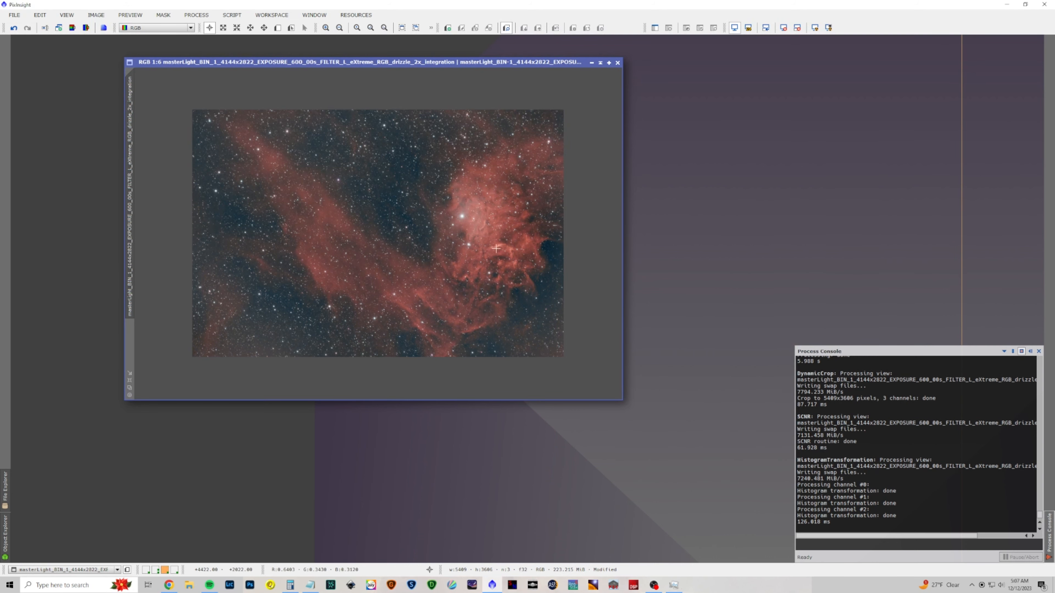
# Remove the blue cast from the nebula image with SCNR using Average Neutral protection and amount 0.80, and close SCNR.
pyautogui.click(196, 15)
pyautogui.moveTo(208, 28)
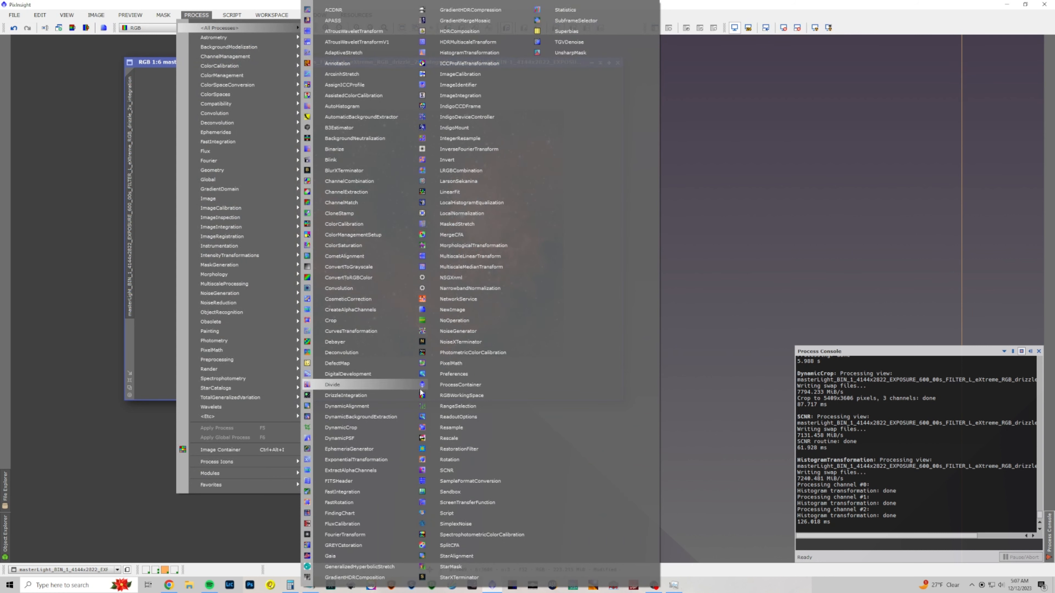
pyautogui.click(446, 470)
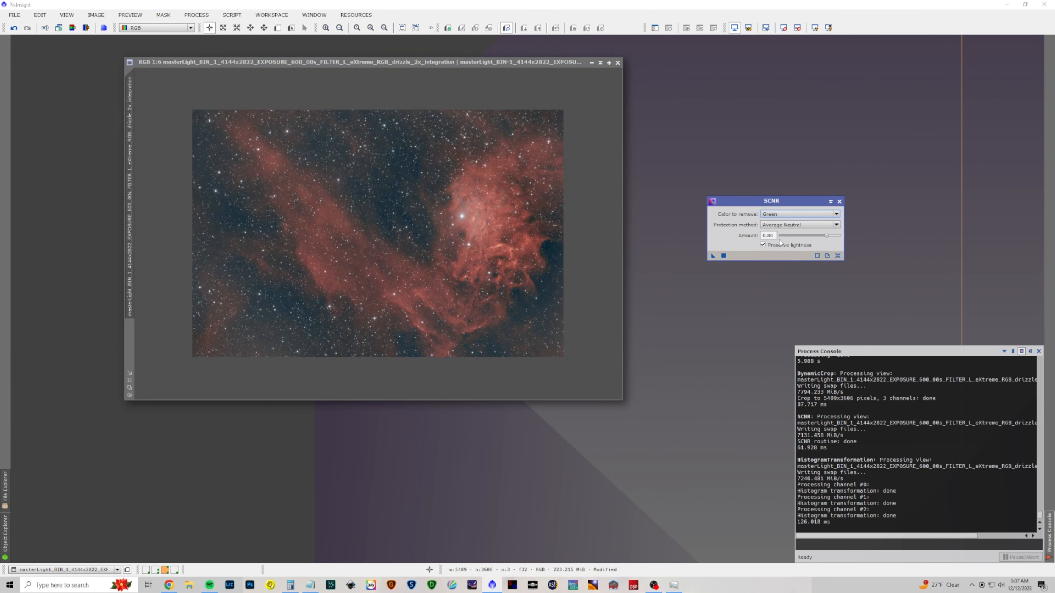
pyautogui.click(776, 215)
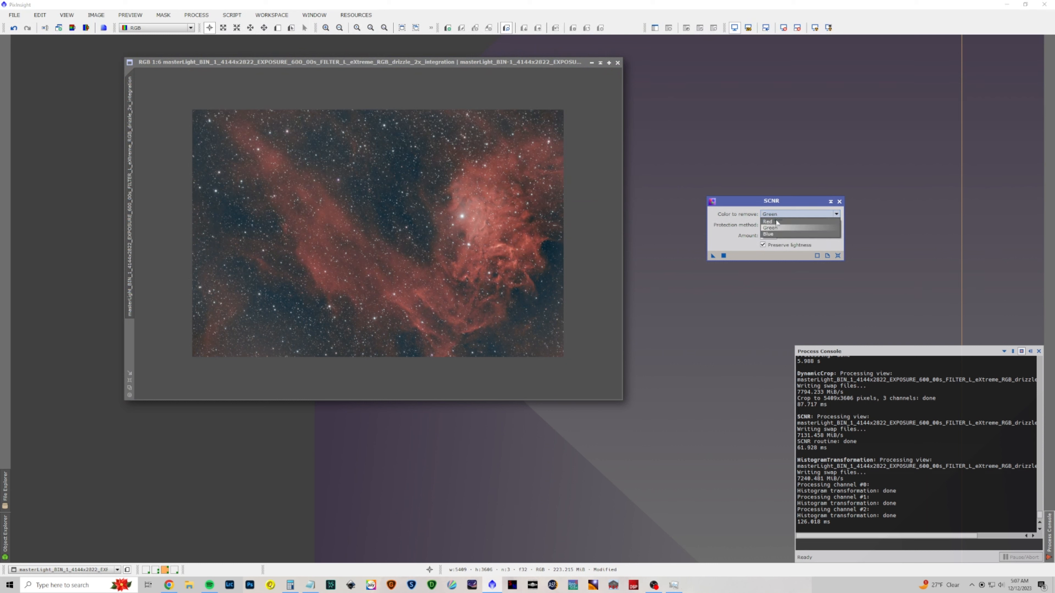
pyautogui.click(779, 234)
pyautogui.moveTo(713, 256); pyautogui.dragTo(387, 257)
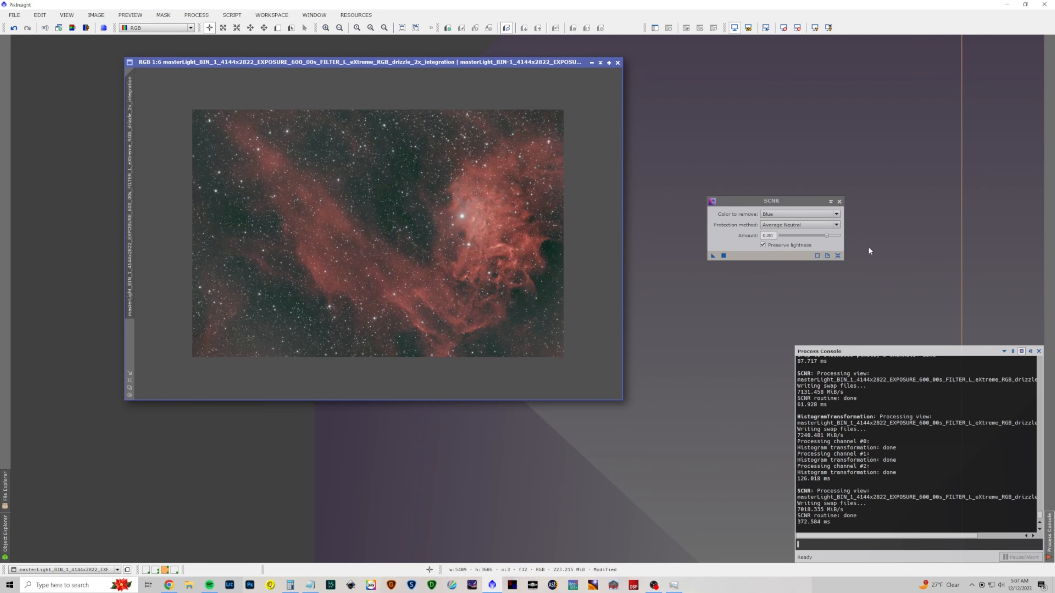
pyautogui.click(839, 202)
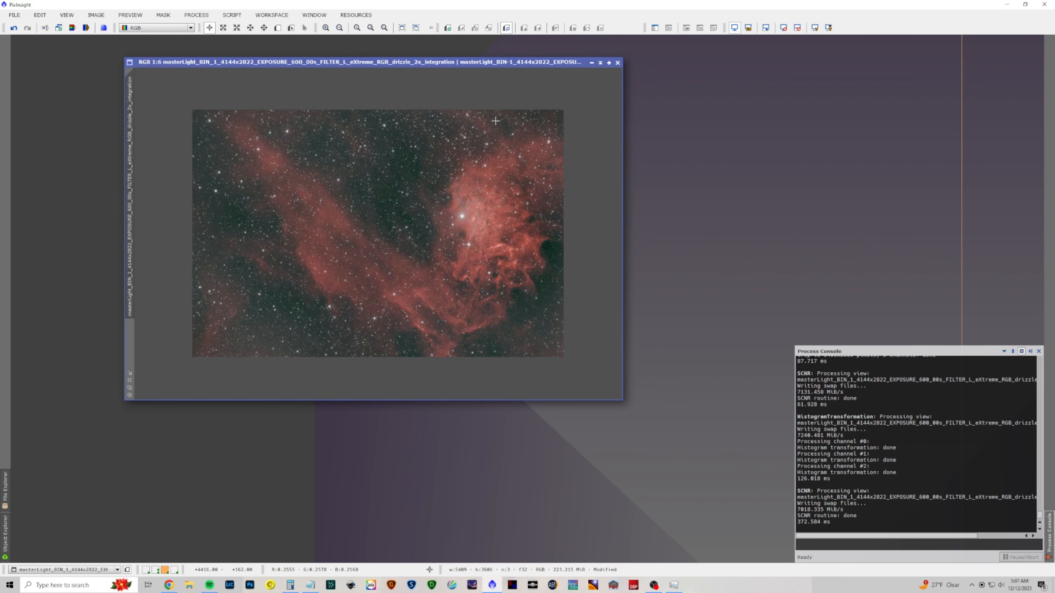
# Separate the stars from the nebula with StarXTerminator, generating an unscreened star image, and close StarXTerminator.
pyautogui.click(197, 15)
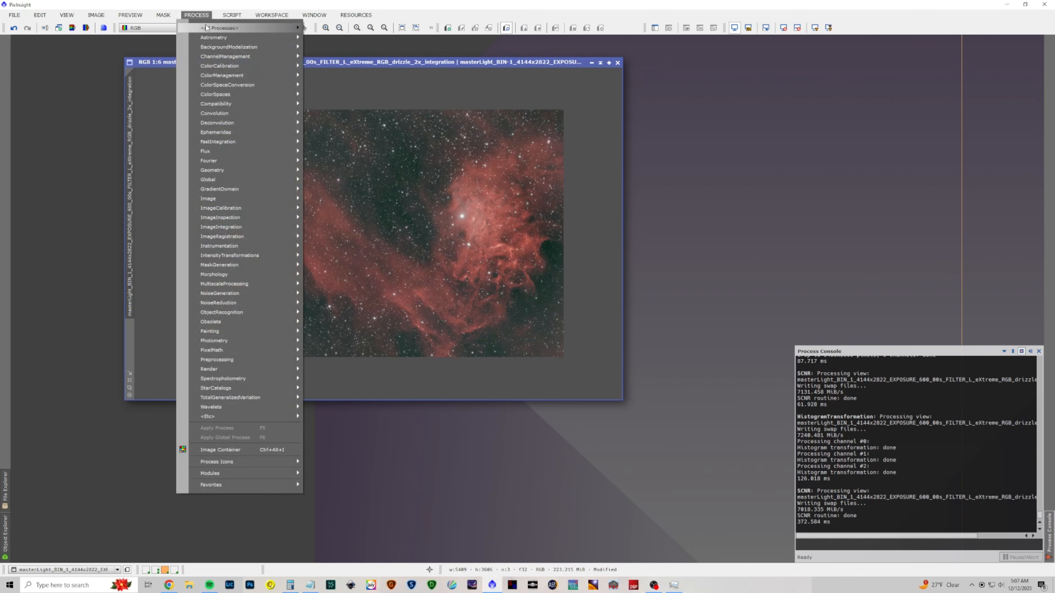
pyautogui.moveTo(220, 28)
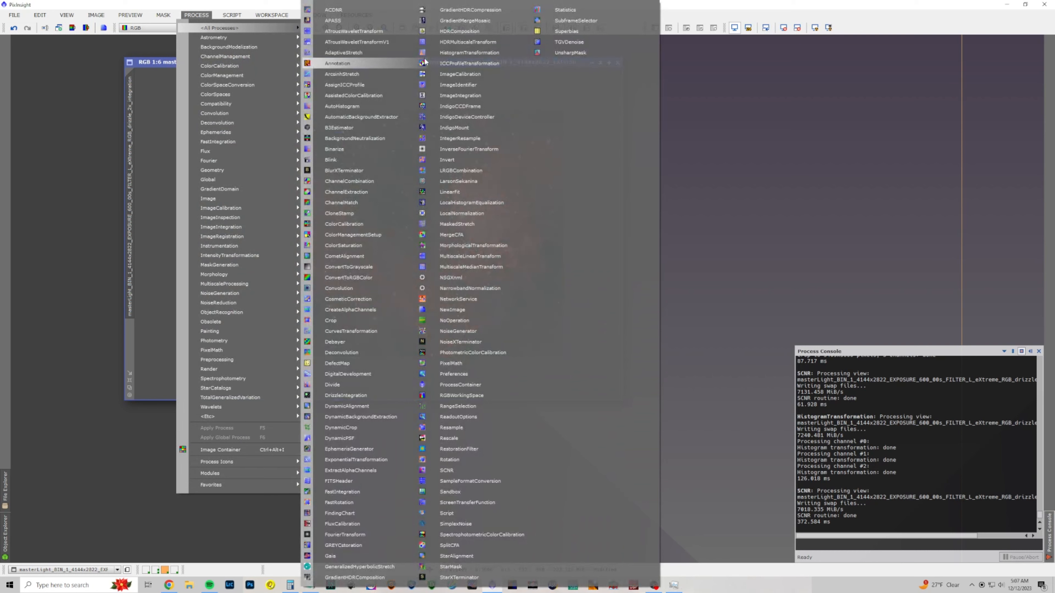
pyautogui.click(457, 578)
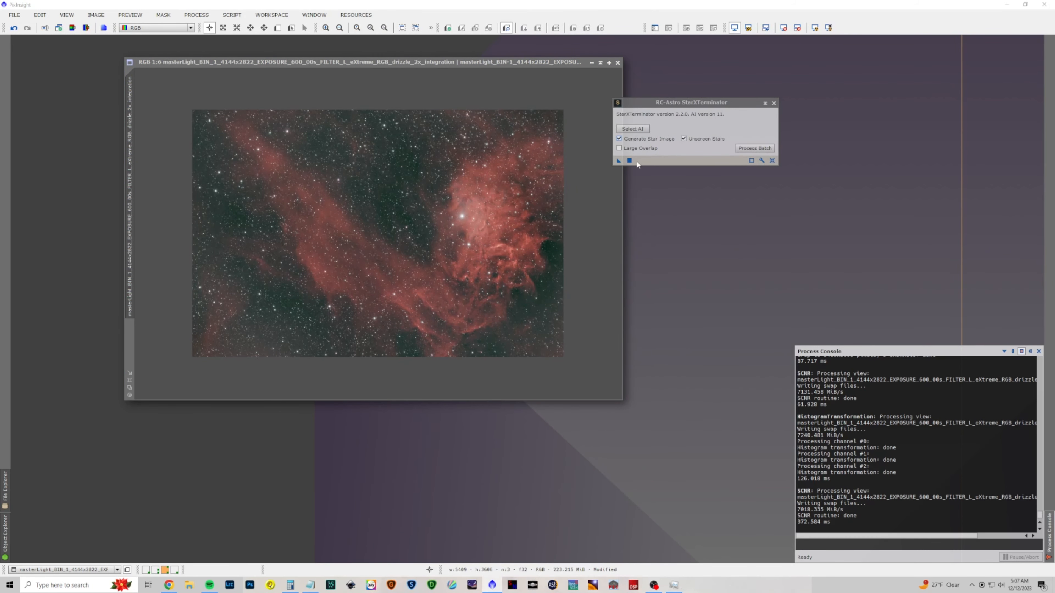
pyautogui.moveTo(614, 160); pyautogui.dragTo(436, 197)
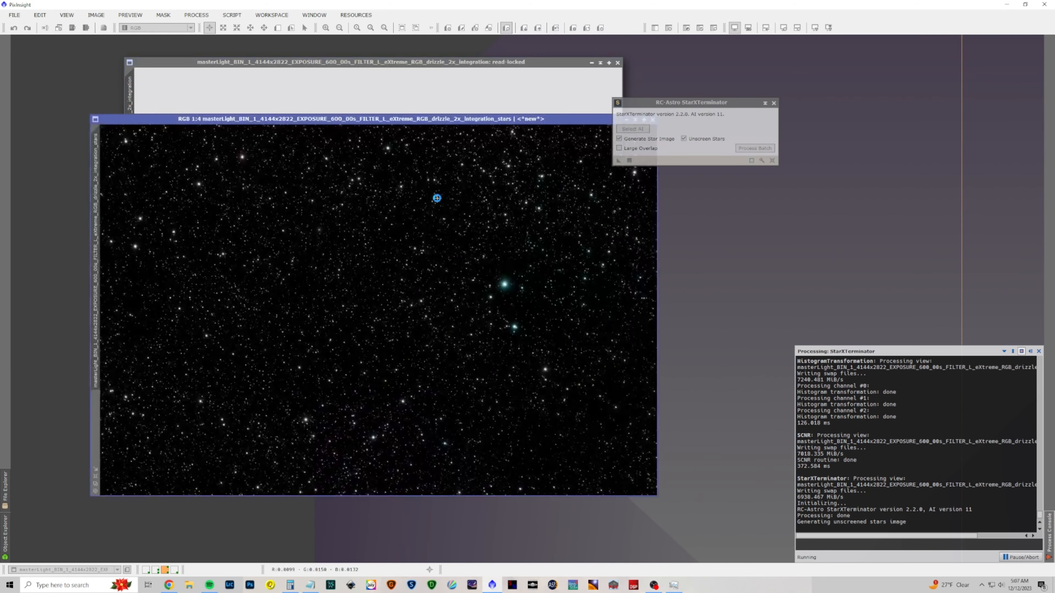
pyautogui.click(774, 103)
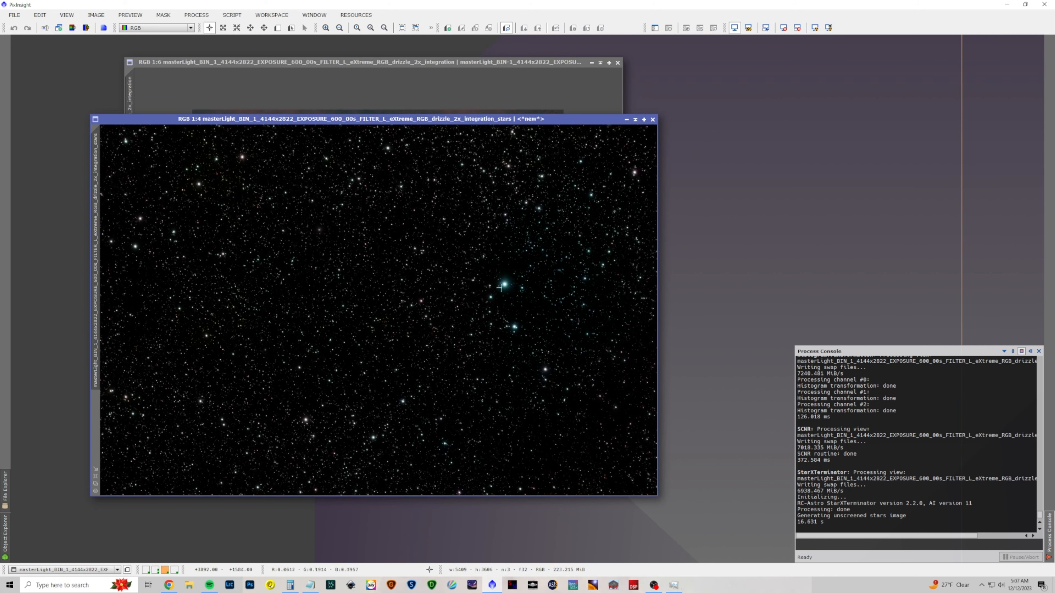
# Remove the green cast from the stars image with SCNR at amount 0.80 and Average Neutral protection, and close SCNR.
pyautogui.click(231, 15)
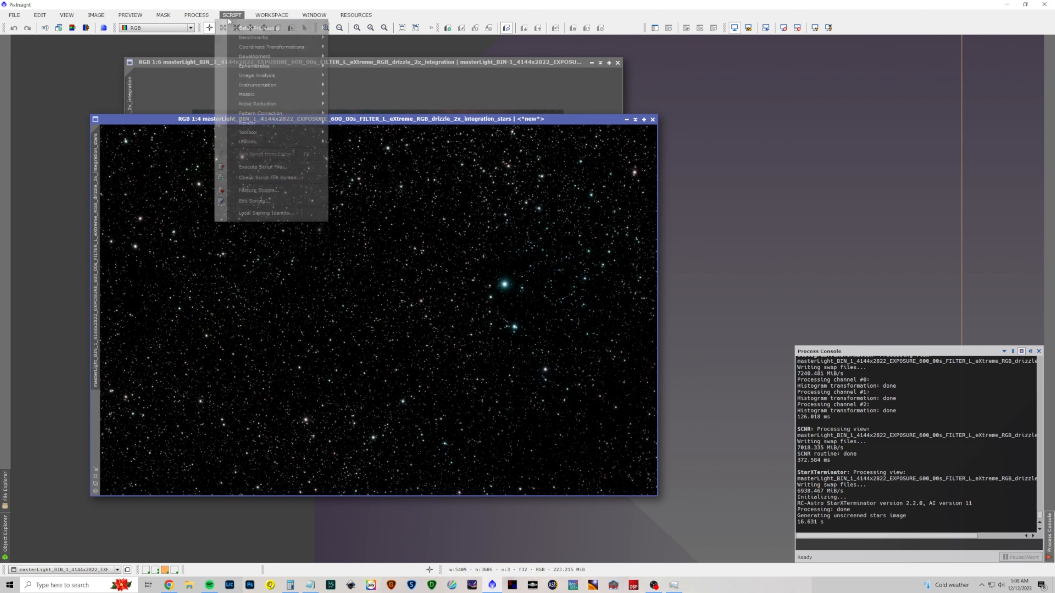
pyautogui.moveTo(260, 27)
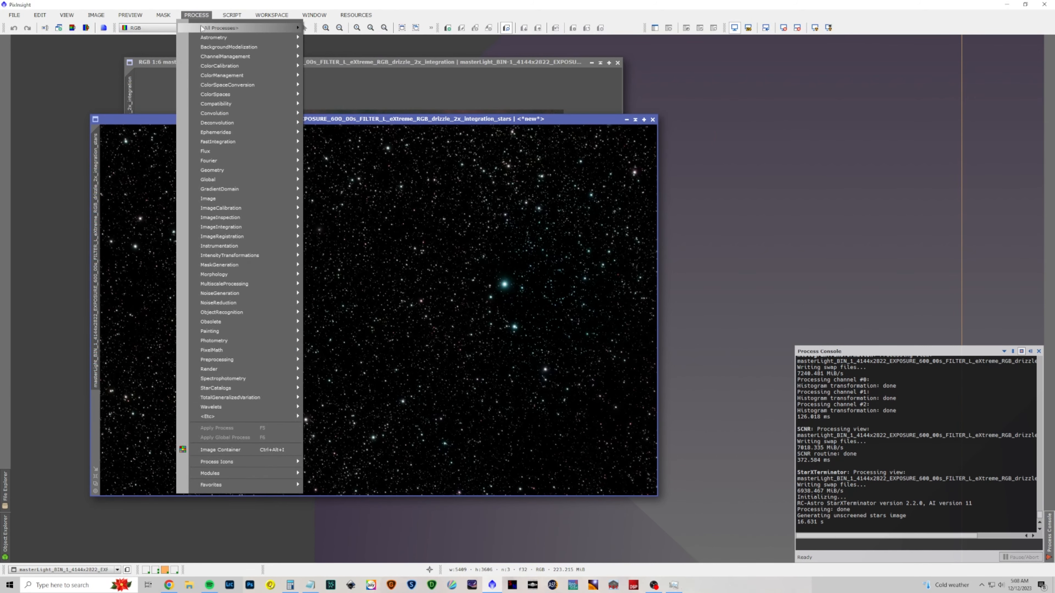
pyautogui.moveTo(204, 28)
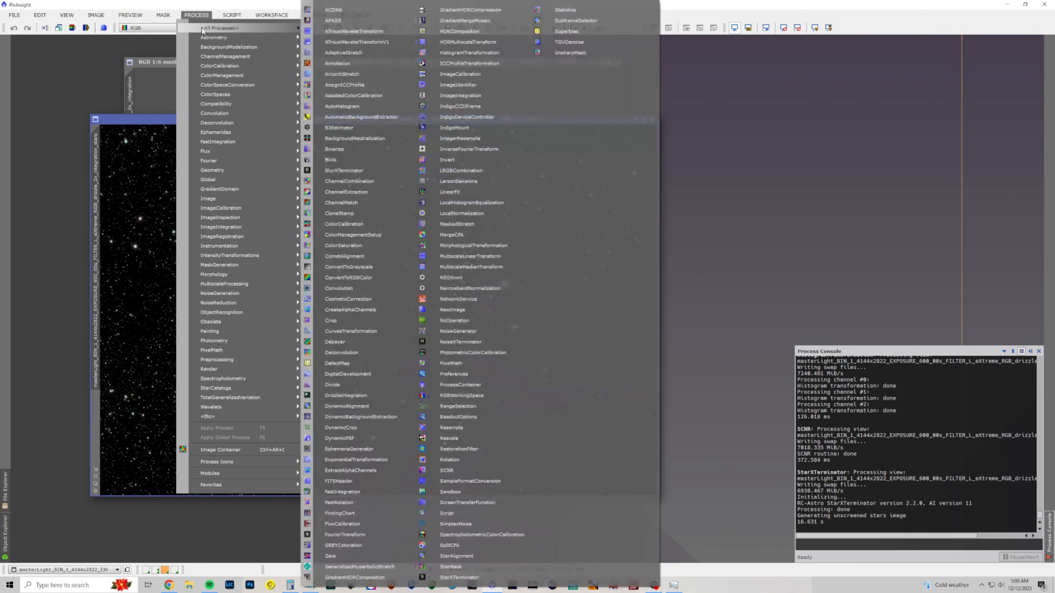
pyautogui.click(480, 470)
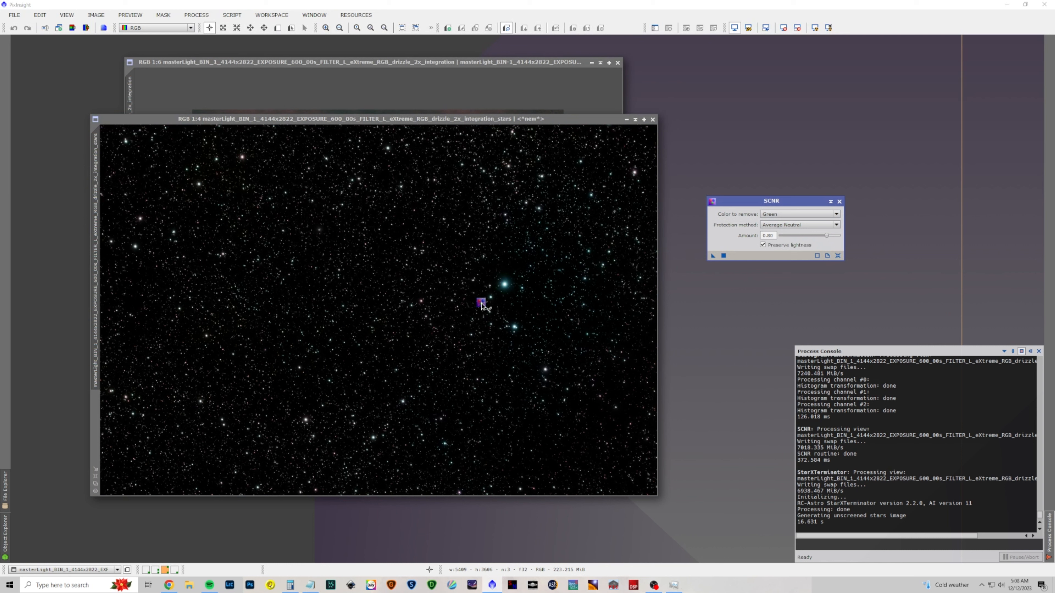
pyautogui.moveTo(481, 305); pyautogui.dragTo(481, 305)
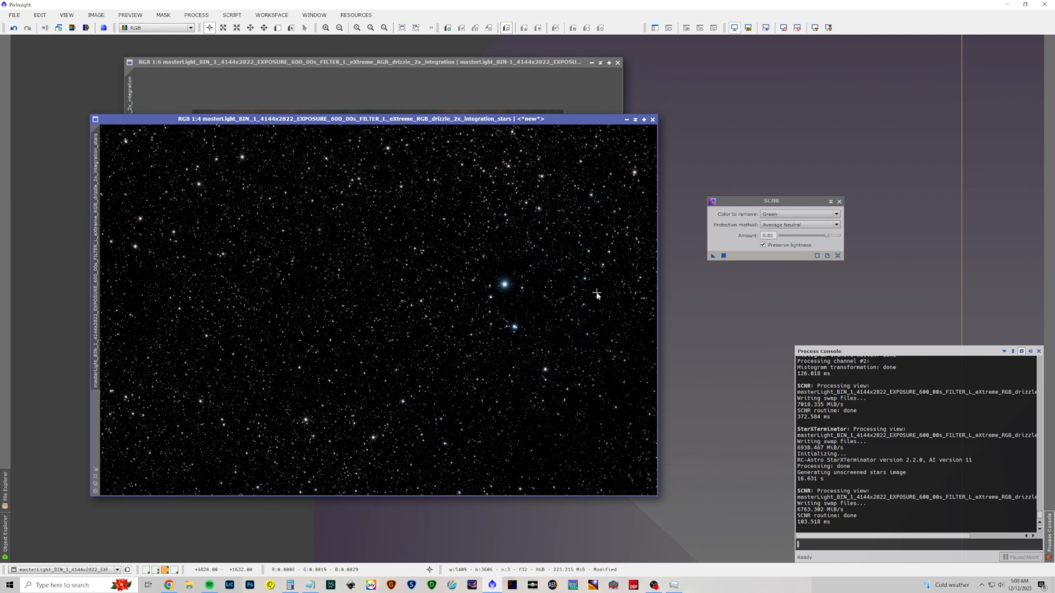
pyautogui.click(839, 201)
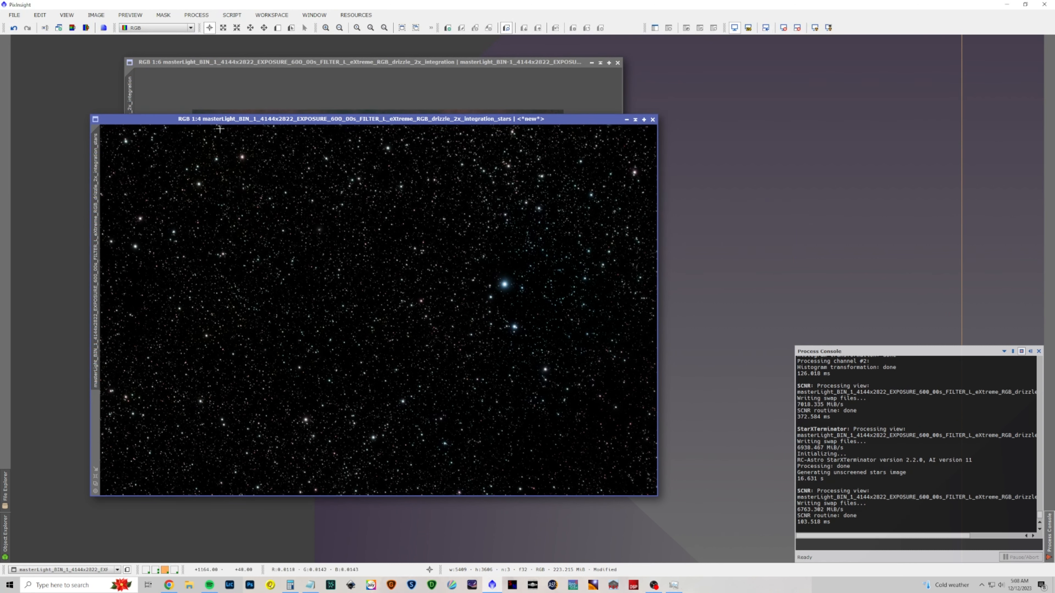
# Rename the stars image as stars10, minimize it and park its icon in the lower corner of the workspace.
pyautogui.doubleClick(97, 195)
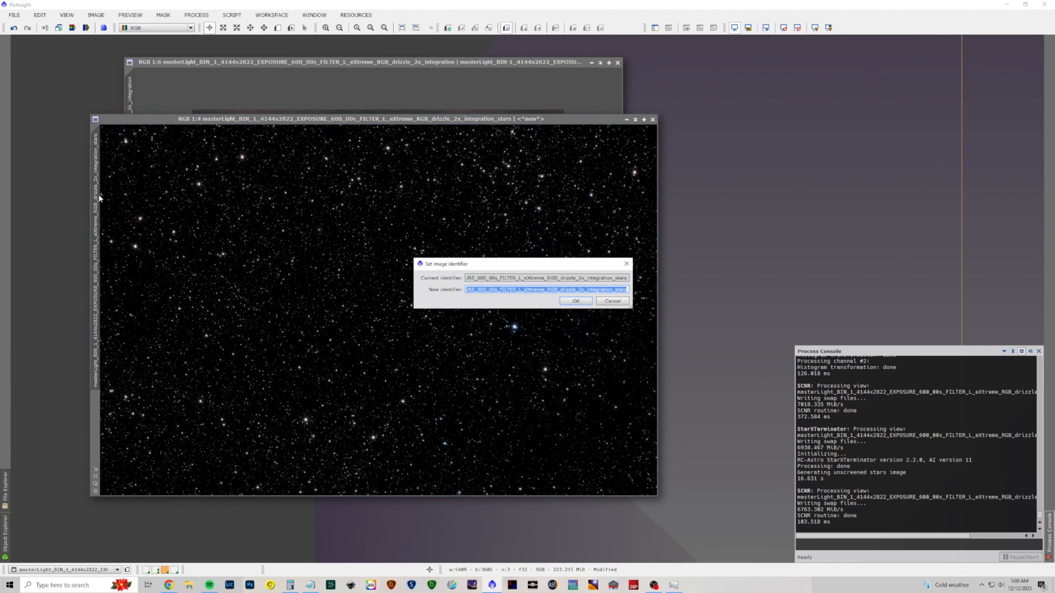
pyautogui.write('stars')
pyautogui.press('Return')
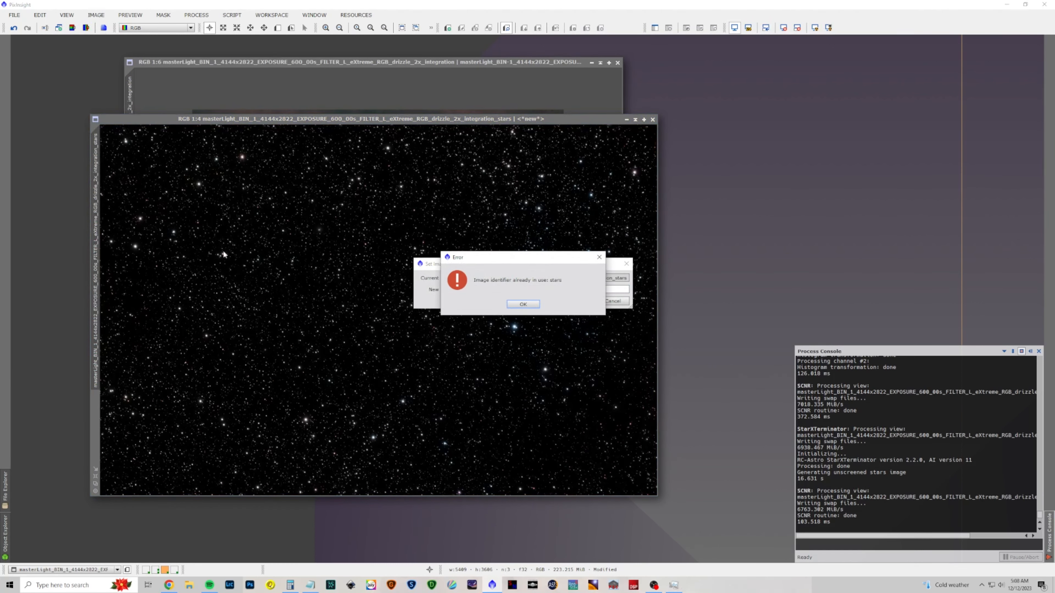
pyautogui.click(523, 304)
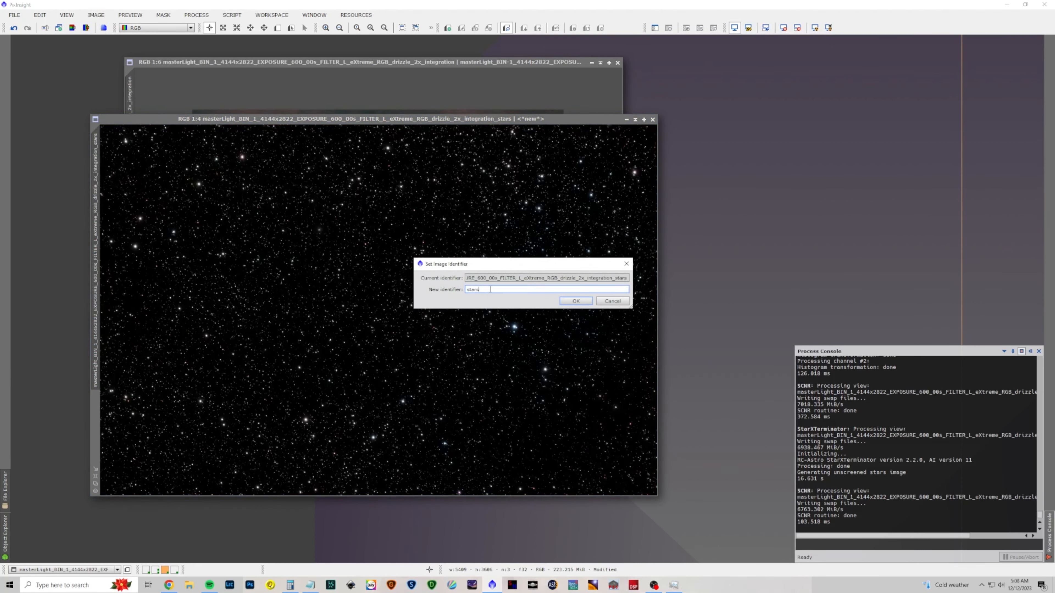
pyautogui.write('10')
pyautogui.press('Return')
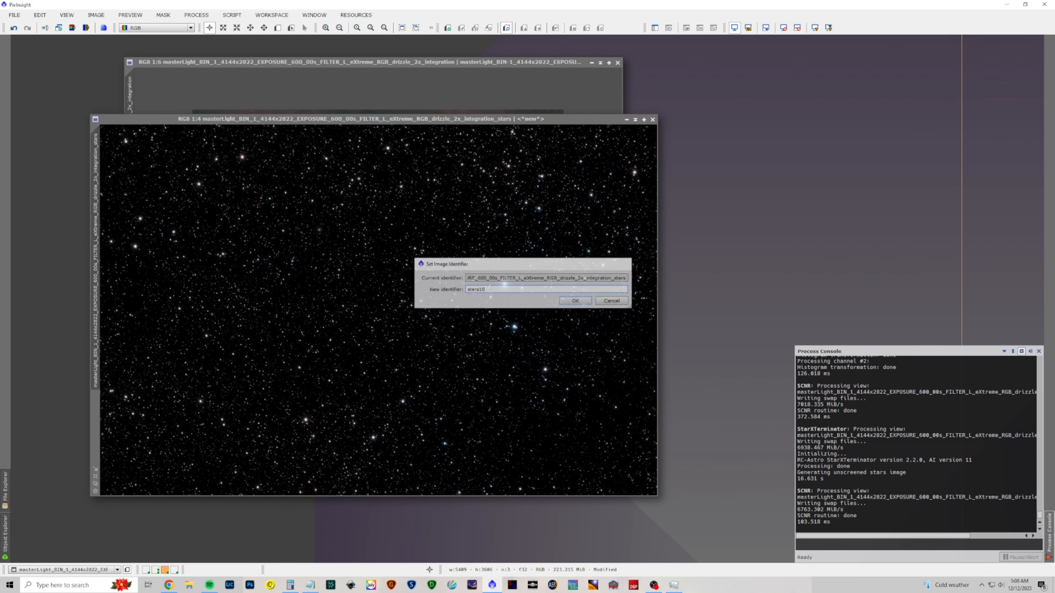
pyautogui.click(625, 120)
pyautogui.moveTo(386, 312); pyautogui.dragTo(34, 557)
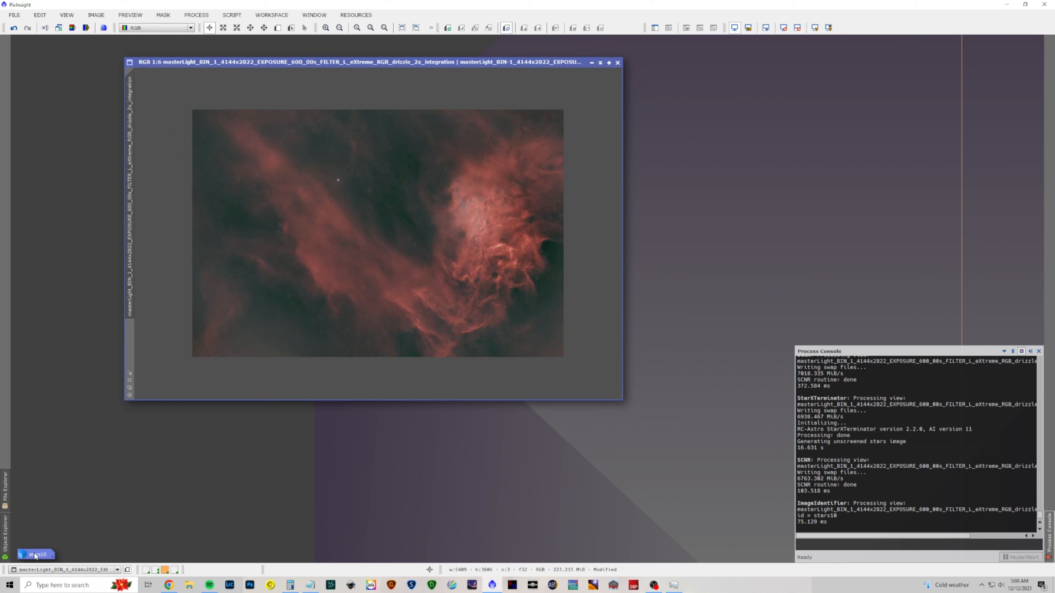
# Rename the remaining nebula image without stars as starless10.
pyautogui.doubleClick(130, 189)
pyautogui.write('star')
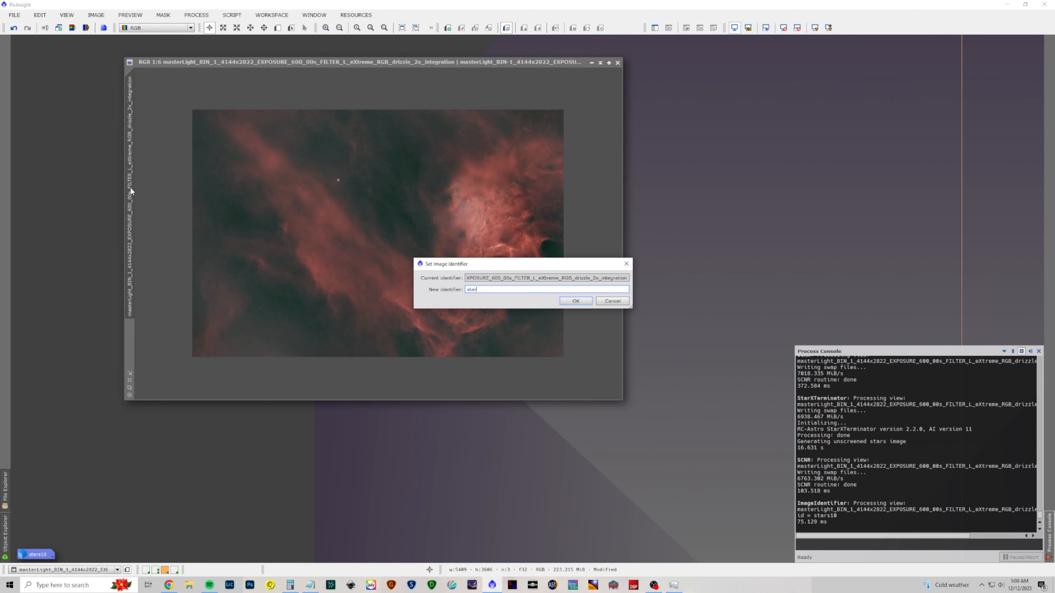
pyautogui.write('less10')
pyautogui.press('Return')
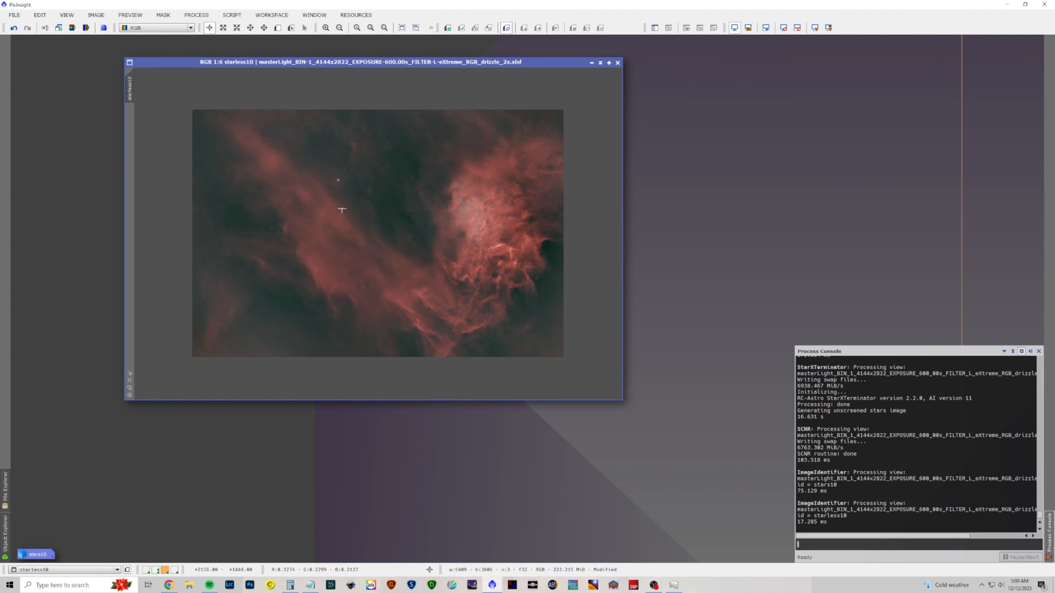
# Open NarrowbandNormalization with a real-time preview of starless10, keeping the HOO palette and setting the lightness to Ha.
pyautogui.click(196, 15)
pyautogui.moveTo(204, 28)
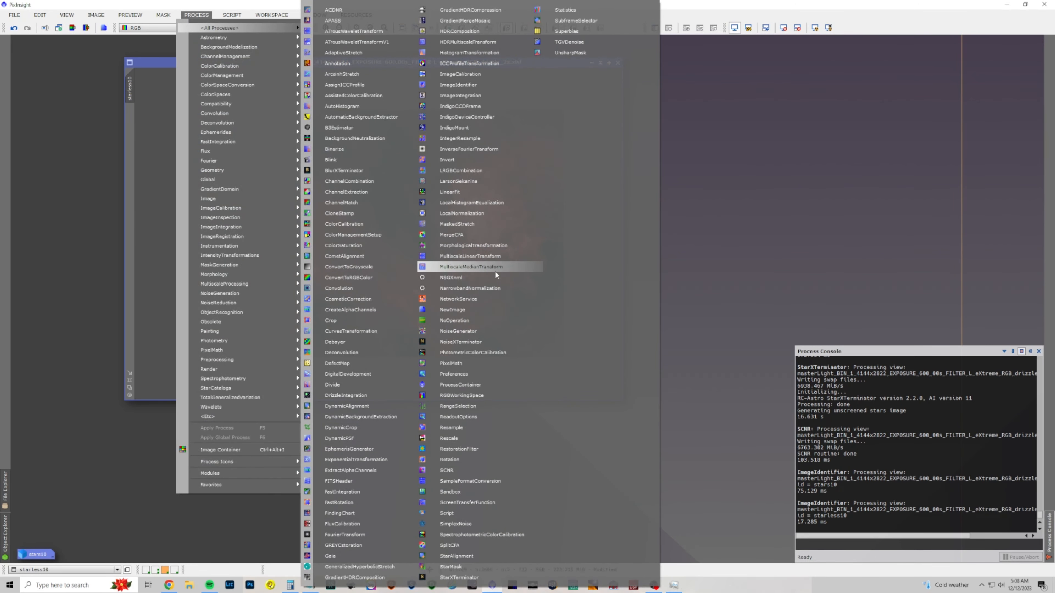
pyautogui.click(491, 288)
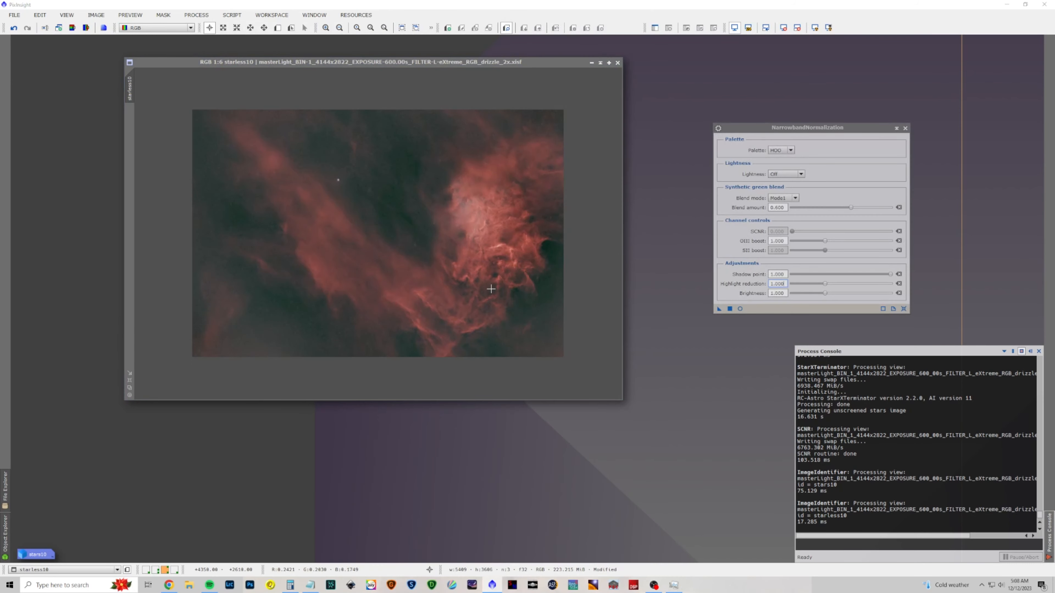
pyautogui.click(739, 309)
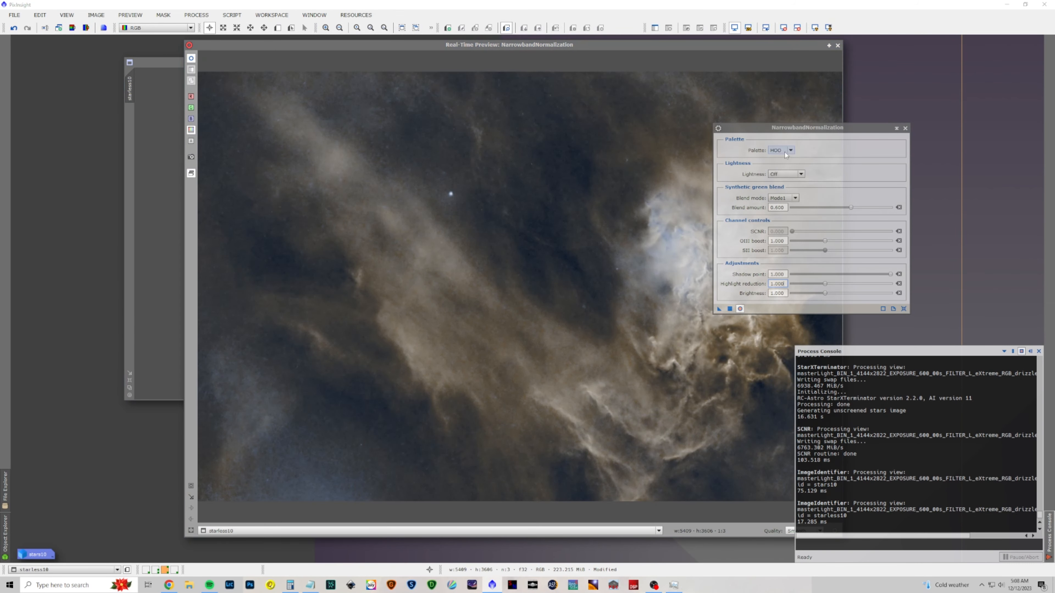
pyautogui.click(784, 174)
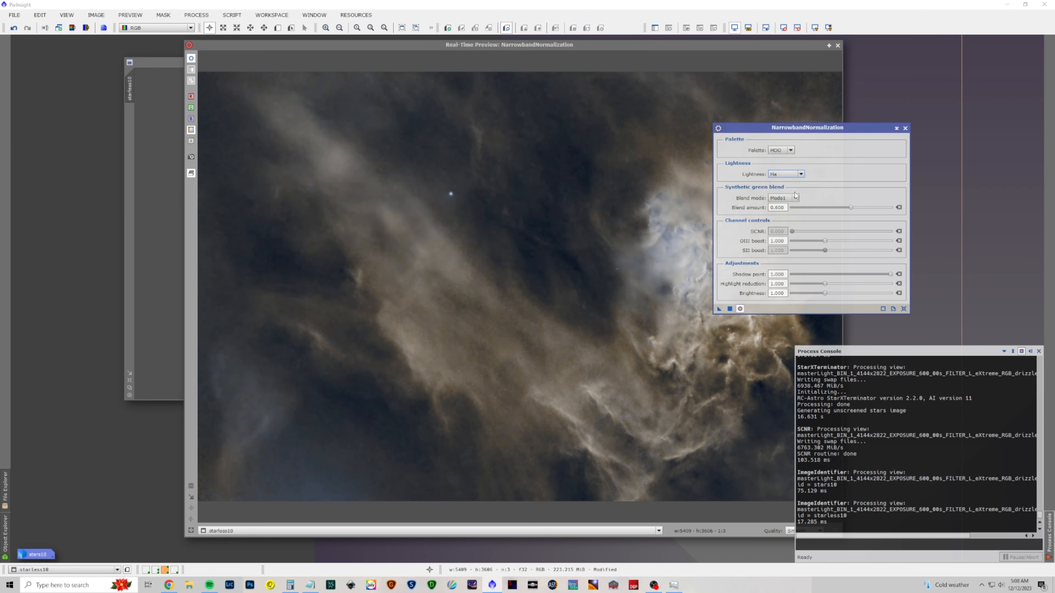
# Set the NarrowbandNormalization OIII boost to 1.284, highlight reduction to 0.820 and brightness to about 0.93.
pyautogui.moveTo(817, 129); pyautogui.dragTo(897, 110)
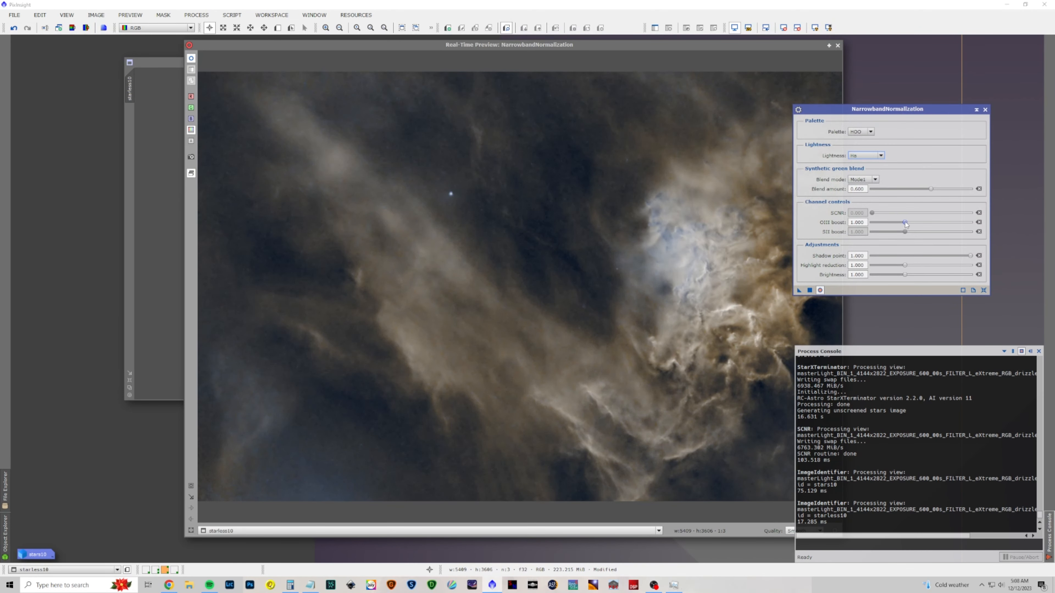
pyautogui.moveTo(905, 223)
pyautogui.mouseDown()
pyautogui.moveTo(918, 224)
pyautogui.moveTo(863, 223)
pyautogui.moveTo(899, 223)
pyautogui.mouseUp()
pyautogui.moveTo(905, 266); pyautogui.dragTo(893, 268)
pyautogui.click(911, 275)
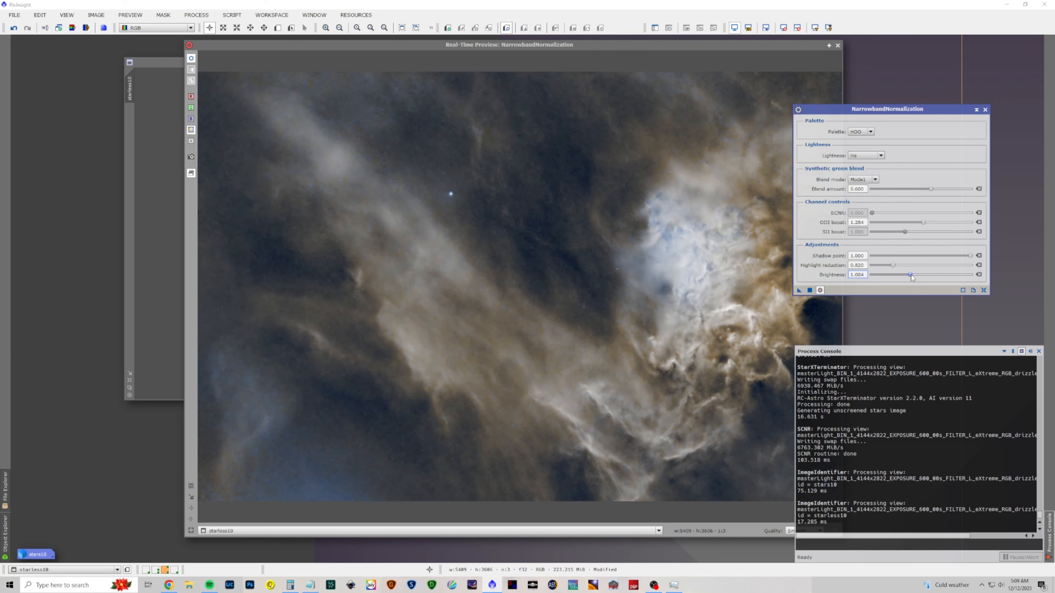
pyautogui.moveTo(910, 274); pyautogui.dragTo(901, 276)
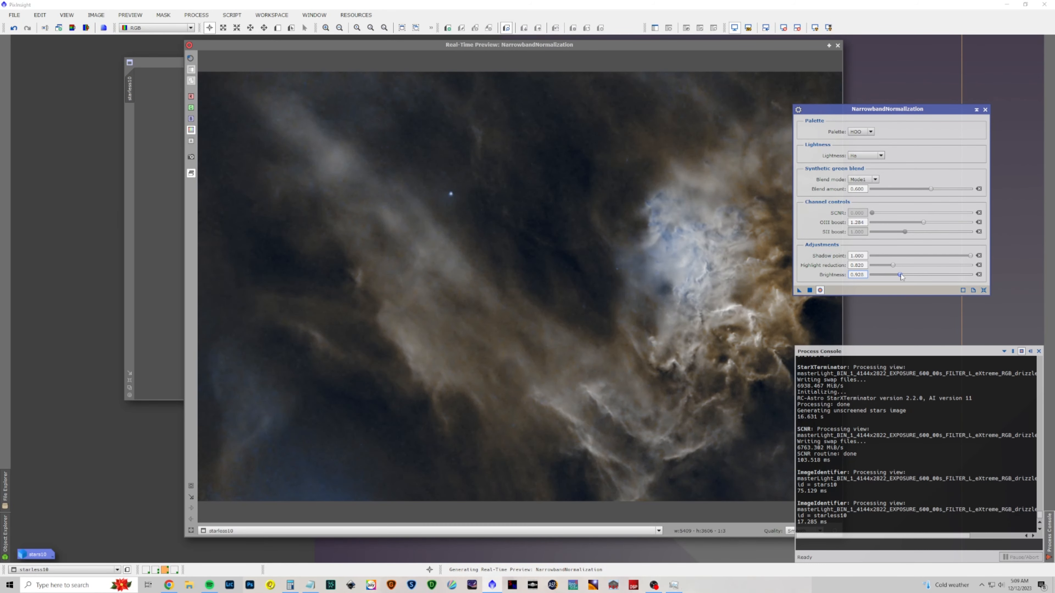
# Apply the narrowband normalization to starless10 and close the process and its real-time preview.
pyautogui.click(810, 291)
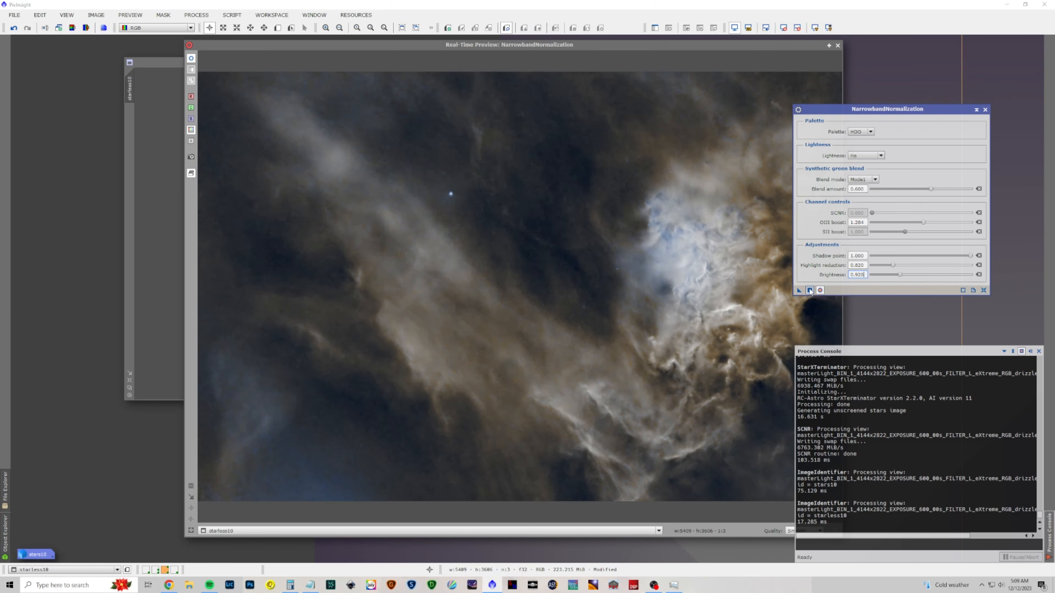
pyautogui.click(985, 110)
pyautogui.click(837, 45)
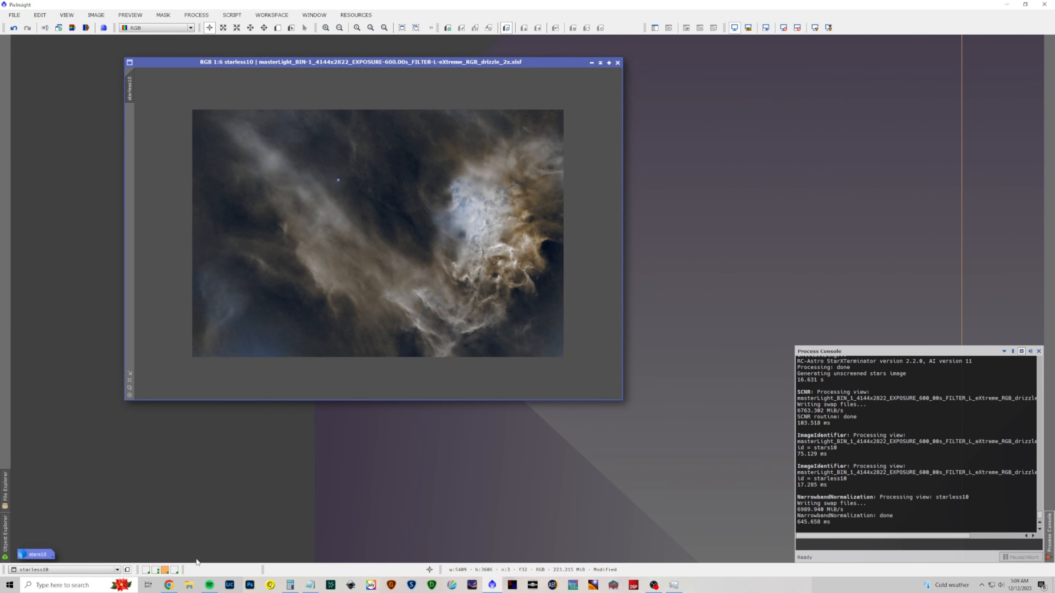
# Move the column of process icons and the stars image icon from Workspace02 to Workspace03, and return to Workspace03.
pyautogui.click(155, 570)
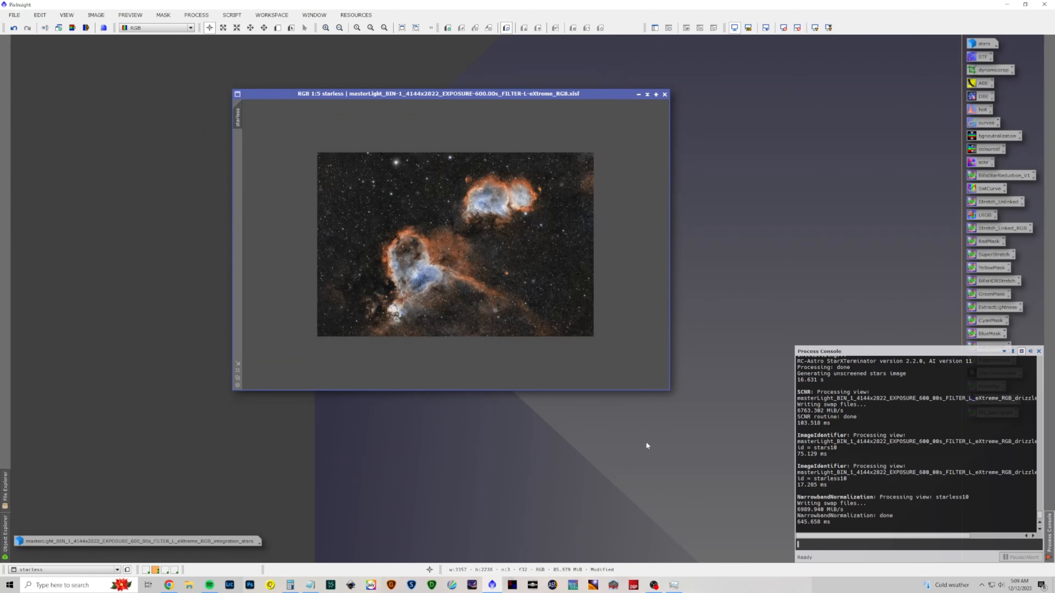
pyautogui.click(1039, 351)
pyautogui.moveTo(972, 559); pyautogui.dragTo(973, 41)
pyautogui.rightClick(973, 41)
pyautogui.moveTo(984, 123)
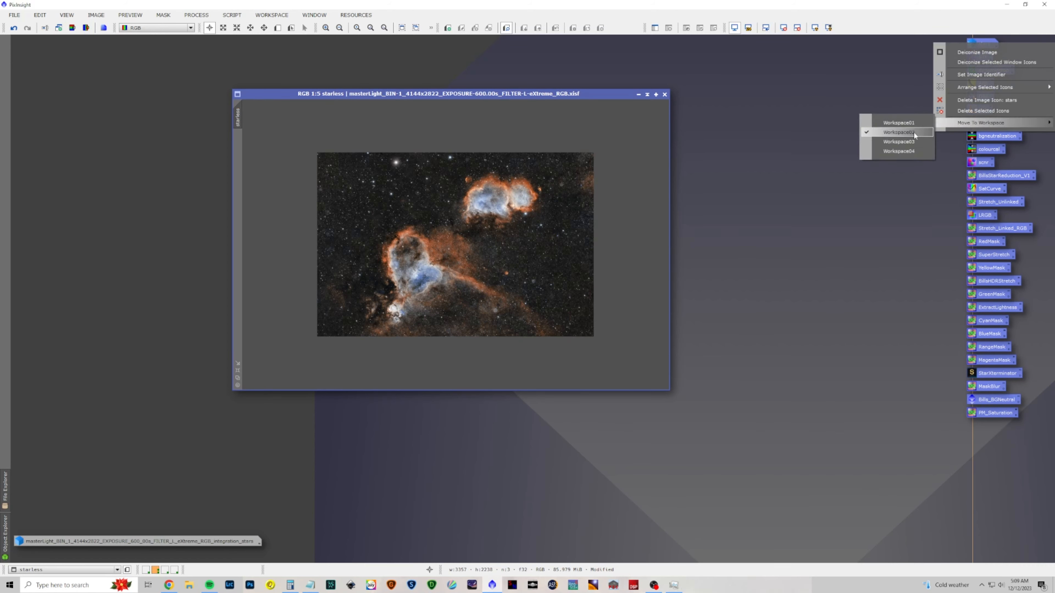
pyautogui.click(910, 141)
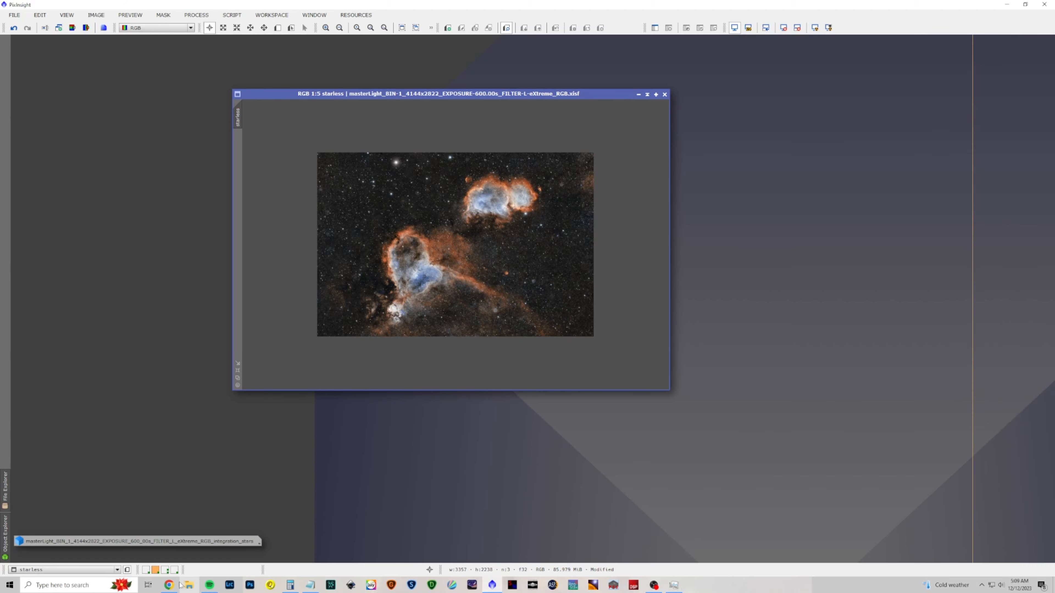
pyautogui.click(165, 570)
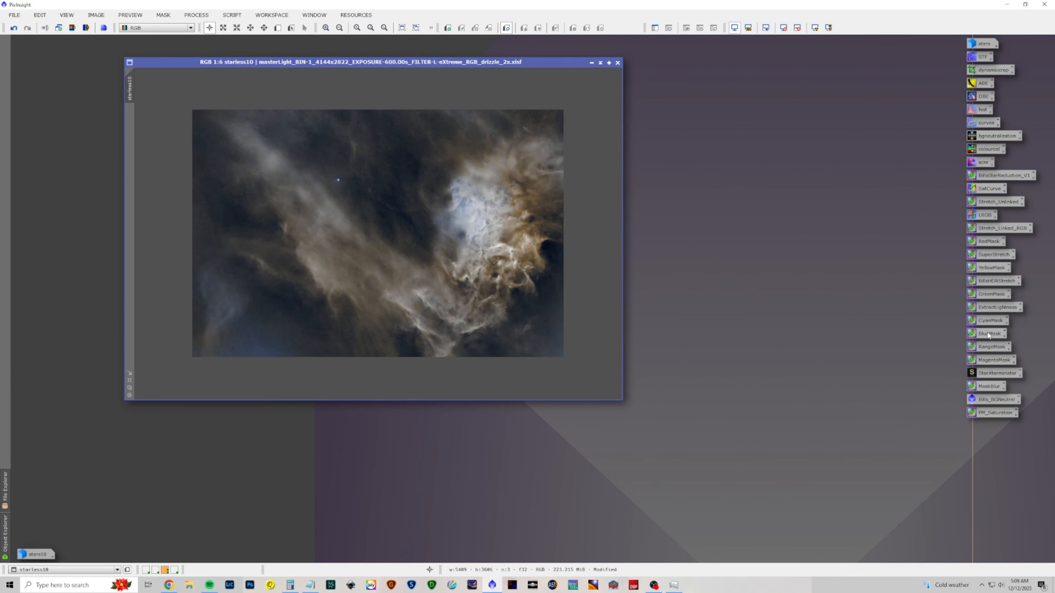
# Generate a BlueMask from starless10 and smooth it with repeated MaskBlur applications.
pyautogui.moveTo(989, 335); pyautogui.dragTo(463, 241)
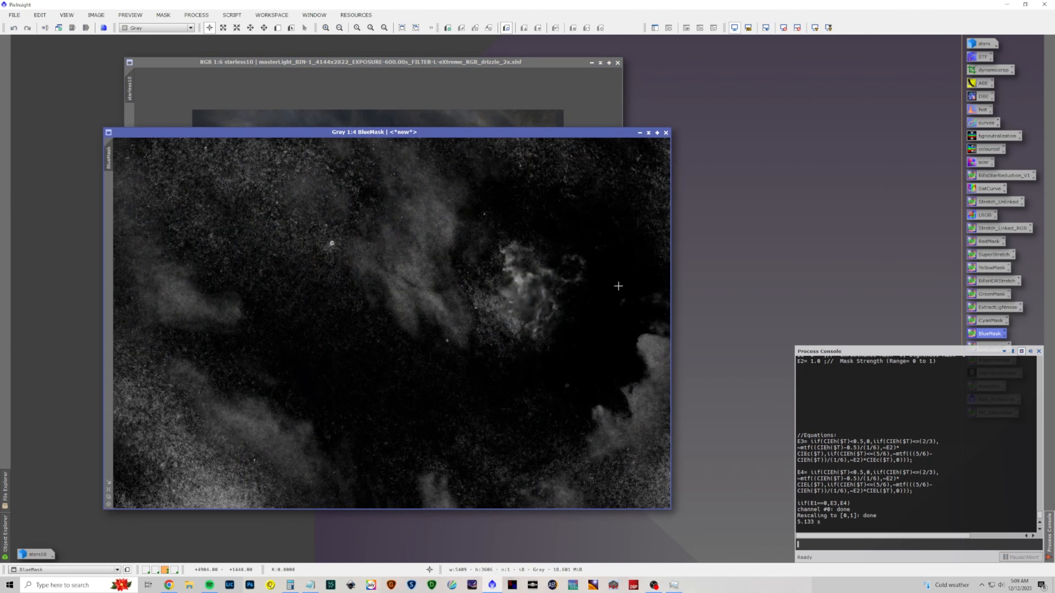
pyautogui.click(1040, 352)
pyautogui.moveTo(989, 386); pyautogui.dragTo(506, 353)
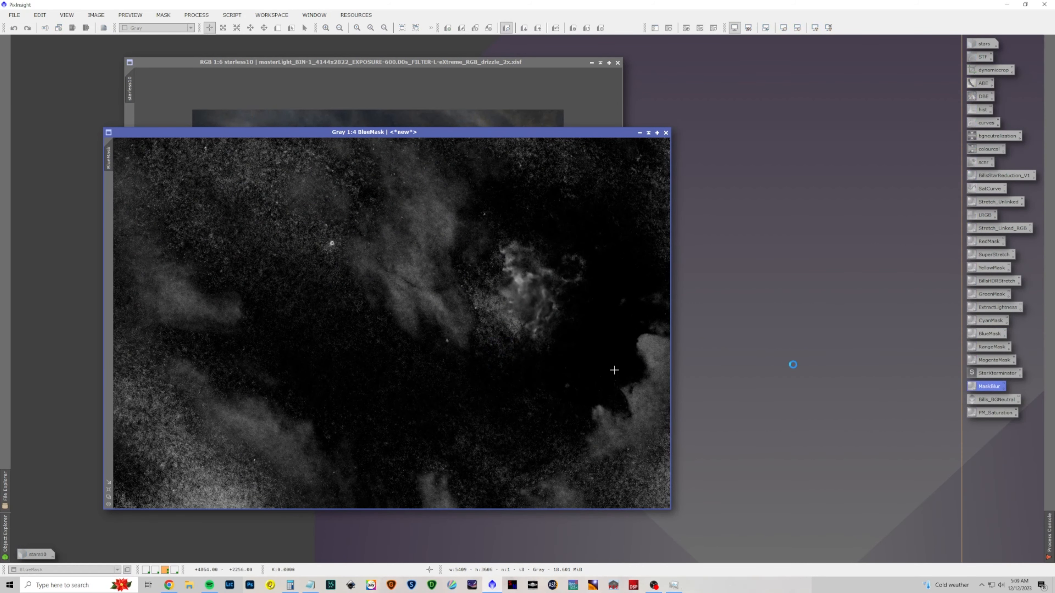
pyautogui.moveTo(990, 387); pyautogui.dragTo(492, 356)
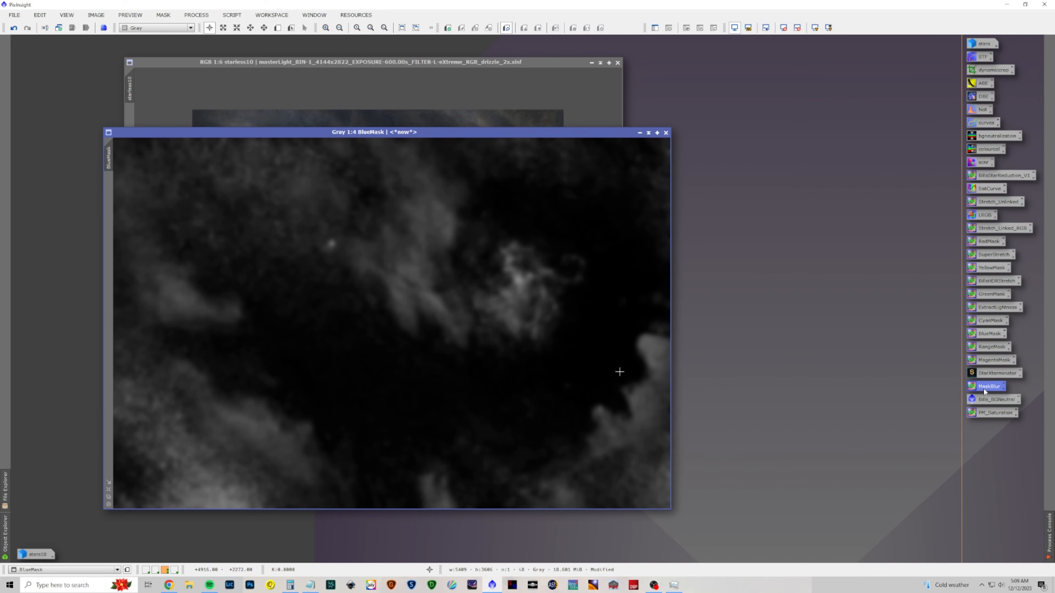
pyautogui.moveTo(983, 390); pyautogui.dragTo(429, 338)
# Apply BlueMask as the mask on starless10, minimize the mask image and hide the red mask overlay.
pyautogui.moveTo(353, 133); pyautogui.dragTo(600, 142)
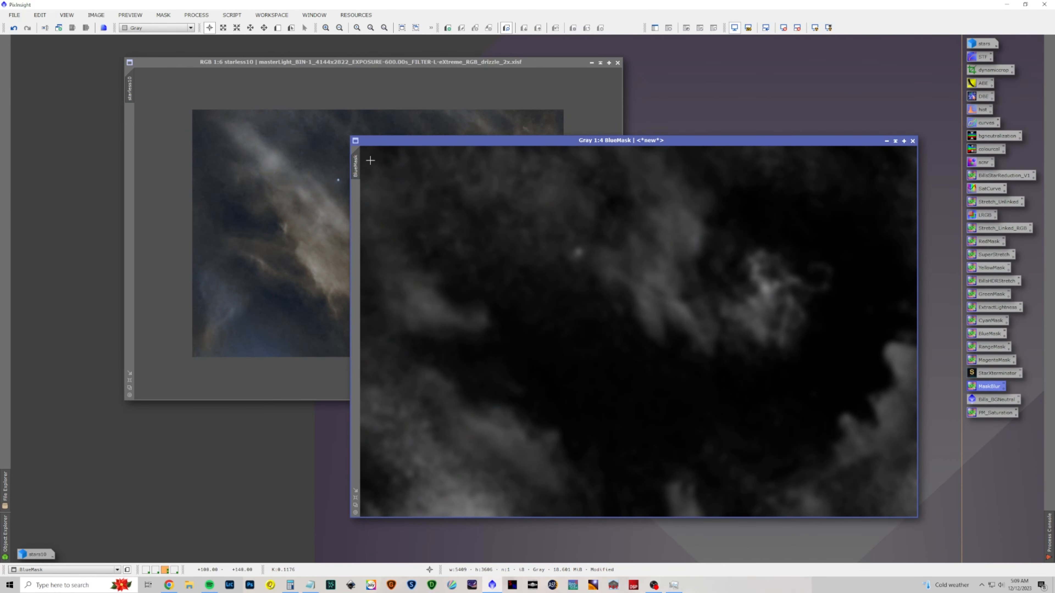
pyautogui.moveTo(128, 130); pyautogui.dragTo(127, 128)
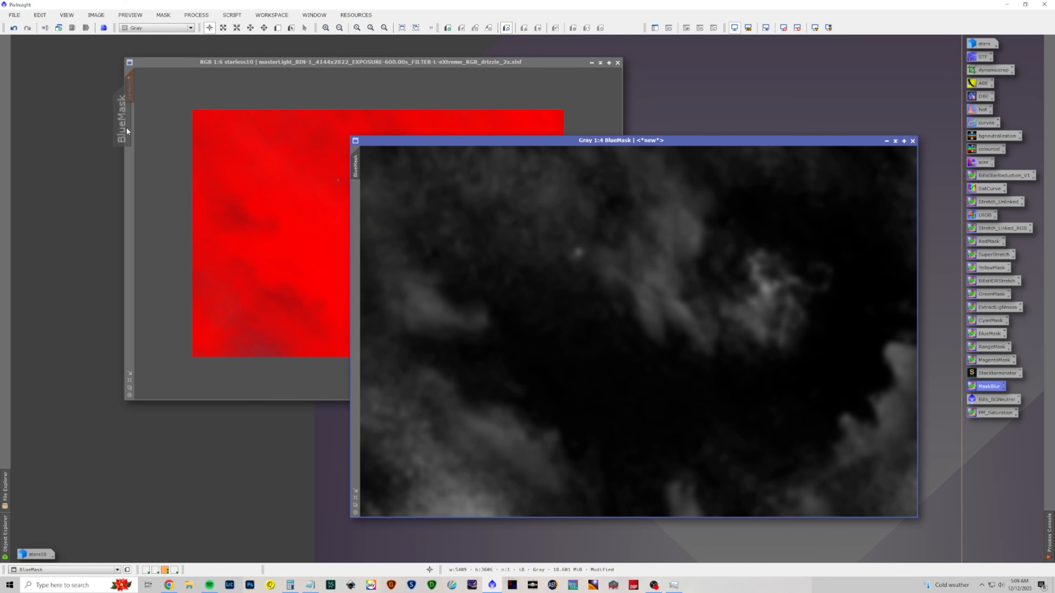
pyautogui.click(887, 142)
pyautogui.click(163, 15)
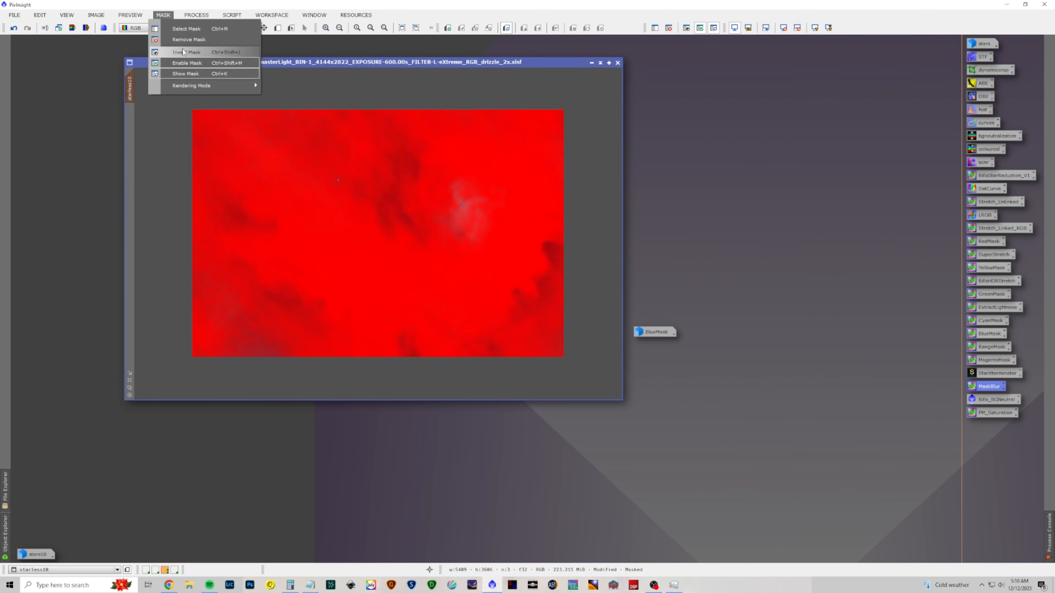
pyautogui.click(185, 74)
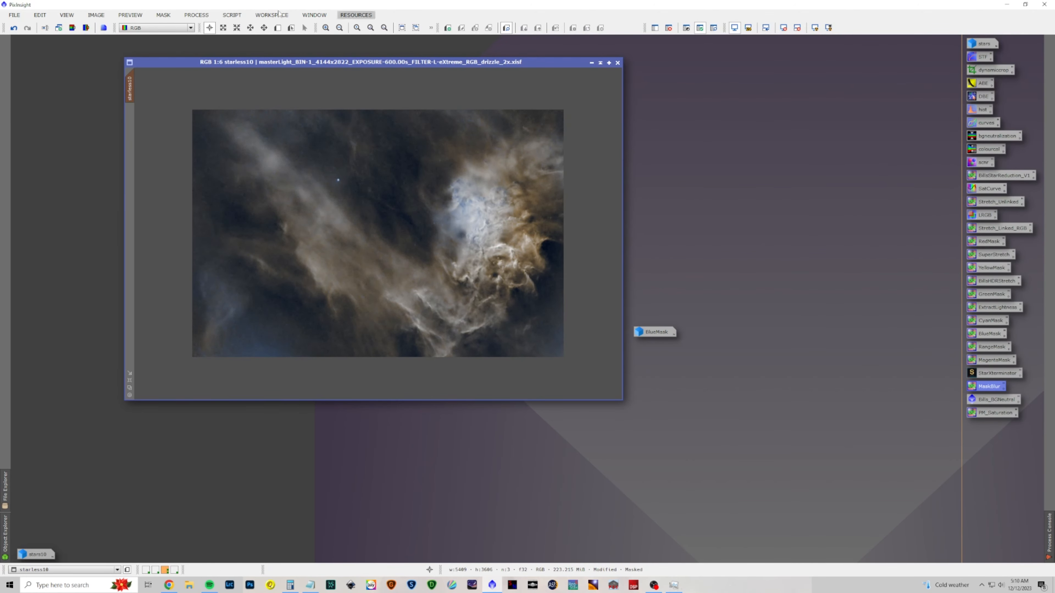
# Open CurvesTransformation with a real-time preview of the masked starless10.
pyautogui.click(196, 15)
pyautogui.moveTo(209, 28)
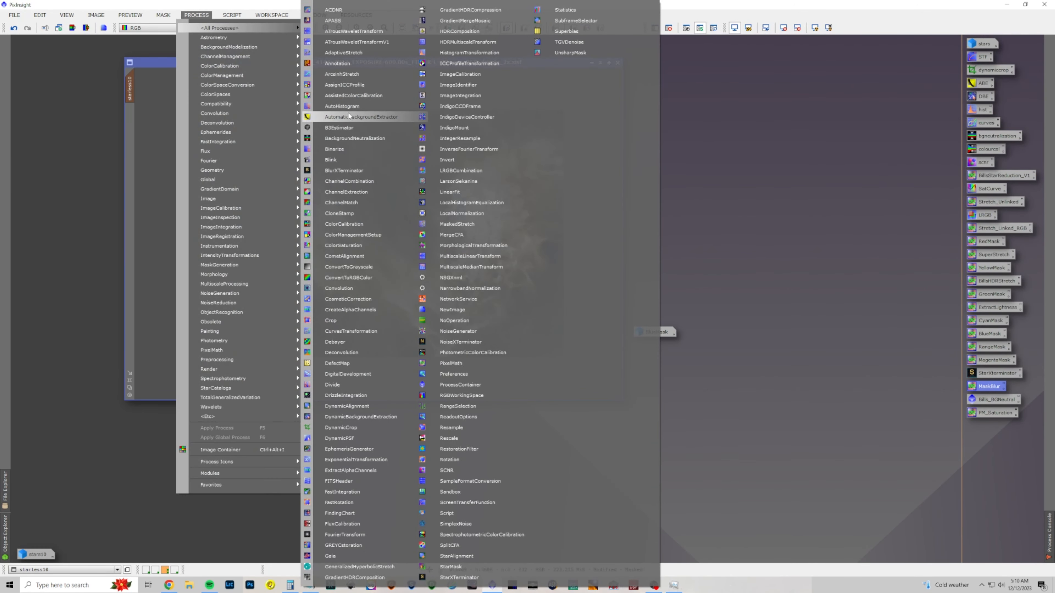
pyautogui.click(370, 328)
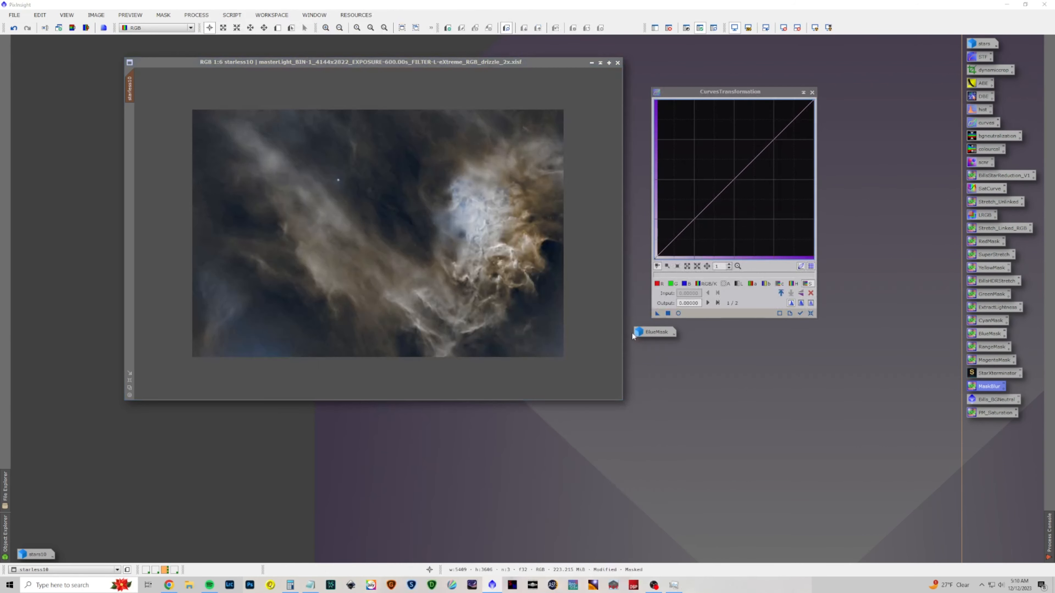
pyautogui.click(678, 313)
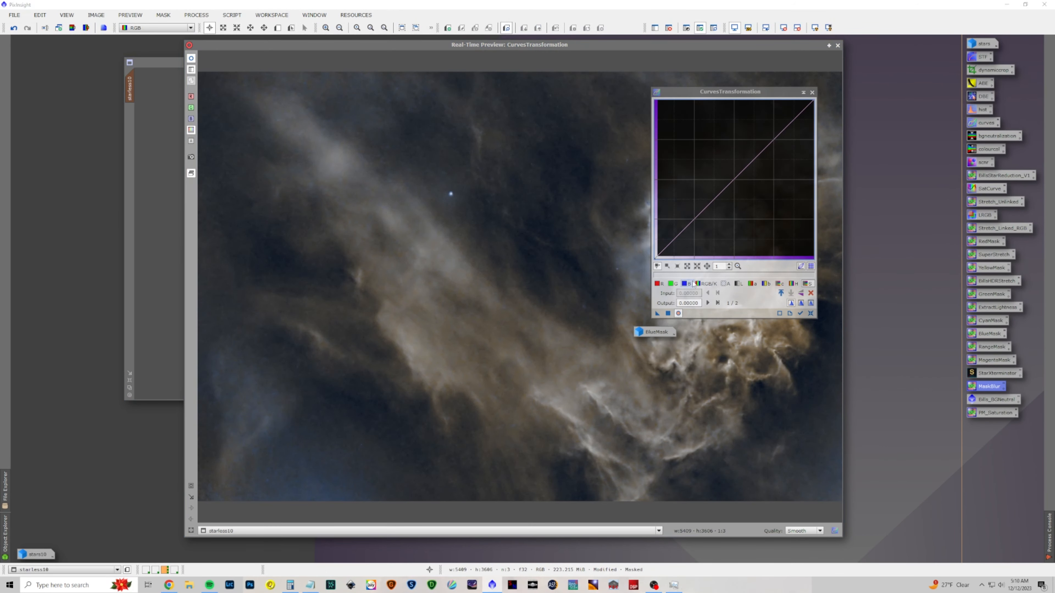
# Shape the blue channel curve into an S with points at about 0.26 to 0.15 and 0.63 to 0.66.
pyautogui.click(684, 283)
pyautogui.moveTo(751, 92); pyautogui.dragTo(975, 98)
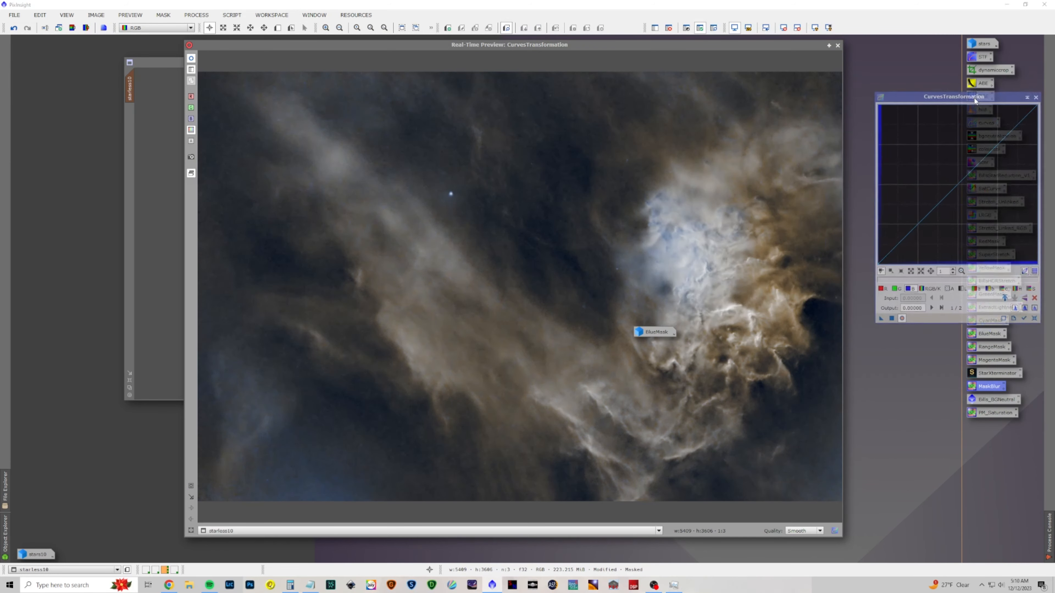
pyautogui.moveTo(923, 219)
pyautogui.mouseDown()
pyautogui.moveTo(922, 239)
pyautogui.moveTo(907, 224)
pyautogui.moveTo(919, 240)
pyautogui.mouseUp()
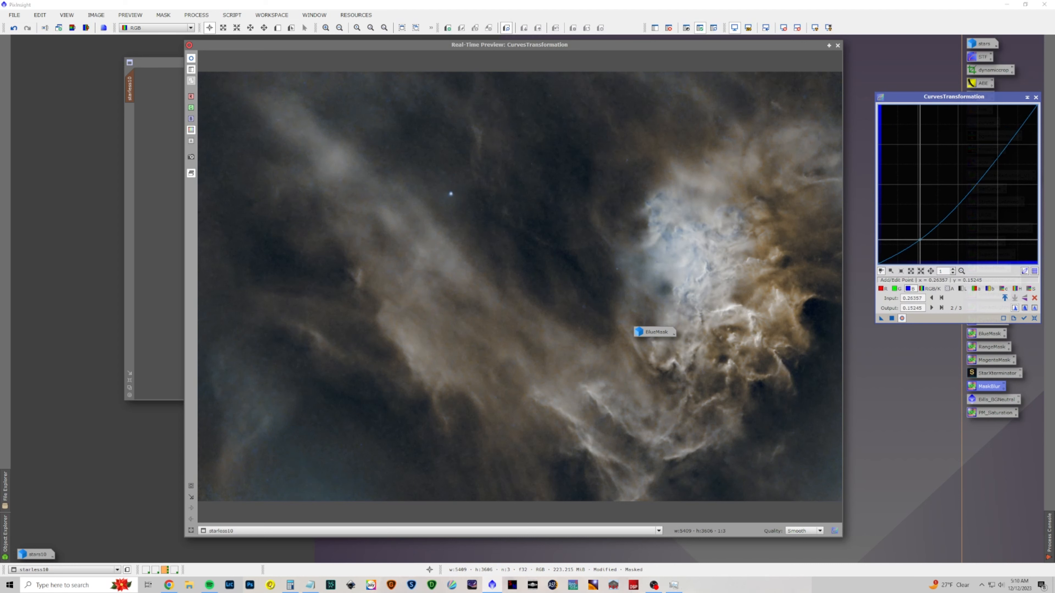
pyautogui.moveTo(994, 164); pyautogui.dragTo(979, 158)
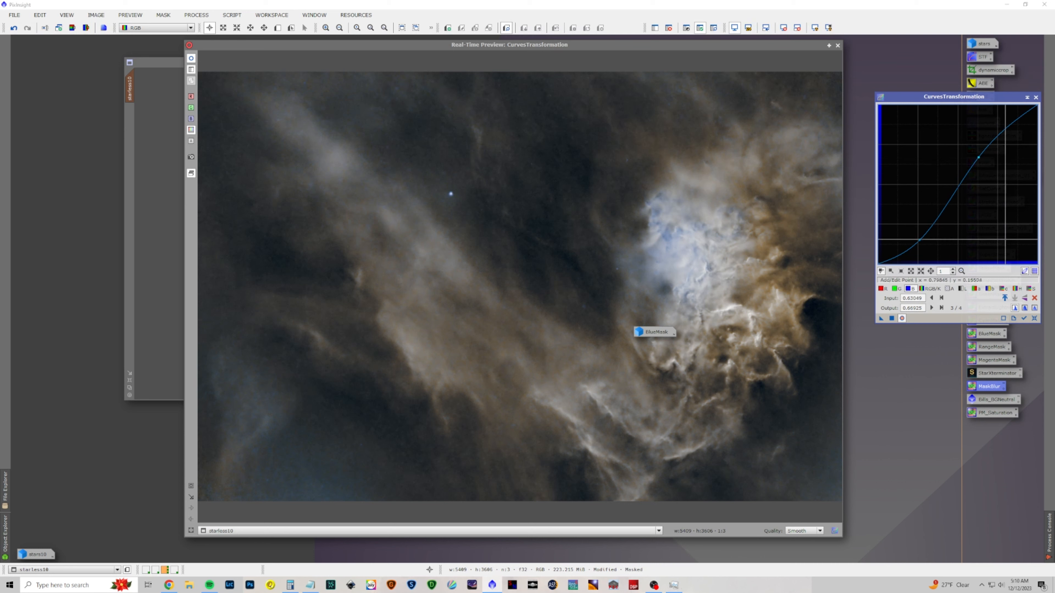
# Adjust the CIE a* curve with a shadow point near 0.29 and a highlight point lowered to about 0.73 input, 0.69 output.
pyautogui.click(977, 289)
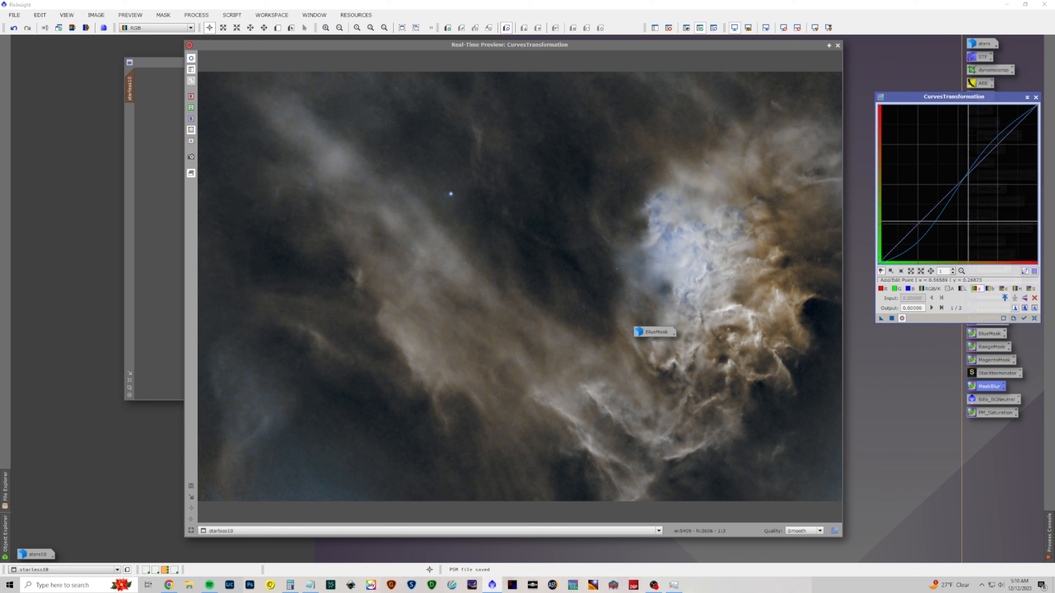
pyautogui.moveTo(934, 208); pyautogui.dragTo(925, 219)
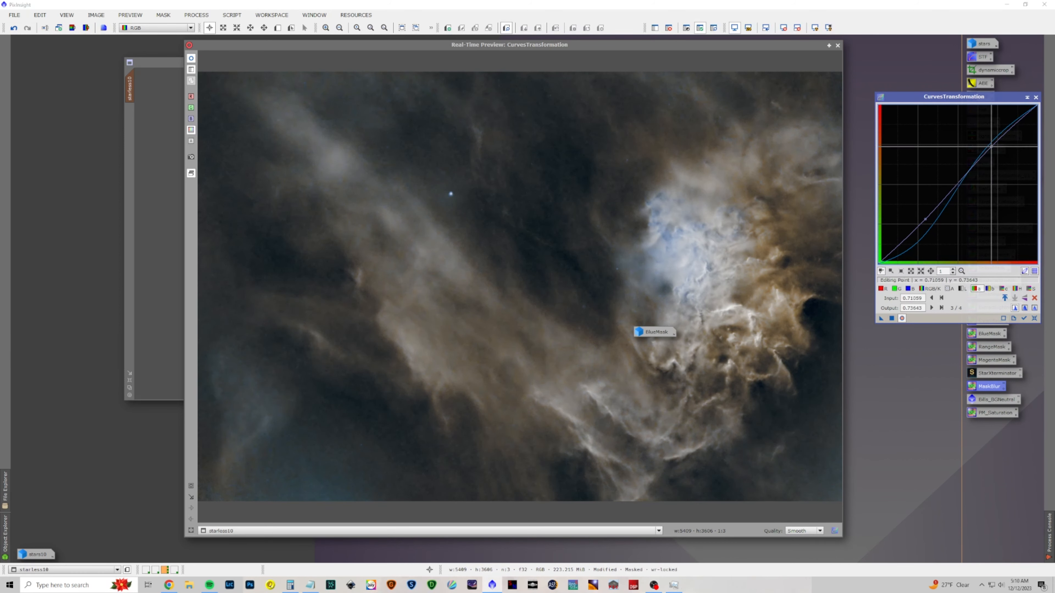
pyautogui.click(996, 154)
pyautogui.moveTo(996, 154); pyautogui.dragTo(994, 154)
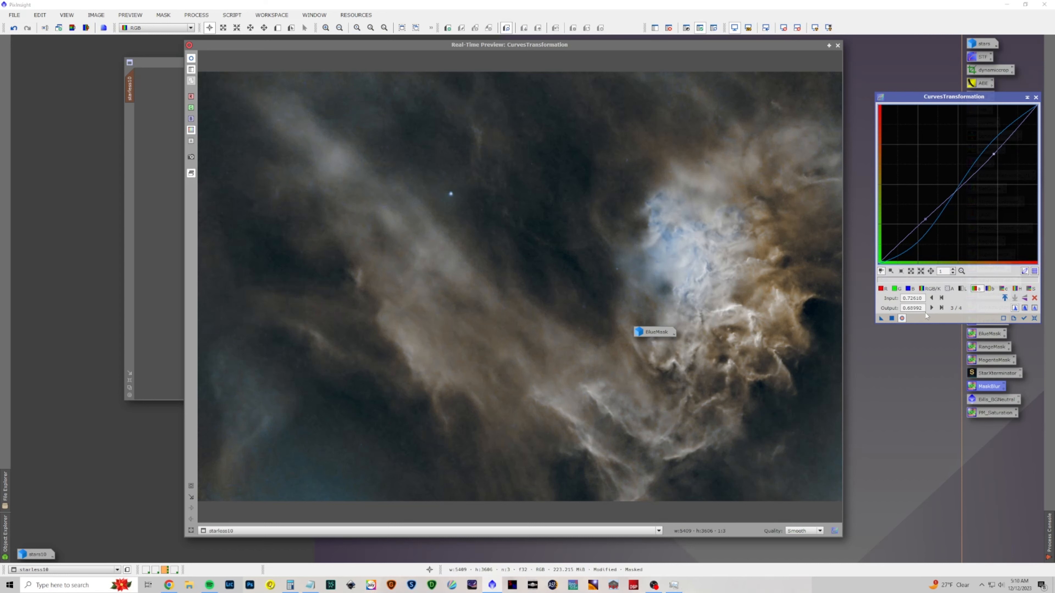
# Raise the green curve's midtones to about 0.56 input, 0.61 output and the red curve's to about 0.59 input, 0.66 output.
pyautogui.click(913, 291)
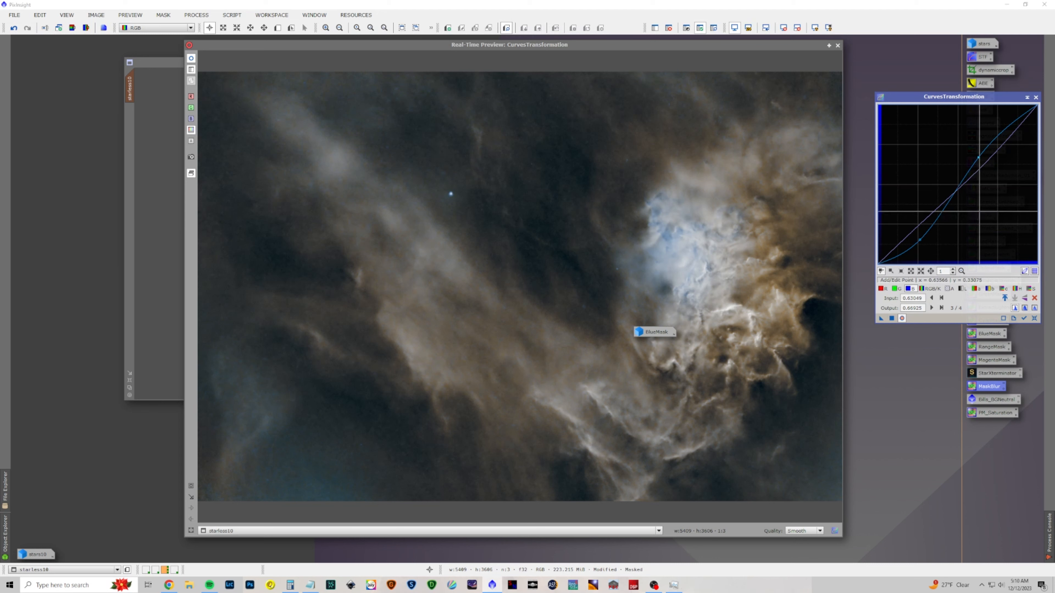
pyautogui.click(896, 289)
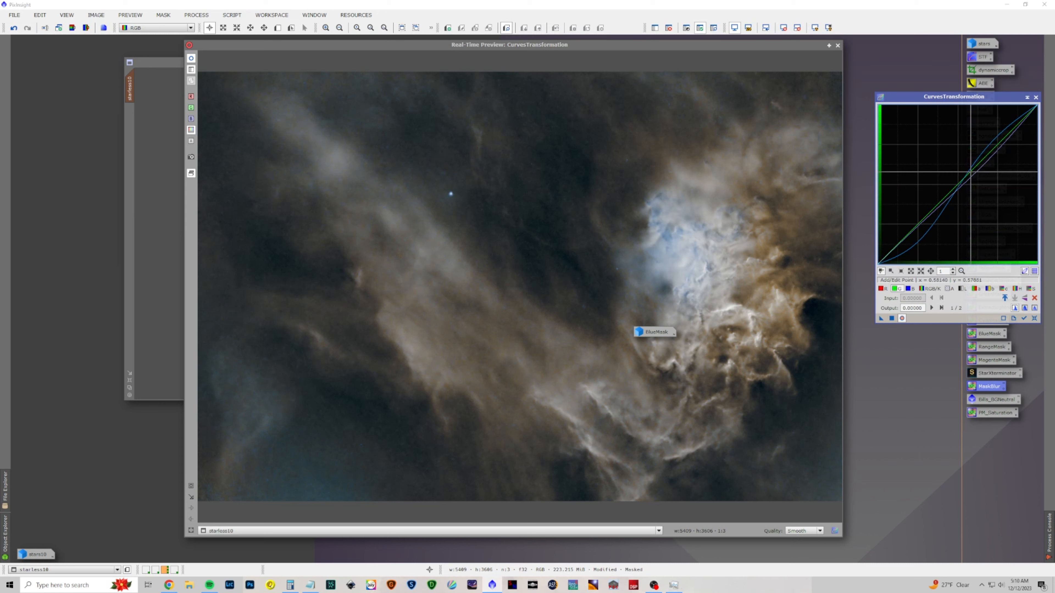
pyautogui.click(972, 175)
pyautogui.moveTo(973, 176); pyautogui.dragTo(967, 167)
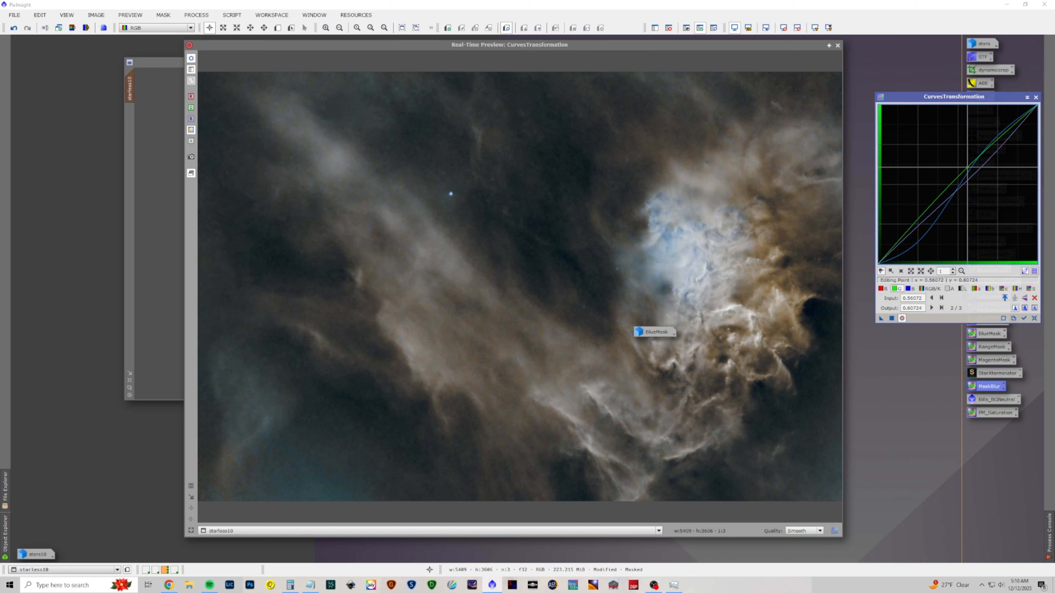
pyautogui.click(885, 290)
pyautogui.moveTo(983, 165); pyautogui.dragTo(972, 159)
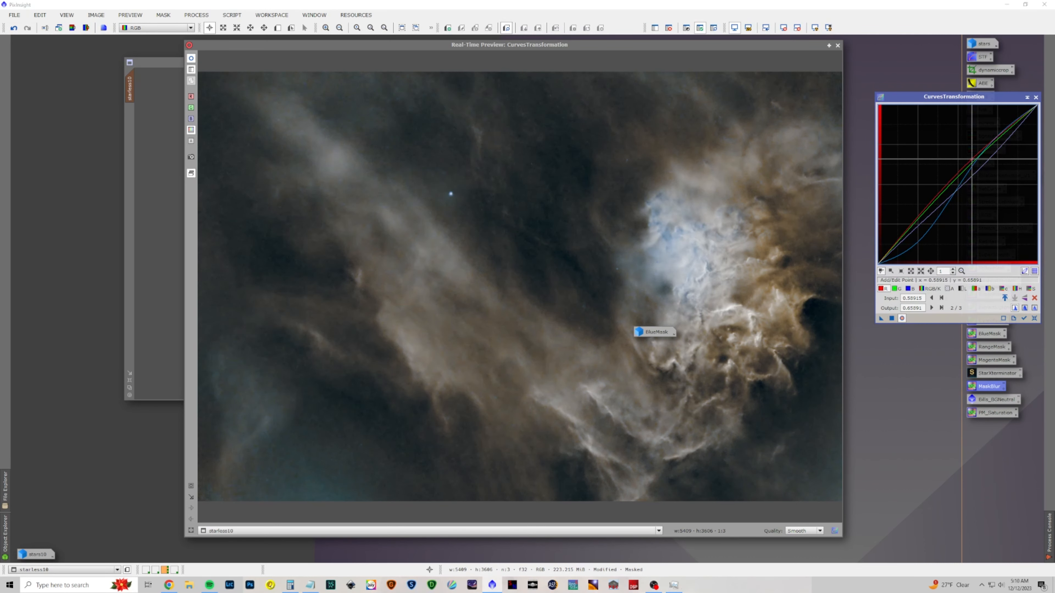
# Apply the curves to starless10, close the reset process and its preview, and remove the blue mask from the image.
pyautogui.click(891, 320)
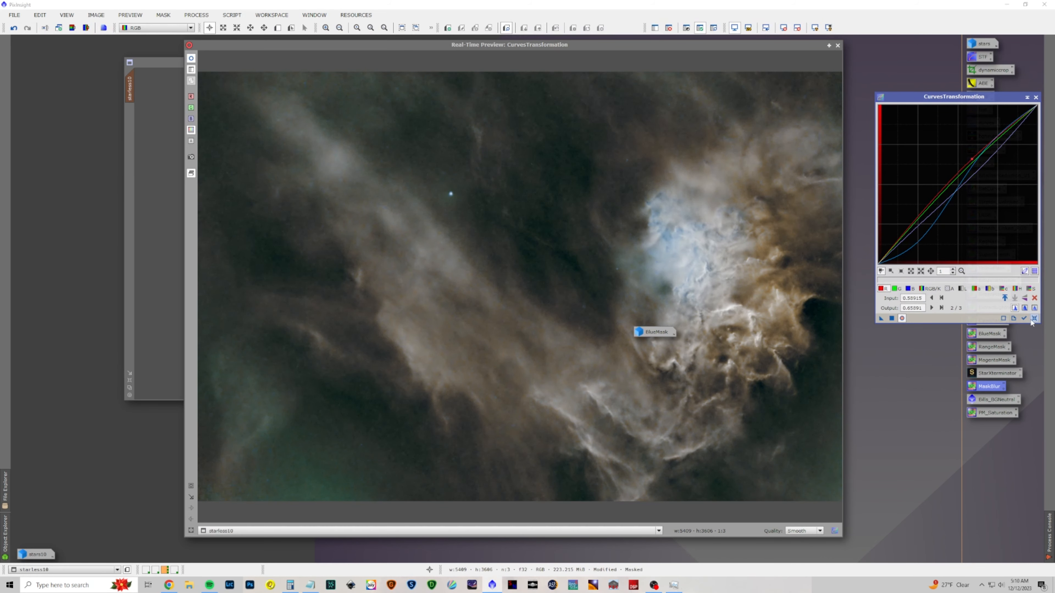
pyautogui.click(1033, 319)
pyautogui.click(1036, 98)
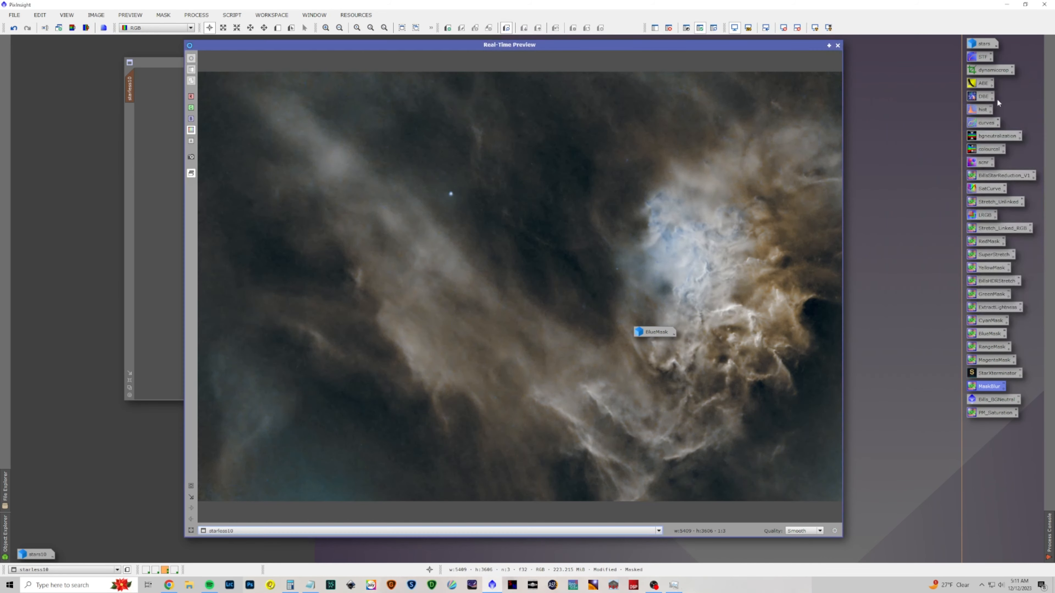
pyautogui.click(838, 46)
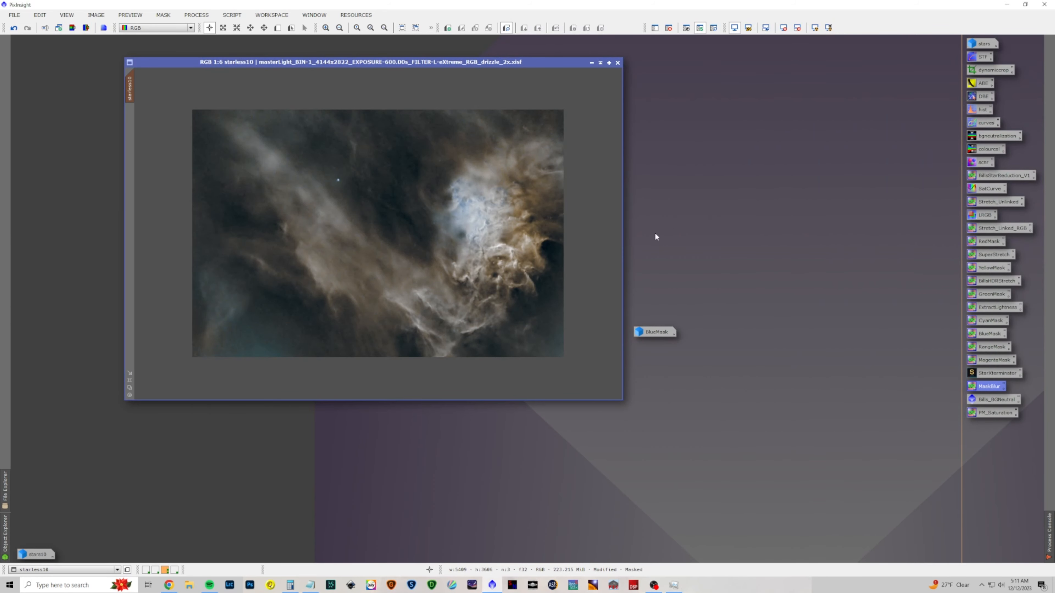
pyautogui.click(164, 15)
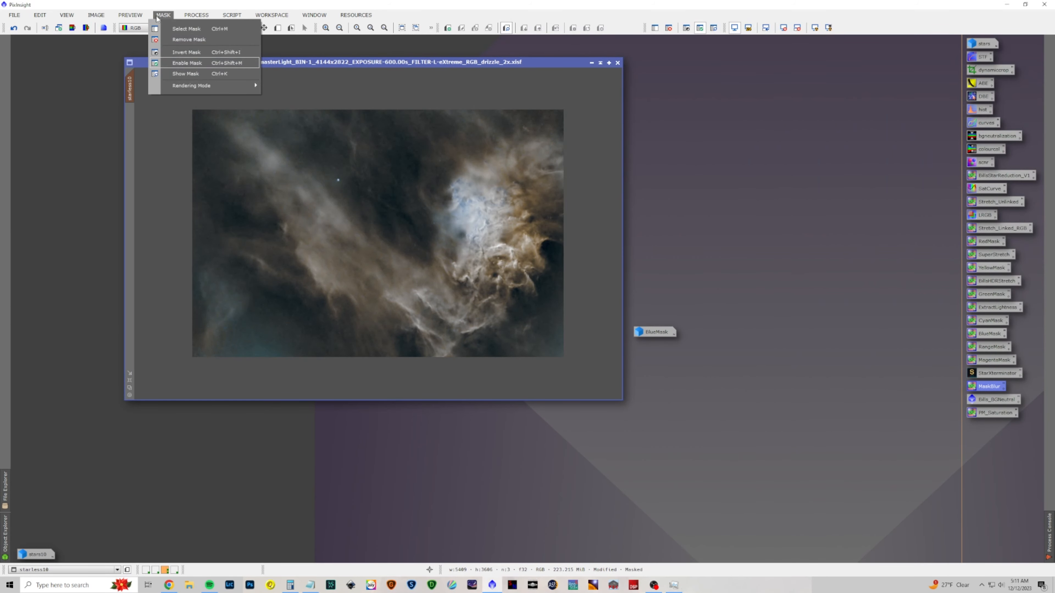
pyautogui.click(183, 43)
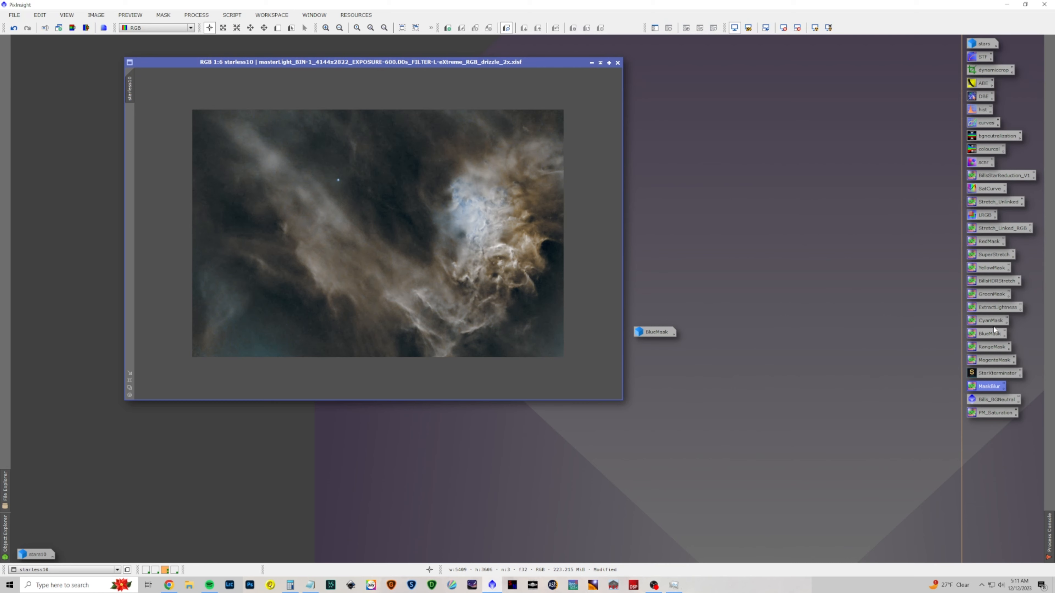
# Generate a YellowMask from starless10 and smooth it with MaskBlur.
pyautogui.moveTo(991, 268); pyautogui.dragTo(331, 241)
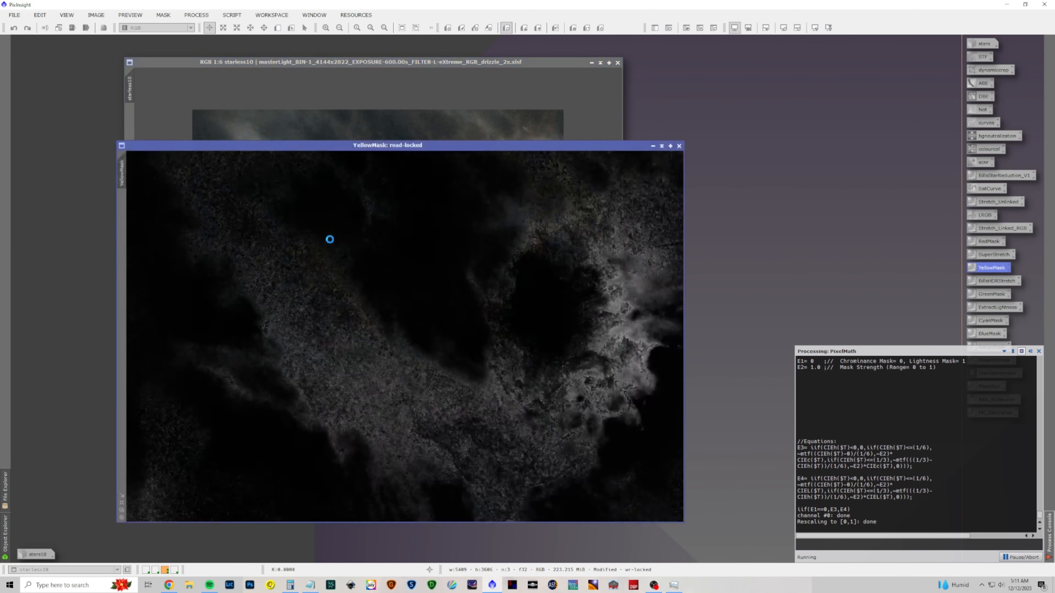
pyautogui.click(1039, 352)
pyautogui.moveTo(475, 381); pyautogui.dragTo(474, 381)
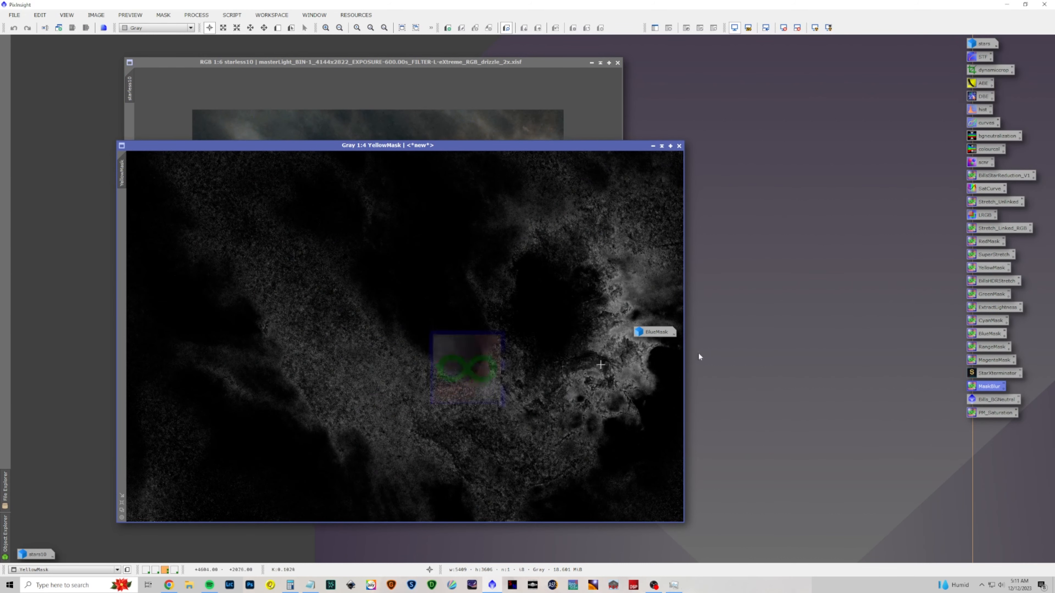
# Delete the minimized BlueMask image without saving it.
pyautogui.rightClick(663, 335)
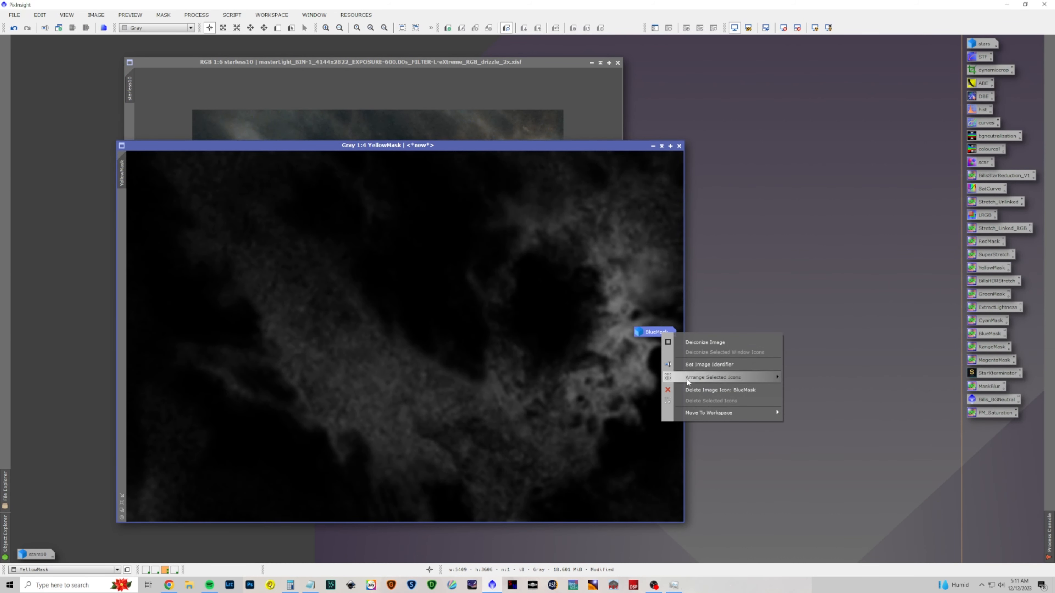
pyautogui.click(699, 391)
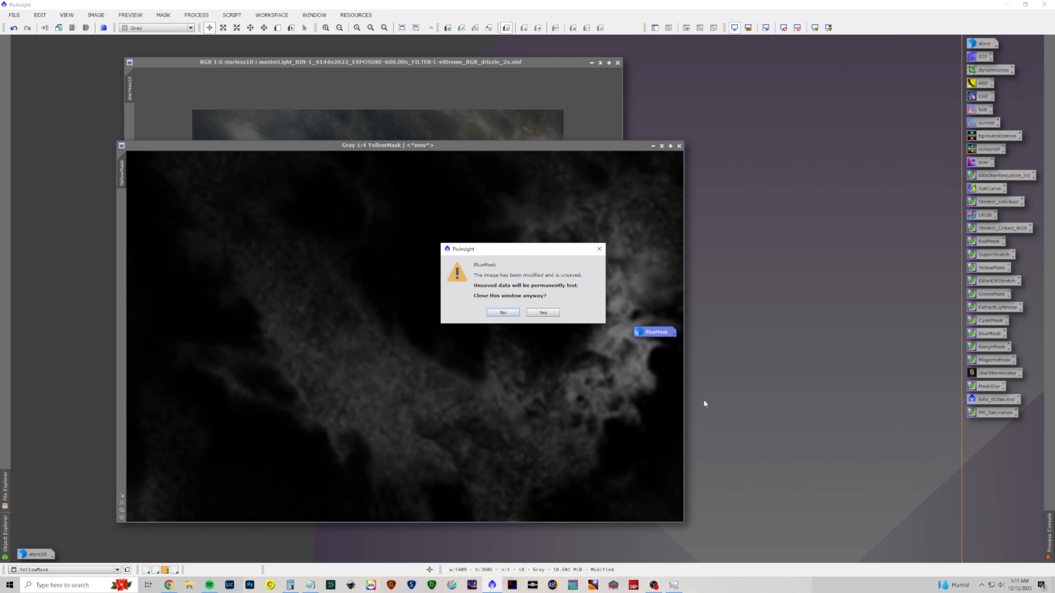
pyautogui.click(544, 312)
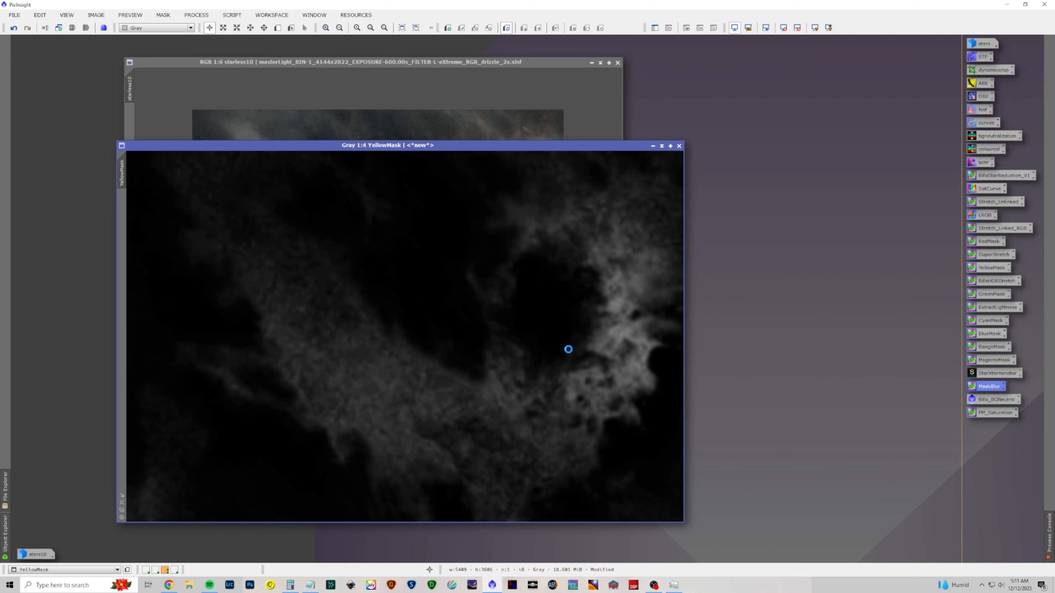
# Blur YellowMask once more with MaskBlur and apply it as the mask on starless10.
pyautogui.moveTo(999, 392); pyautogui.dragTo(618, 377)
pyautogui.moveTo(128, 123); pyautogui.dragTo(128, 124)
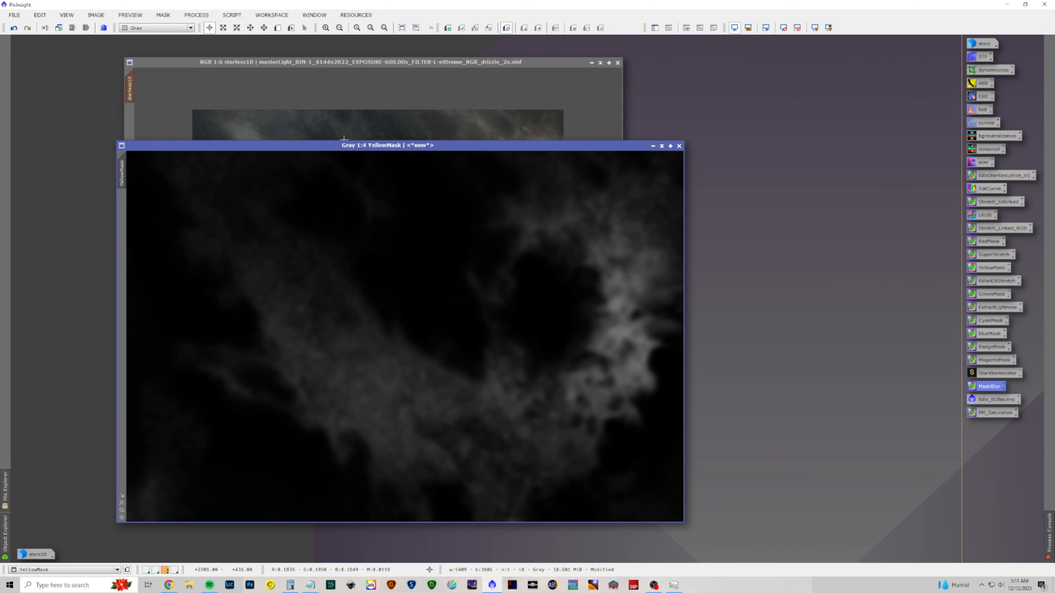
# Minimize YellowMask out of the way and open CurvesTransformation with a real-time preview of the masked starless10.
pyautogui.click(653, 146)
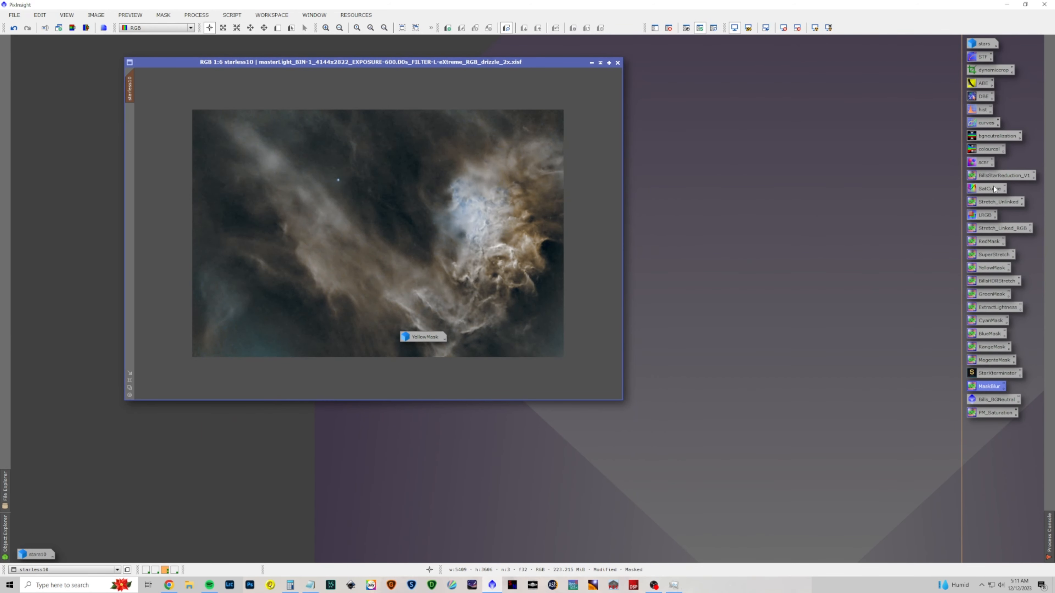
pyautogui.click(196, 15)
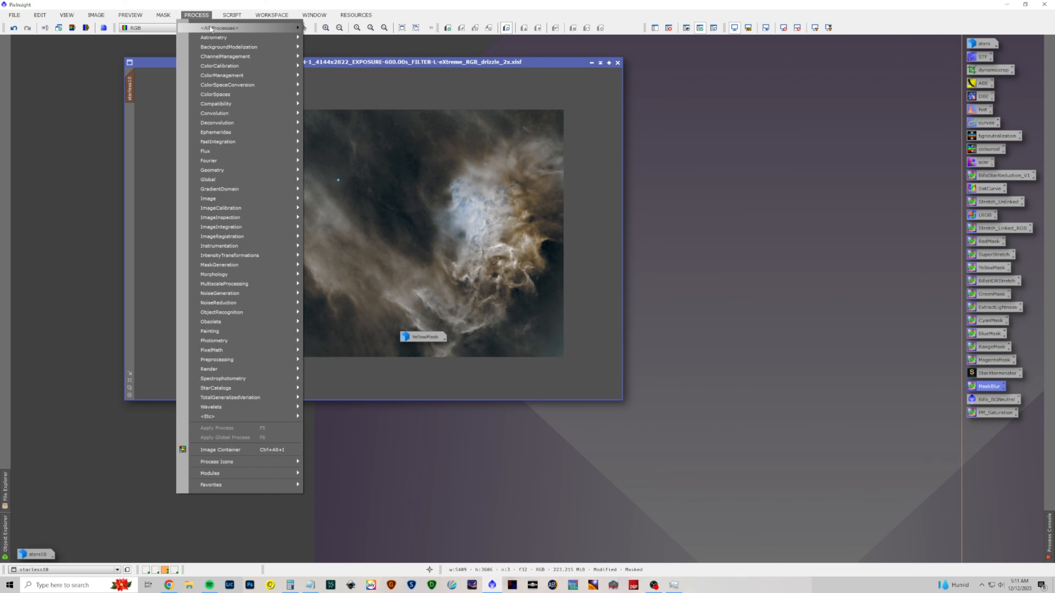
pyautogui.moveTo(233, 28)
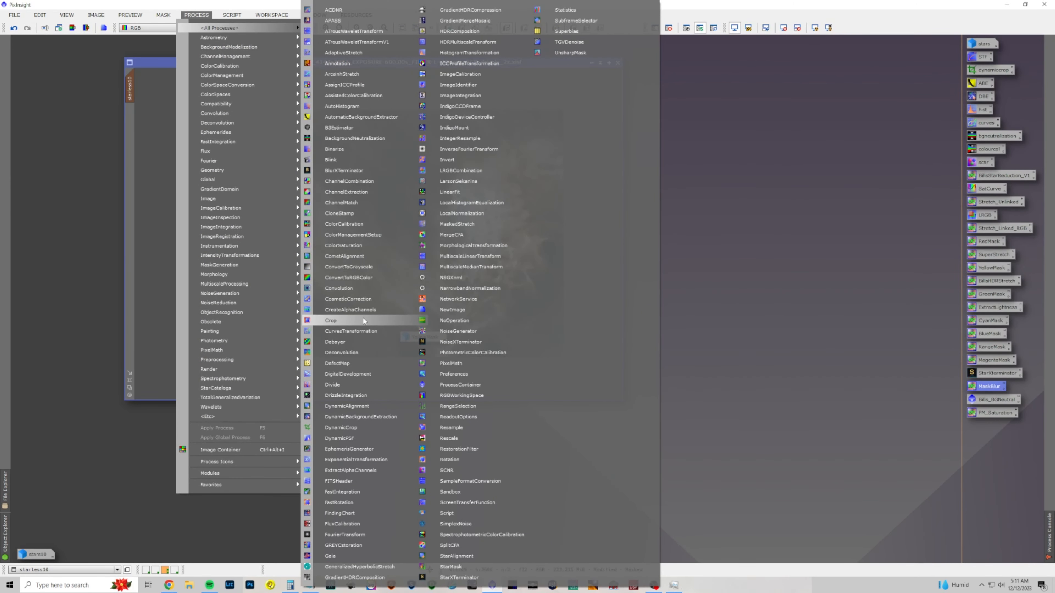
pyautogui.click(364, 330)
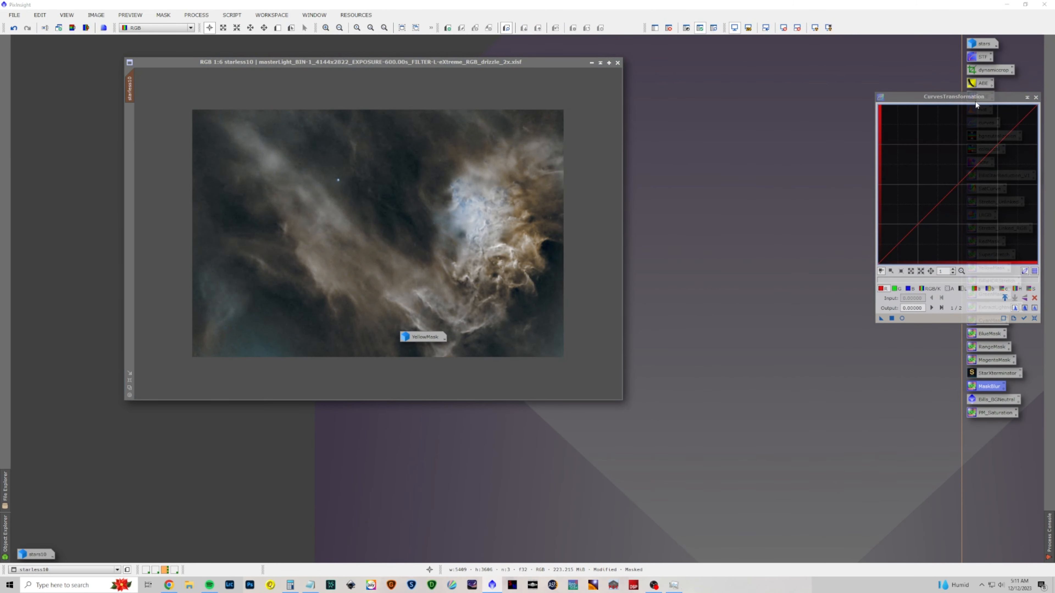
pyautogui.moveTo(975, 98); pyautogui.dragTo(832, 74)
pyautogui.click(759, 292)
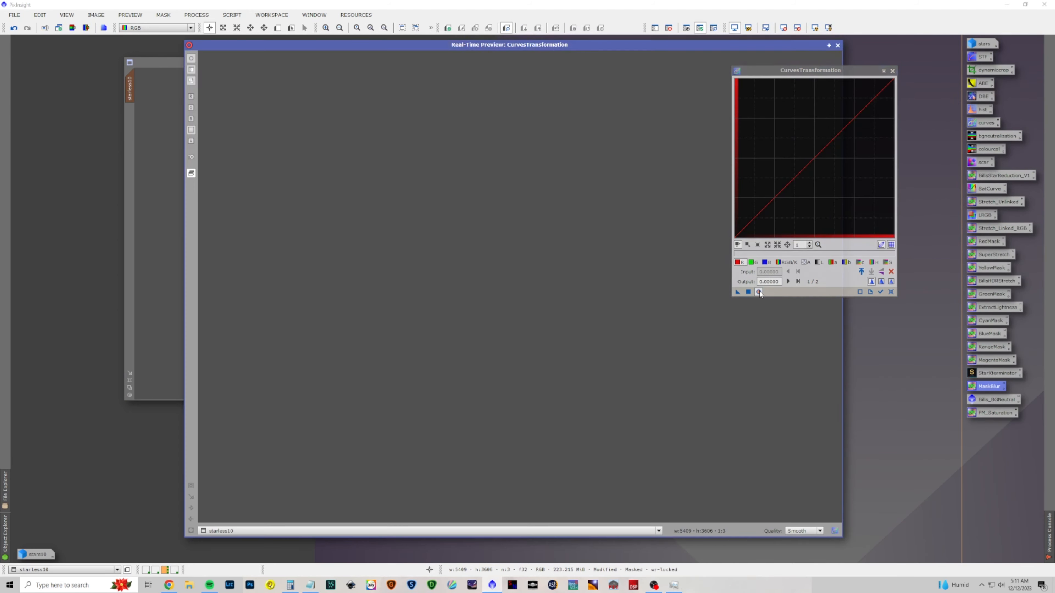
pyautogui.moveTo(429, 337); pyautogui.dragTo(90, 549)
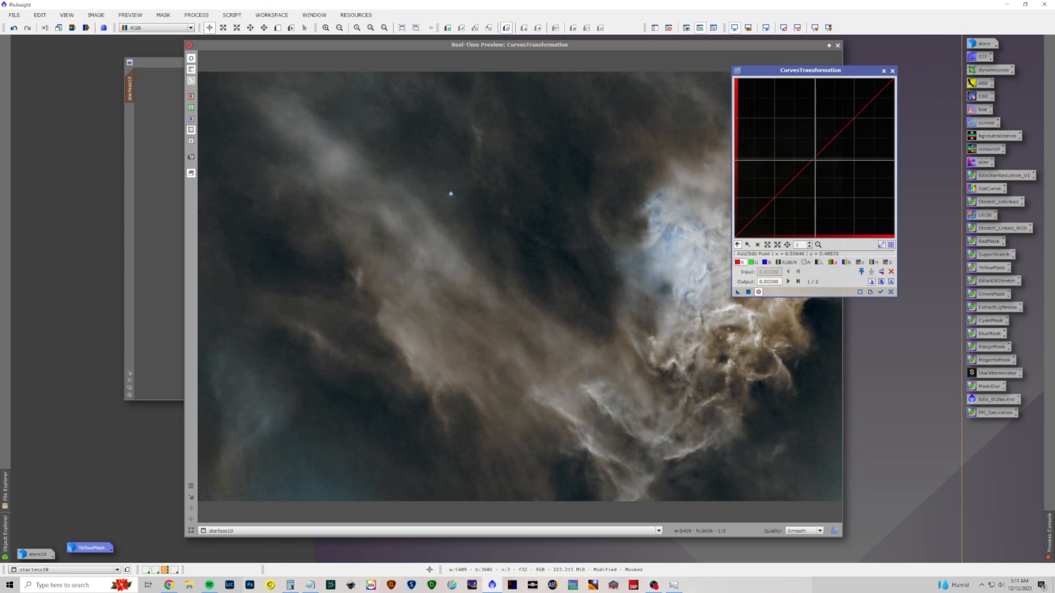
pyautogui.moveTo(833, 74); pyautogui.dragTo(913, 78)
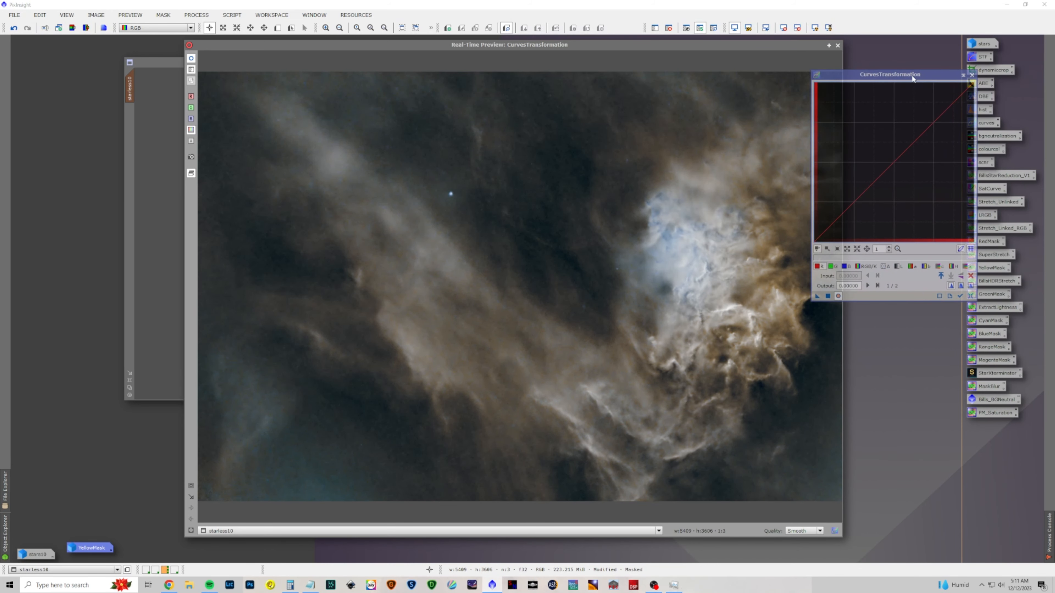
# Raise the red curve through about (0.58, 0.77) and (0.15, 0.29), and shape green through about (0.57, 0.51) and (0.24, 0.25).
pyautogui.moveTo(915, 141); pyautogui.dragTo(907, 118)
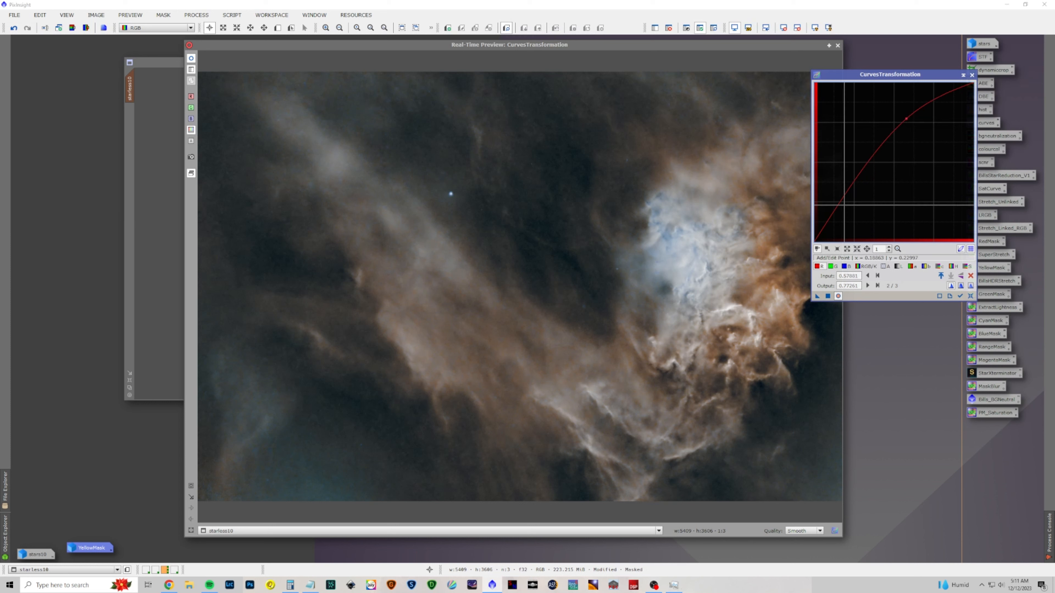
pyautogui.moveTo(846, 208); pyautogui.dragTo(839, 195)
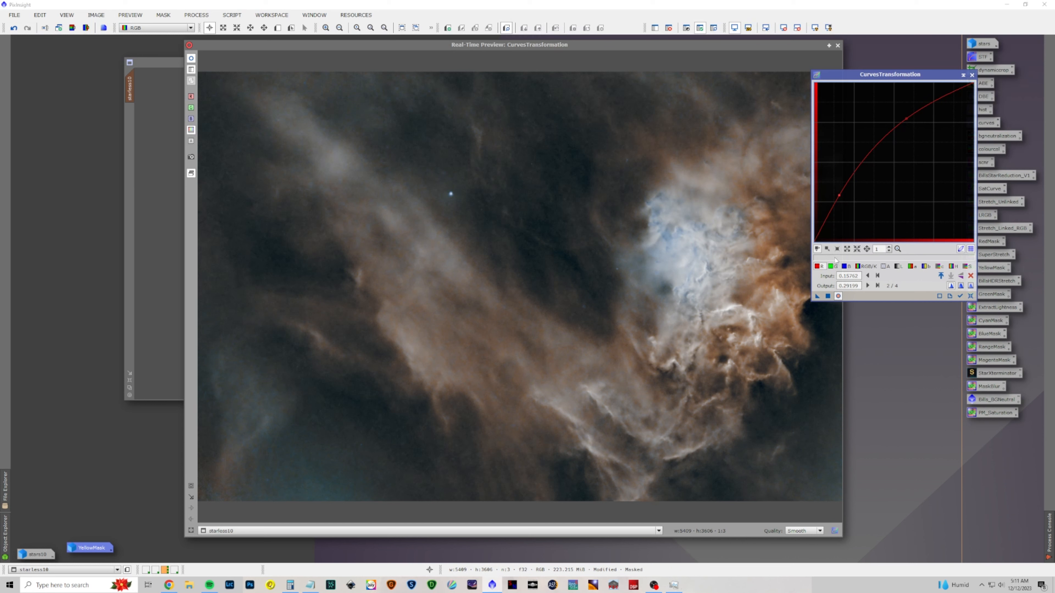
pyautogui.click(832, 267)
pyautogui.moveTo(902, 155)
pyautogui.mouseDown()
pyautogui.moveTo(898, 149)
pyautogui.moveTo(913, 166)
pyautogui.moveTo(904, 159)
pyautogui.mouseUp()
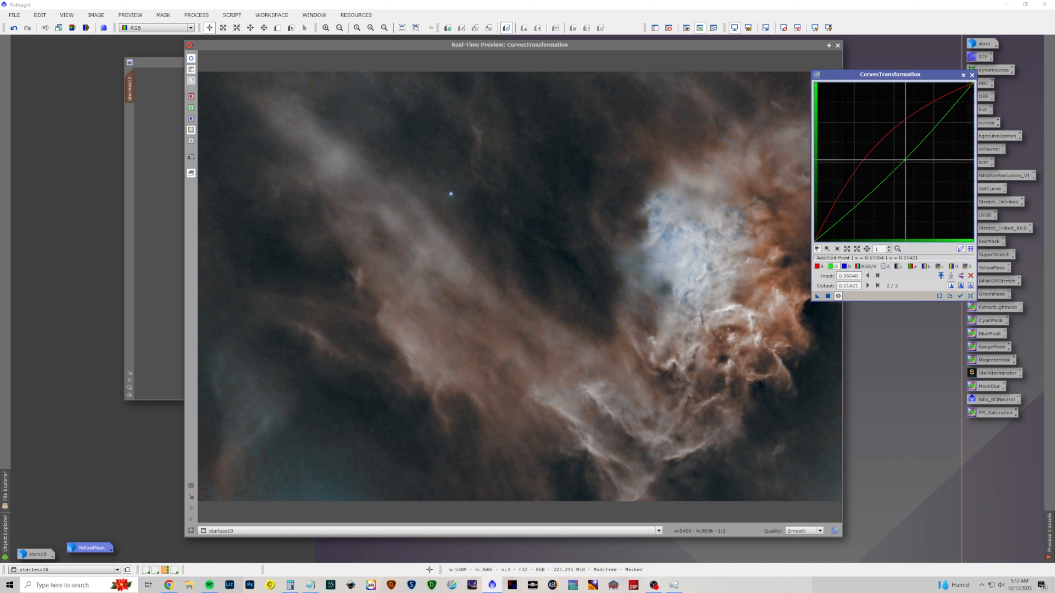
pyautogui.moveTo(858, 205); pyautogui.dragTo(853, 202)
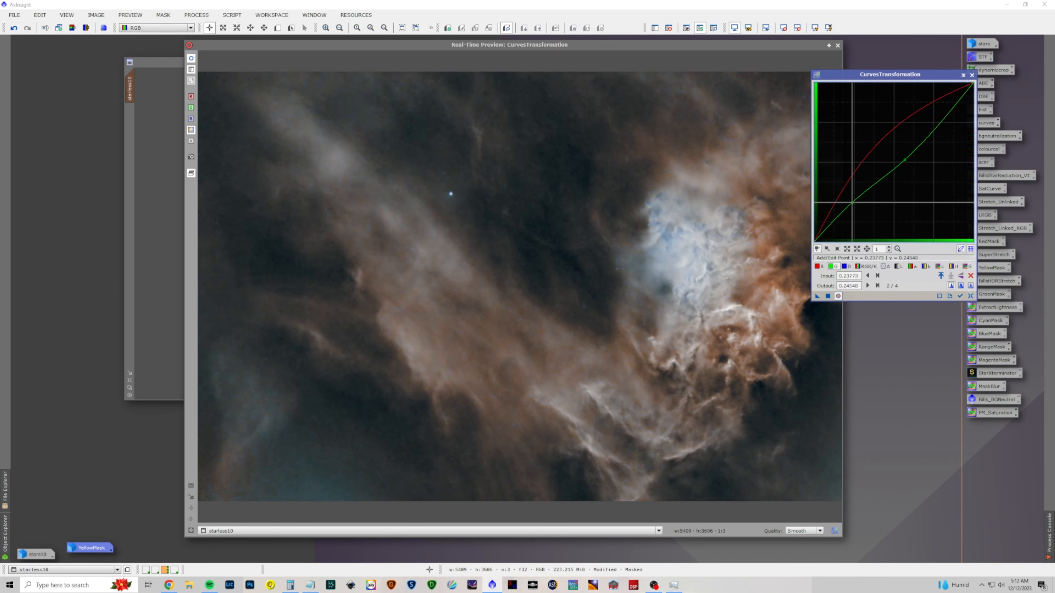
# Lower the blue curve to about (0.81, 0.61) and bend the a* curve through about (0.80, 0.88) and (0.24, 0.15).
pyautogui.click(845, 267)
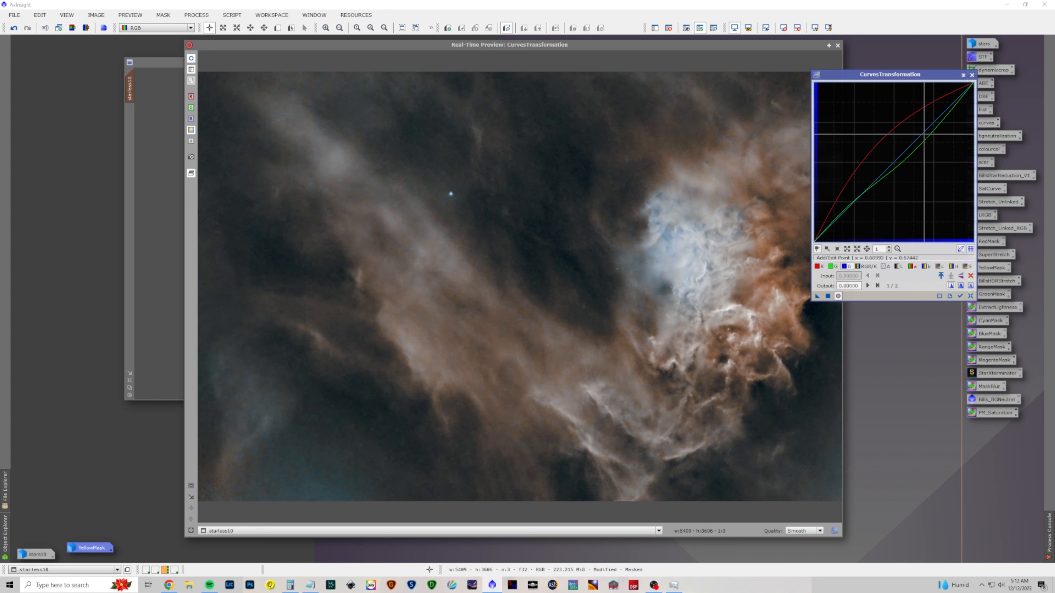
pyautogui.moveTo(924, 134); pyautogui.dragTo(943, 143)
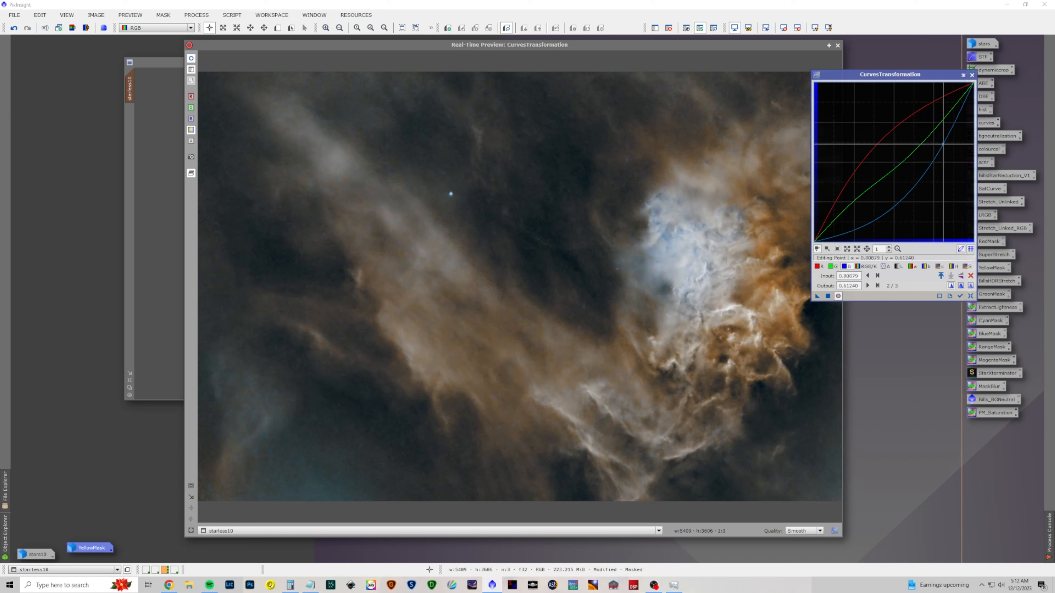
pyautogui.click(912, 268)
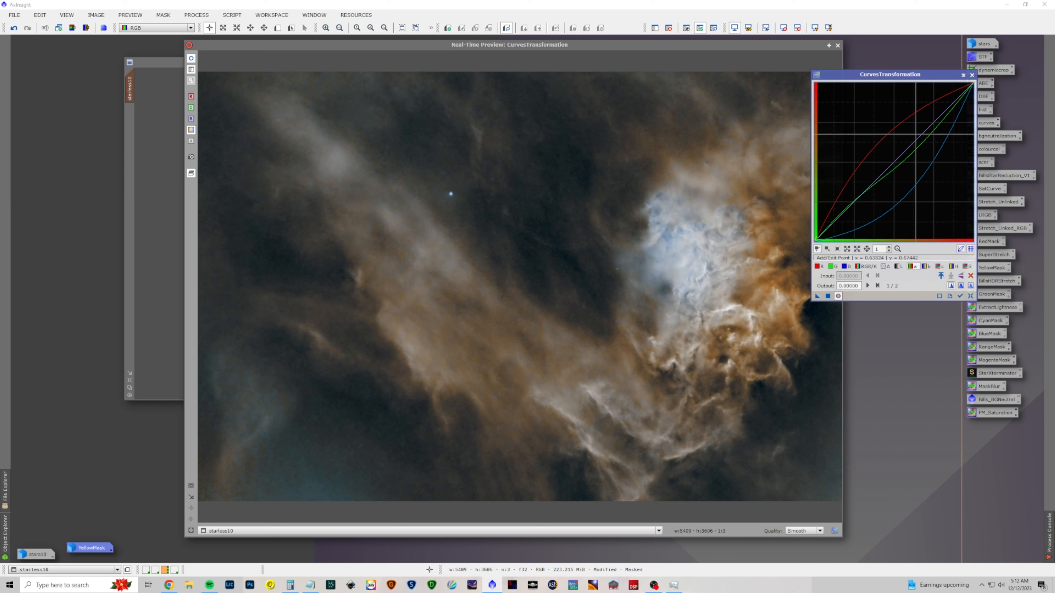
pyautogui.moveTo(915, 135); pyautogui.dragTo(942, 101)
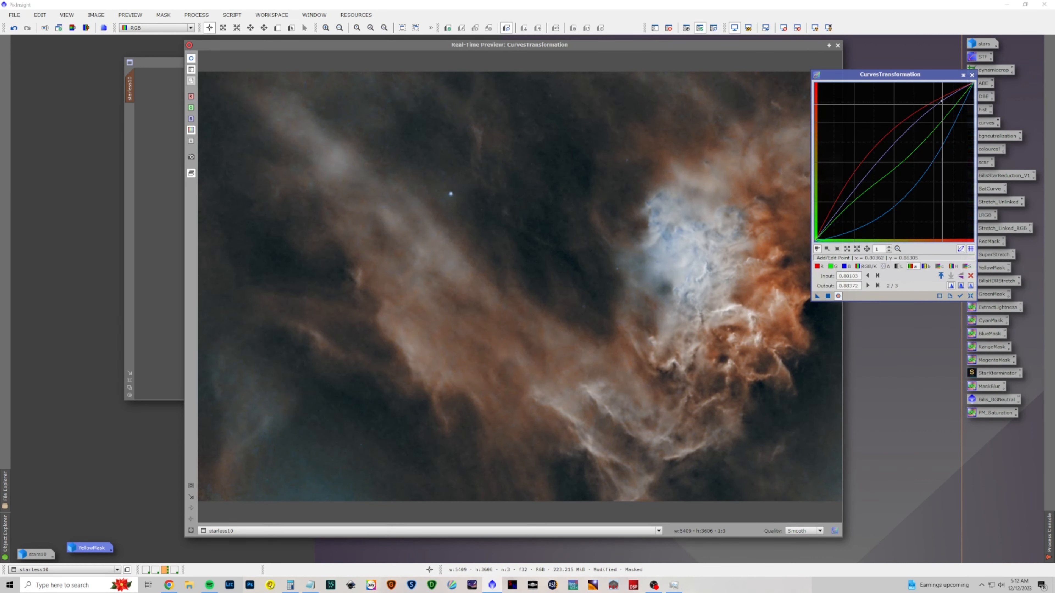
pyautogui.click(848, 208)
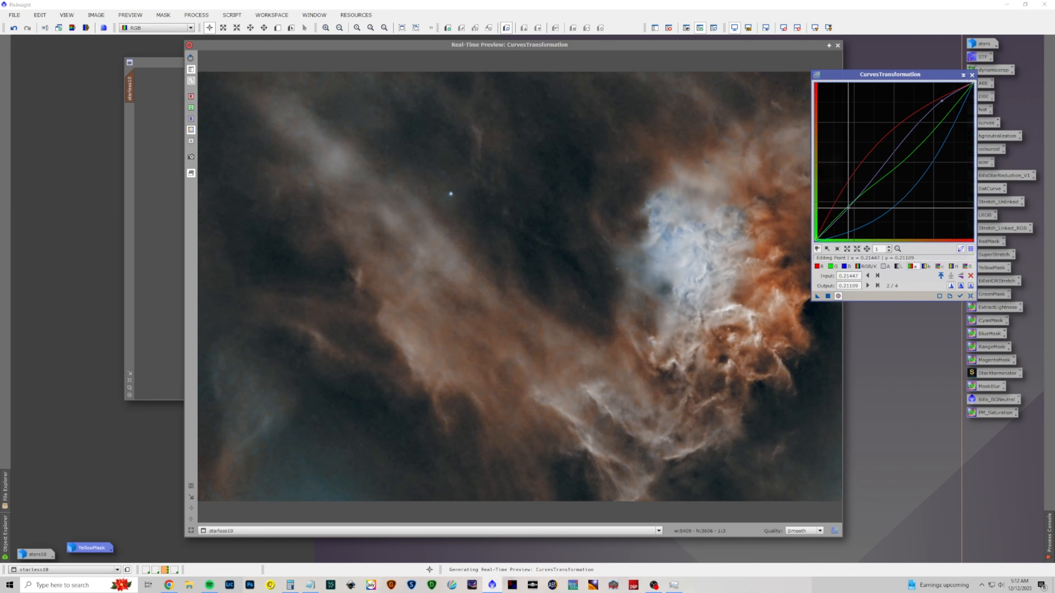
pyautogui.moveTo(848, 208); pyautogui.dragTo(852, 217)
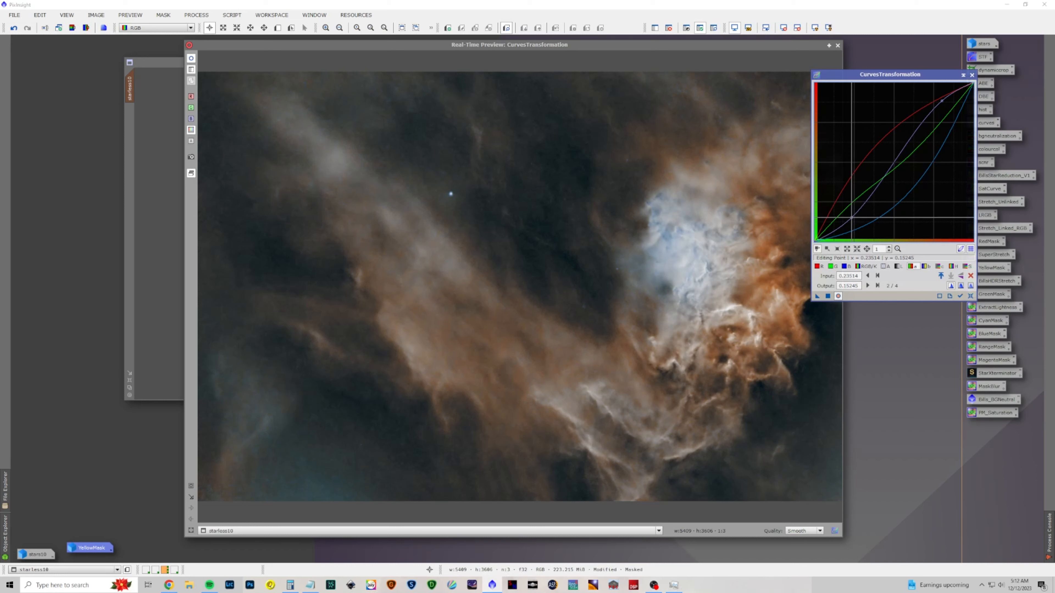
# Shape the b* curve into an S through about (0.71, 0.78) and (0.27, 0.11).
pyautogui.click(926, 268)
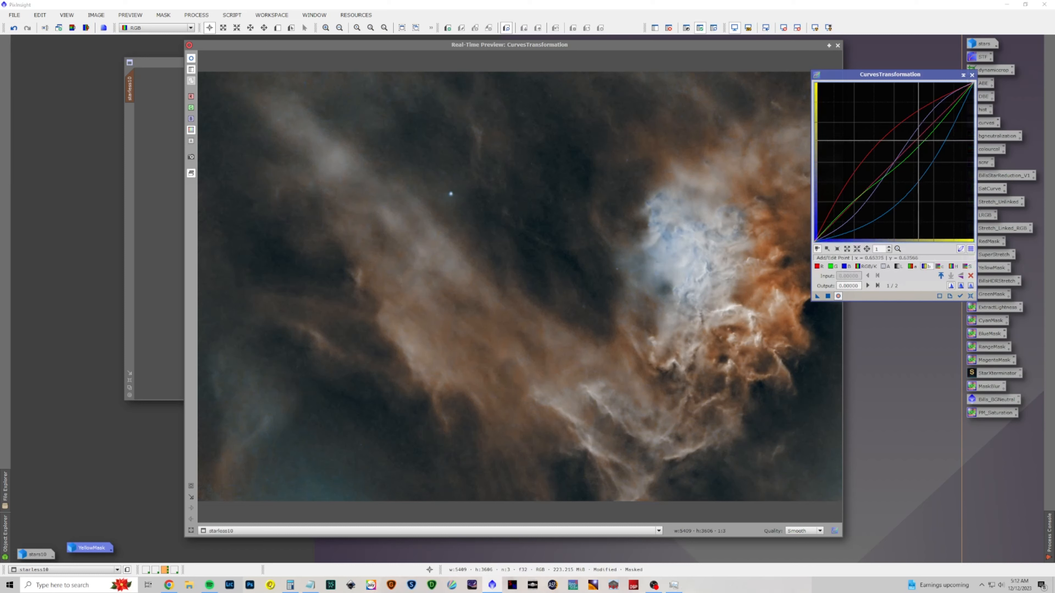
pyautogui.moveTo(931, 124); pyautogui.dragTo(926, 118)
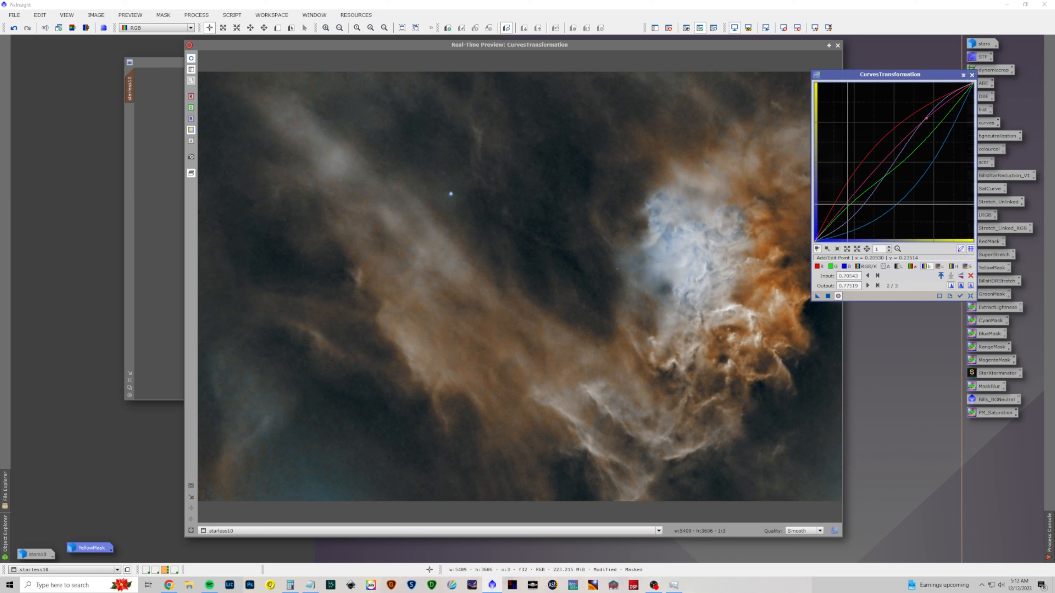
pyautogui.moveTo(849, 202)
pyautogui.mouseDown()
pyautogui.moveTo(866, 226)
pyautogui.moveTo(852, 217)
pyautogui.mouseUp()
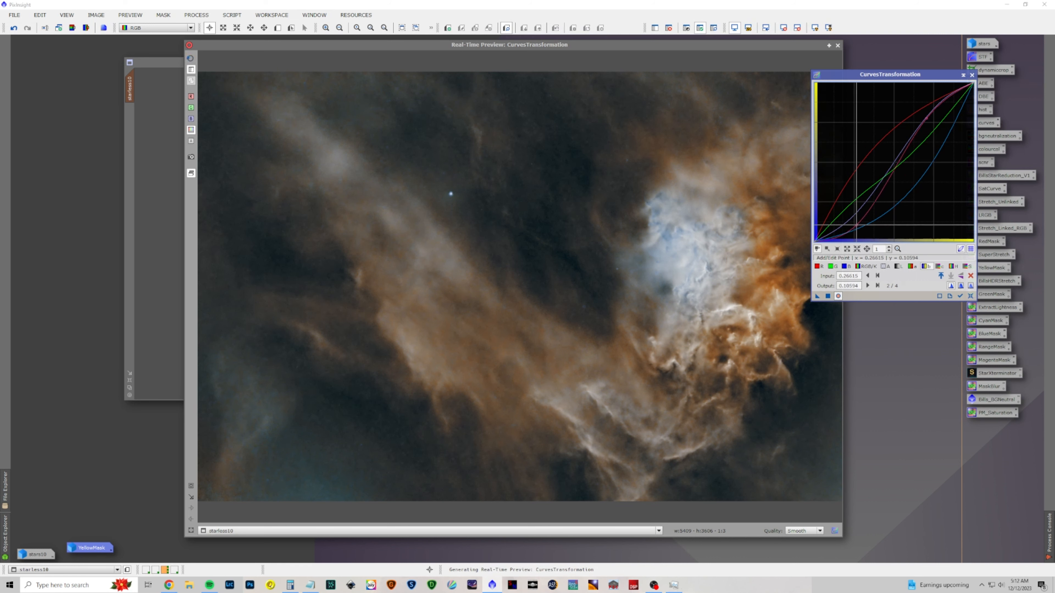
# Raise the c* curve slightly to about (0.49, 0.52), apply all curves to starless10 and reset the process.
pyautogui.click(939, 266)
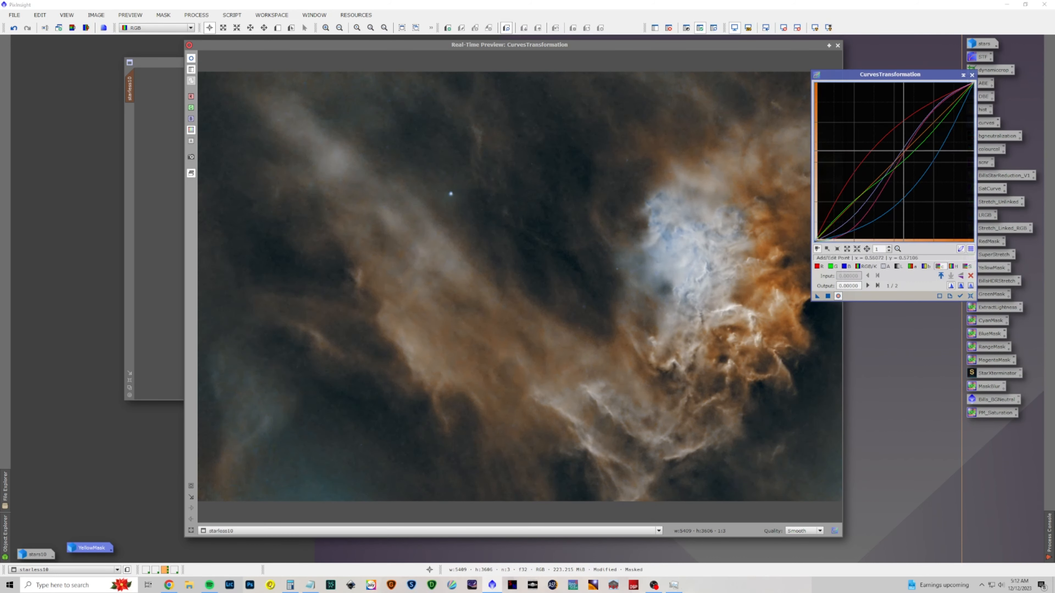
pyautogui.click(895, 143)
pyautogui.moveTo(894, 142)
pyautogui.mouseDown()
pyautogui.moveTo(899, 173)
pyautogui.moveTo(894, 159)
pyautogui.mouseUp()
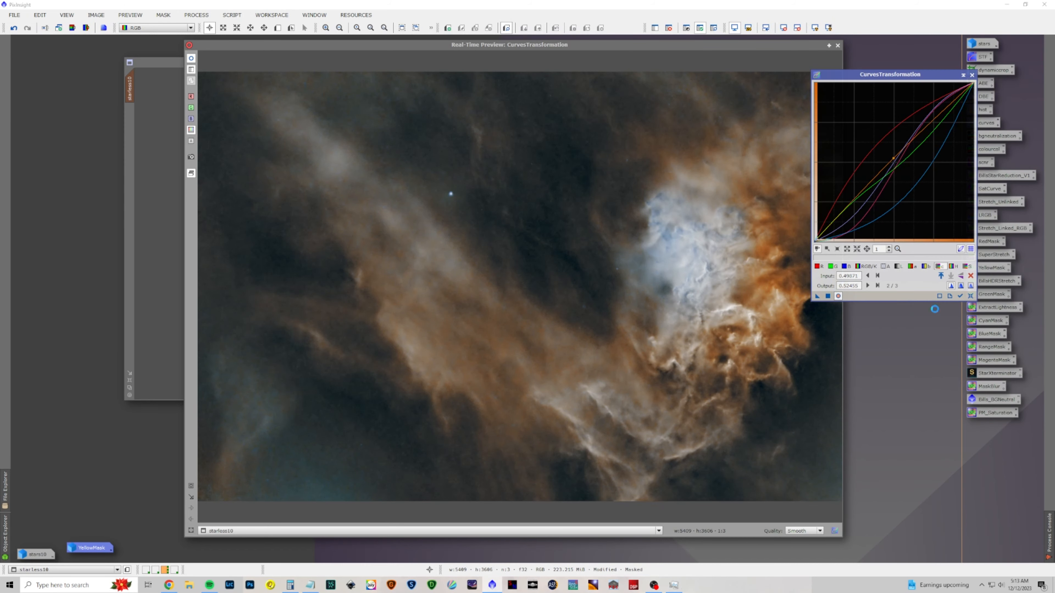
pyautogui.click(970, 296)
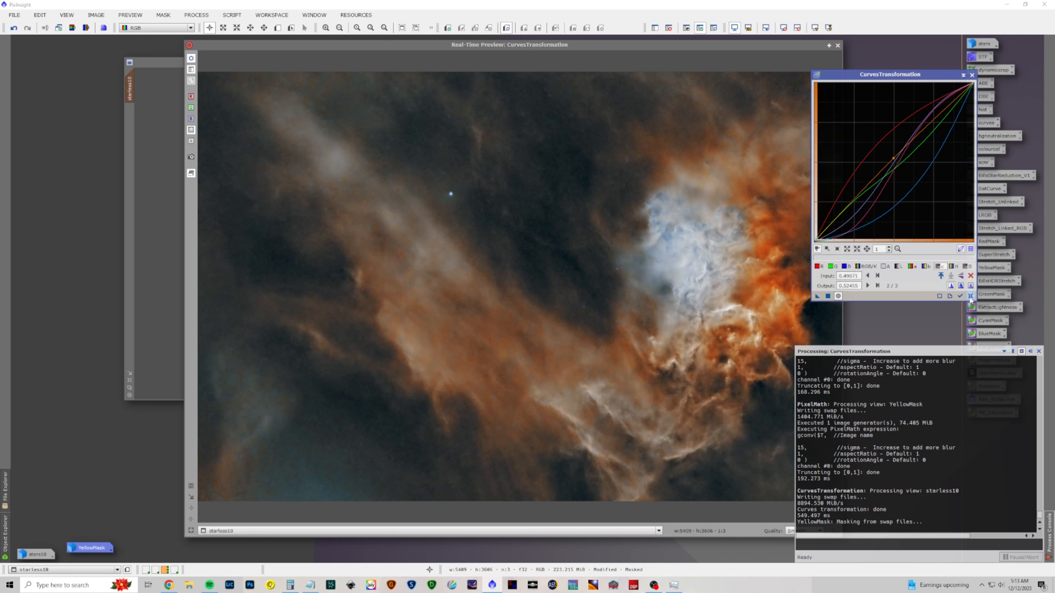
pyautogui.click(970, 296)
# Raise the red curve again with an upper point at about (0.79, 0.83), apply it to starless10 and reset the curves.
pyautogui.click(818, 267)
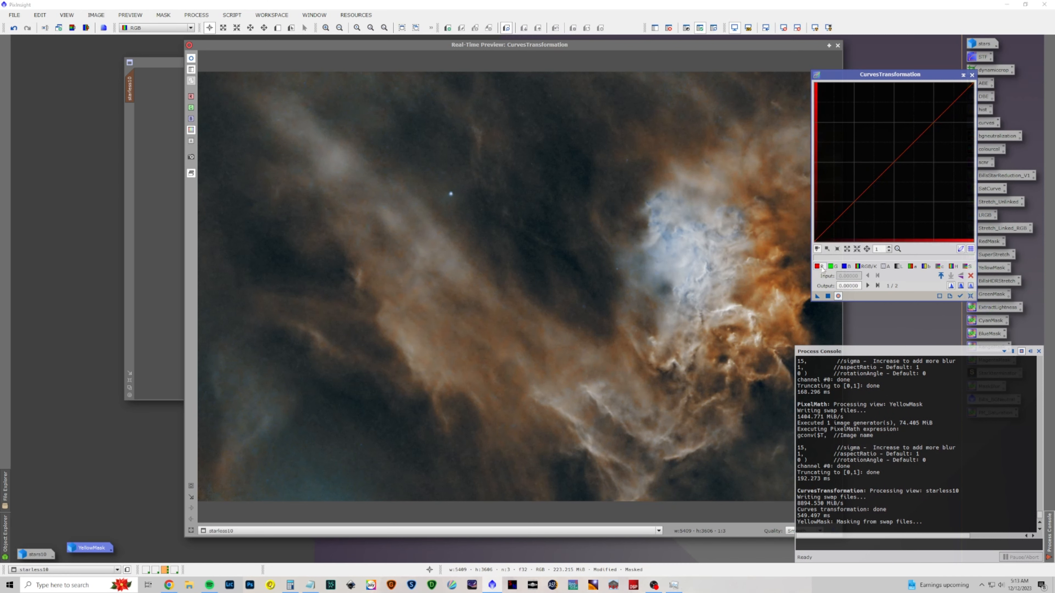
pyautogui.click(913, 134)
pyautogui.moveTo(913, 134); pyautogui.dragTo(940, 108)
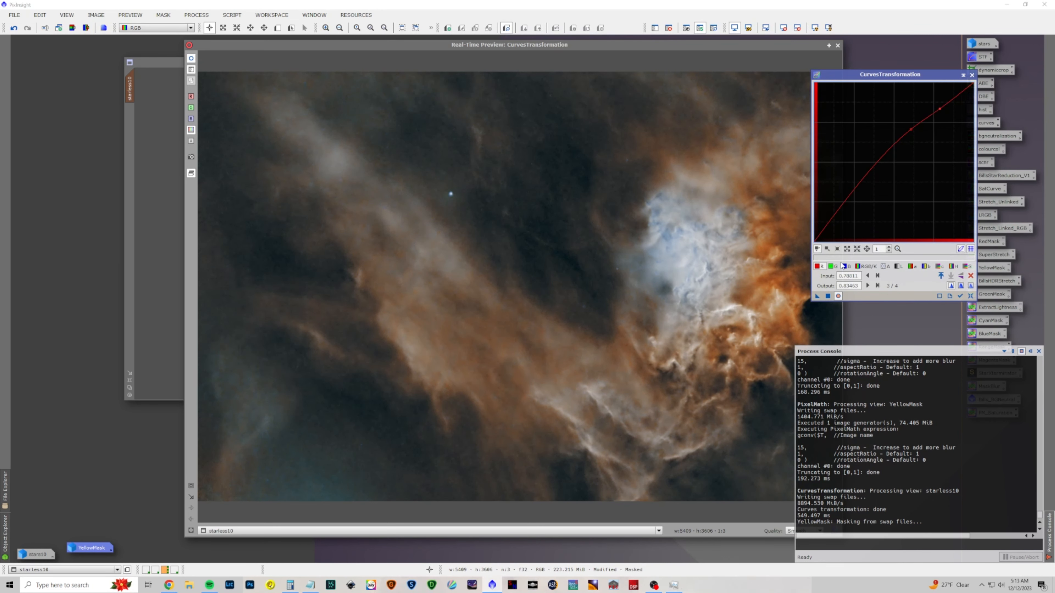
pyautogui.click(827, 296)
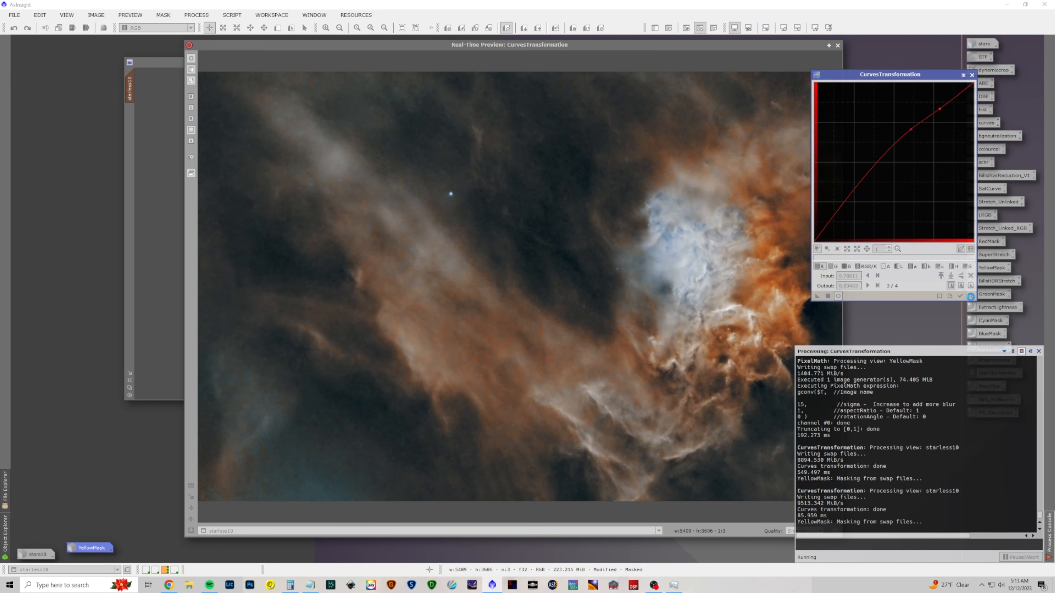
pyautogui.click(971, 296)
# Close CurvesTransformation and its real-time preview, and remove the yellow mask from starless10.
pyautogui.click(972, 75)
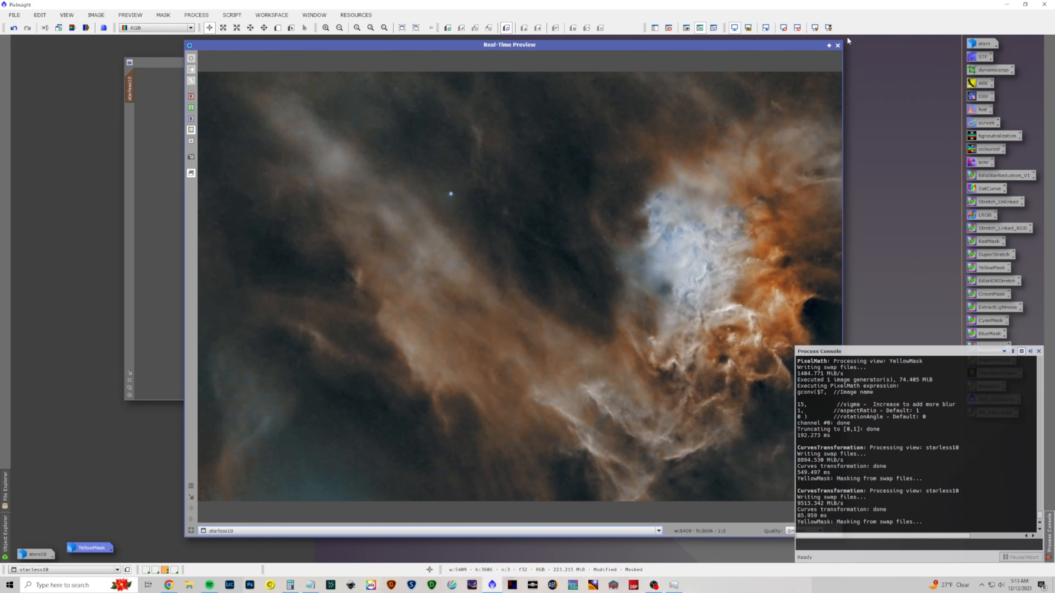
pyautogui.click(836, 46)
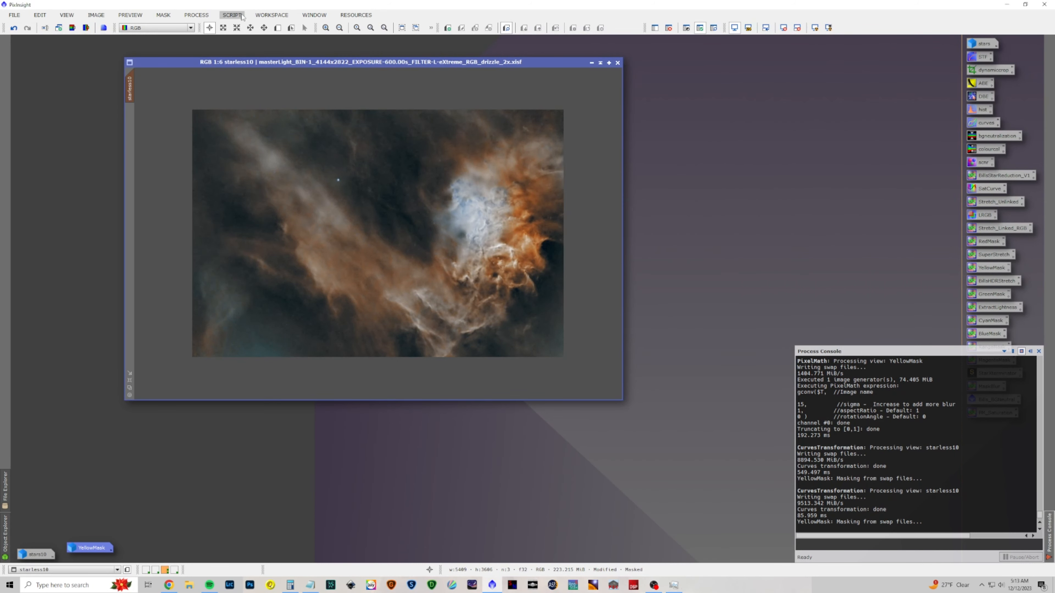
pyautogui.click(164, 15)
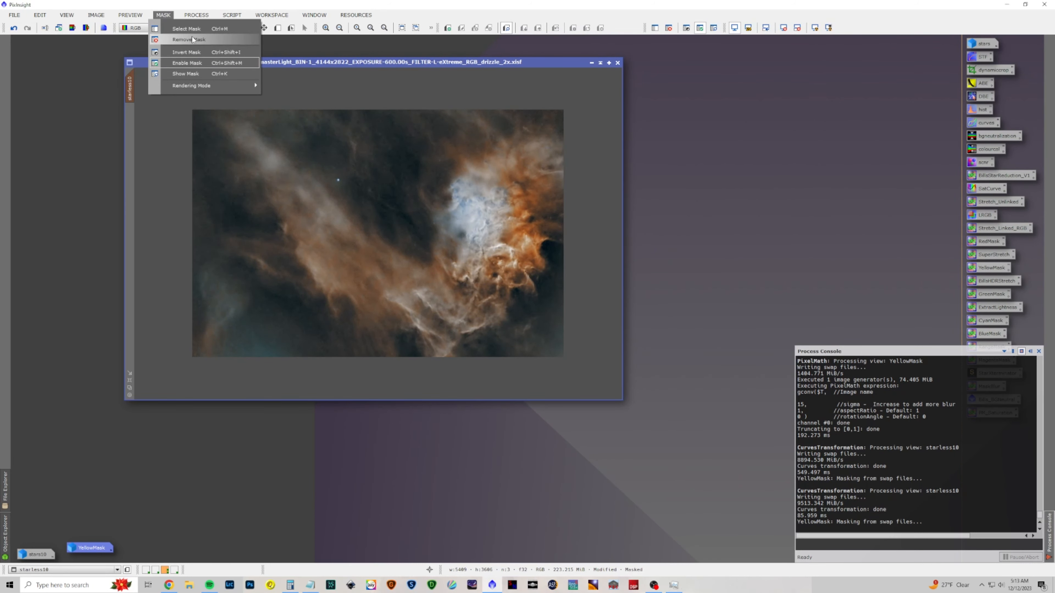
pyautogui.click(192, 40)
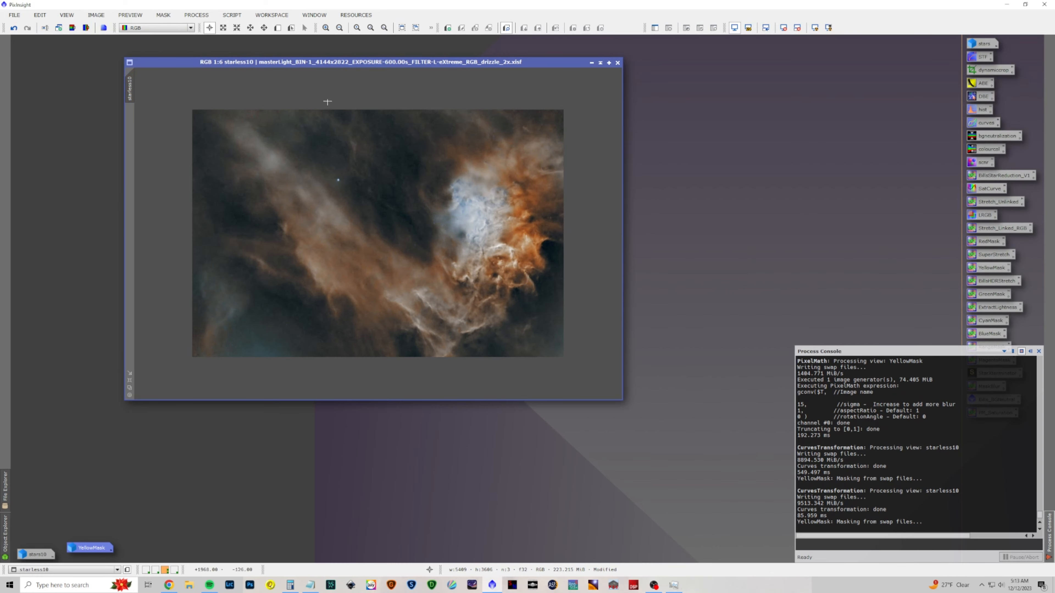
# Raise the saturation curve to about (0.46, 0.71) in a new CurvesTransformation and preview it on the unmasked starless10.
pyautogui.click(196, 17)
pyautogui.moveTo(233, 27)
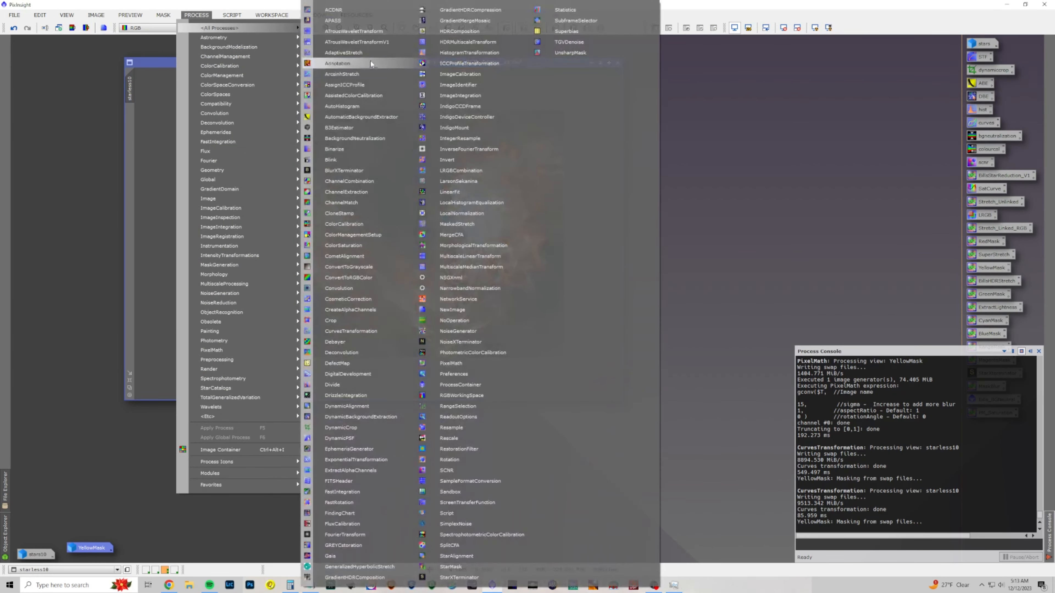
pyautogui.click(331, 332)
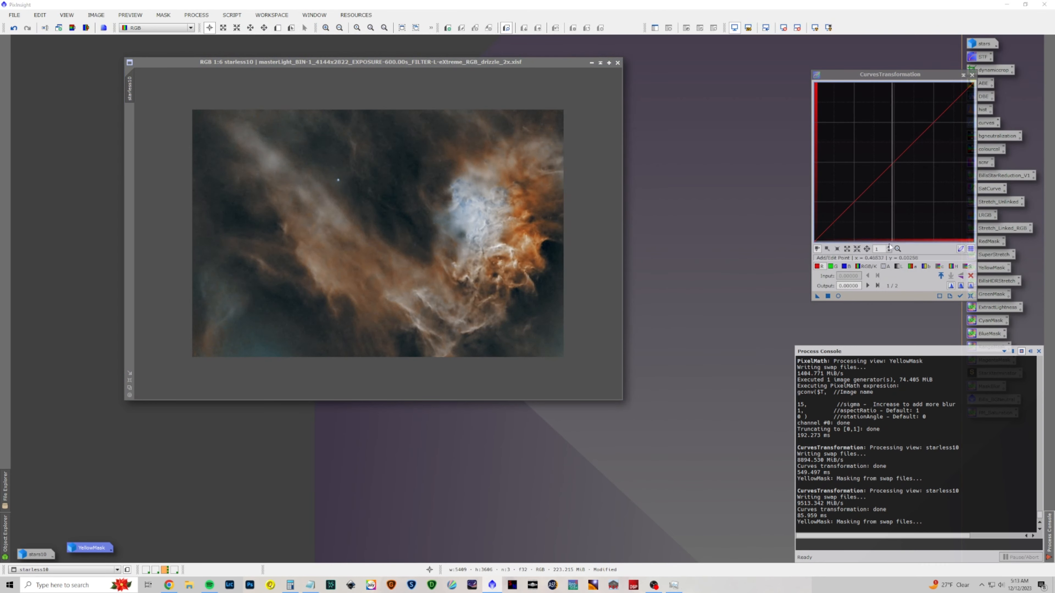
pyautogui.click(870, 265)
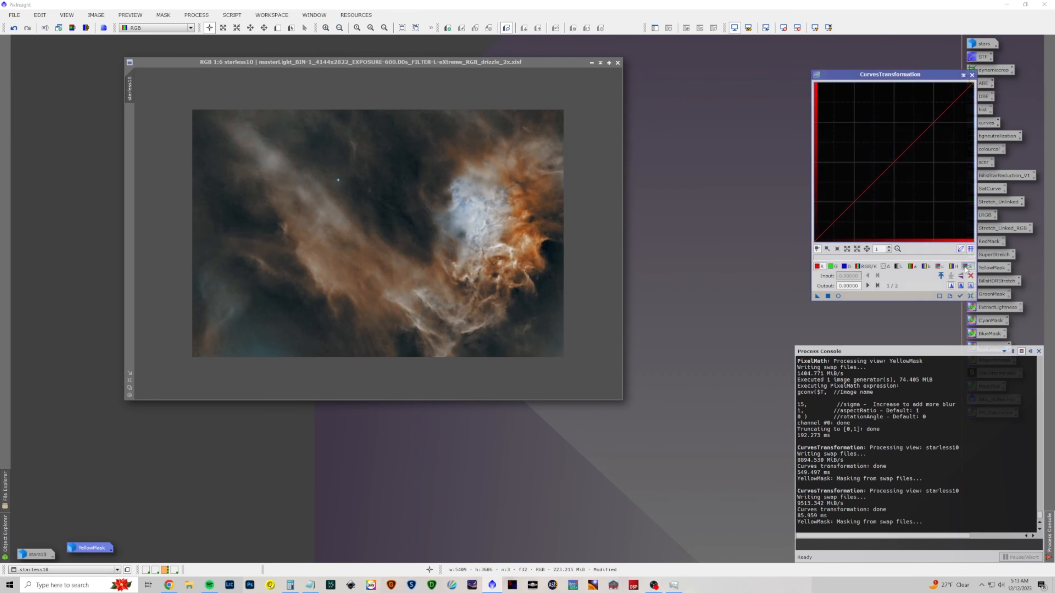
pyautogui.moveTo(905, 147); pyautogui.dragTo(888, 127)
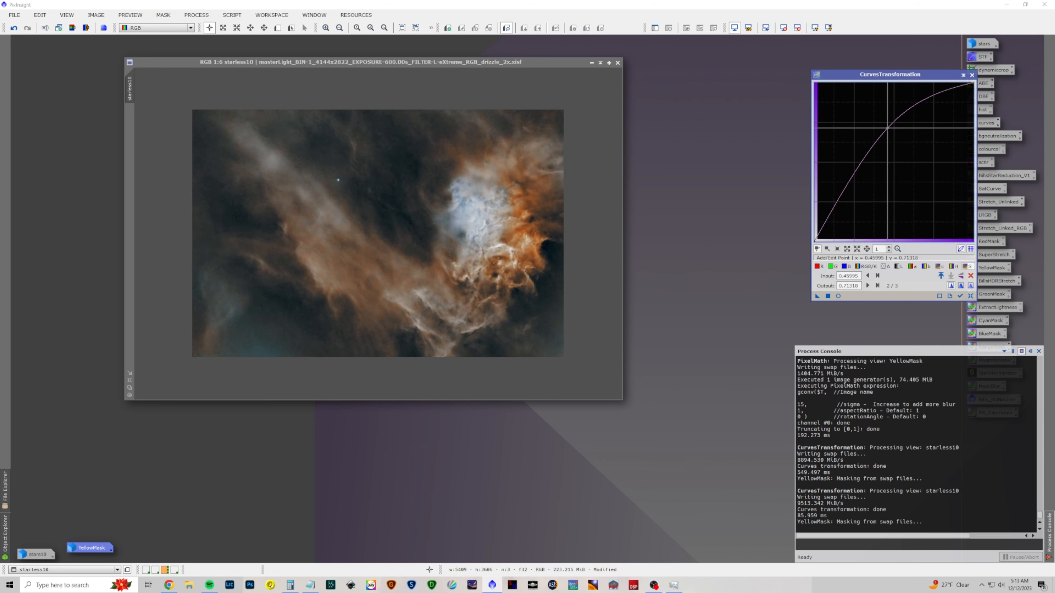
pyautogui.click(838, 296)
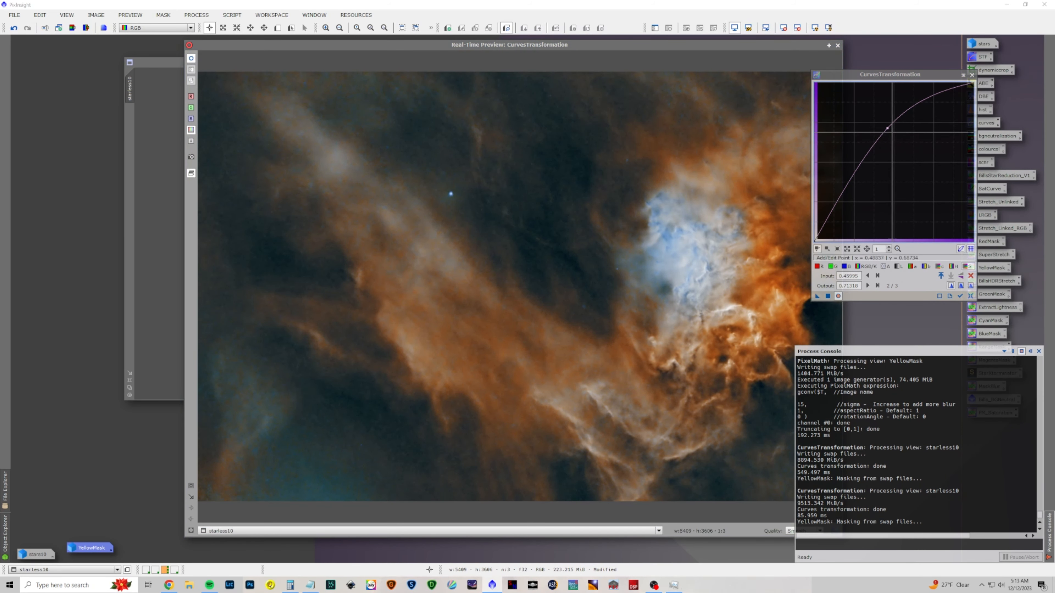
# Reshape the saturation curve through about (0.21, 0.25) and (0.85, 0.78), apply it to starless10 and reset the curves.
pyautogui.moveTo(891, 132); pyautogui.dragTo(914, 140)
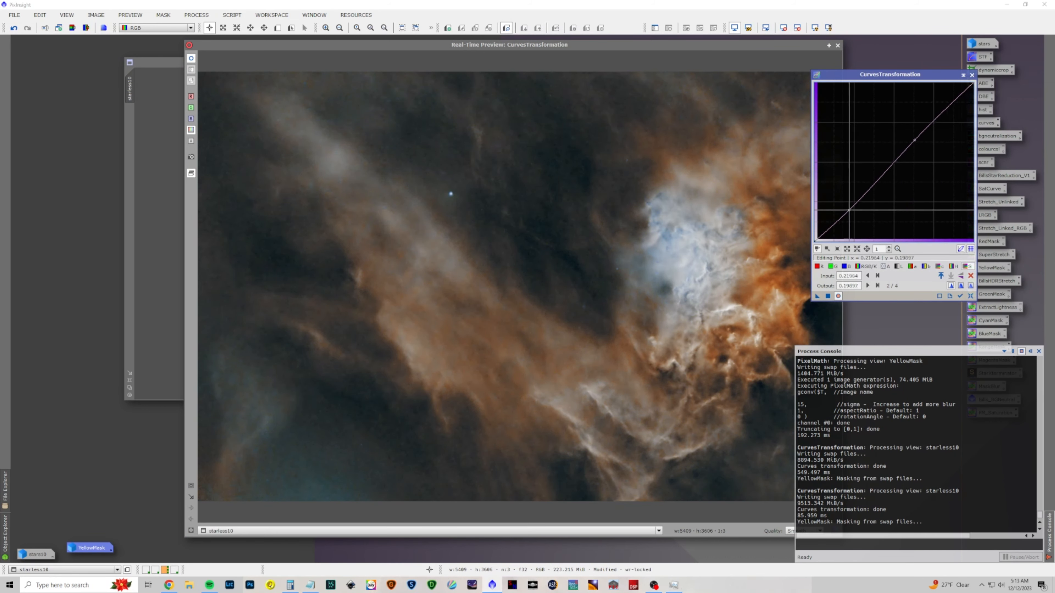
pyautogui.moveTo(850, 216); pyautogui.dragTo(848, 201)
pyautogui.press('Delete')
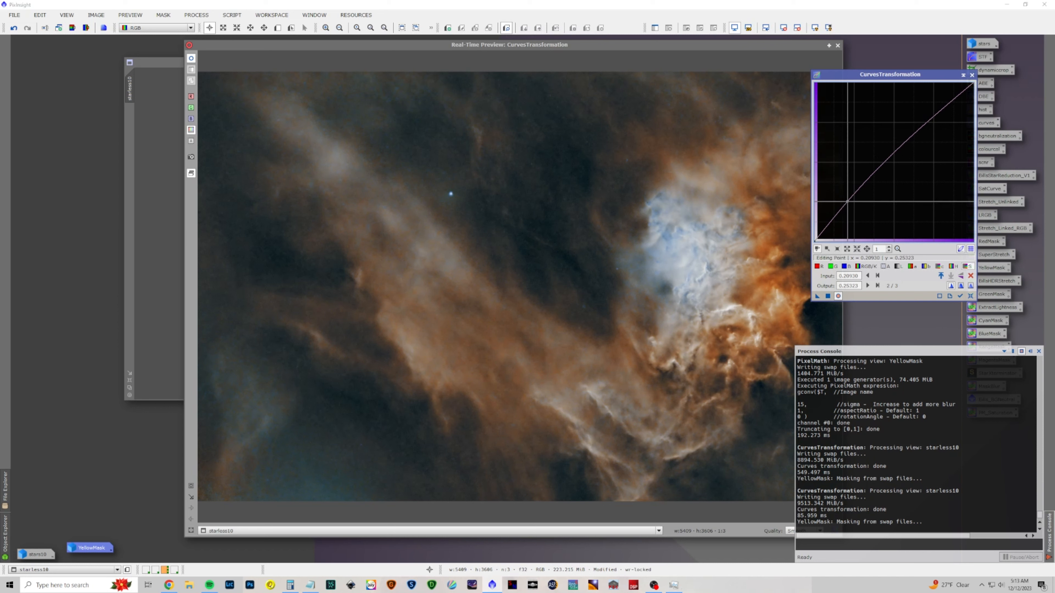
pyautogui.moveTo(950, 110); pyautogui.dragTo(950, 117)
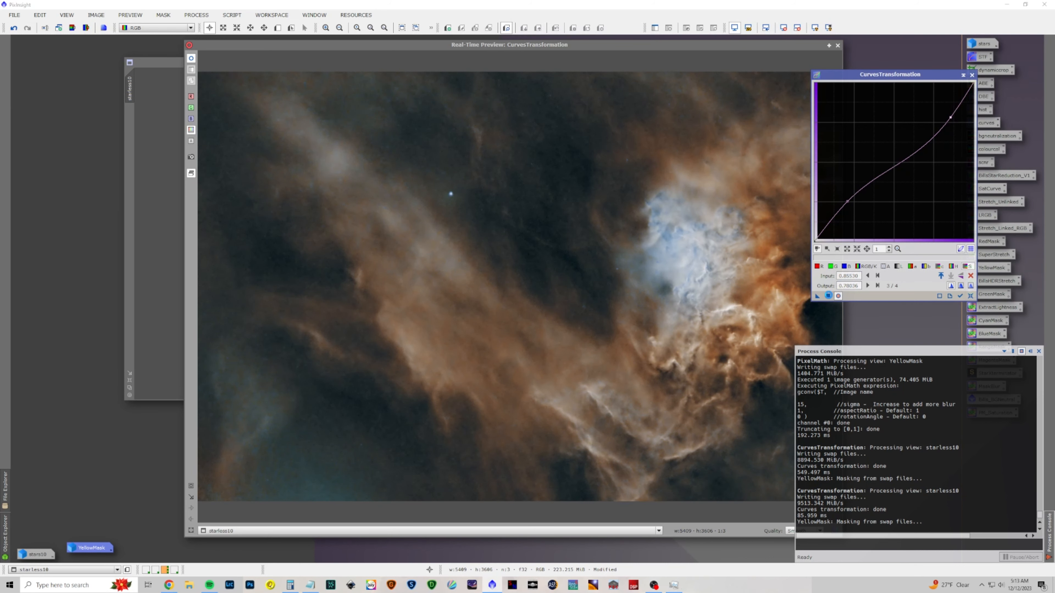
pyautogui.click(828, 295)
pyautogui.click(970, 296)
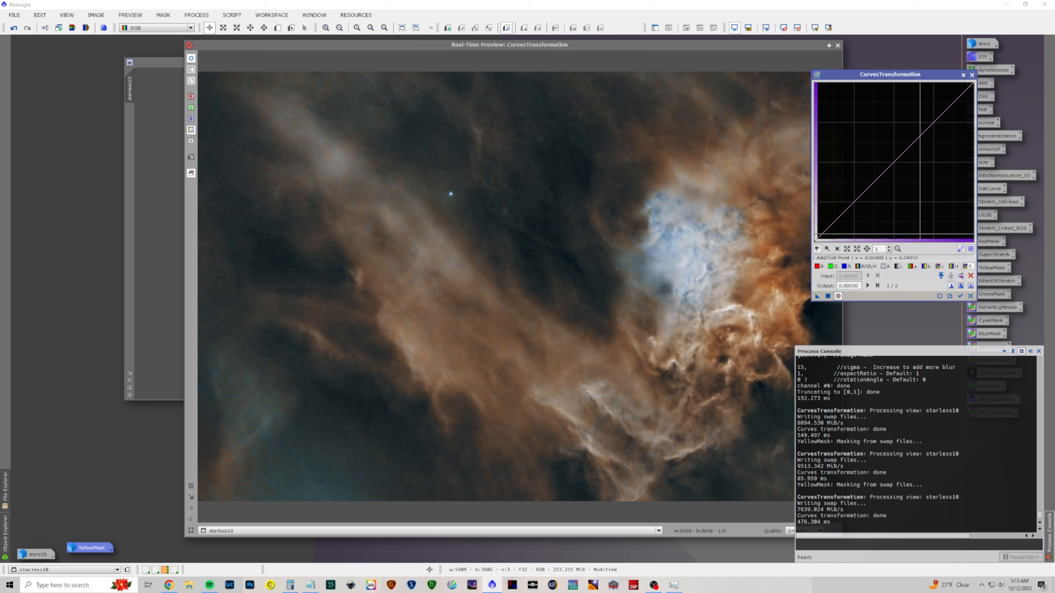
# Raise the saturation curve again at about (0.38, 0.49), apply it to starless10 and reset the curves.
pyautogui.moveTo(883, 172); pyautogui.dragTo(874, 164)
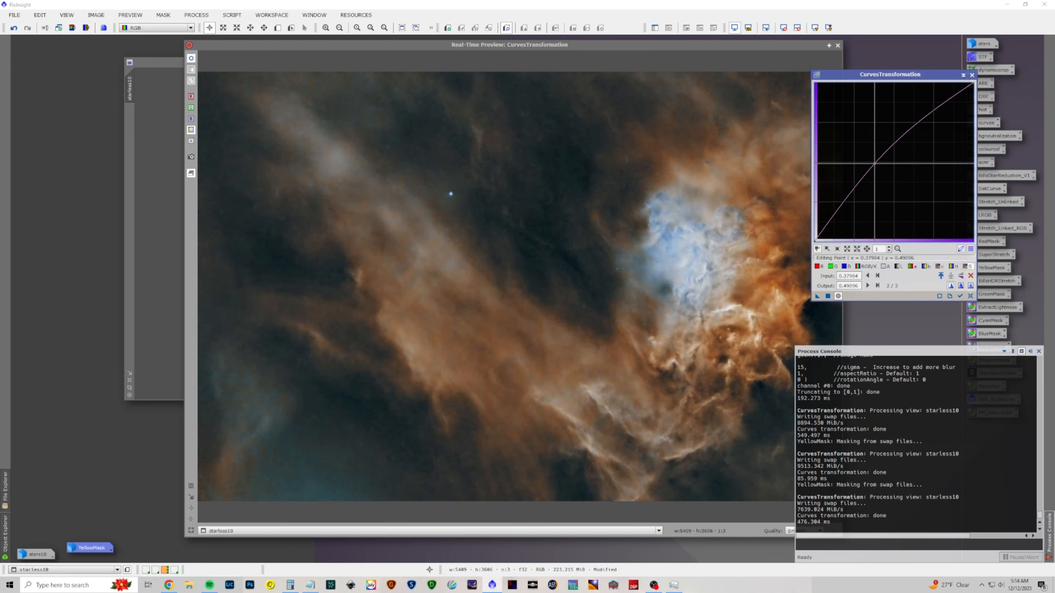
pyautogui.click(828, 296)
pyautogui.click(970, 296)
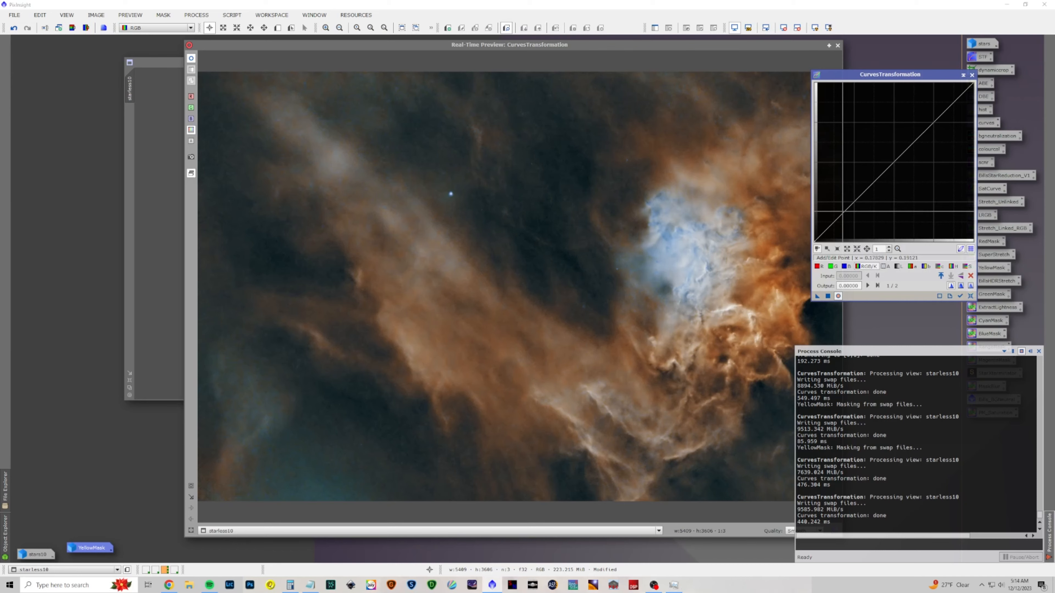
# Shape the RGB/K curve through about (0.19, 0.16) and (0.73, 0.71), apply it to starless10, reset and close CurvesTransformation and its preview.
pyautogui.click(845, 215)
pyautogui.moveTo(844, 215); pyautogui.dragTo(844, 217)
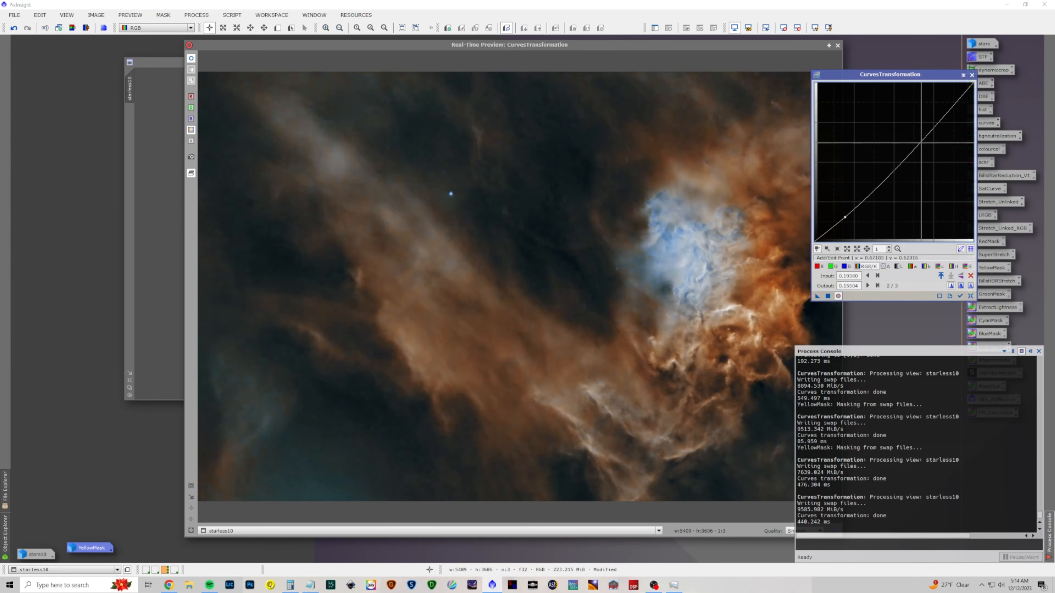
pyautogui.moveTo(922, 135); pyautogui.dragTo(922, 126)
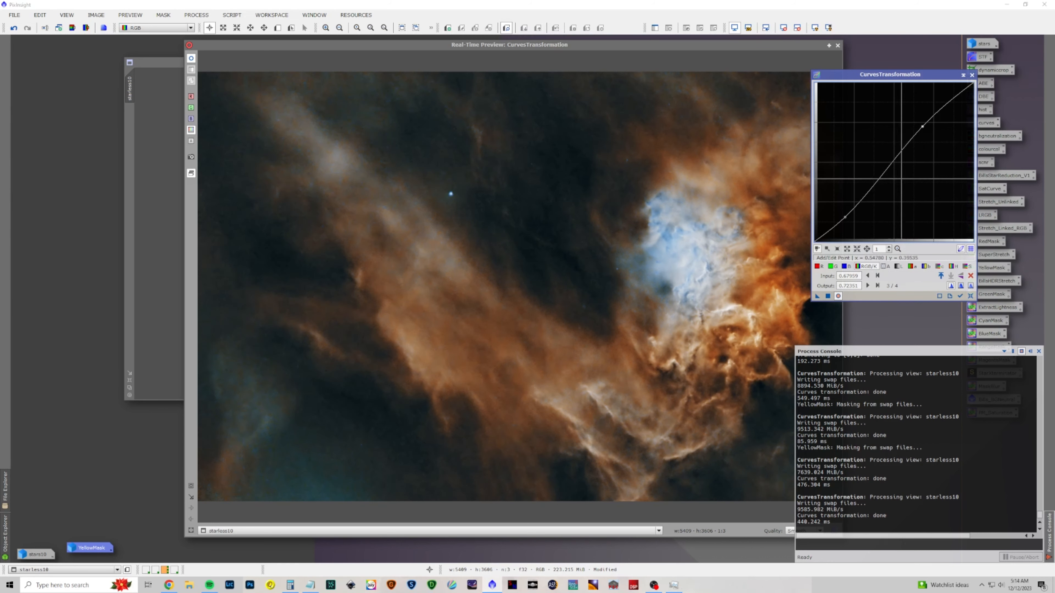
pyautogui.moveTo(922, 126); pyautogui.dragTo(930, 129)
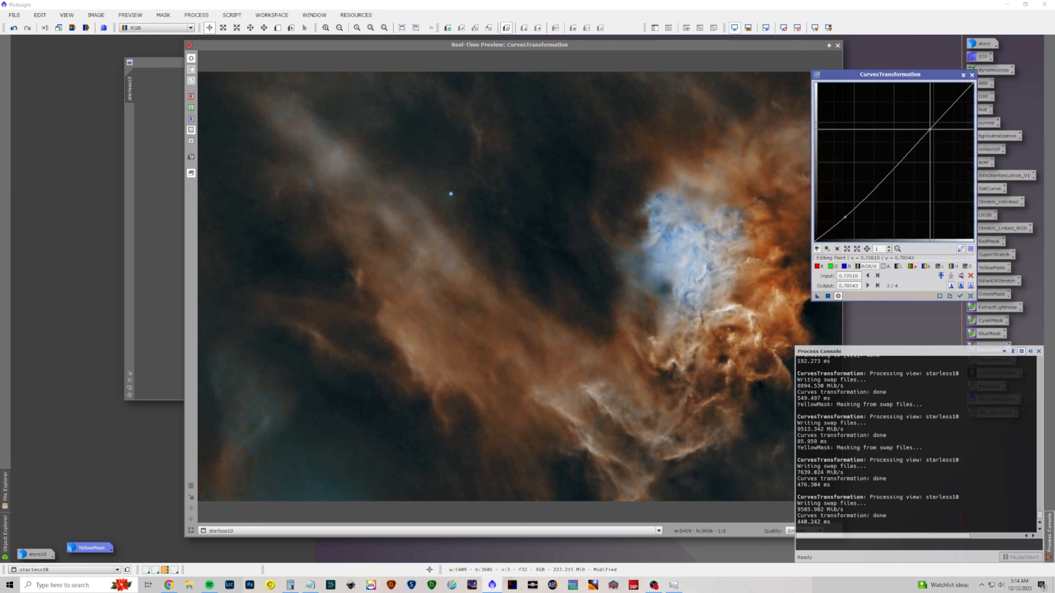
pyautogui.click(827, 296)
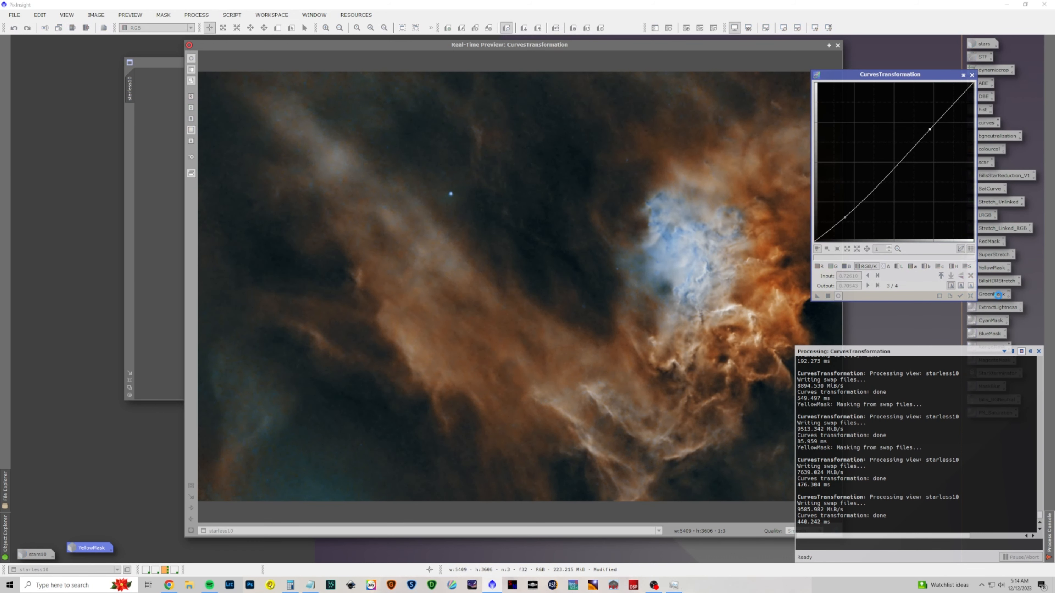
pyautogui.click(970, 297)
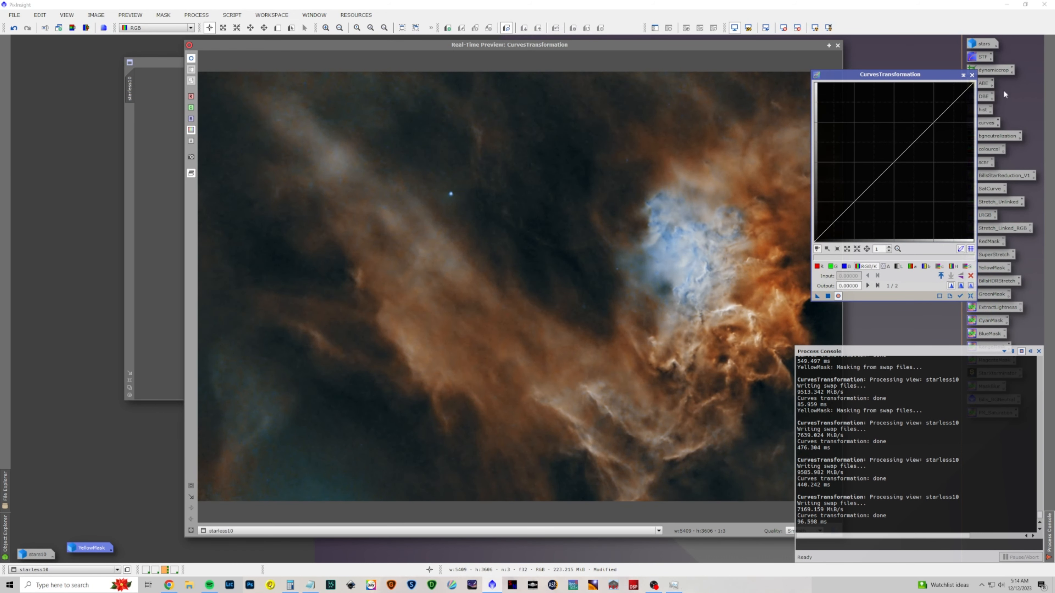
pyautogui.click(972, 75)
pyautogui.click(837, 46)
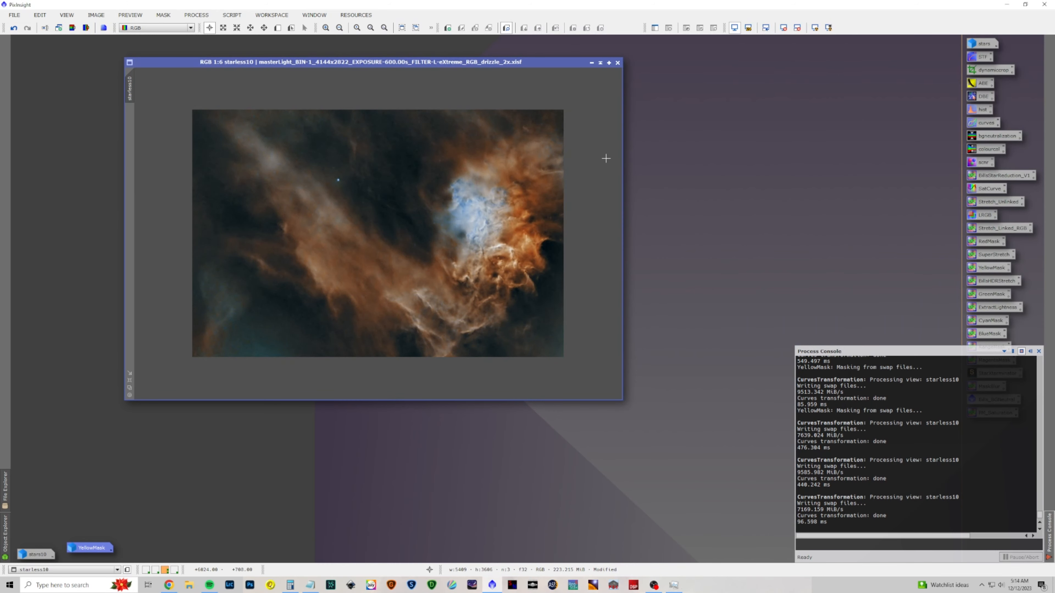
# Start LocalHistogramEqualization with a real-time preview of starless10 and raise the kernel radius to about 278.
pyautogui.click(196, 15)
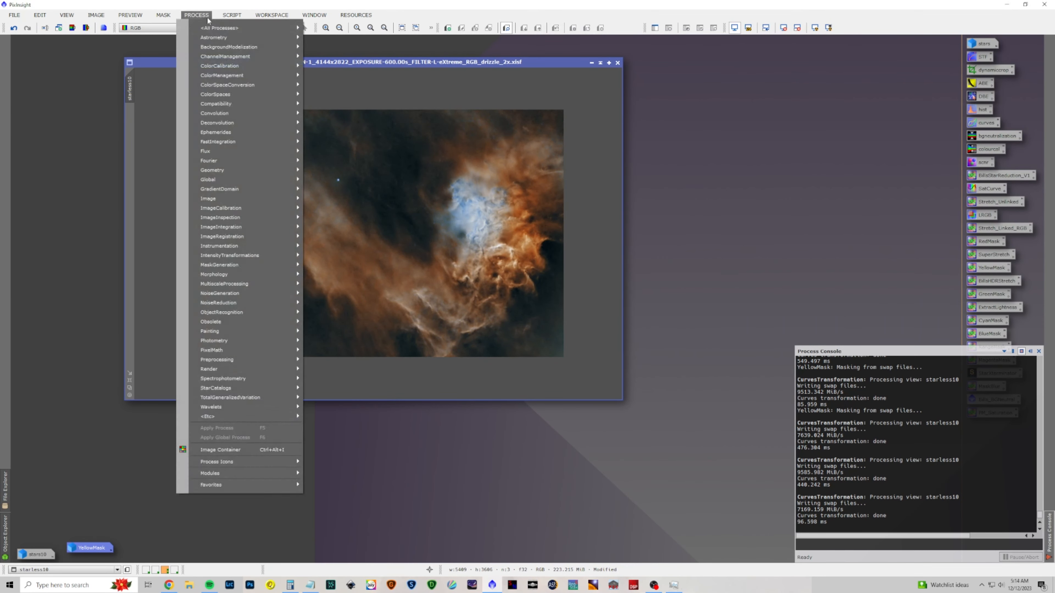
pyautogui.moveTo(220, 28)
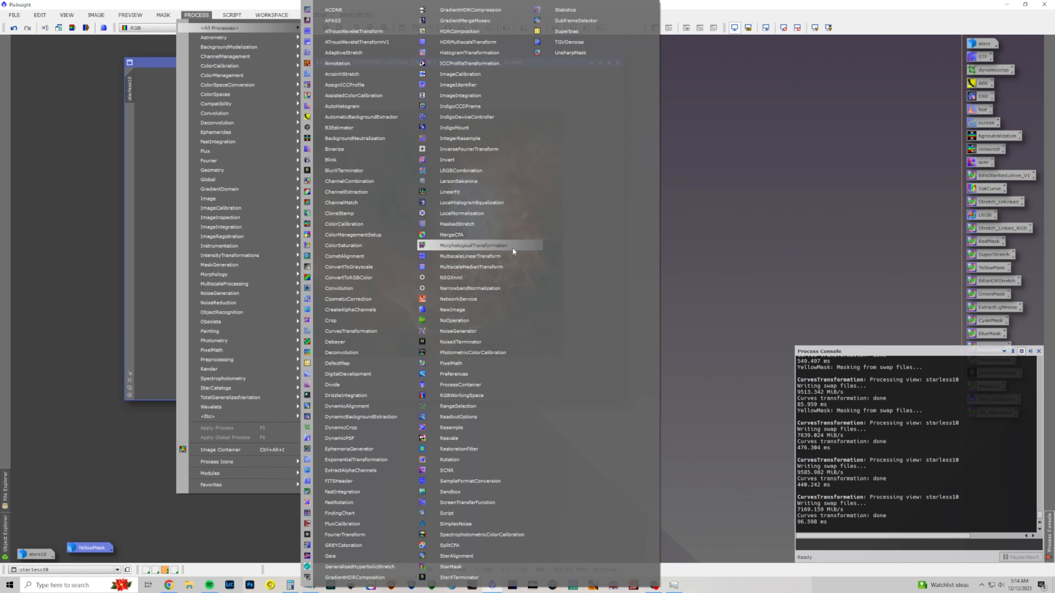
pyautogui.click(500, 202)
pyautogui.click(679, 268)
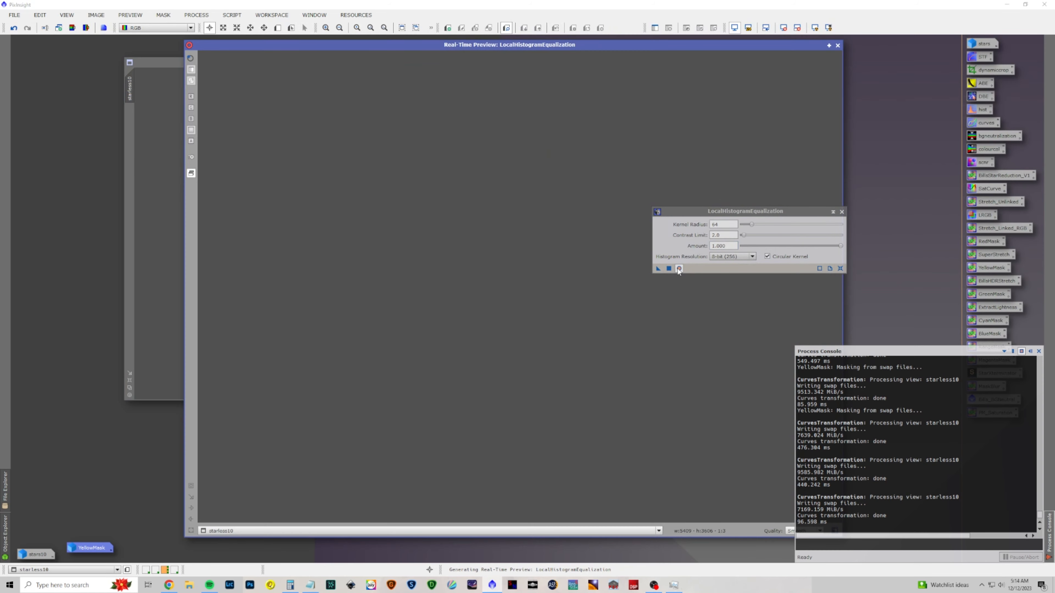
pyautogui.moveTo(735, 214); pyautogui.dragTo(889, 209)
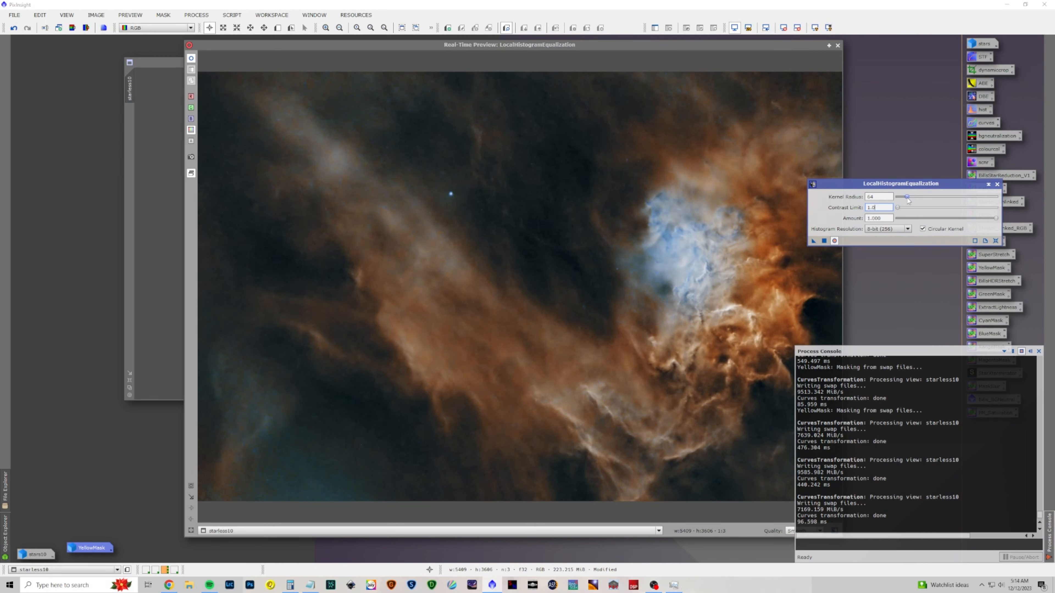
pyautogui.moveTo(908, 198); pyautogui.dragTo(951, 202)
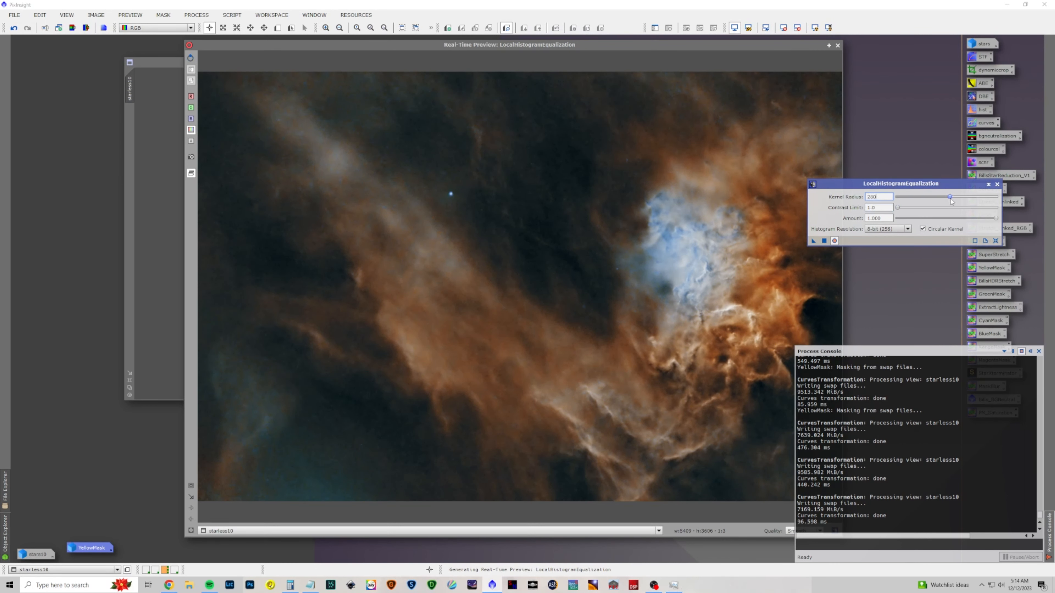
pyautogui.click(835, 241)
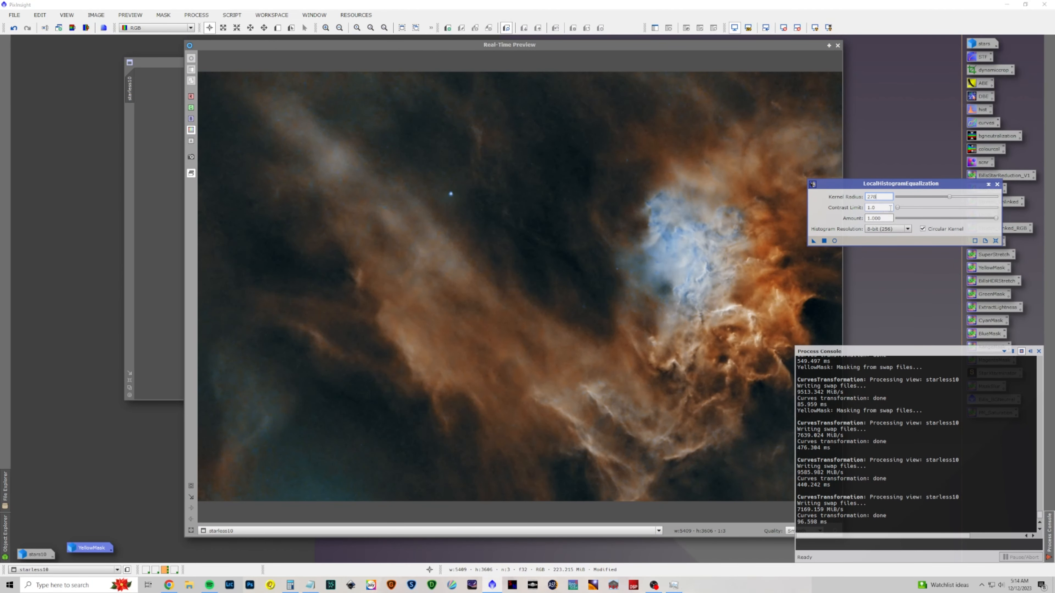
# Set the contrast limit to 1.2 and compare starless10 with and without the real-time preview.
pyautogui.click(889, 207)
pyautogui.write('1.25')
pyautogui.press('Tab')
pyautogui.click(835, 241)
pyautogui.click(834, 241)
pyautogui.click(835, 241)
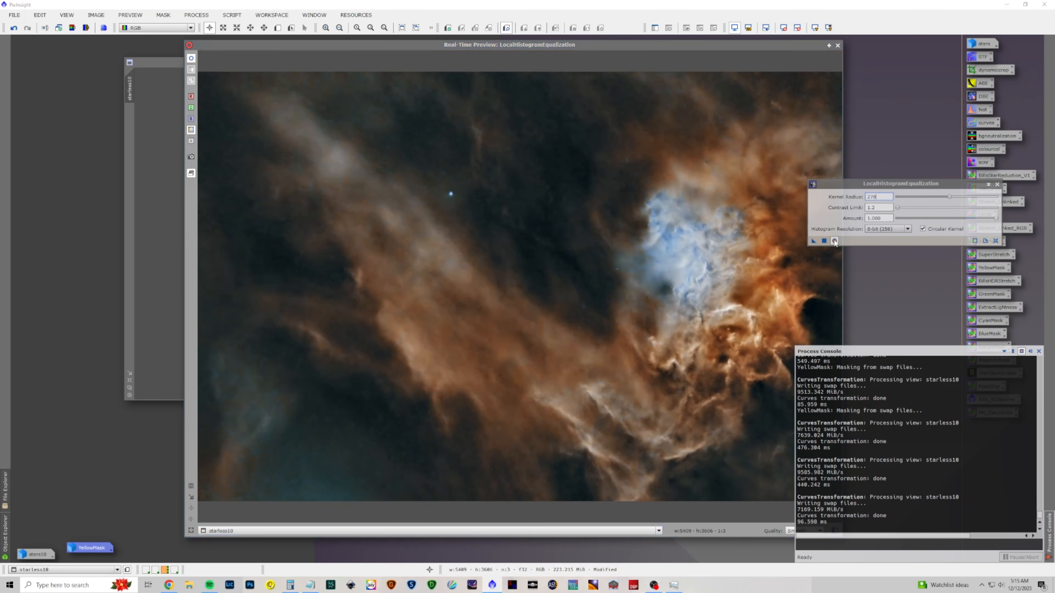
# Lower the equalization amount to about 0.55, apply it to starless10, reset and close LocalHistogramEqualization and its preview.
pyautogui.moveTo(994, 220); pyautogui.dragTo(953, 224)
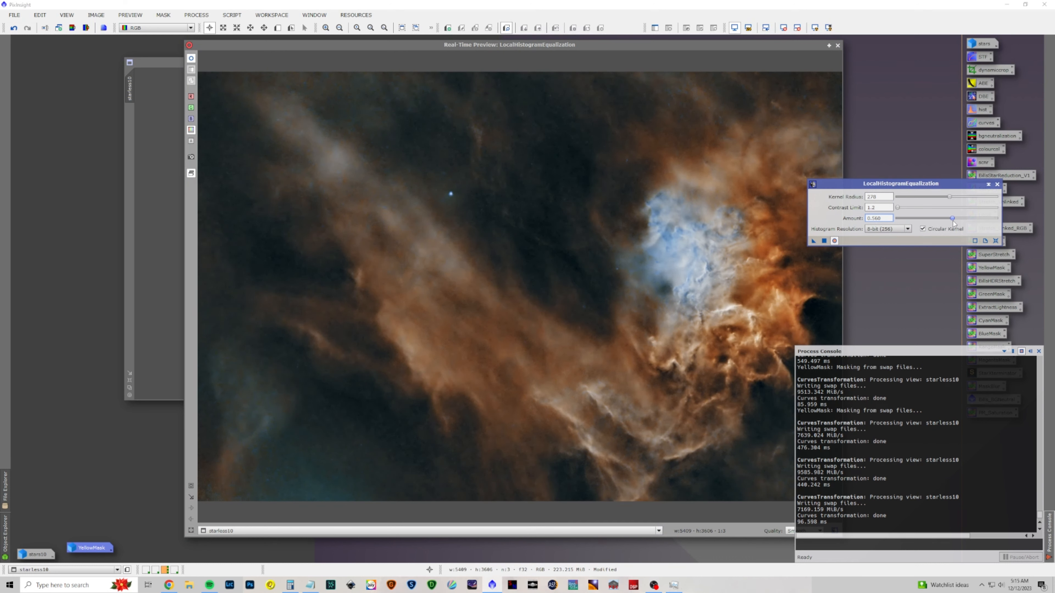
pyautogui.moveTo(953, 223); pyautogui.dragTo(952, 223)
pyautogui.click(825, 241)
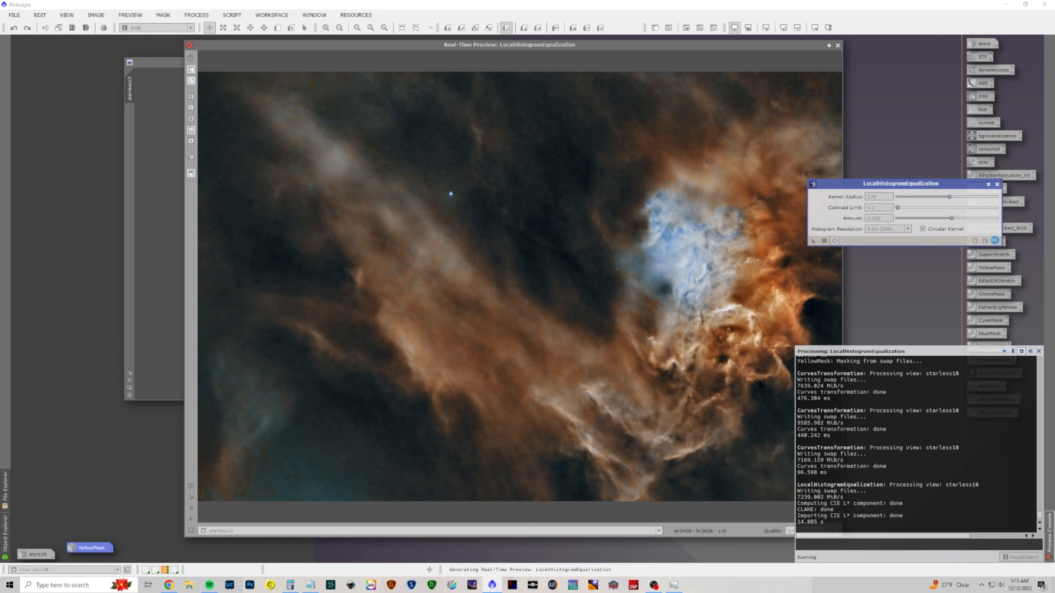
pyautogui.click(995, 241)
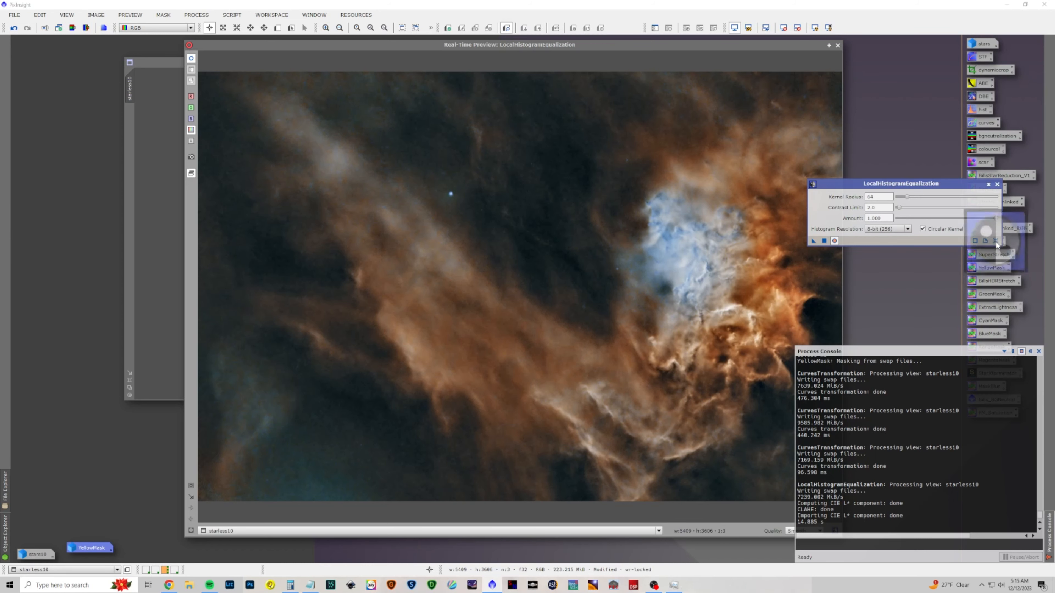
pyautogui.click(997, 184)
pyautogui.click(837, 46)
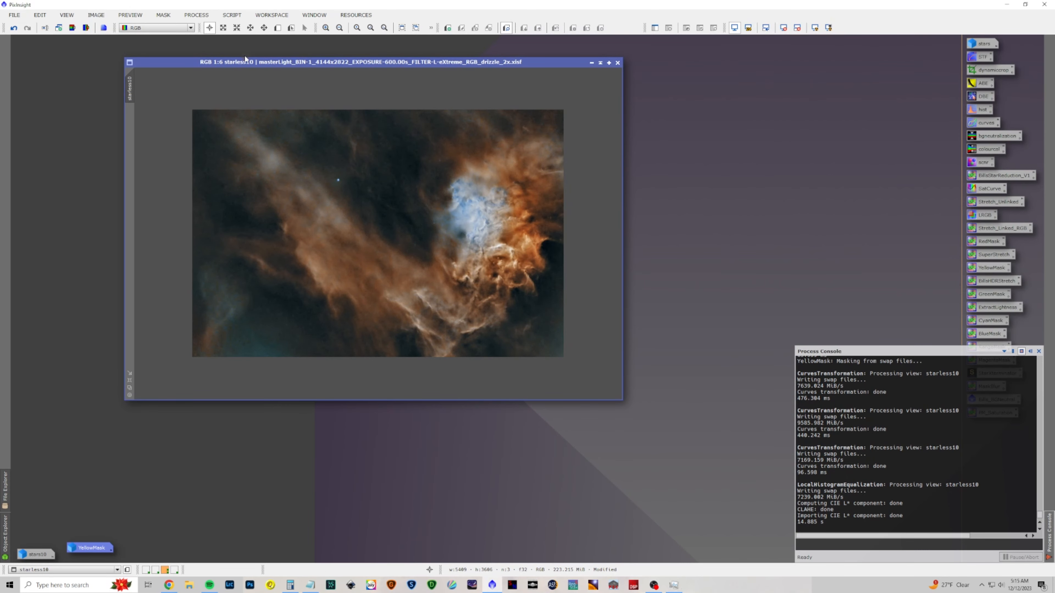
# Open GeneralizedHyperbolicStretch, use the histogram level of about 0.142 as symmetry point and preview a stretch factor of about 1.08.
pyautogui.click(197, 16)
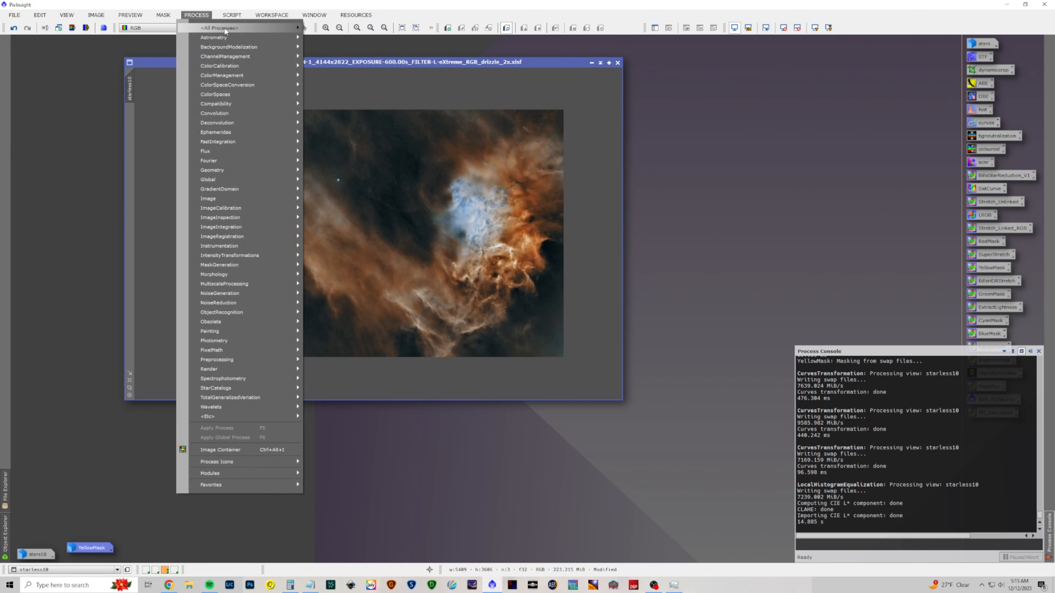
pyautogui.moveTo(222, 27)
pyautogui.click(355, 567)
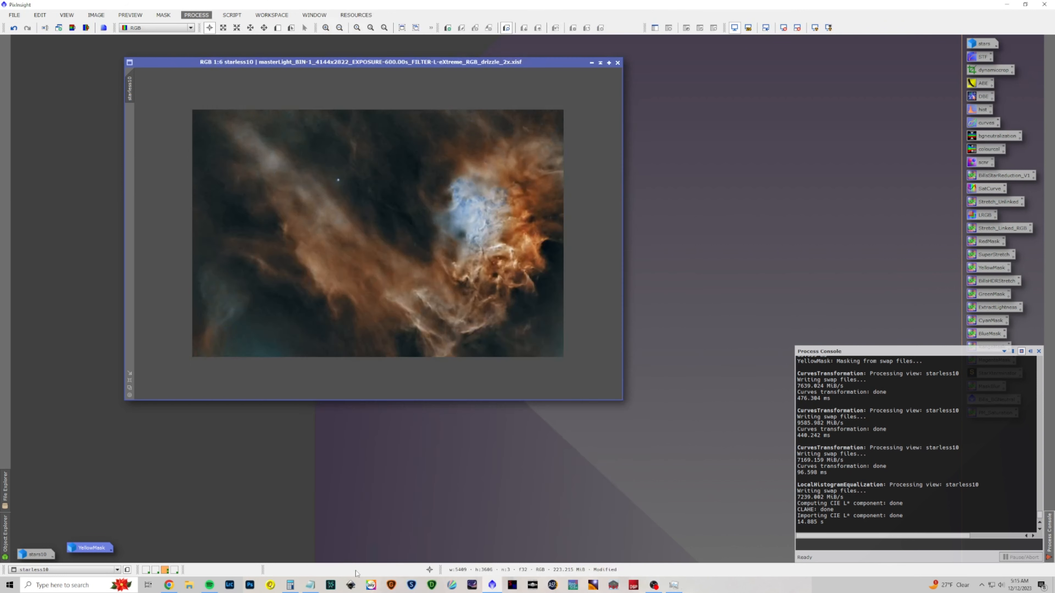
pyautogui.click(730, 133)
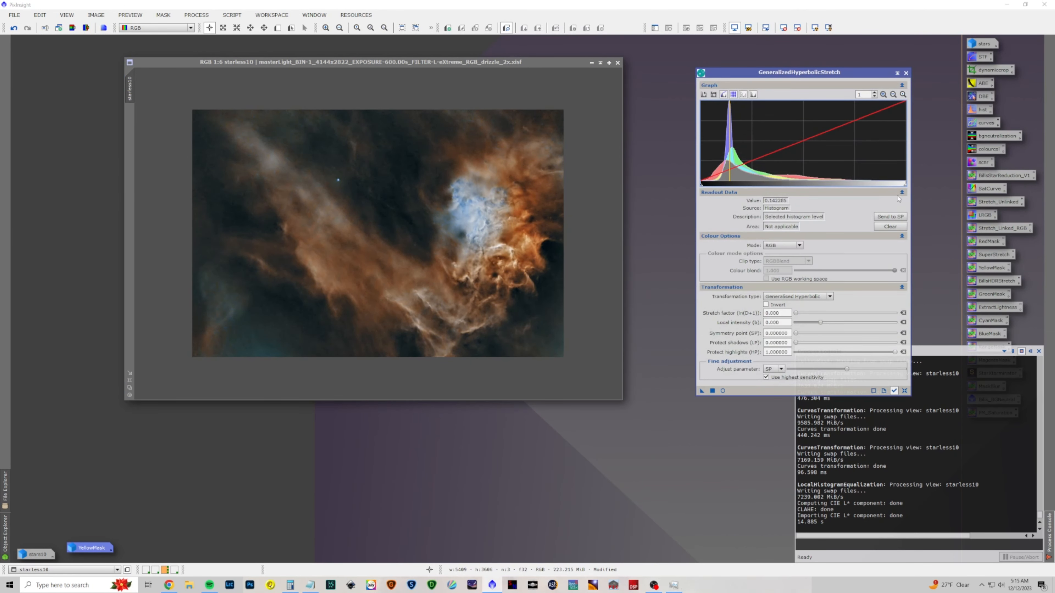
pyautogui.click(890, 217)
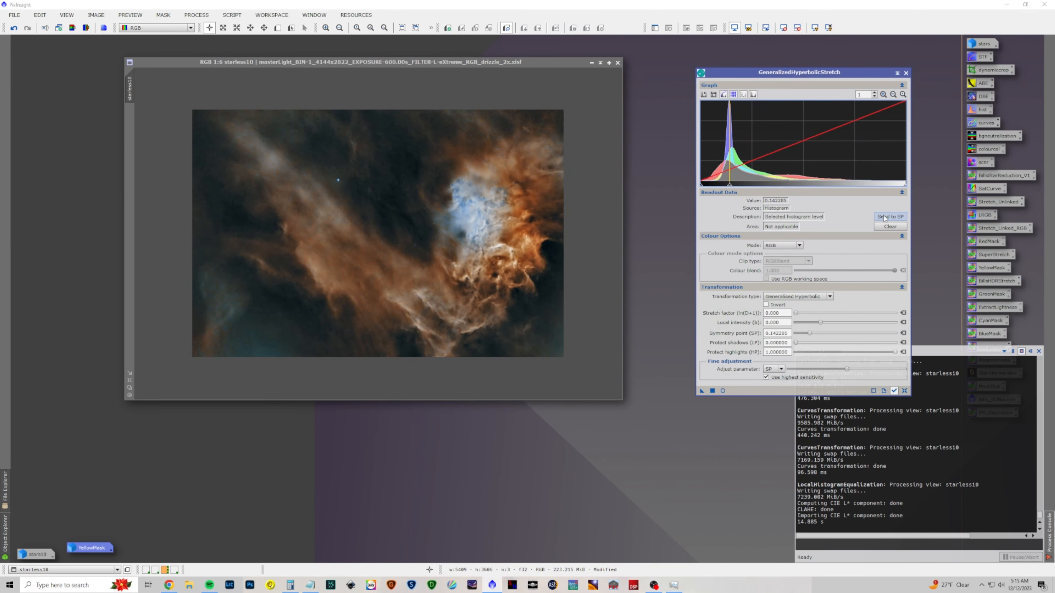
pyautogui.click(723, 391)
pyautogui.moveTo(797, 317); pyautogui.dragTo(802, 318)
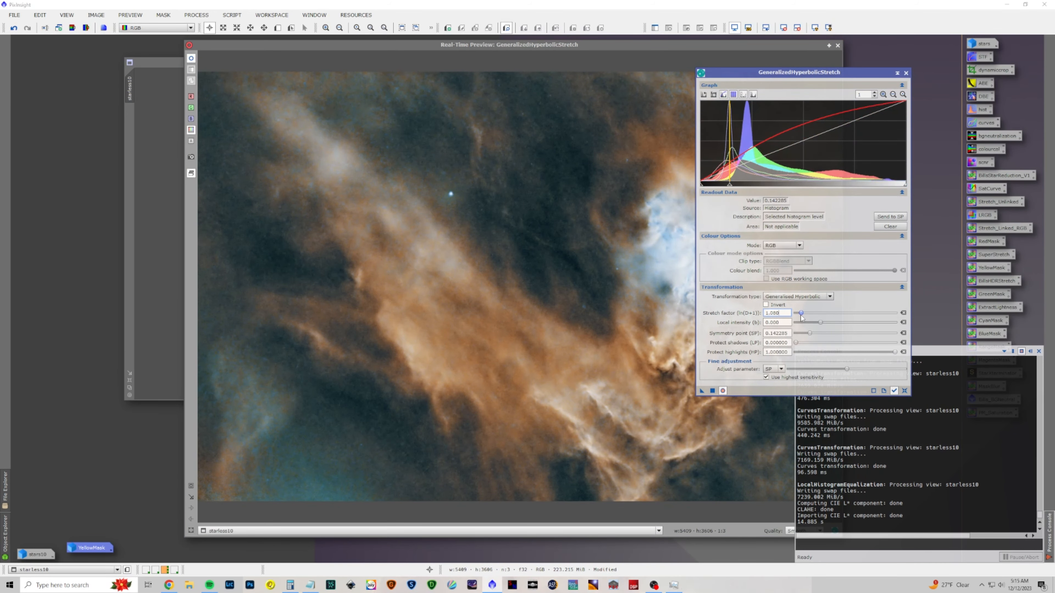
# Lower the local intensity to about -4.0, compare the preview, apply the stretch to starless10 and reset the process.
pyautogui.moveTo(820, 324)
pyautogui.mouseDown()
pyautogui.moveTo(831, 323)
pyautogui.moveTo(800, 323)
pyautogui.mouseUp()
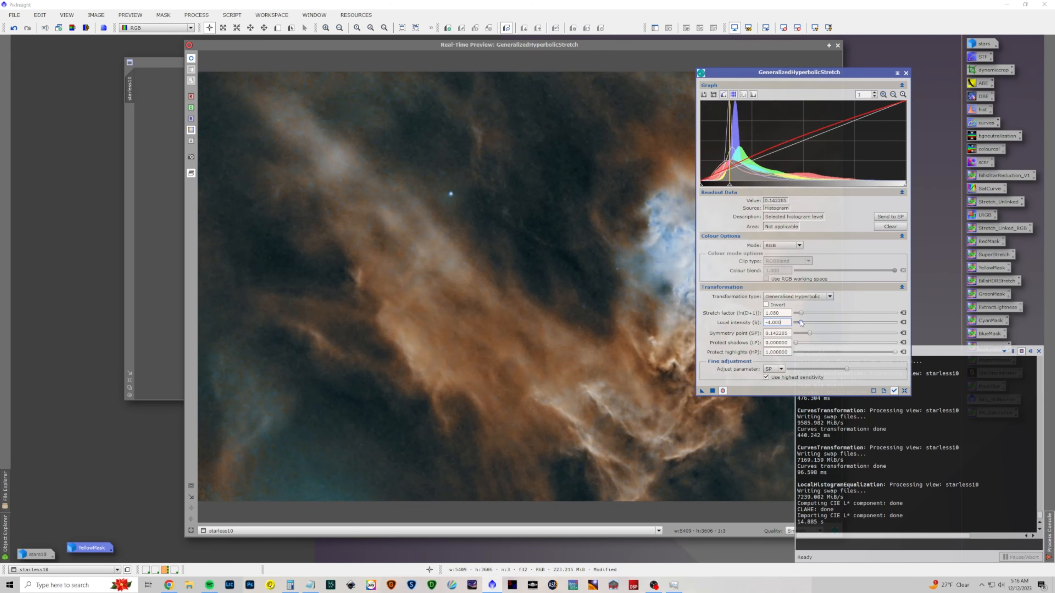
pyautogui.moveTo(827, 71); pyautogui.dragTo(934, 81)
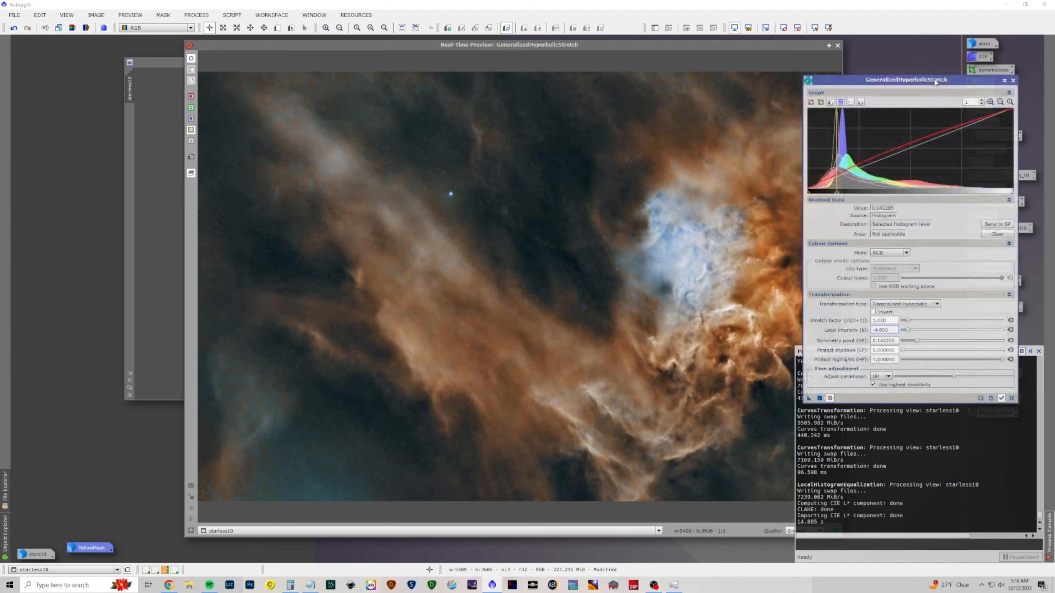
pyautogui.click(829, 399)
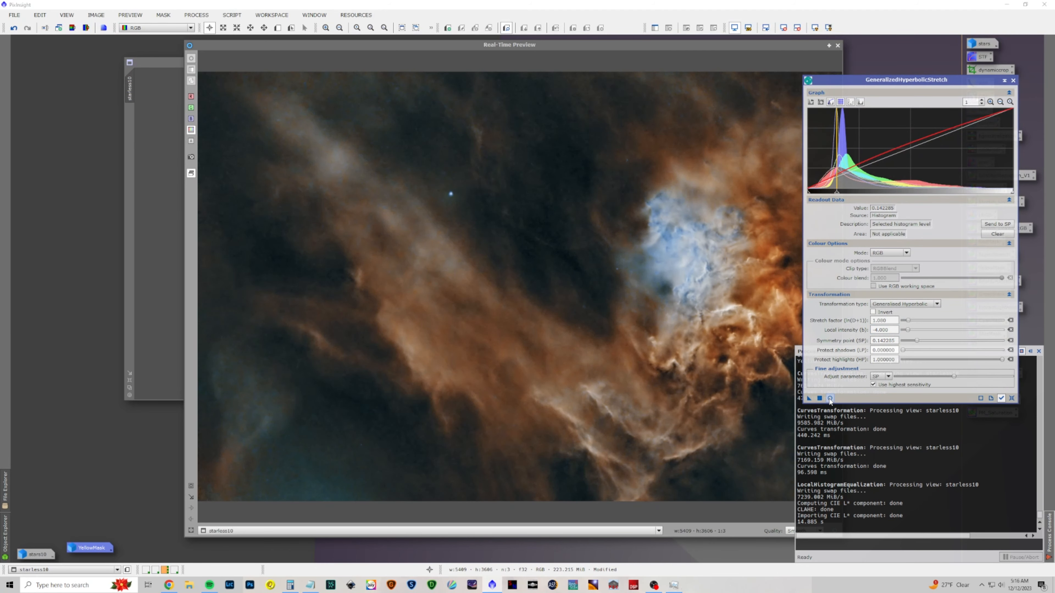
pyautogui.click(829, 399)
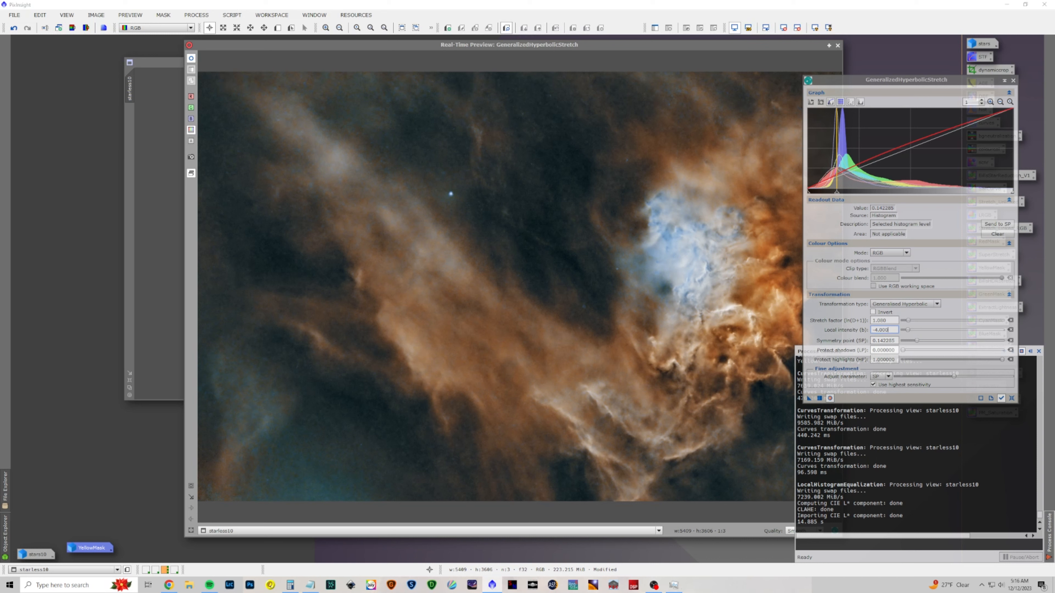
pyautogui.click(819, 399)
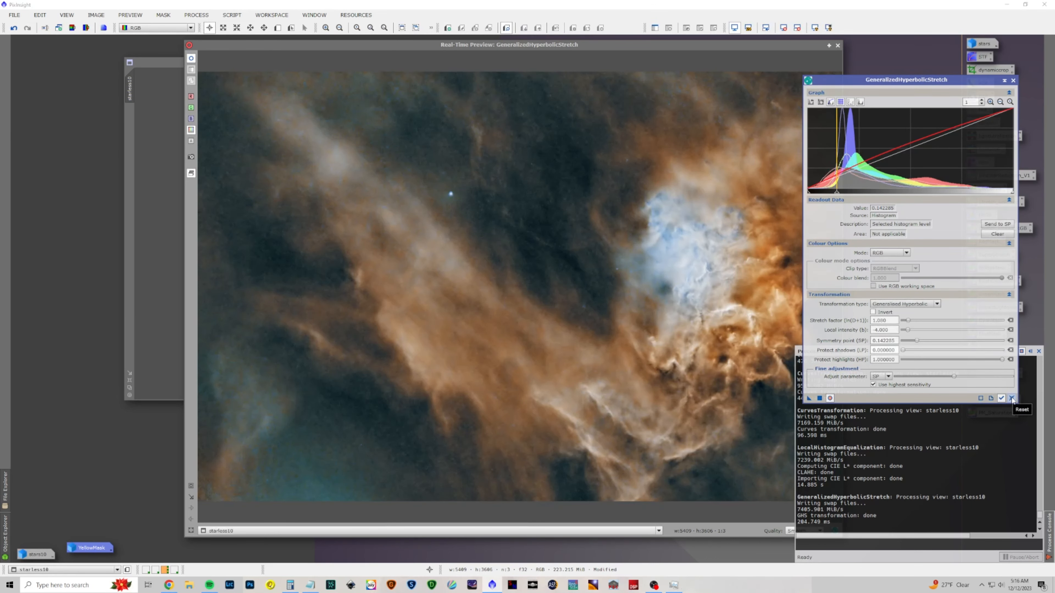
pyautogui.click(1011, 399)
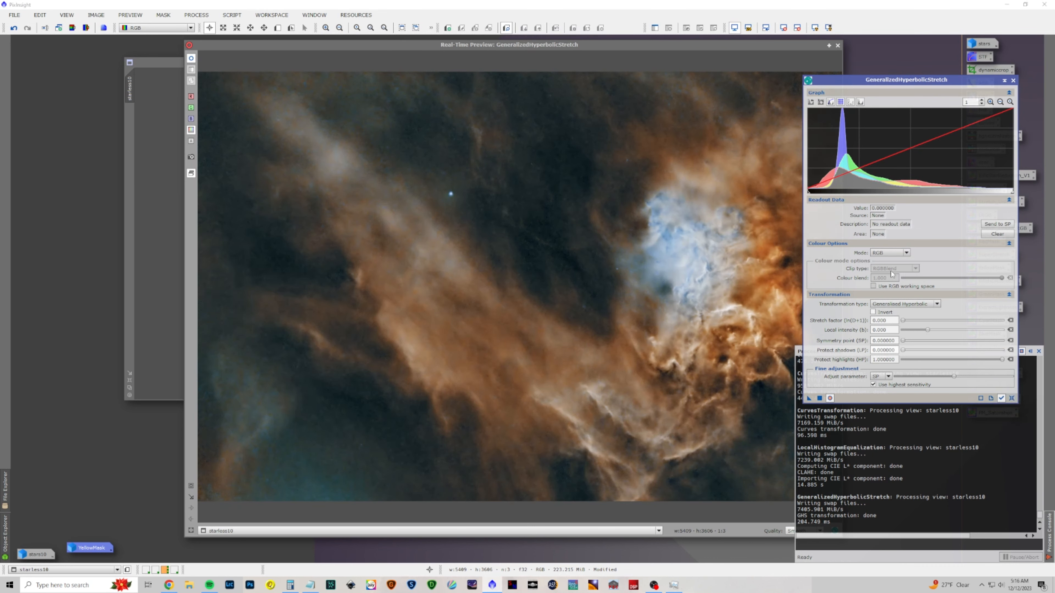
# Switch the stretch to a Linear transformation with blackpoint about 0.044, apply it to starless10, and close GeneralizedHyperbolicStretch.
pyautogui.click(890, 303)
pyautogui.click(891, 334)
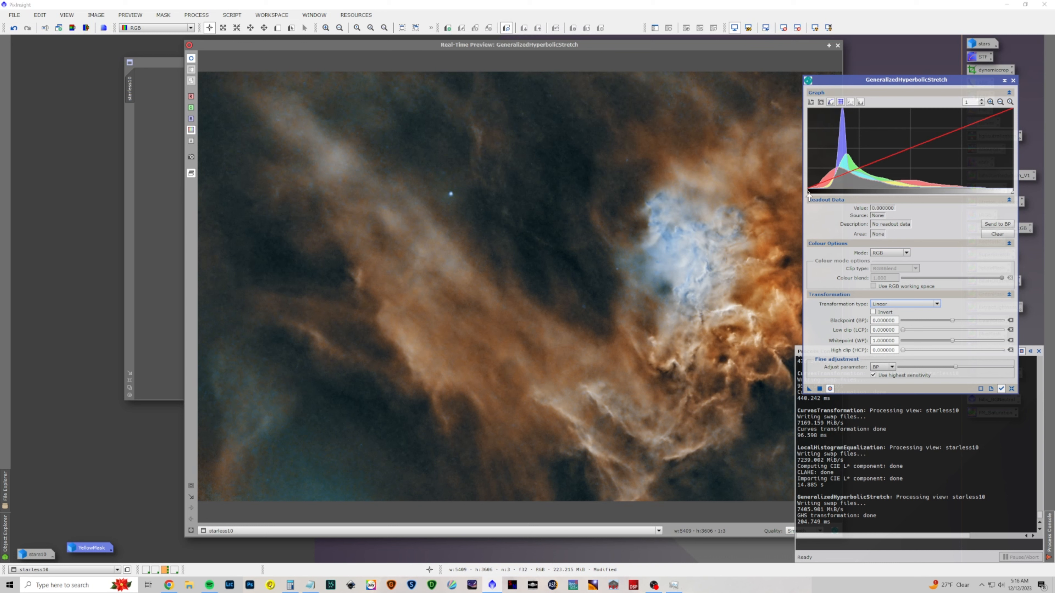
pyautogui.moveTo(809, 196); pyautogui.dragTo(817, 196)
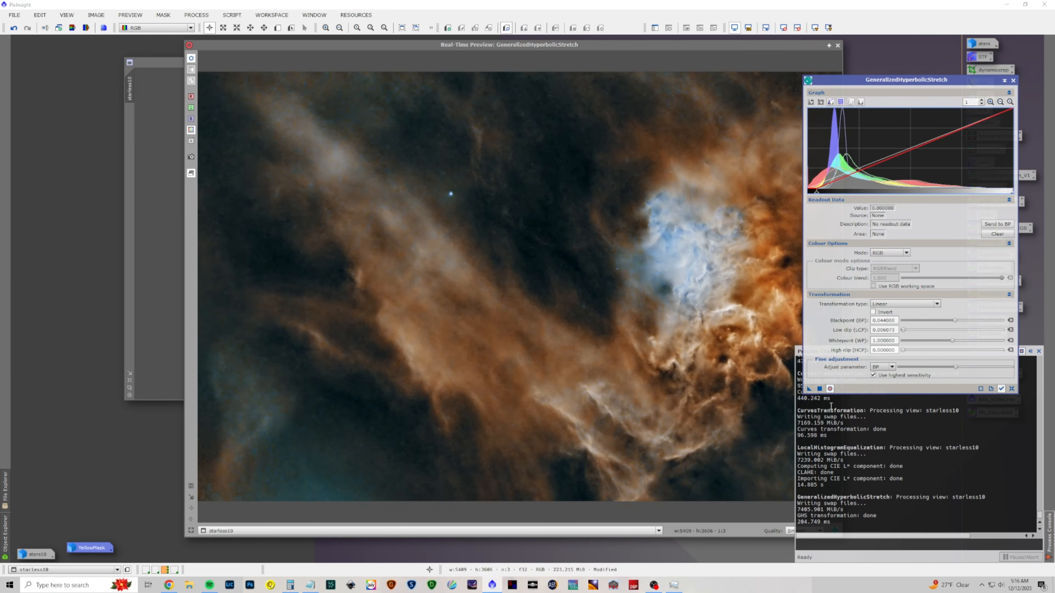
pyautogui.click(819, 389)
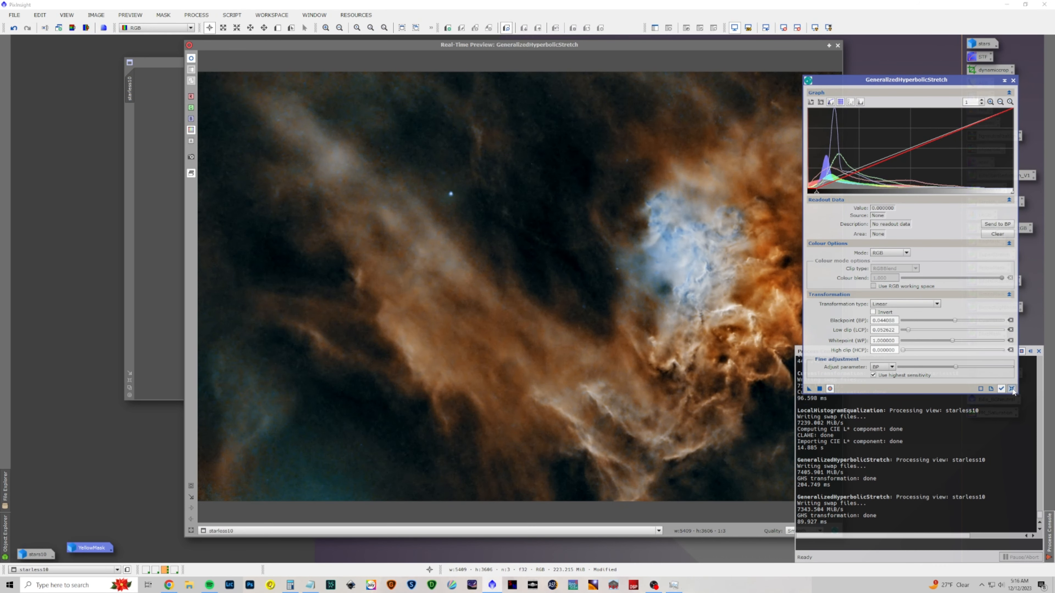
pyautogui.click(1013, 80)
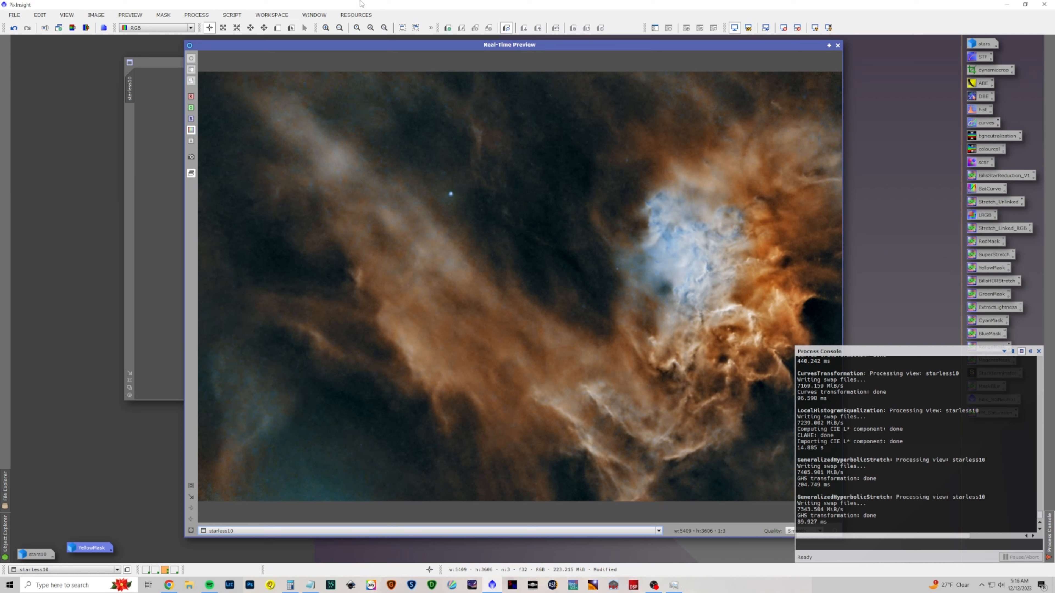
# Open the GAME mask editor script for starless10 and add an ellipse.
pyautogui.click(233, 16)
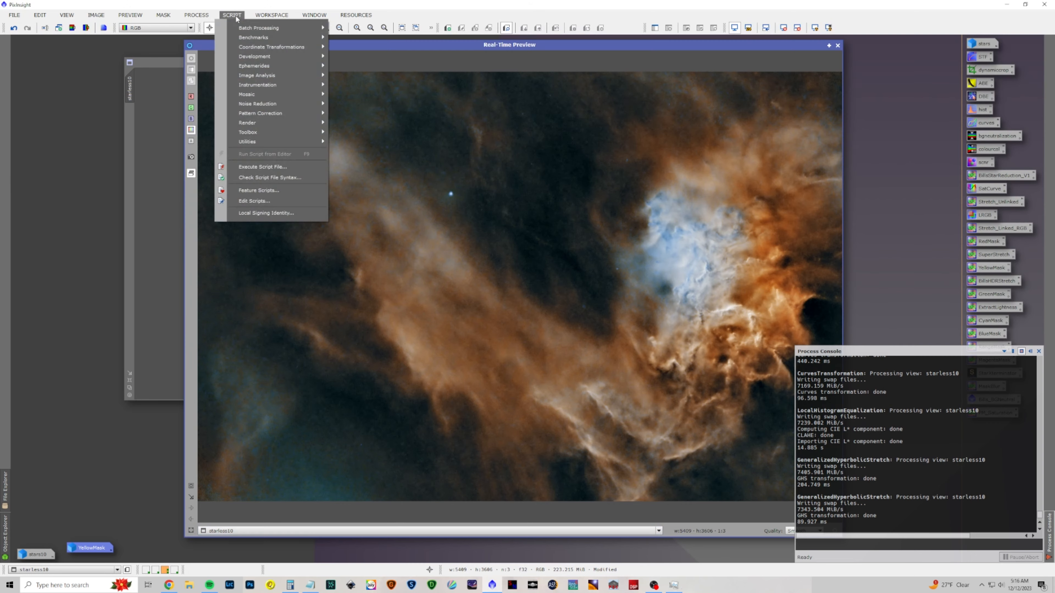
pyautogui.moveTo(270, 142)
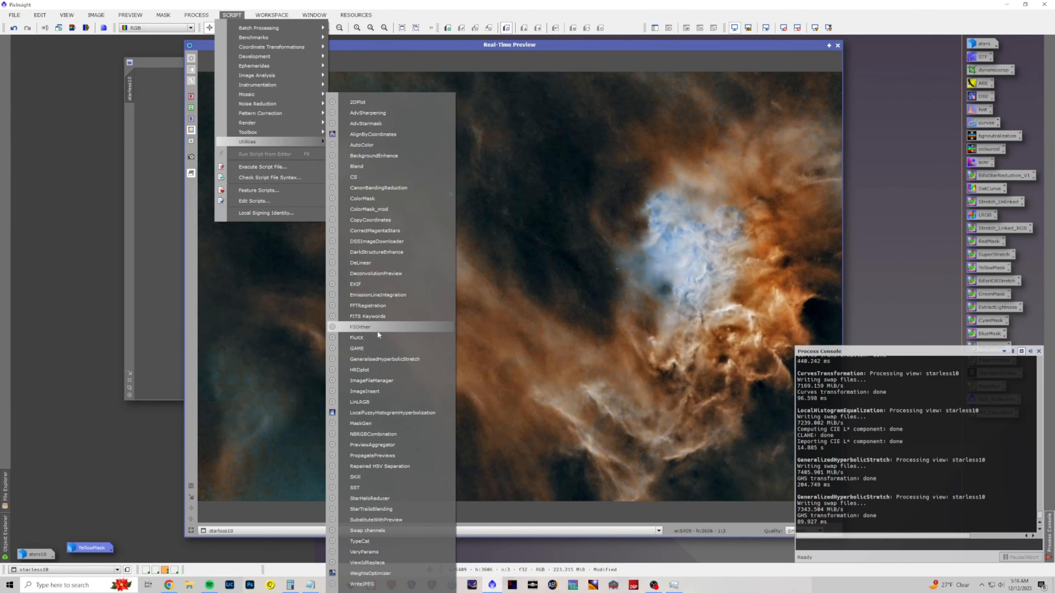
pyautogui.click(379, 348)
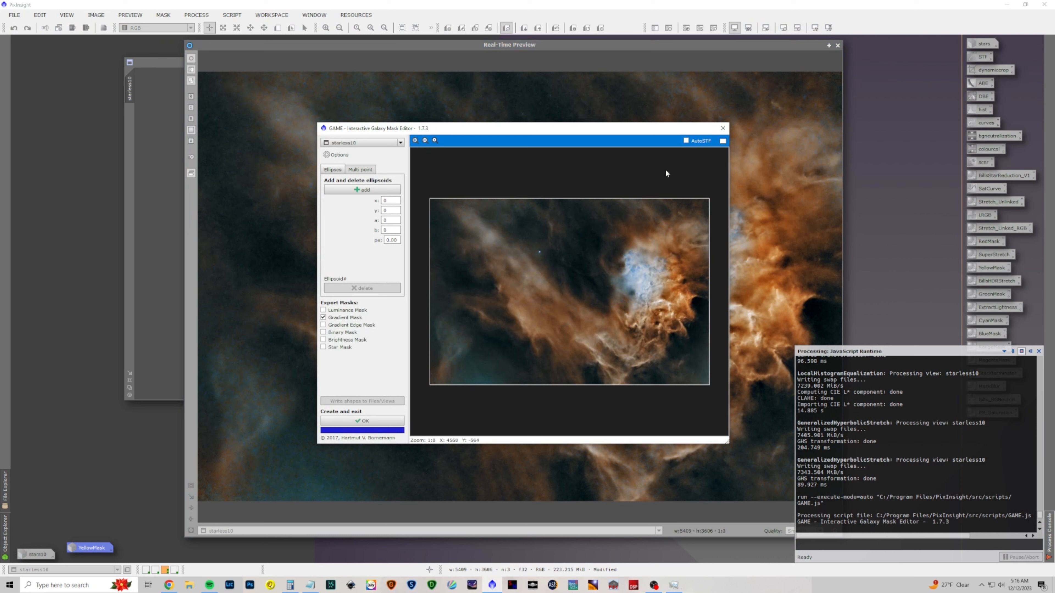
pyautogui.click(374, 194)
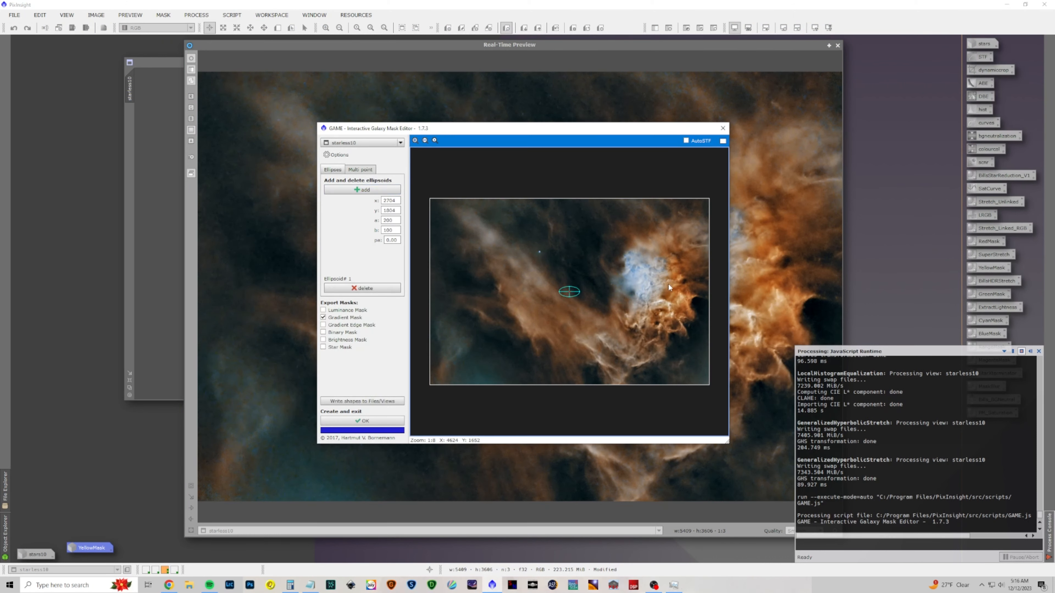
# Fit the ellipse around the blue core at about x 4120, y 1540, with semi-axes about 1300 and 1014, and create the gradient mask.
pyautogui.click(638, 278)
pyautogui.moveTo(642, 276); pyautogui.dragTo(624, 231)
pyautogui.moveTo(631, 281); pyautogui.dragTo(578, 296)
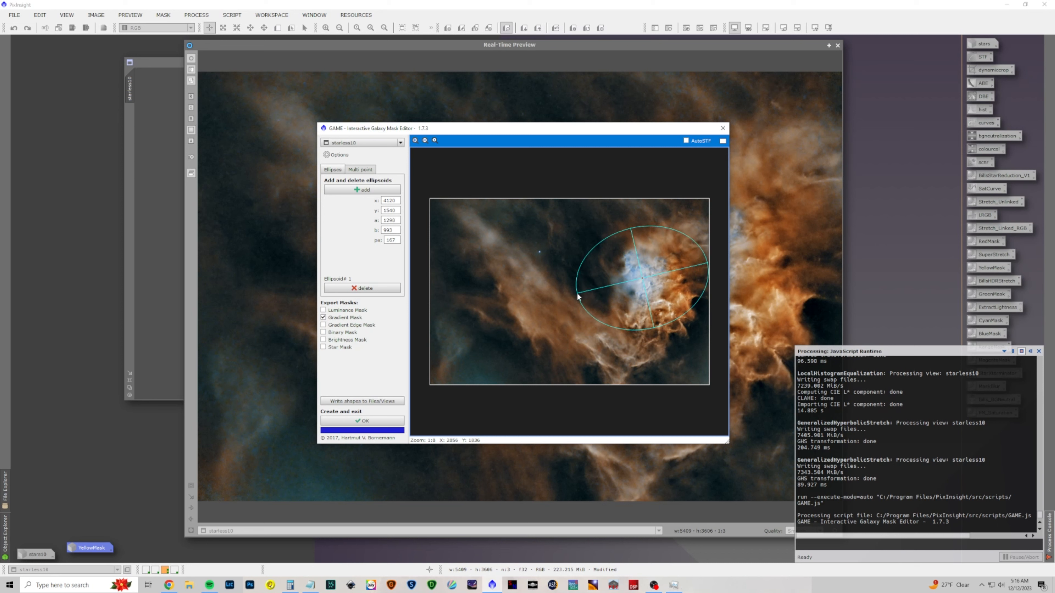
pyautogui.moveTo(655, 327); pyautogui.dragTo(651, 329)
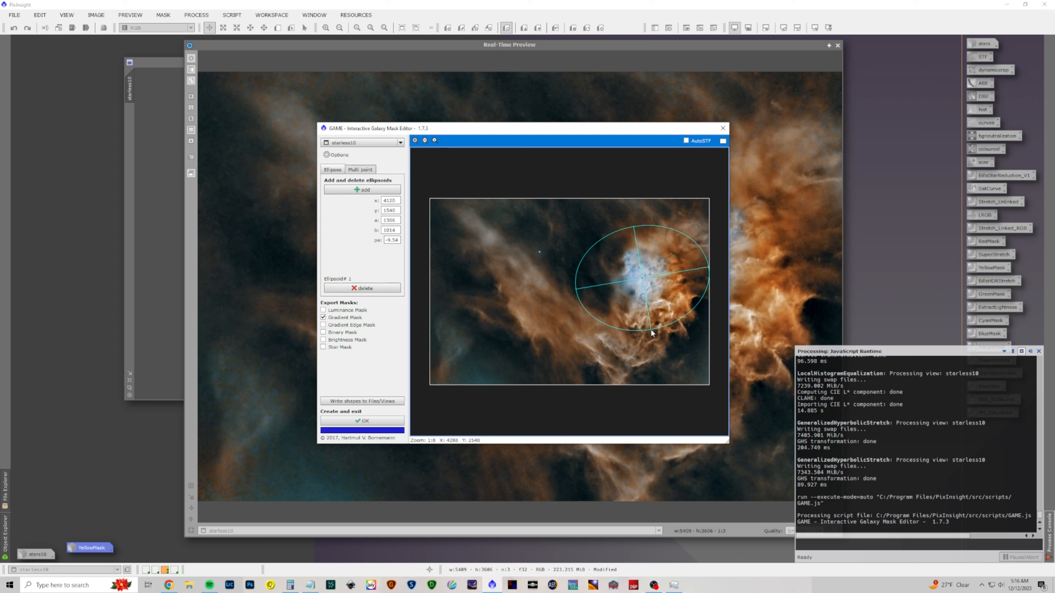
pyautogui.click(367, 420)
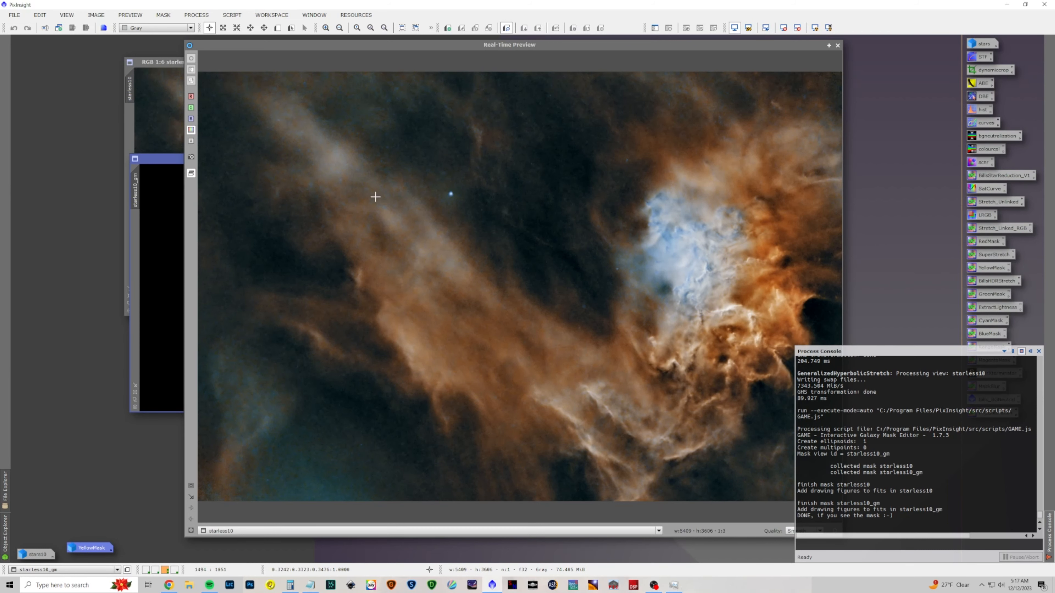
# Close the real-time preview, apply starless10_gm as a mask to starless10, and minimize the mask image.
pyautogui.click(838, 45)
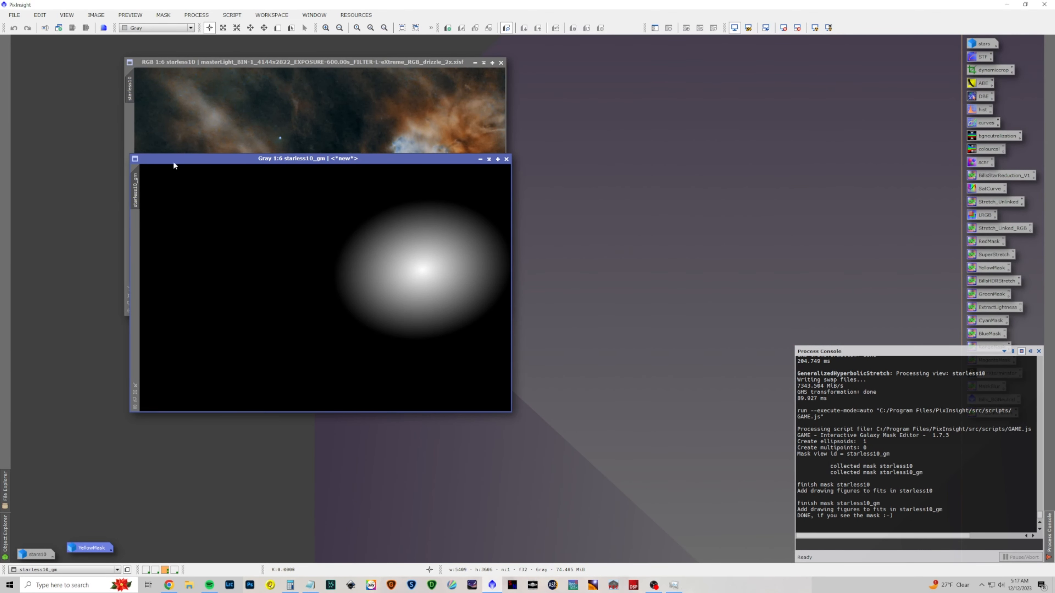
pyautogui.moveTo(174, 159); pyautogui.dragTo(408, 157)
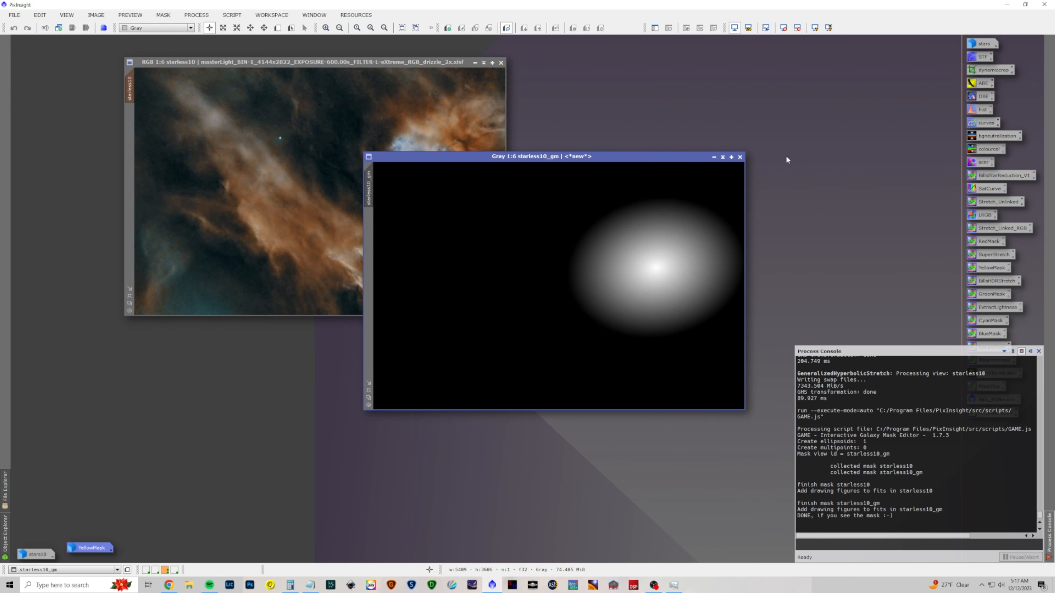
pyautogui.click(715, 157)
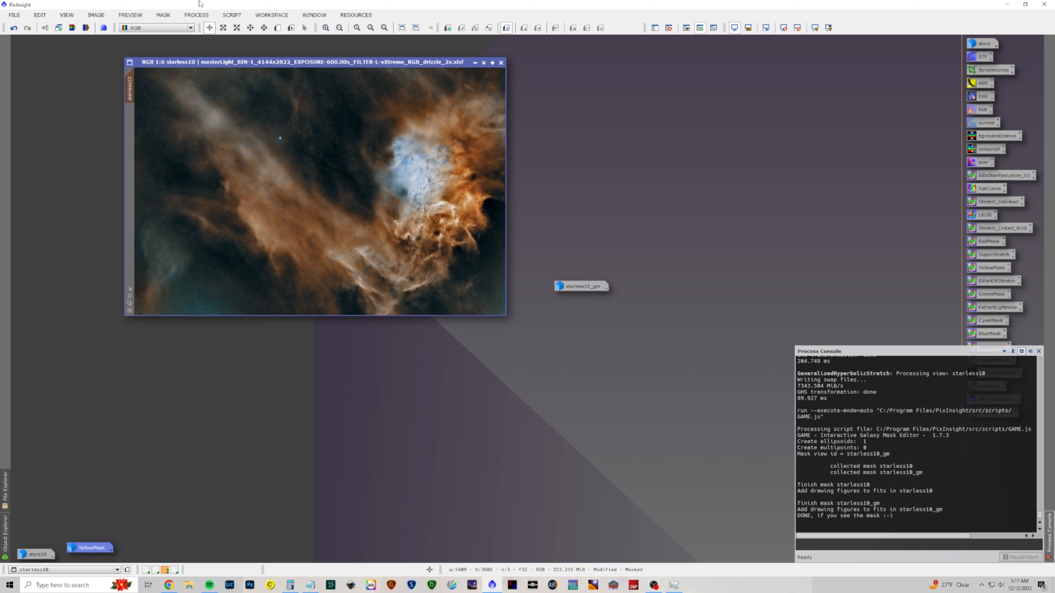
# Show the mask overlay on starless10 and invert the mask to protect the blue core.
pyautogui.click(162, 15)
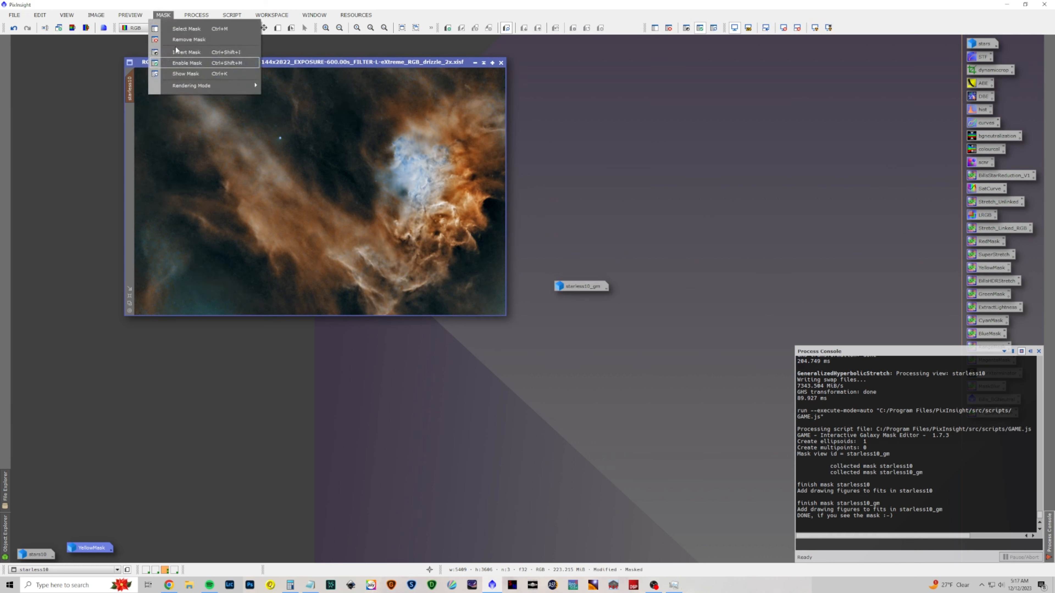
pyautogui.click(185, 70)
pyautogui.click(163, 15)
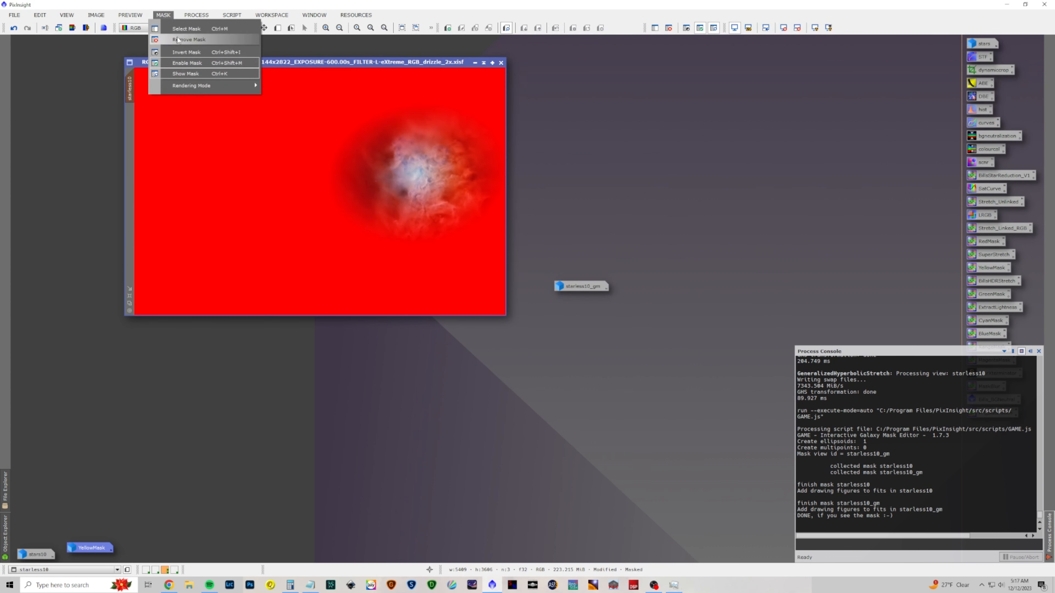
pyautogui.click(184, 47)
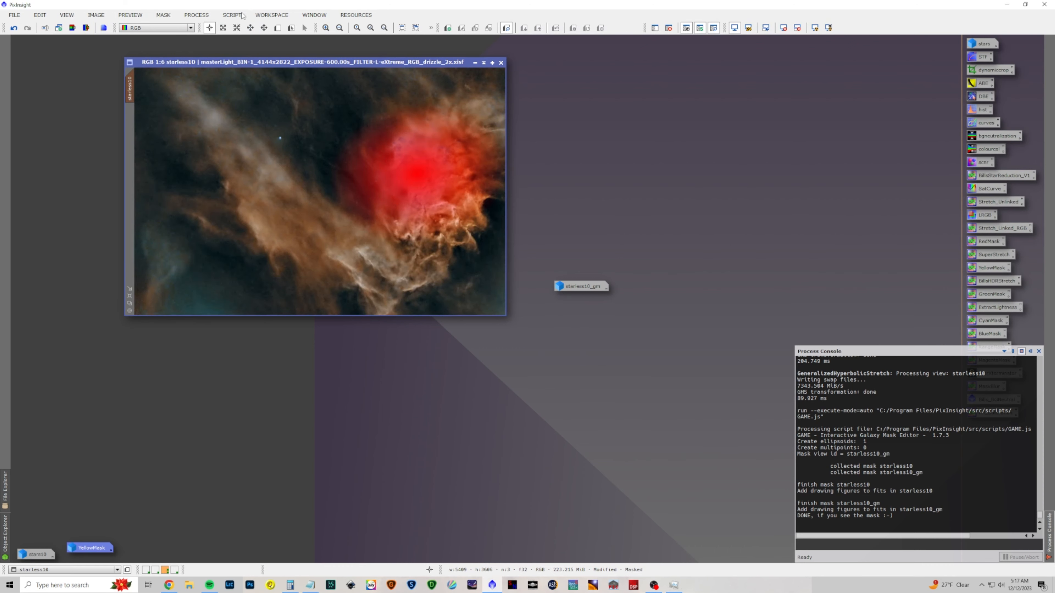
# Open SCNR, set the color to remove to Blue, and apply it to the masked starless10.
pyautogui.click(232, 15)
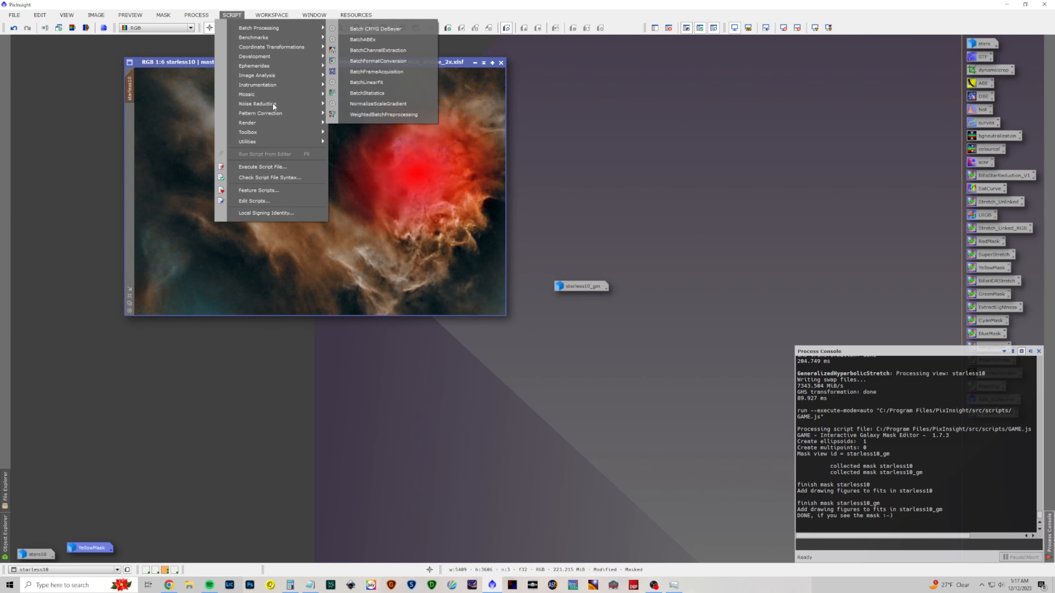
pyautogui.moveTo(200, 15)
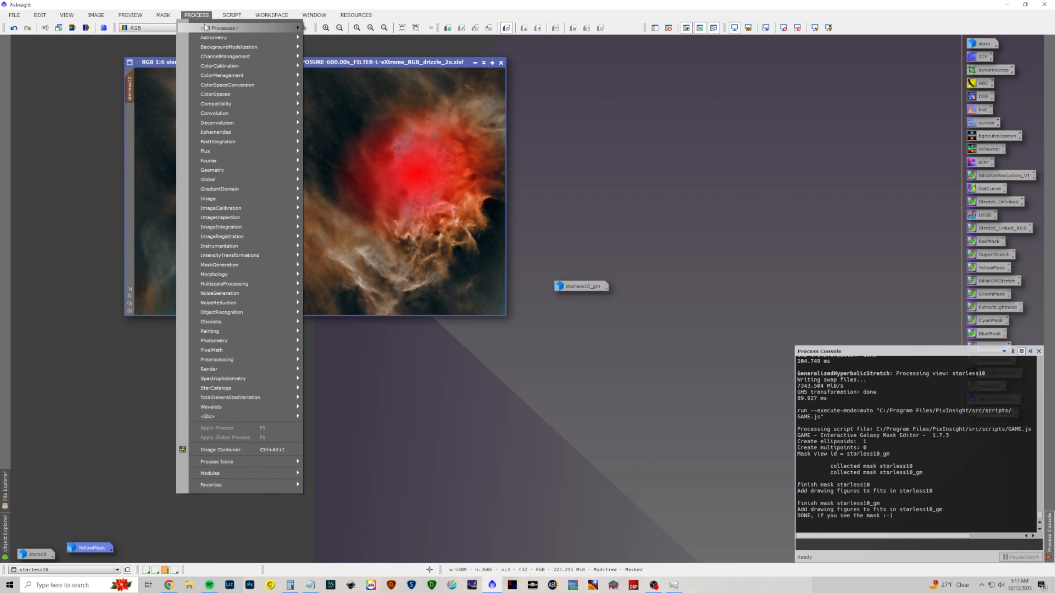
pyautogui.moveTo(249, 27)
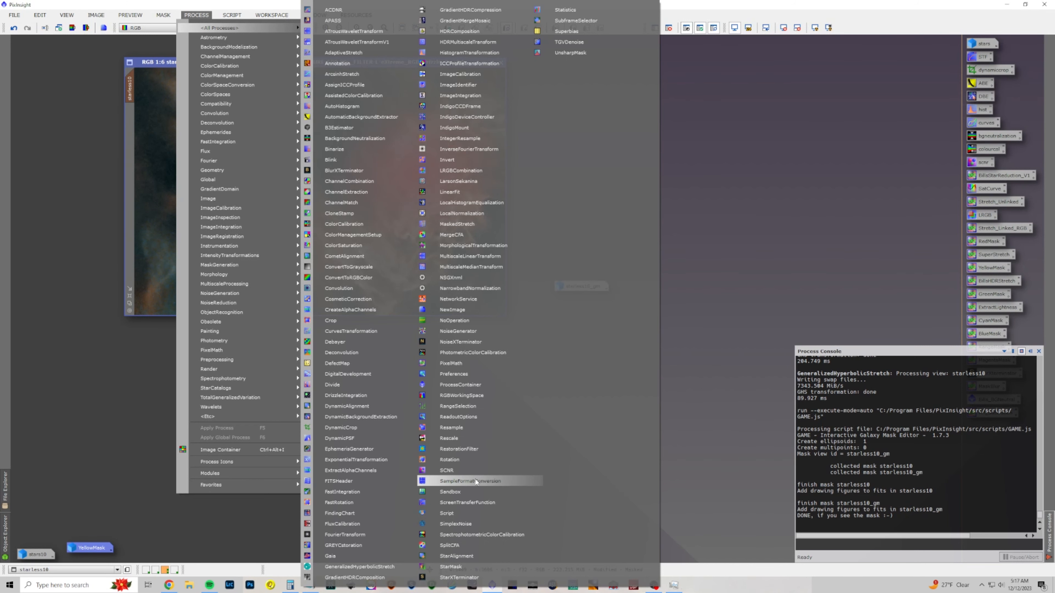
pyautogui.click(475, 471)
pyautogui.click(807, 213)
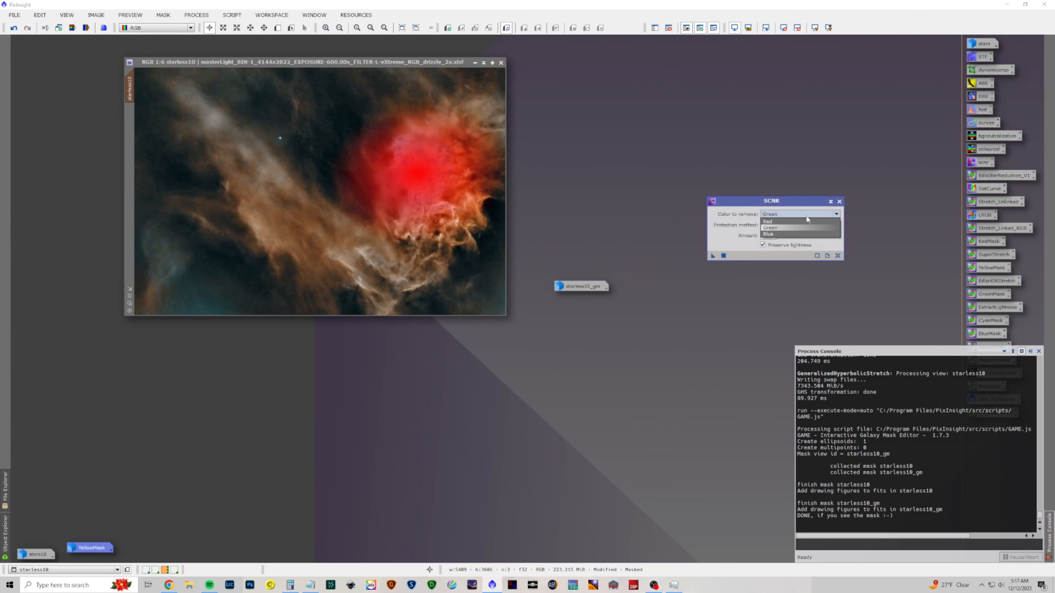
pyautogui.click(780, 241)
pyautogui.moveTo(712, 255); pyautogui.dragTo(441, 222)
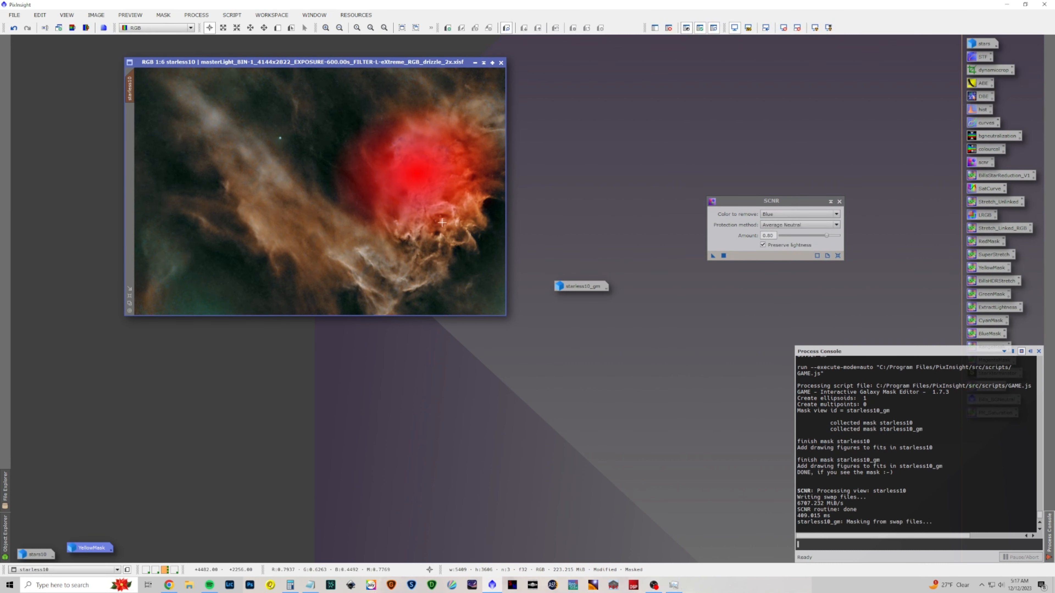
# Set SCNR to remove Green, apply it to the masked starless10, and close the process.
pyautogui.click(783, 214)
pyautogui.click(773, 228)
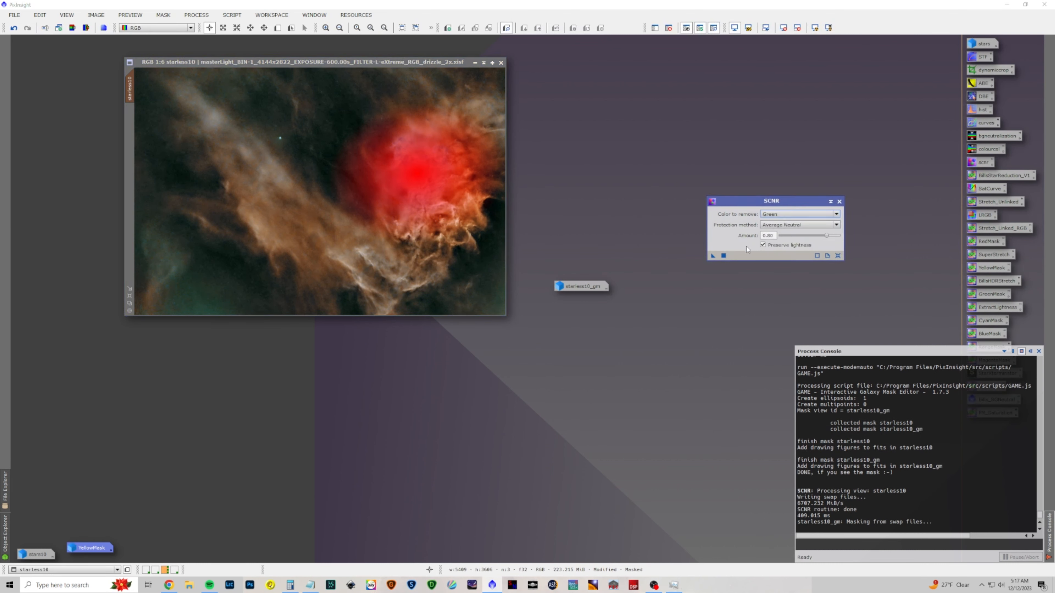
pyautogui.moveTo(712, 257); pyautogui.dragTo(272, 263)
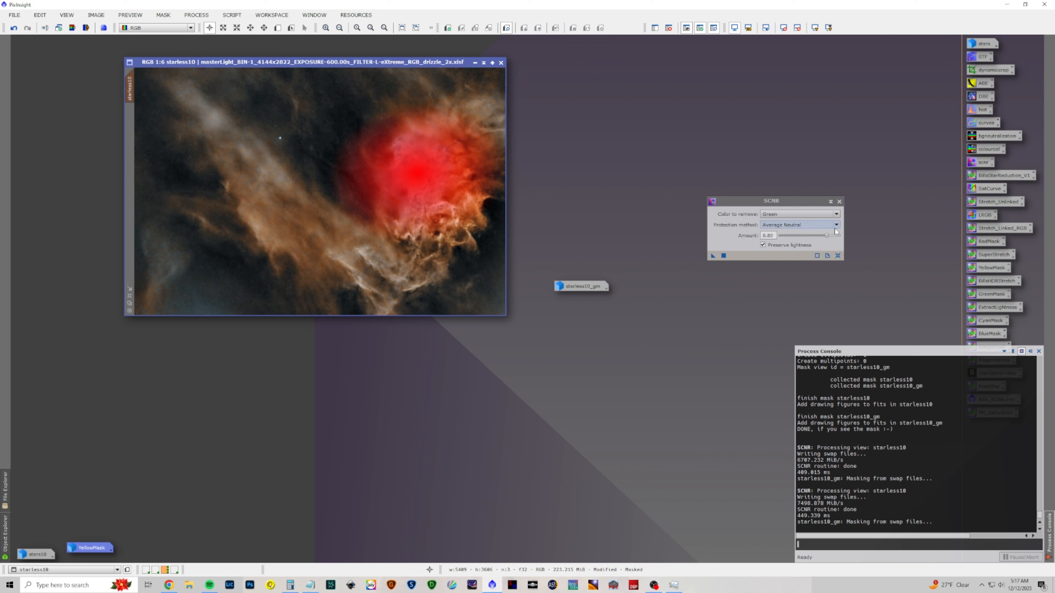
pyautogui.click(839, 201)
# Remove the mask from starless10 and close the starless10_gm mask image, accepting the broken mask references.
pyautogui.click(168, 15)
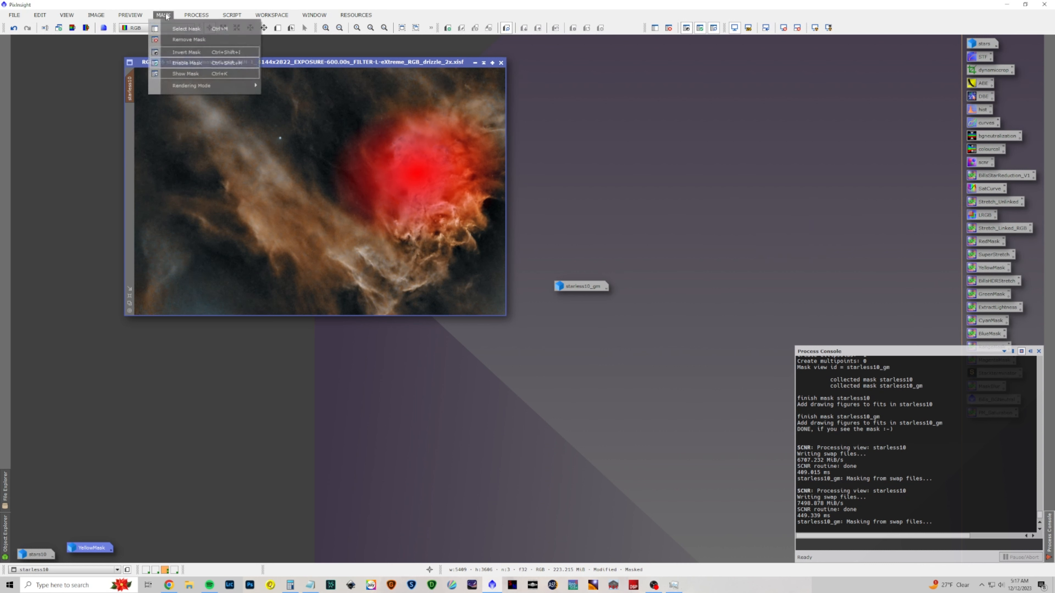
pyautogui.click(185, 42)
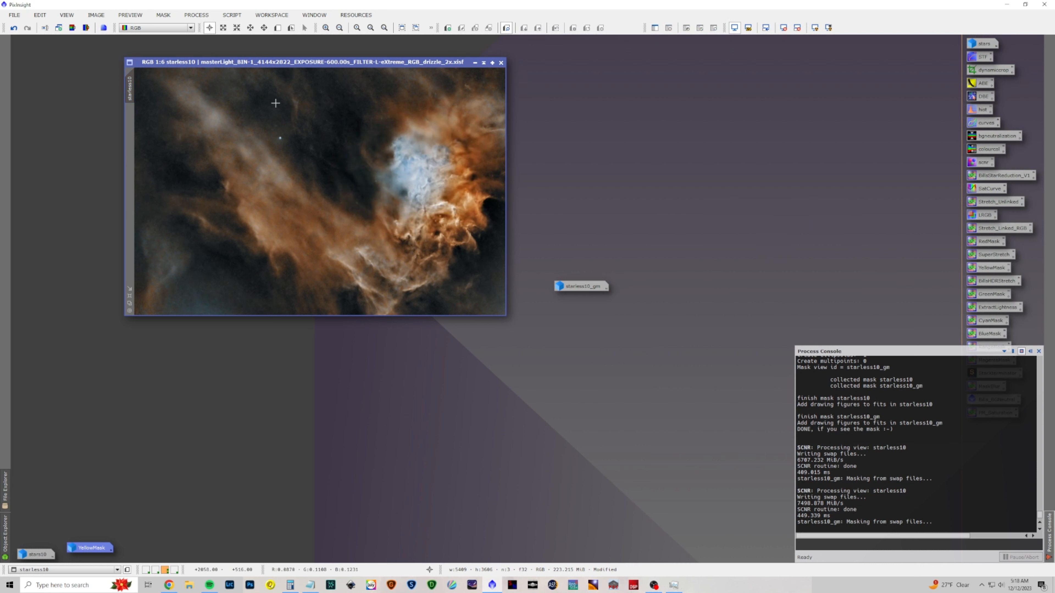
pyautogui.moveTo(387, 62); pyautogui.dragTo(475, 75)
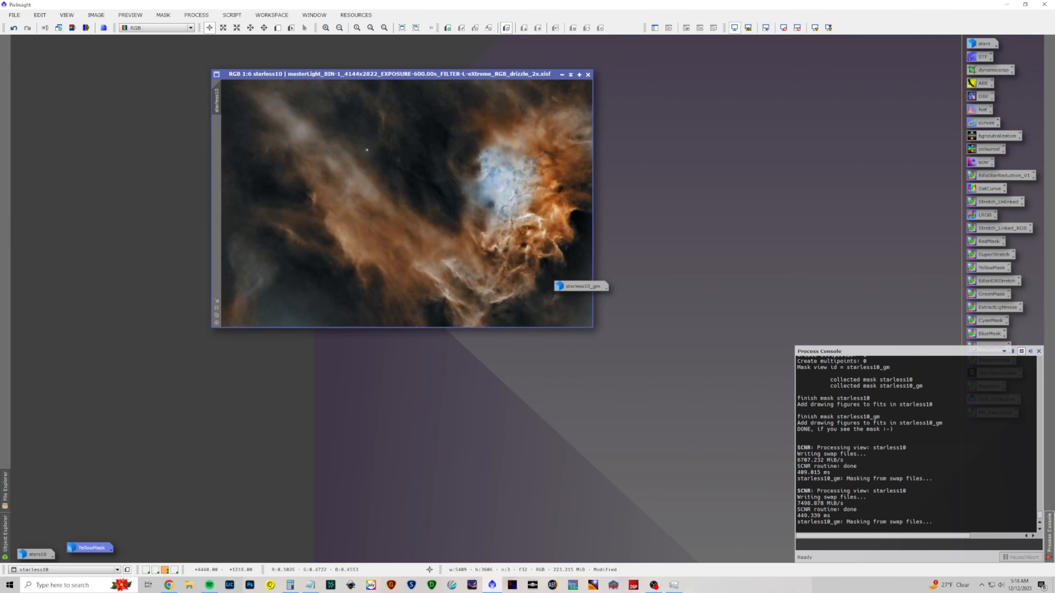
pyautogui.doubleClick(592, 286)
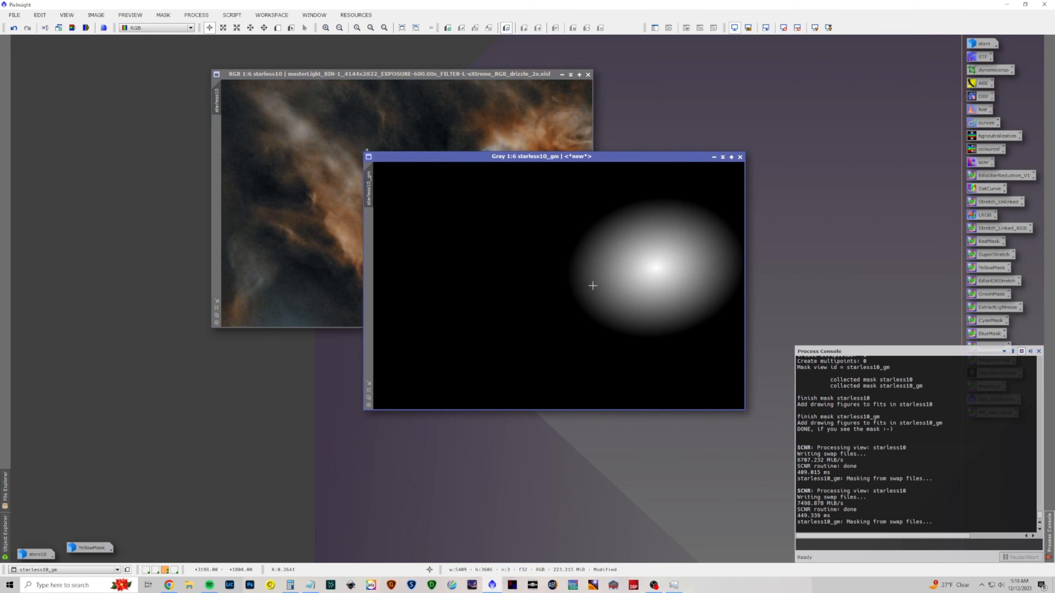
pyautogui.click(740, 157)
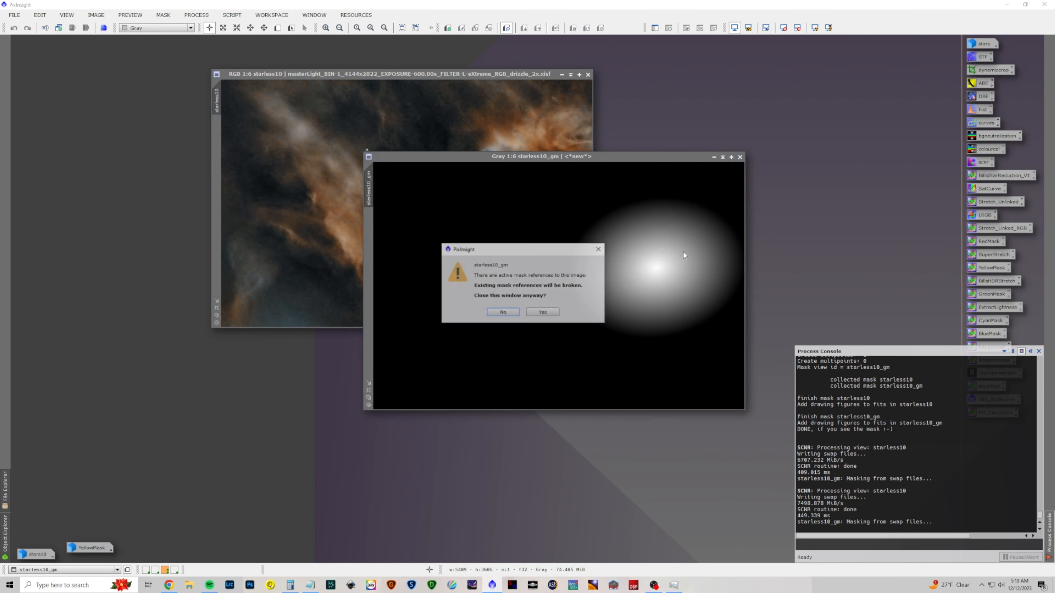
pyautogui.click(540, 312)
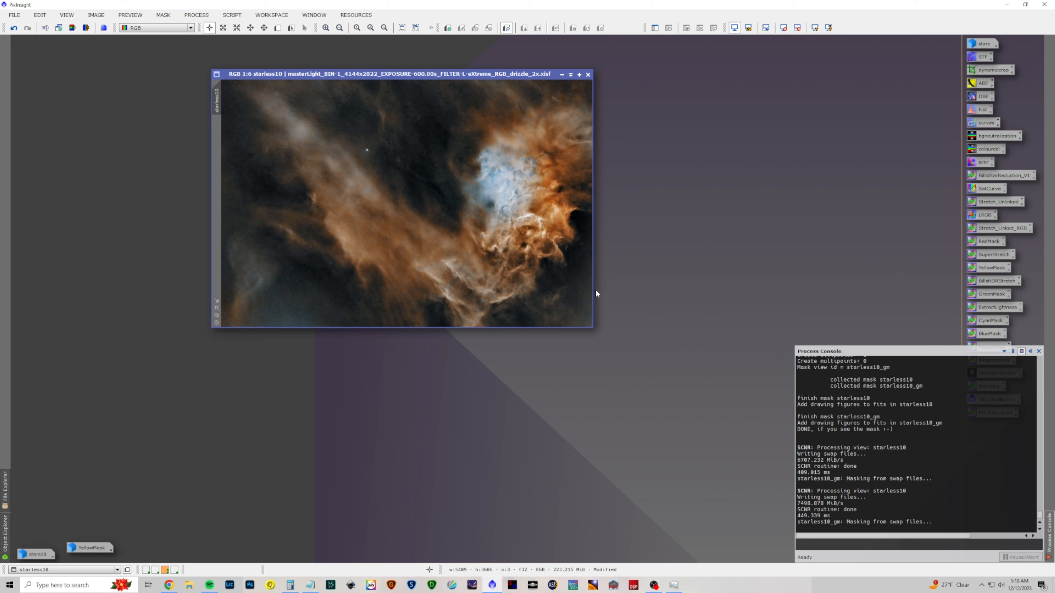
# Reopen GeneralizedHyperbolicStretch and use a dark background sample of about 0.132 from starless10 as the symmetry point.
pyautogui.click(196, 15)
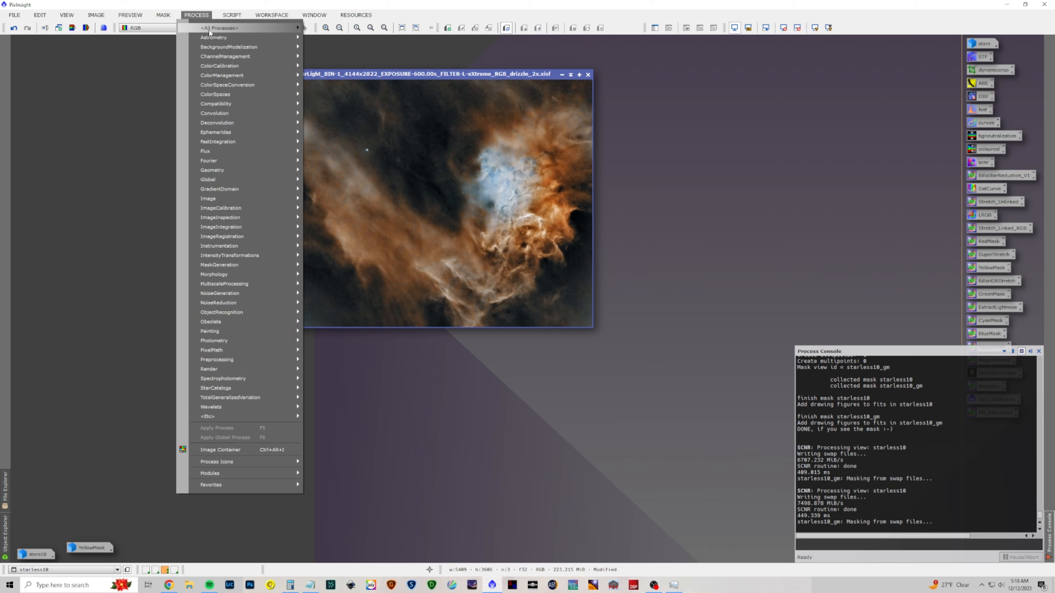
pyautogui.moveTo(210, 29)
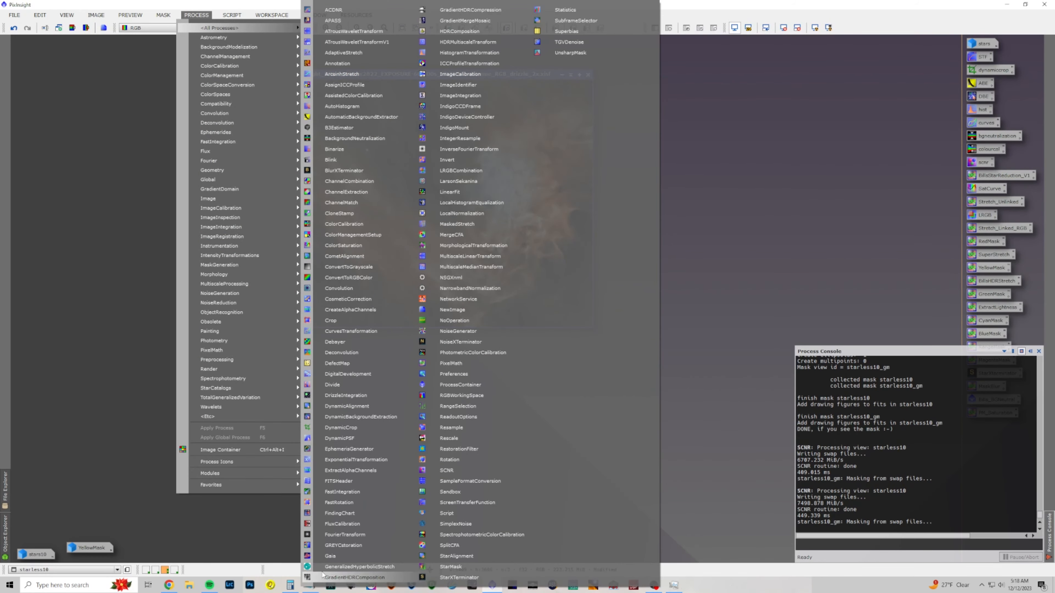
pyautogui.click(341, 567)
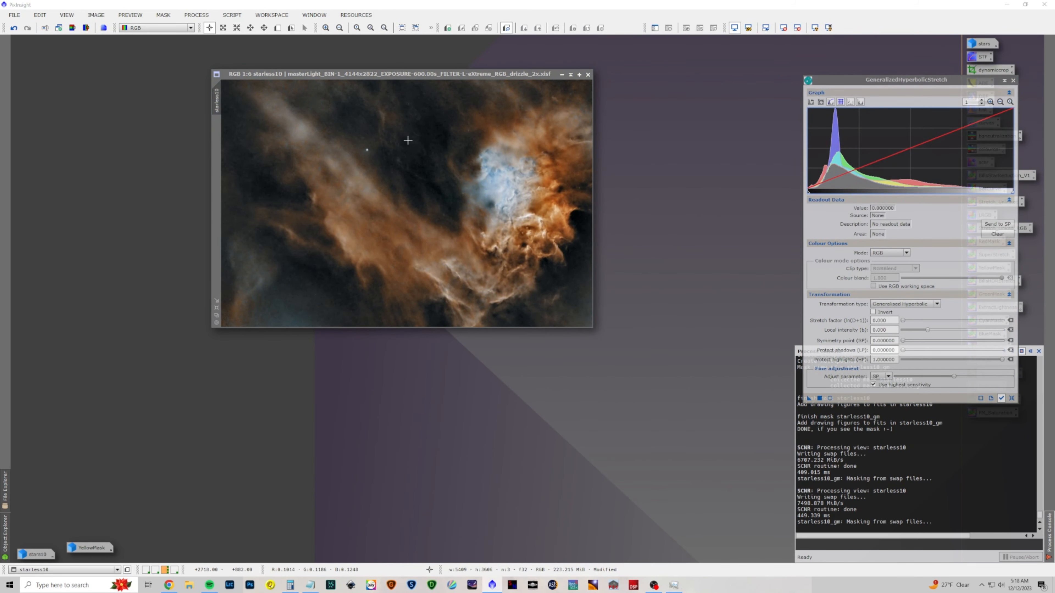
pyautogui.click(399, 141)
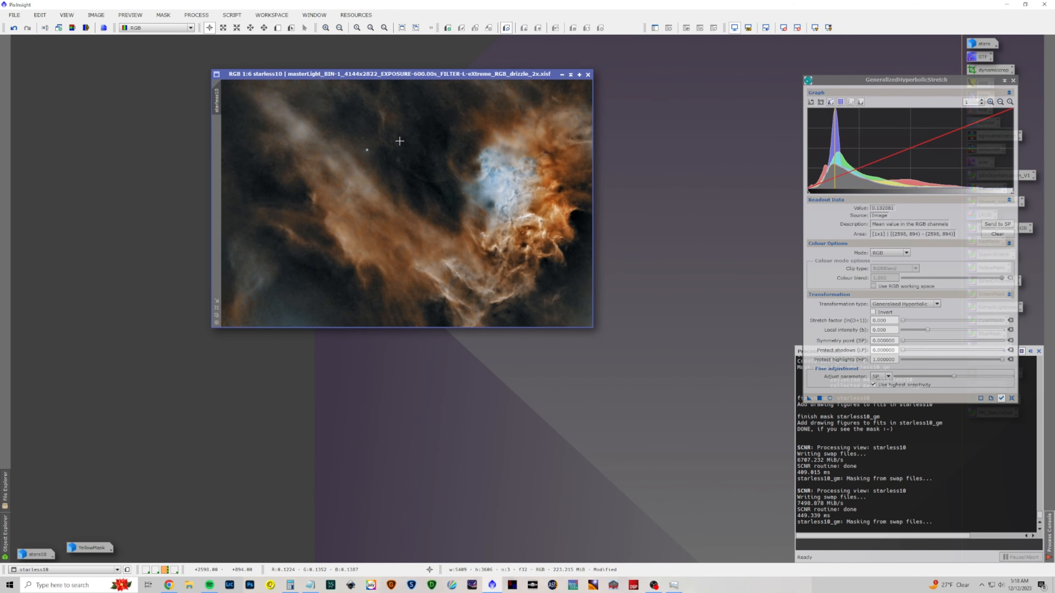
pyautogui.click(997, 224)
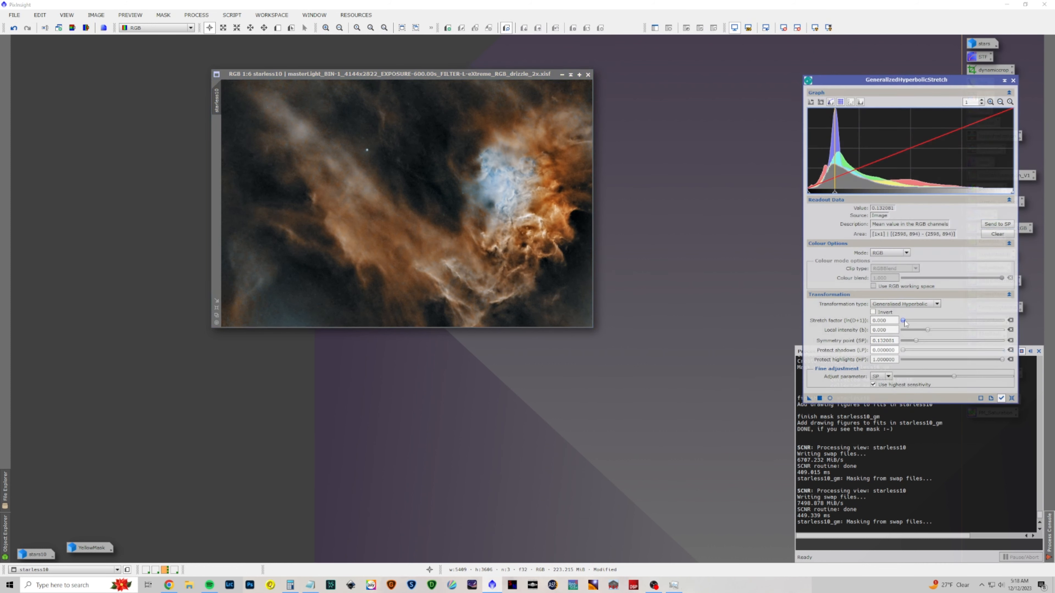
# Preview a hyperbolic stretch of starless10 with stretch factor 0.920, local intensity about -1.94 and highlight protection 0.24.
pyautogui.moveTo(905, 324); pyautogui.dragTo(908, 323)
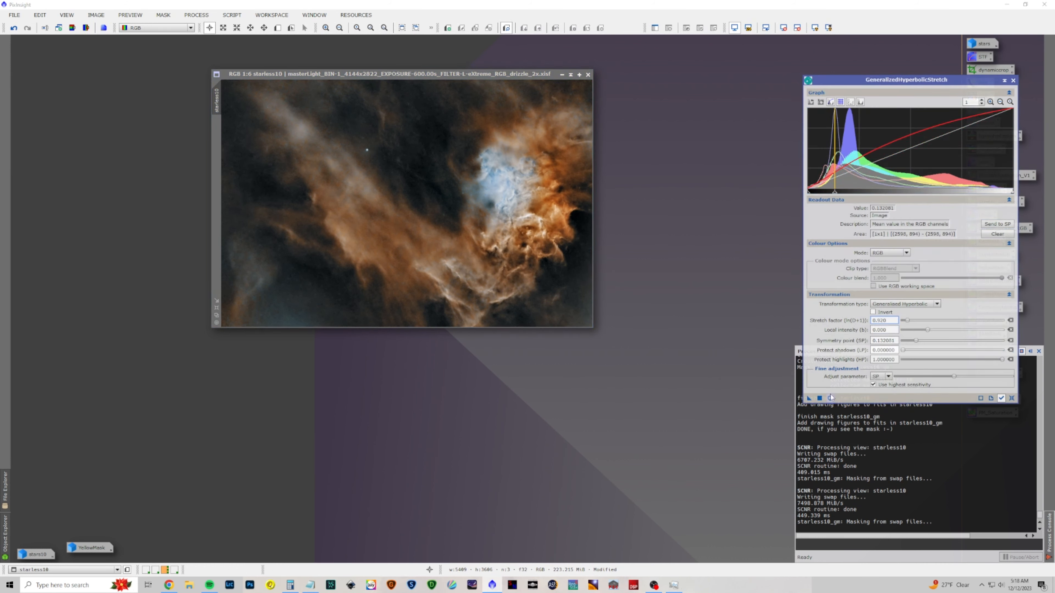
pyautogui.click(830, 398)
pyautogui.moveTo(908, 324); pyautogui.dragTo(927, 333)
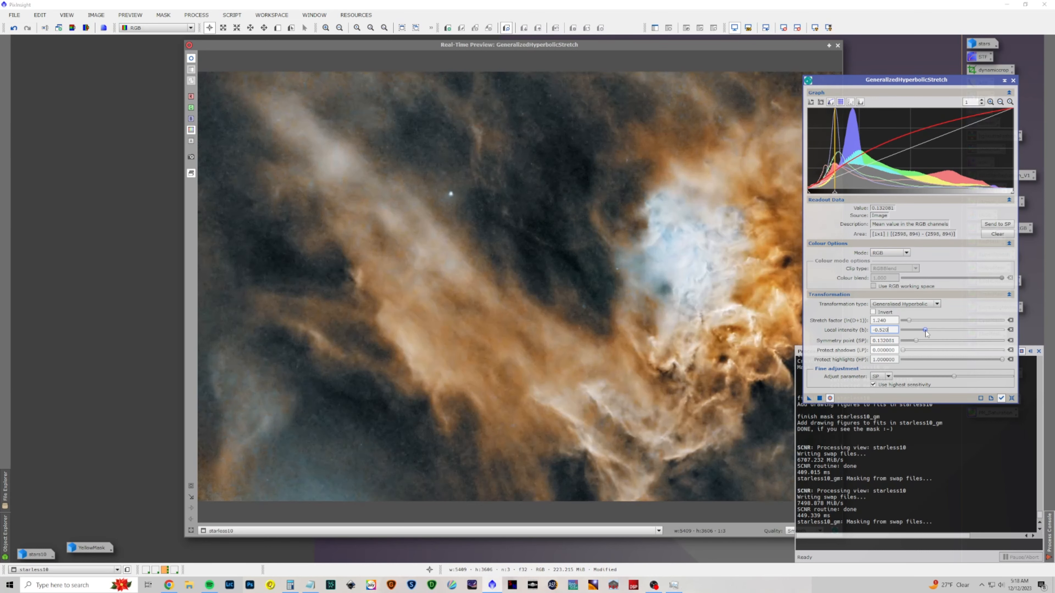
pyautogui.moveTo(1003, 359); pyautogui.dragTo(919, 331)
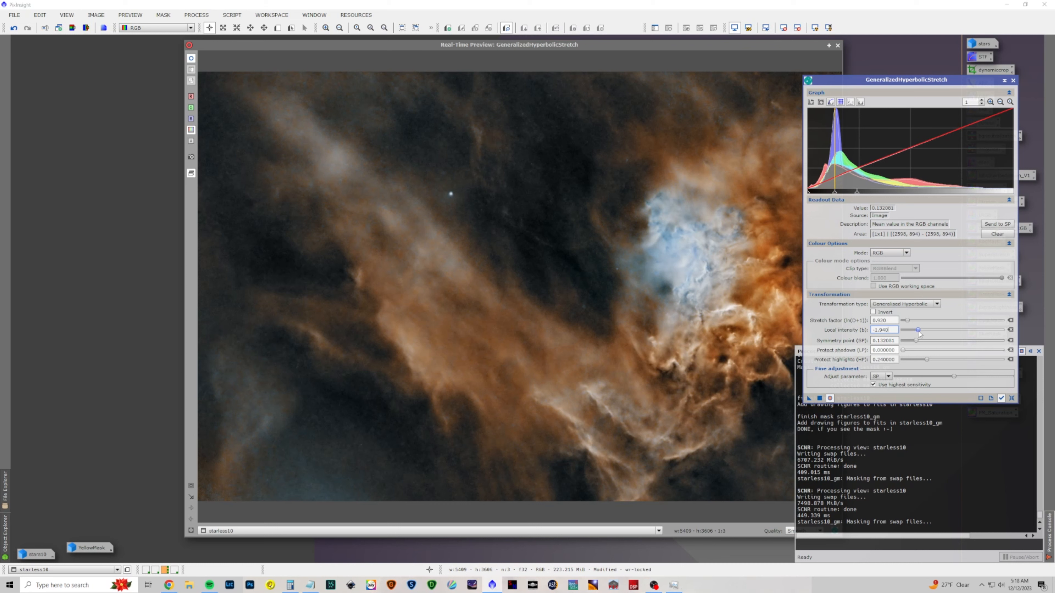
# Compare starless10 with and without the stretch by turning the real-time preview off and on several times.
pyautogui.click(831, 399)
pyautogui.click(831, 398)
pyautogui.click(831, 399)
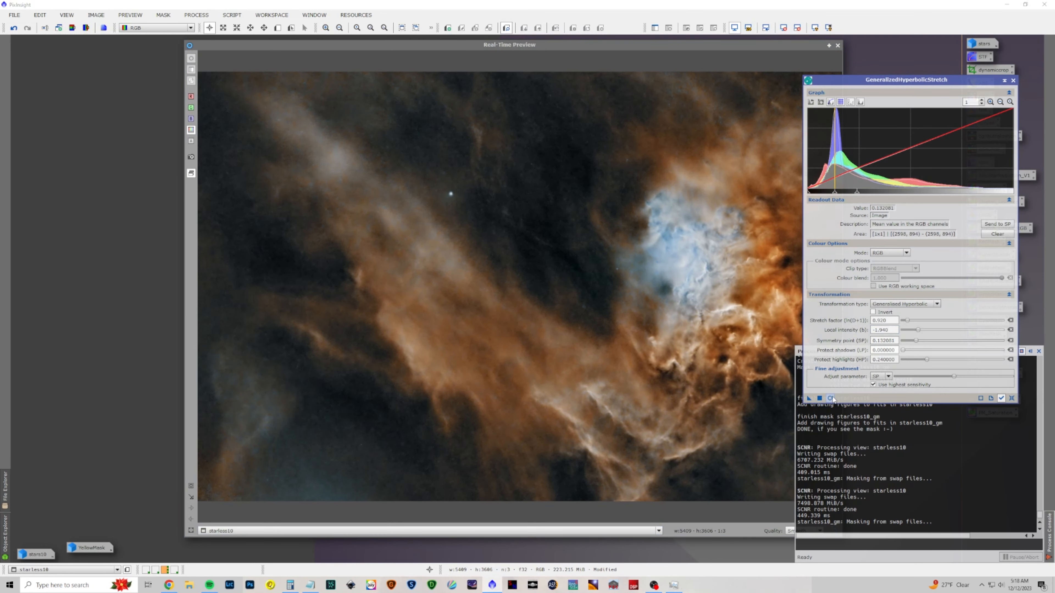
pyautogui.click(831, 398)
pyautogui.click(831, 399)
pyautogui.click(831, 399)
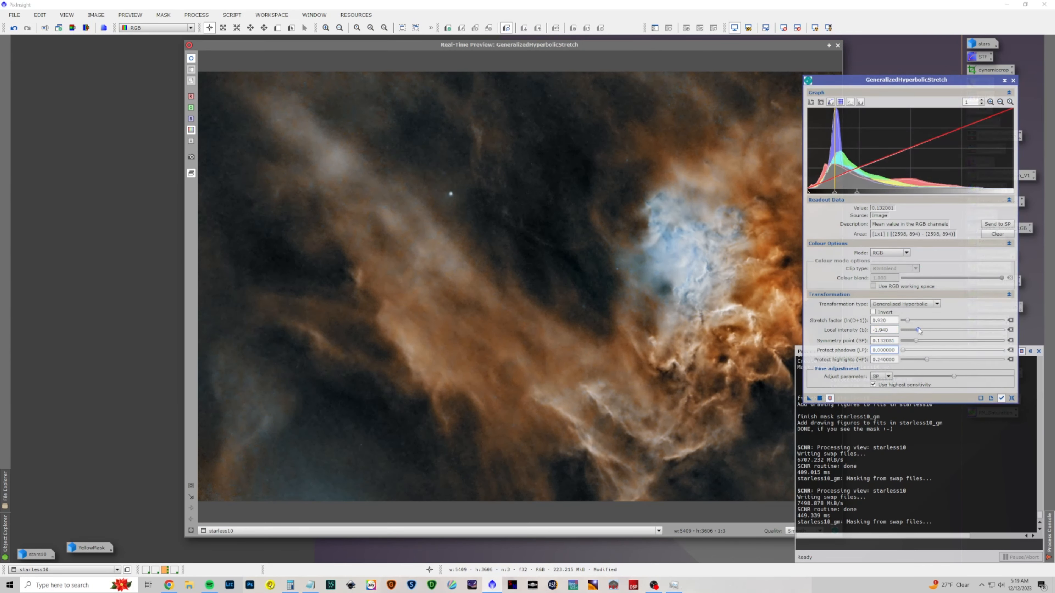
# Raise the local intensity to about 1.3, apply the stretch to starless10, reset the process, and close it with its preview.
pyautogui.moveTo(917, 329)
pyautogui.mouseDown()
pyautogui.moveTo(951, 330)
pyautogui.moveTo(935, 330)
pyautogui.mouseUp()
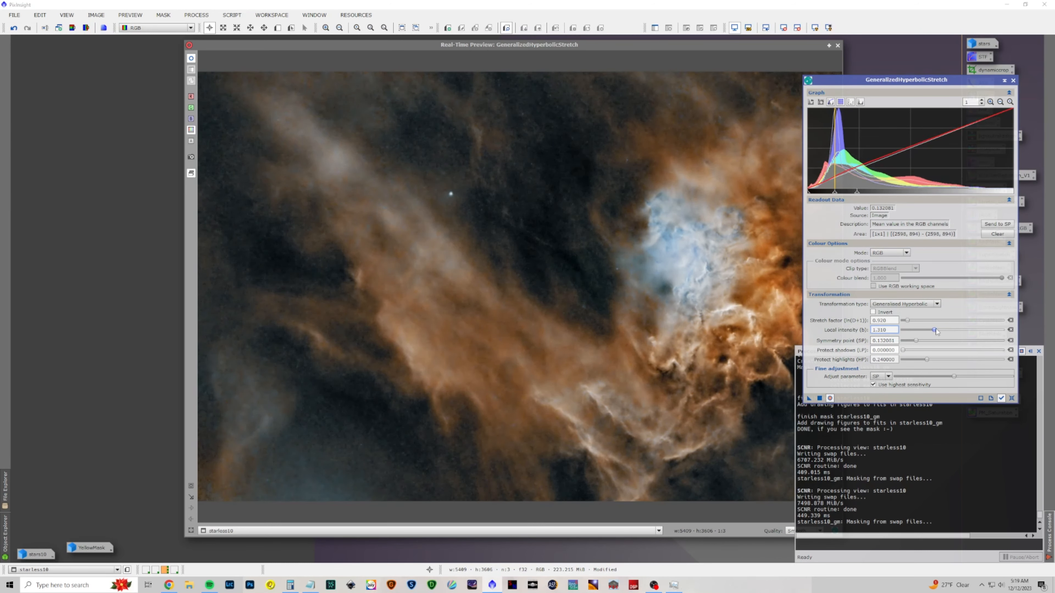
pyautogui.click(830, 398)
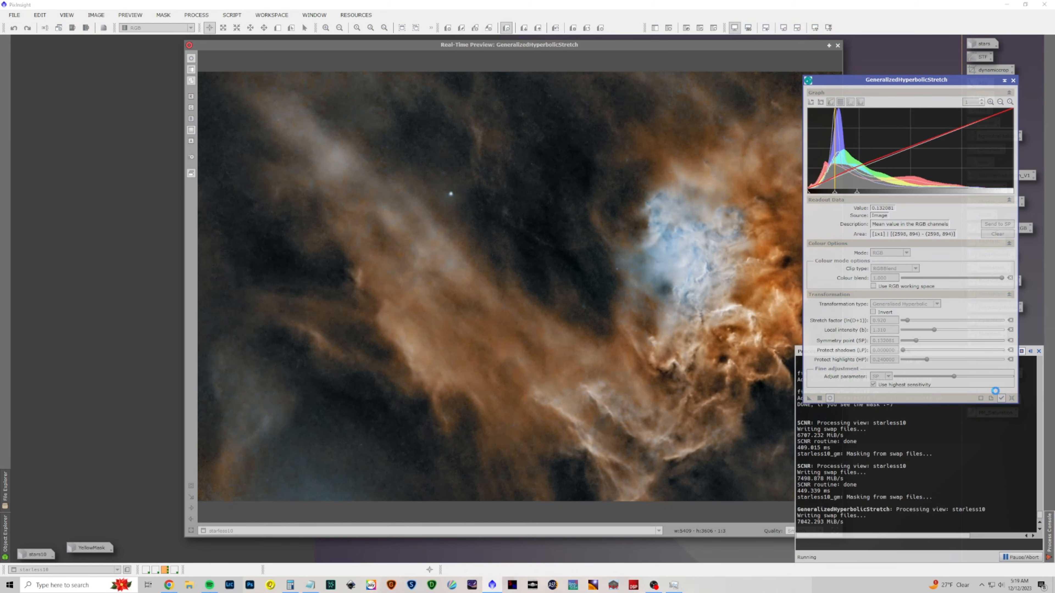
pyautogui.click(1011, 398)
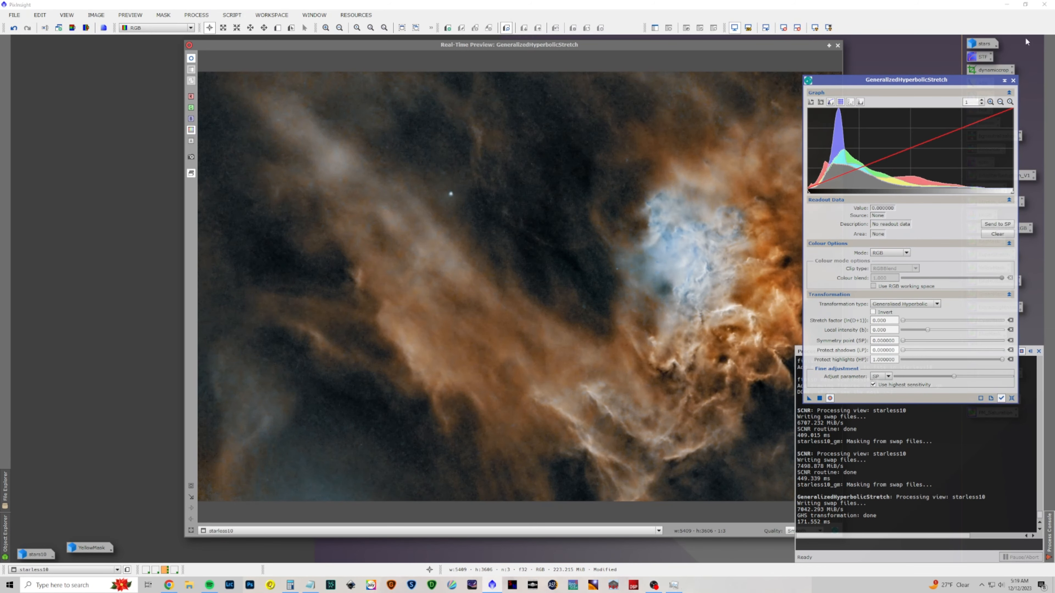
pyautogui.click(1013, 80)
pyautogui.click(837, 44)
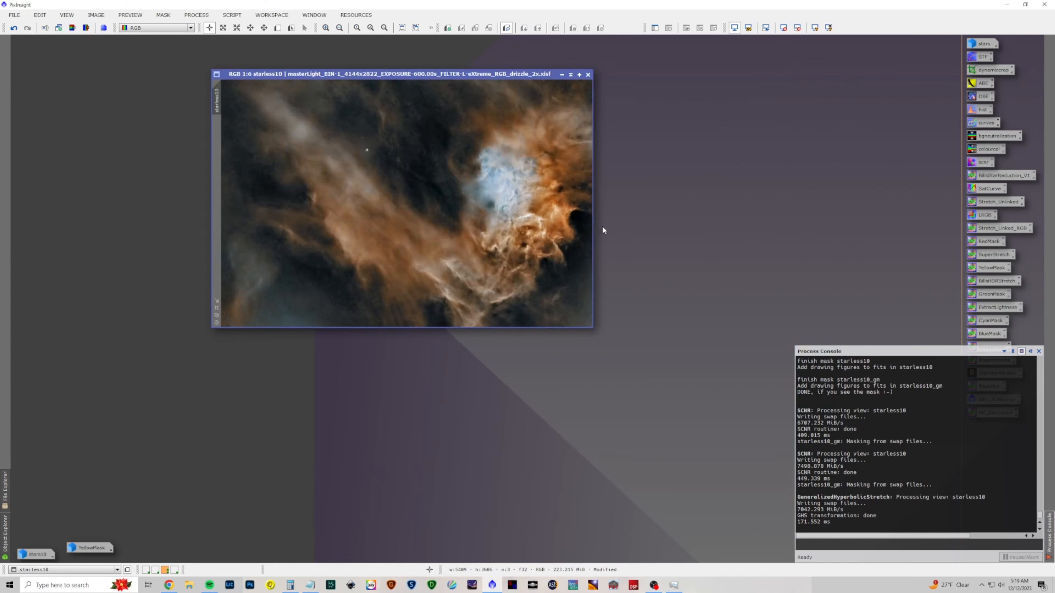
# Restore the minimized stars10 image and enter the screen expression ~((~starless10)*(~stars10)) in PixelMath.
pyautogui.doubleClick(36, 554)
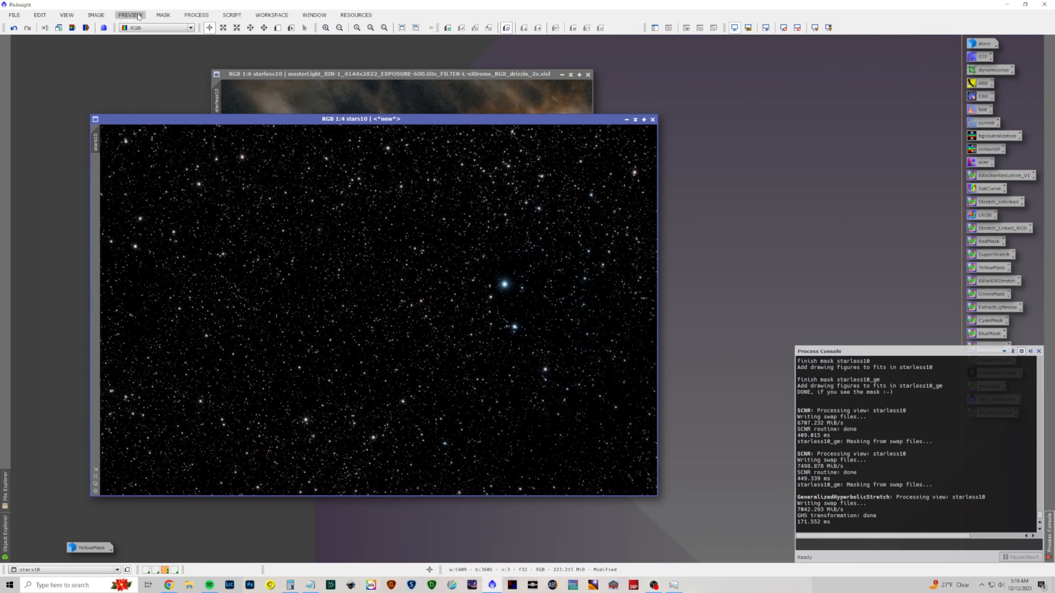
pyautogui.click(208, 20)
pyautogui.moveTo(232, 28)
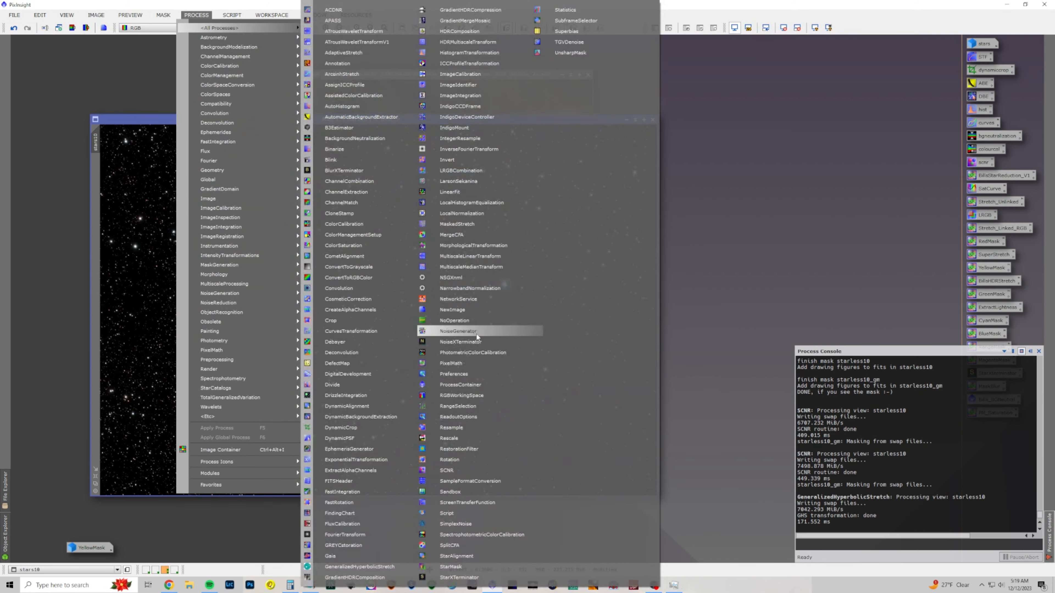
pyautogui.click(467, 366)
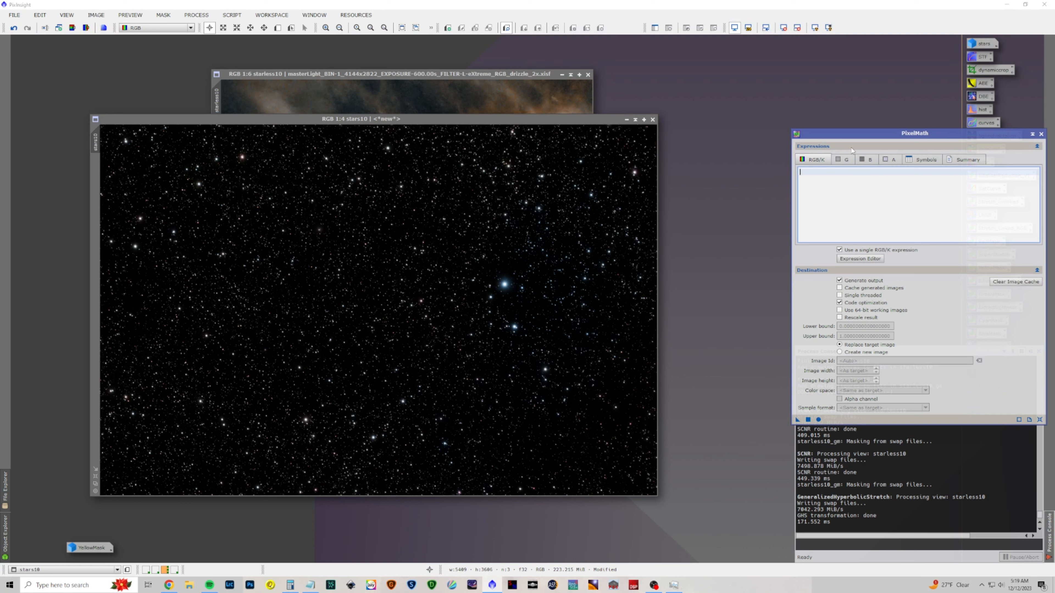
pyautogui.moveTo(852, 134); pyautogui.dragTo(744, 132)
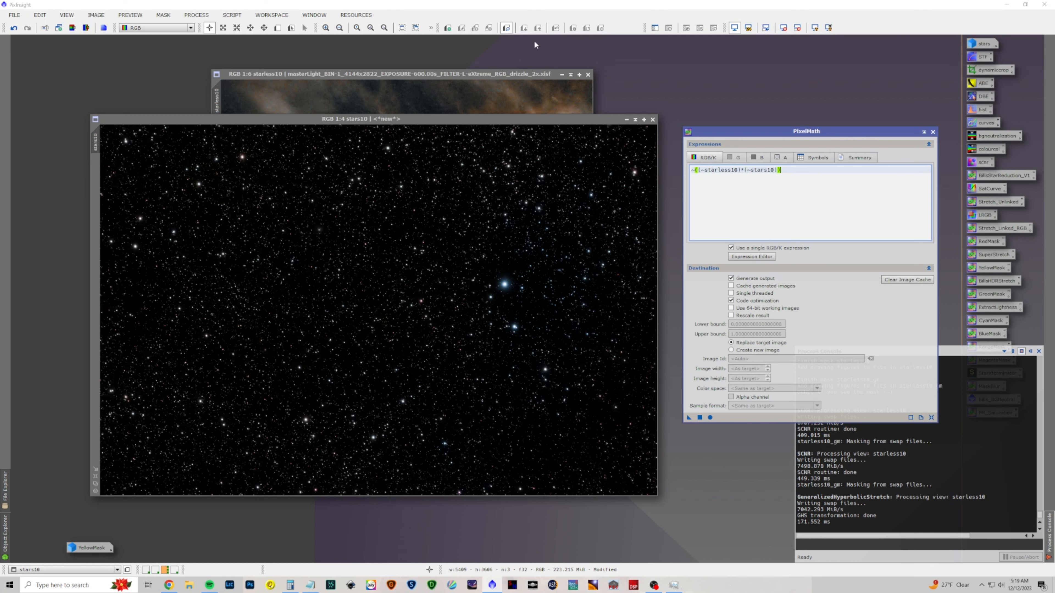
# Apply the PixelMath expression to starless10, close PixelMath, minimize stars10, and reposition the combined image in the workspace.
pyautogui.click(501, 78)
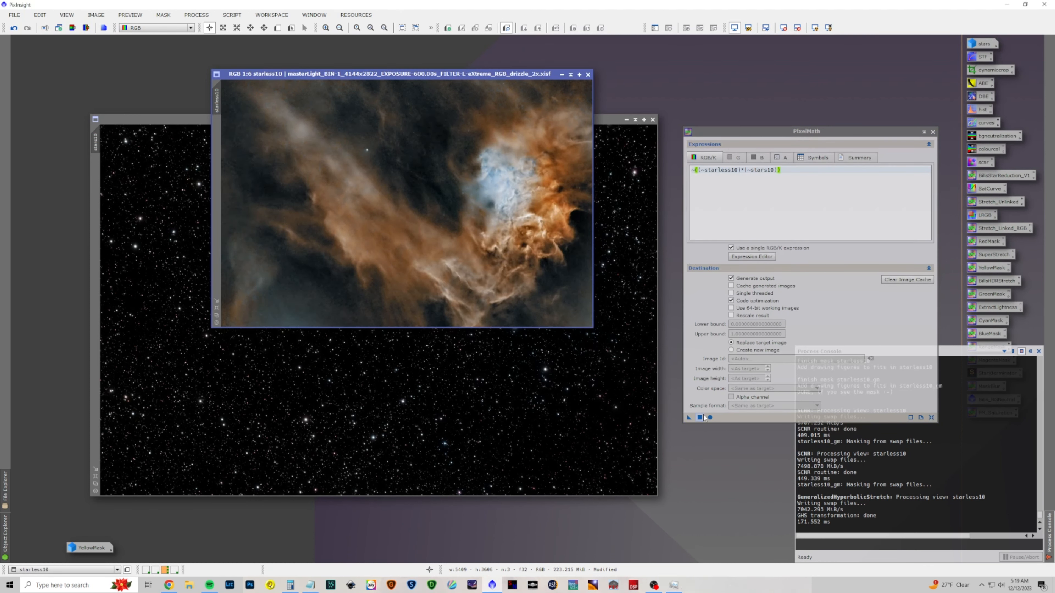
pyautogui.moveTo(689, 417); pyautogui.dragTo(460, 243)
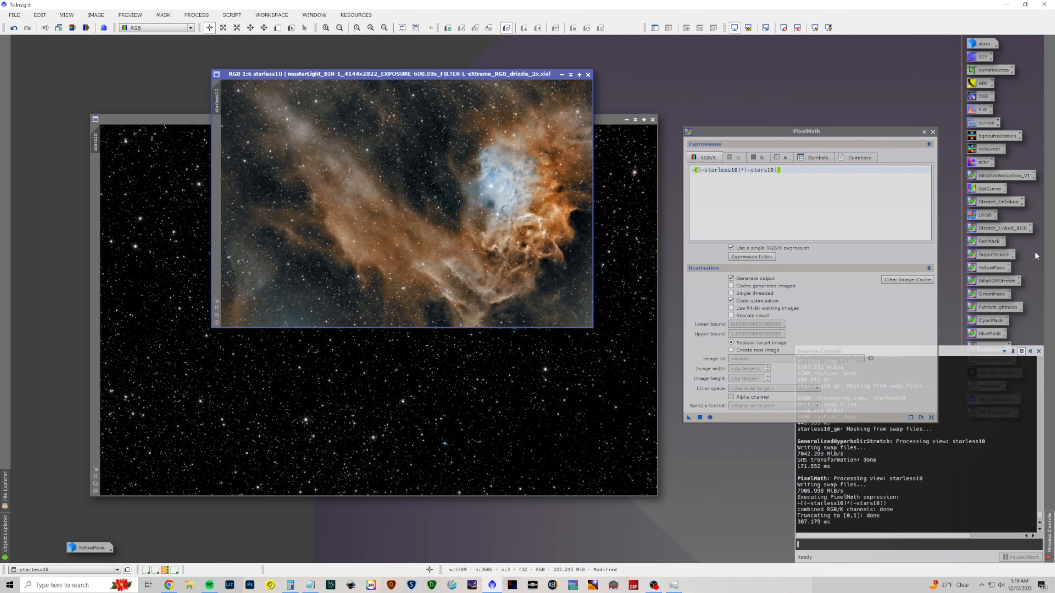
pyautogui.click(932, 132)
pyautogui.click(627, 119)
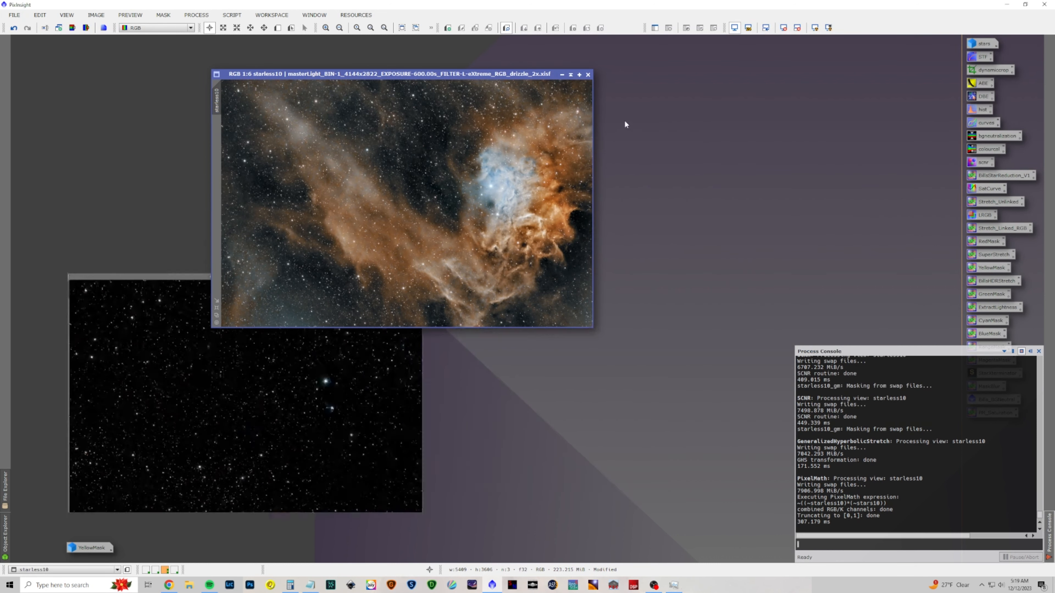
pyautogui.moveTo(450, 76); pyautogui.dragTo(553, 102)
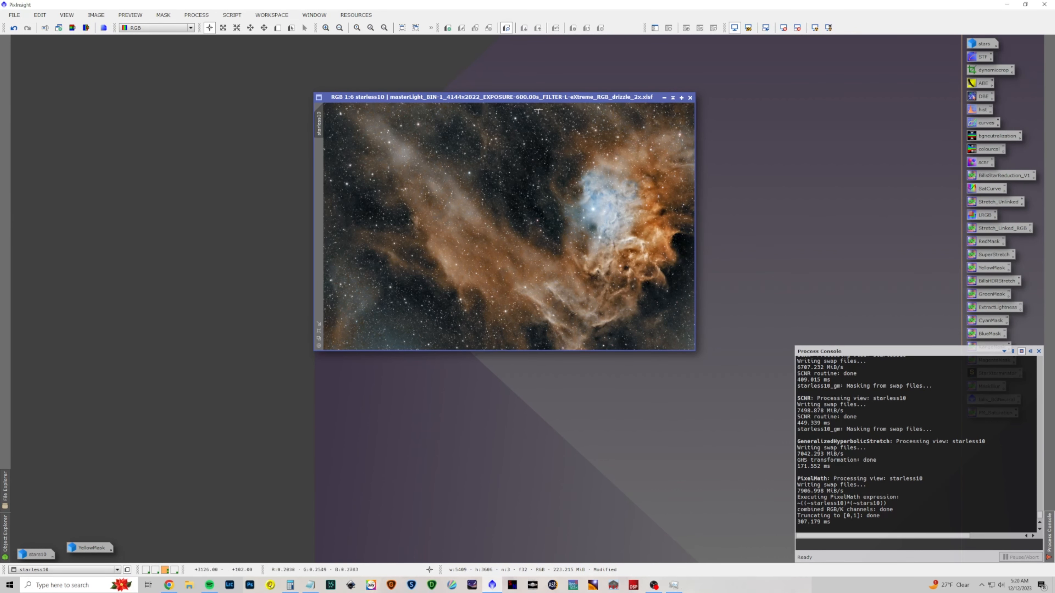
pyautogui.moveTo(534, 98); pyautogui.dragTo(466, 102)
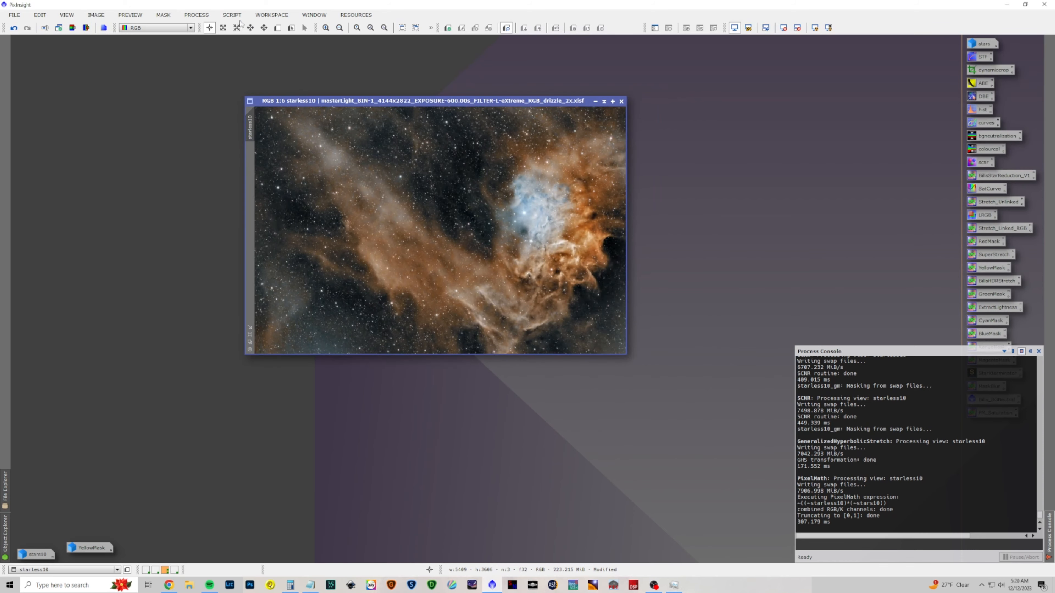
# Open CurvesTransformation with a real-time preview and shape the RGB/K curve with slightly lowered shadows and a highlight point at about 0.739 input, 0.731 output.
pyautogui.click(203, 16)
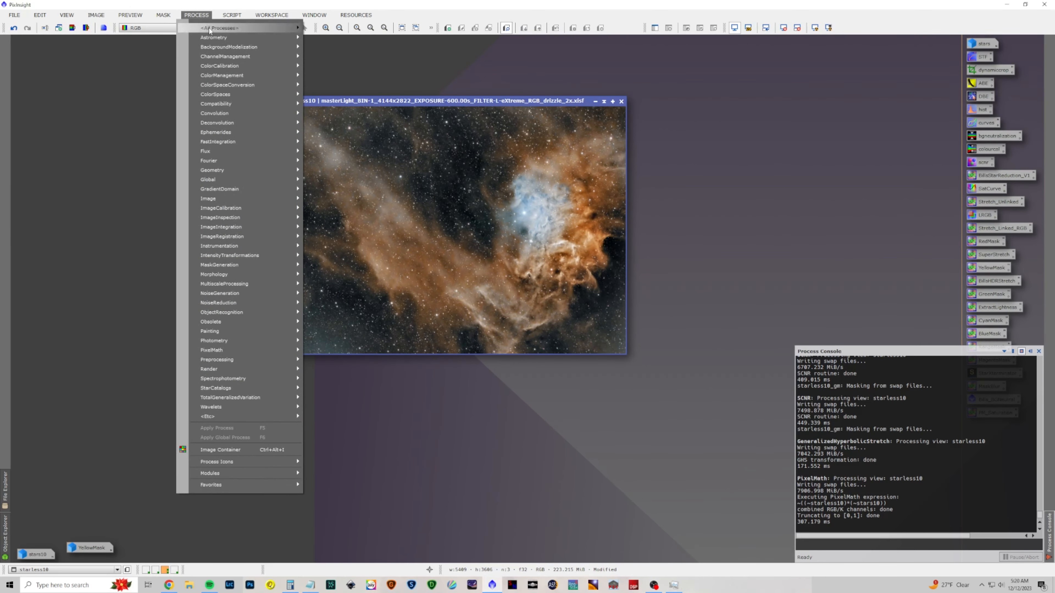
pyautogui.moveTo(220, 28)
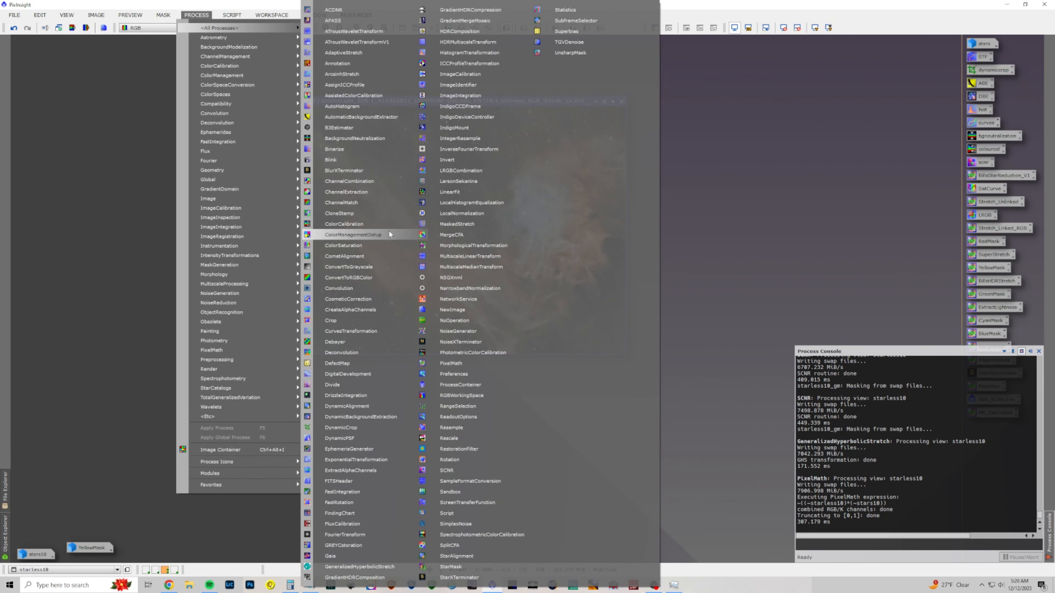
pyautogui.click(379, 330)
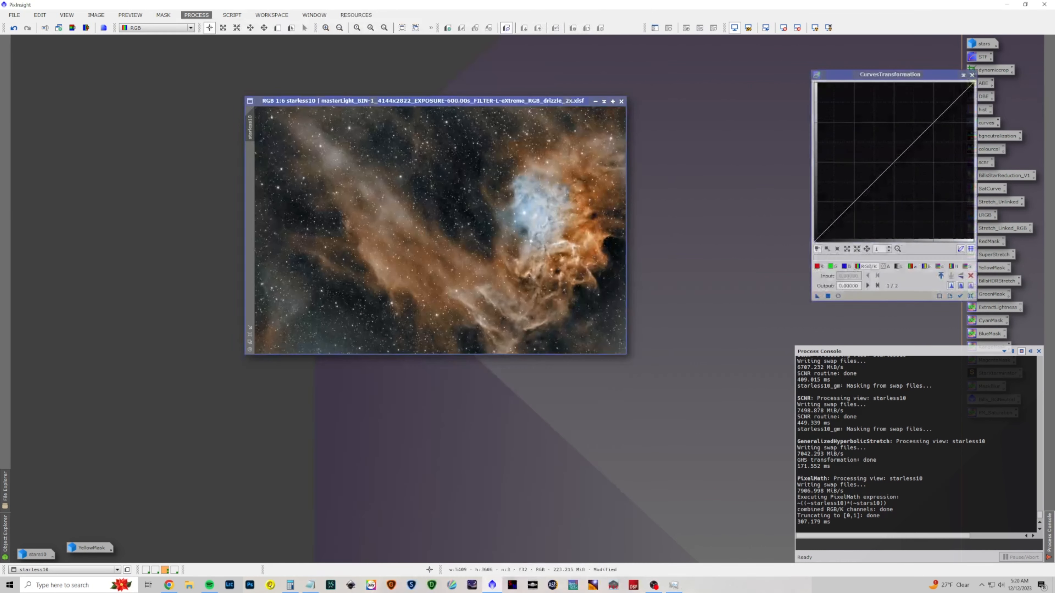
pyautogui.moveTo(893, 76); pyautogui.dragTo(719, 77)
pyautogui.click(664, 209)
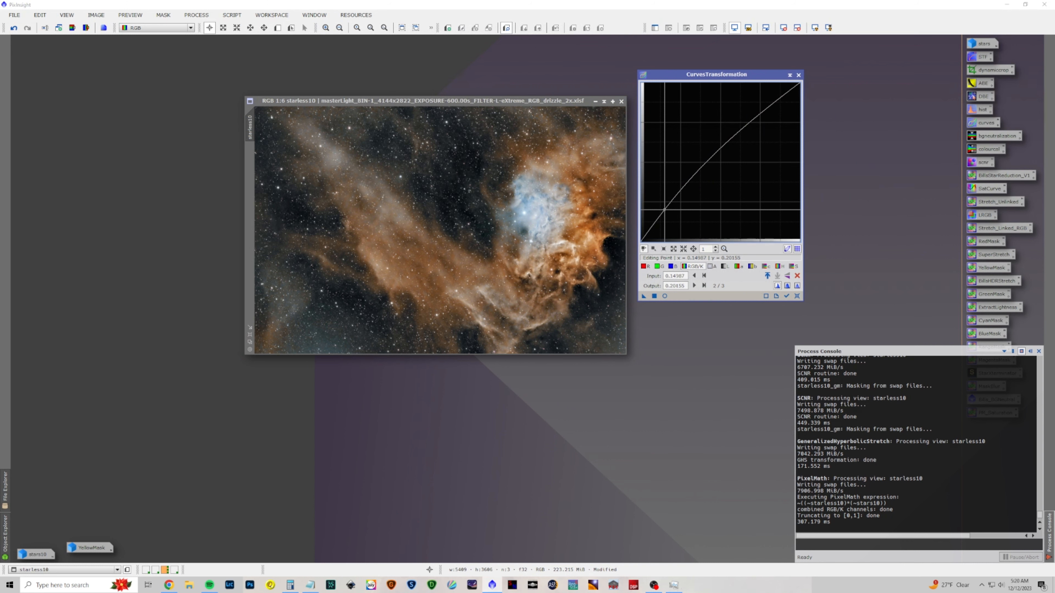
pyautogui.moveTo(665, 209); pyautogui.dragTo(671, 217)
pyautogui.click(664, 296)
pyautogui.moveTo(759, 142); pyautogui.dragTo(758, 125)
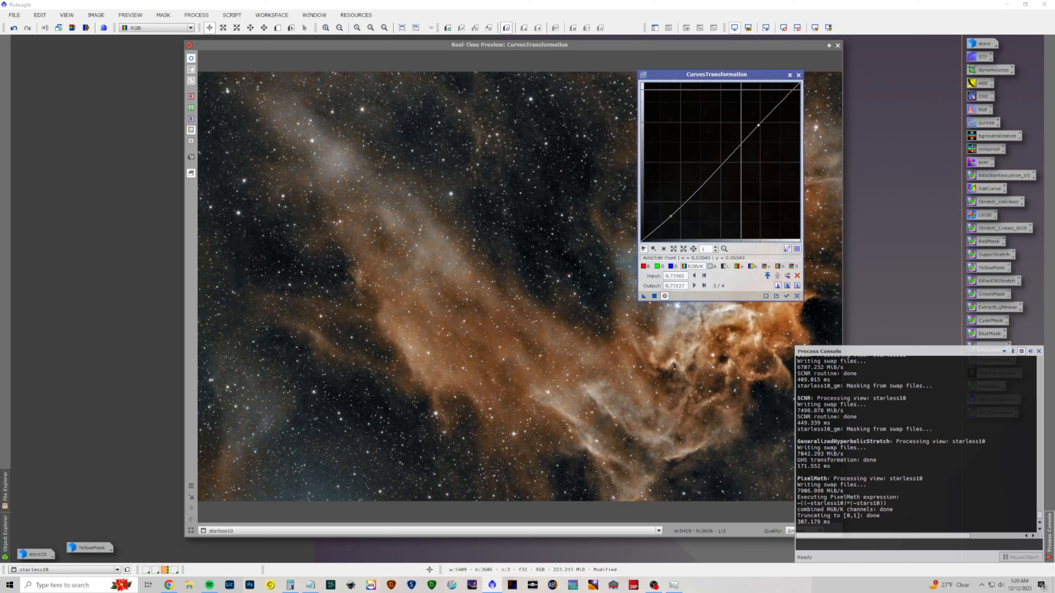
# Check the RGB/K curve on the unobstructed preview and apply it to the combined starless10 image.
pyautogui.moveTo(706, 74); pyautogui.dragTo(943, 80)
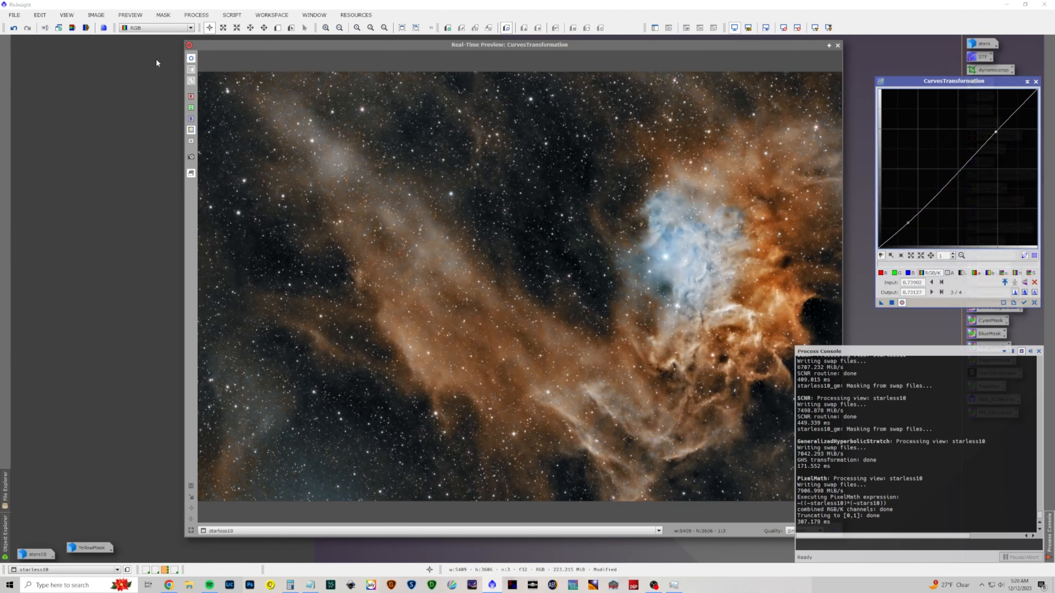
pyautogui.click(190, 59)
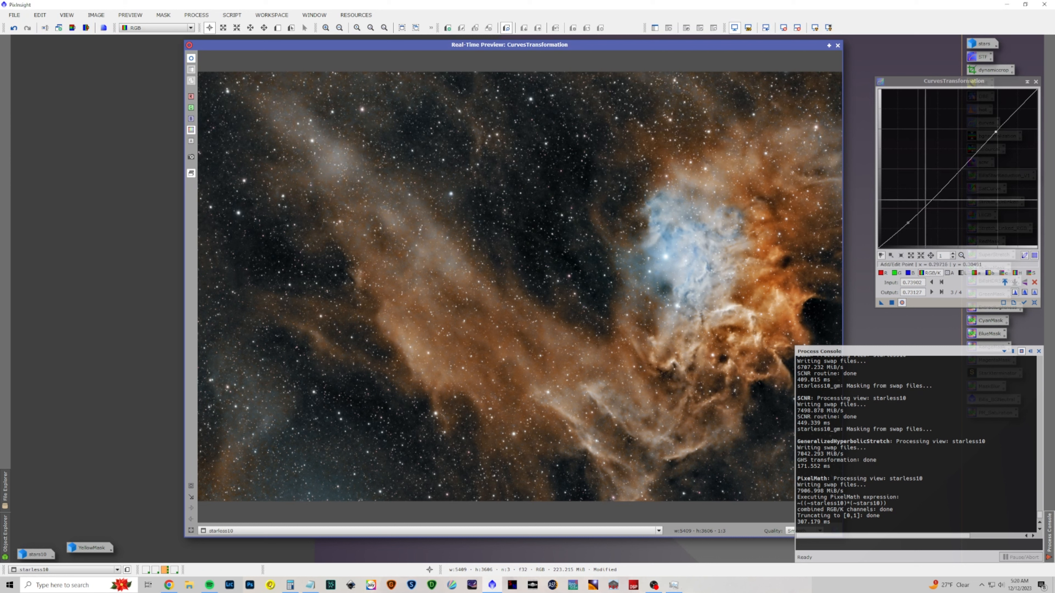
pyautogui.click(892, 302)
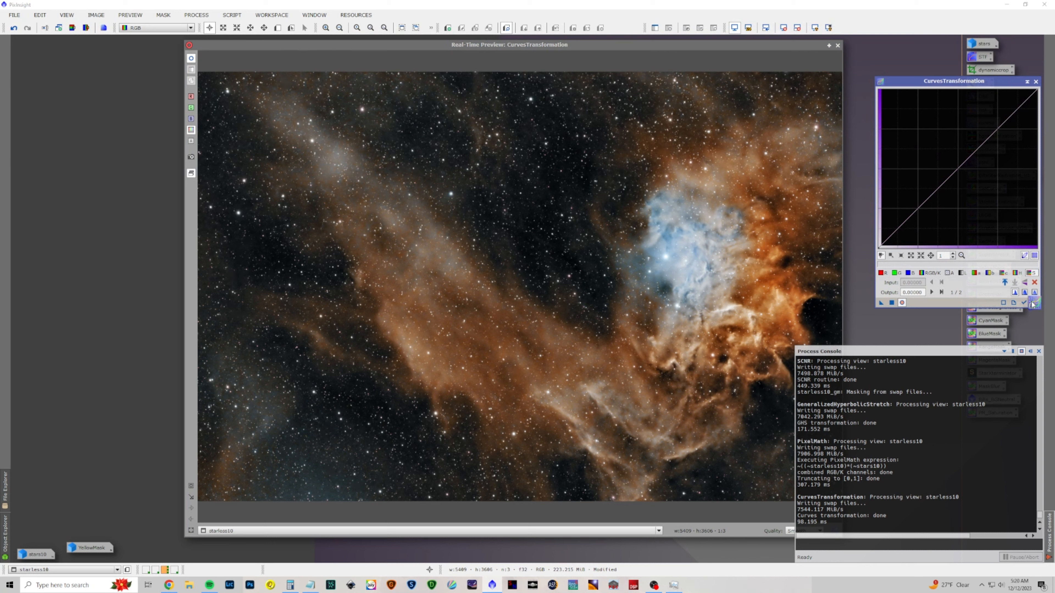
# Shape the red channel curve with slightly raised midtones at about 0.53 input and lowered shadows at about 0.11 input, 0.096 output.
pyautogui.click(952, 177)
pyautogui.moveTo(951, 177)
pyautogui.mouseDown()
pyautogui.moveTo(959, 187)
pyautogui.moveTo(949, 175)
pyautogui.moveTo(963, 159)
pyautogui.mouseUp()
pyautogui.click(880, 273)
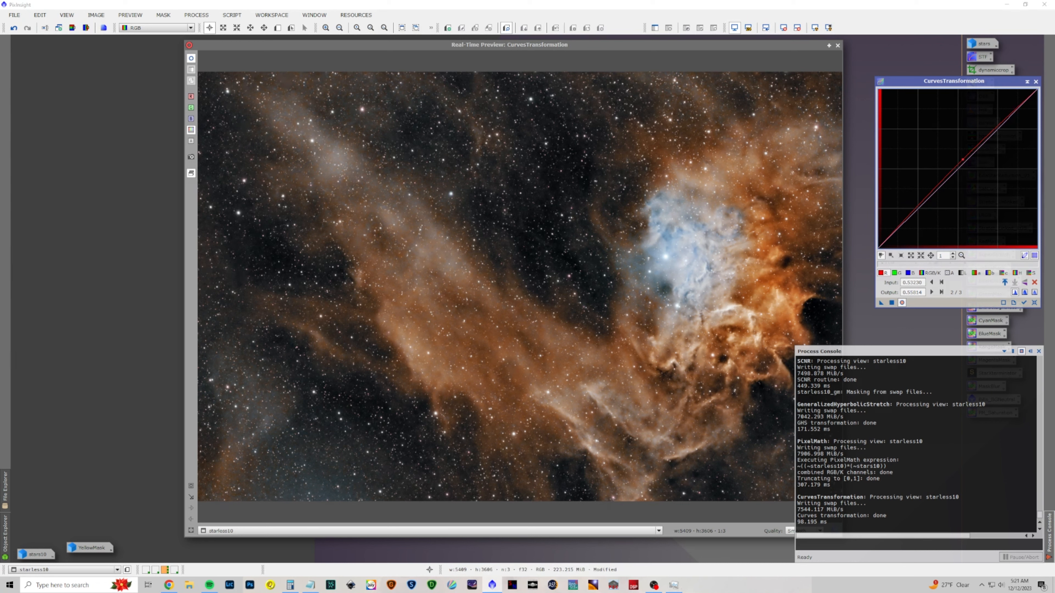
pyautogui.moveTo(896, 229); pyautogui.dragTo(897, 233)
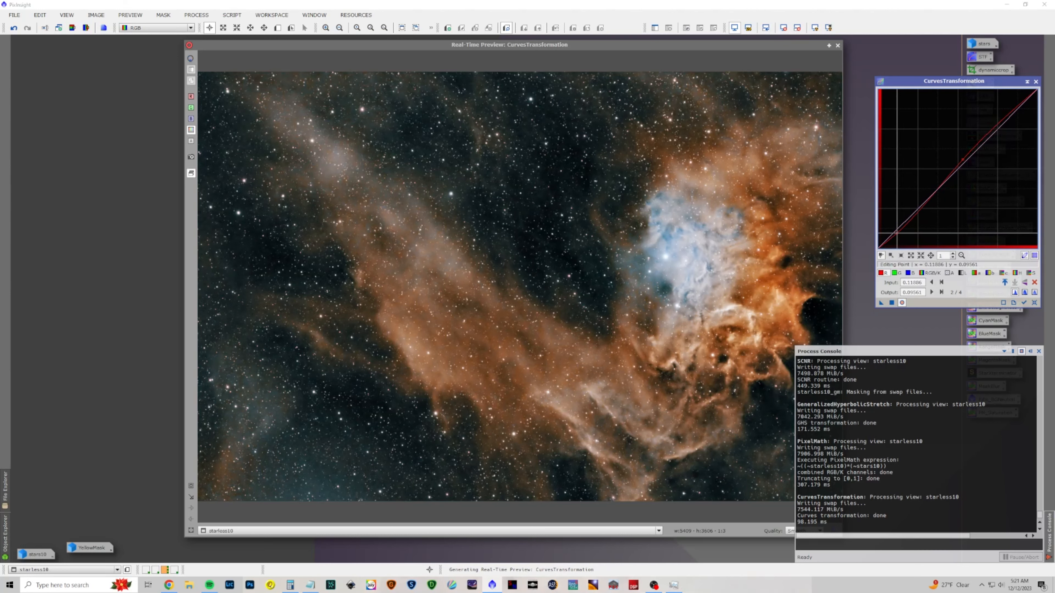
# Apply the red channel curve to starless10, reset CurvesTransformation, and close it together with the real-time preview.
pyautogui.click(892, 302)
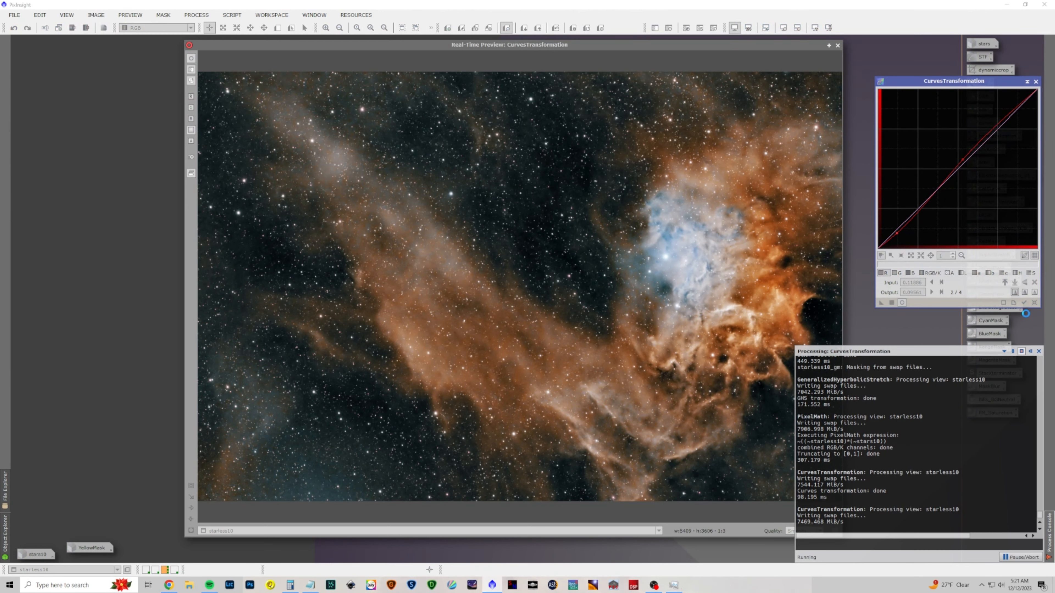
pyautogui.click(1034, 303)
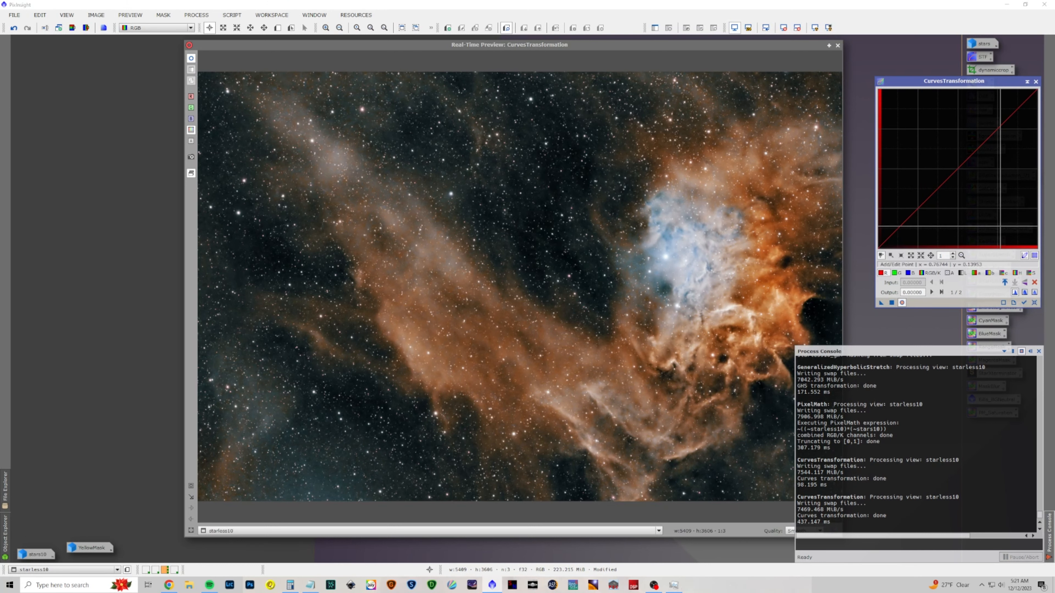
pyautogui.click(1036, 82)
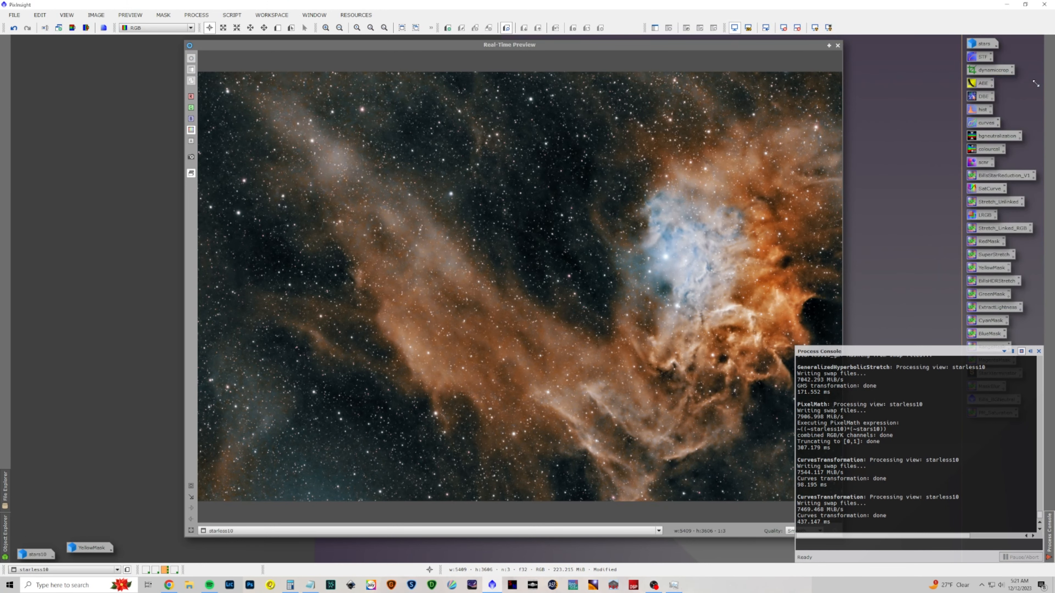
pyautogui.click(837, 45)
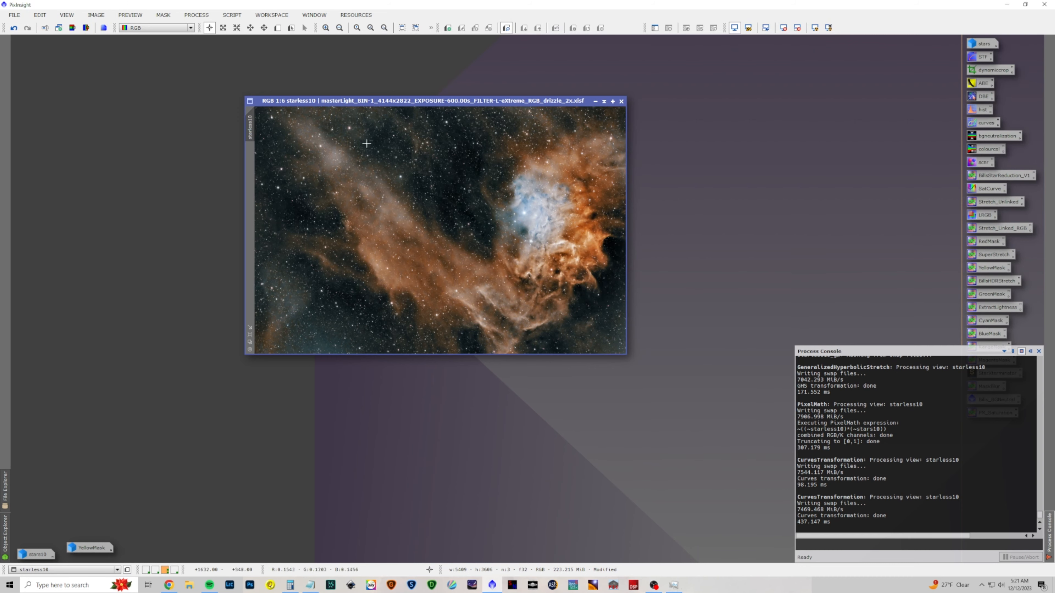
# Run the GraXpert script on starless10 with Subtraction correction and smoothing set to 1.000.
pyautogui.click(193, 16)
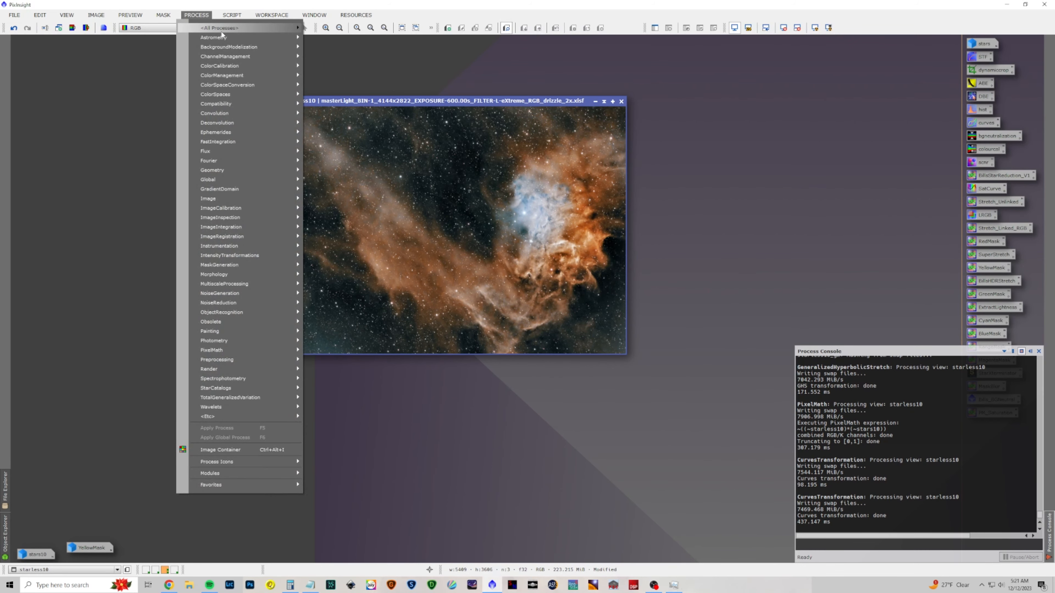
pyautogui.moveTo(215, 28)
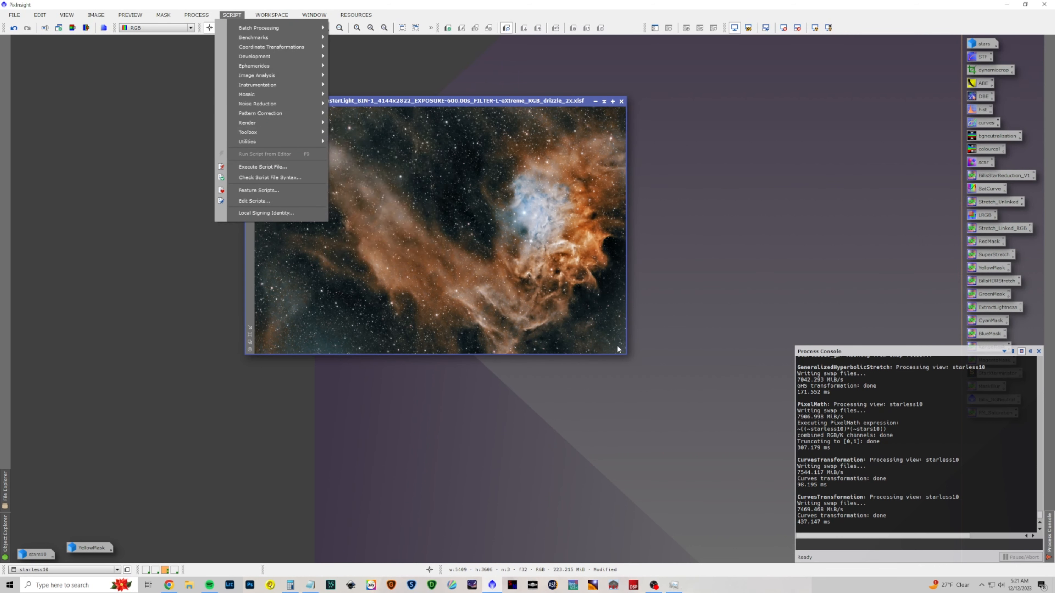
pyautogui.moveTo(262, 132)
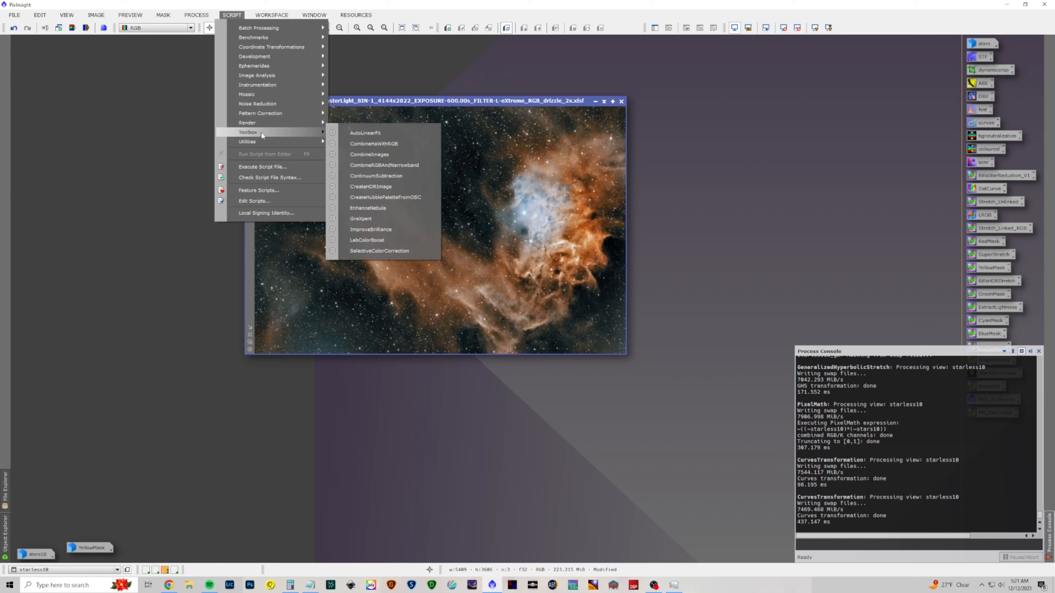
pyautogui.click(374, 216)
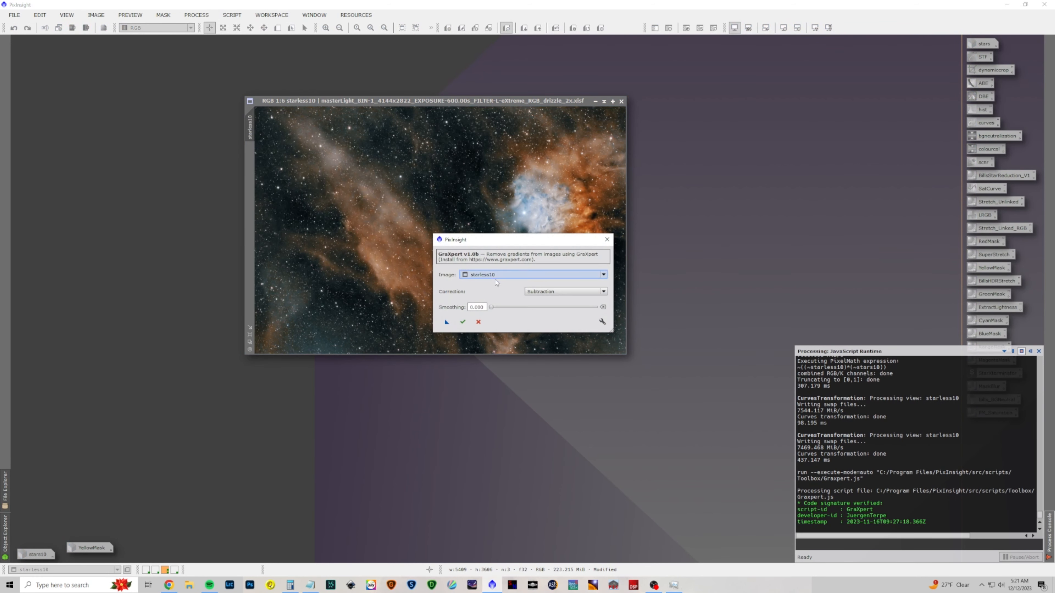
pyautogui.moveTo(491, 307); pyautogui.dragTo(596, 312)
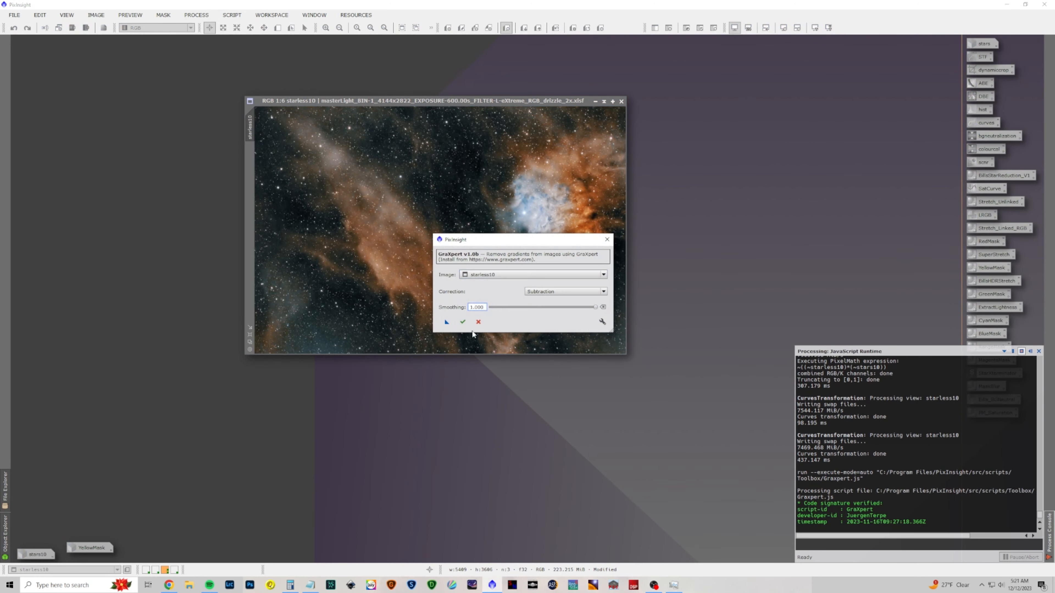
pyautogui.click(463, 323)
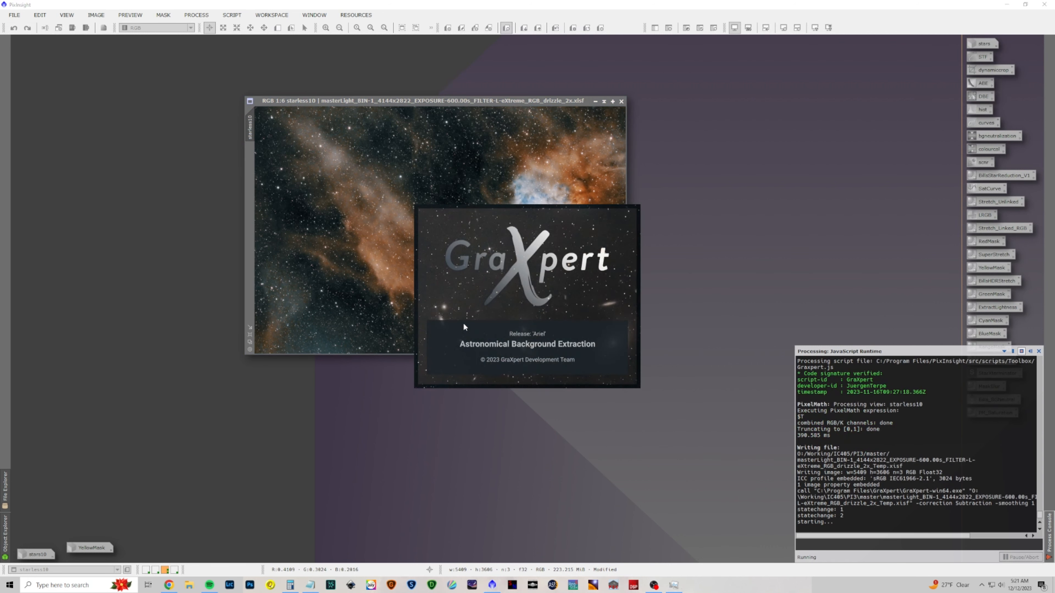
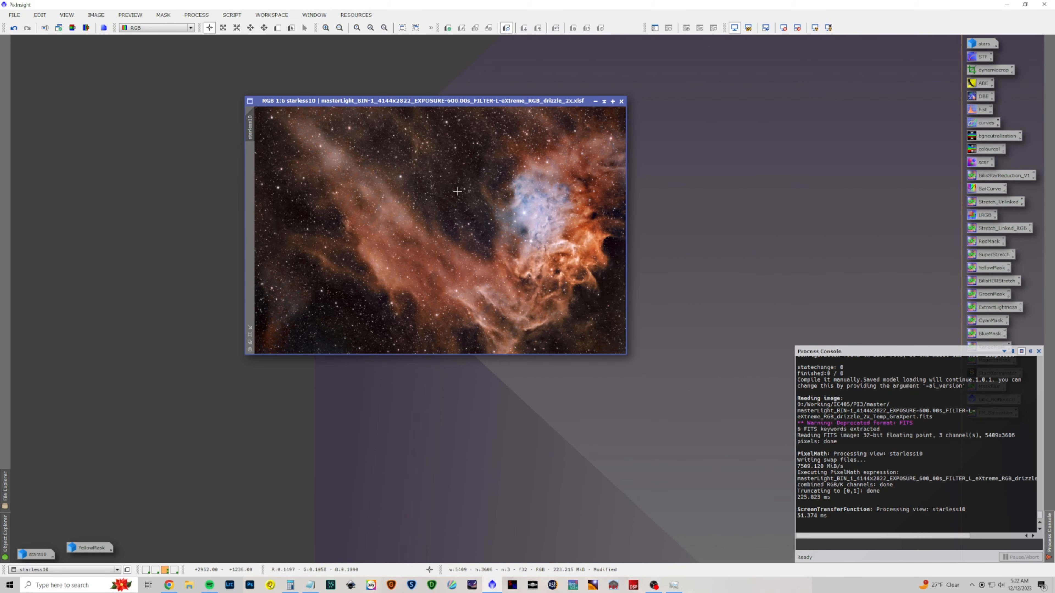
# Apply BackgroundNeutralization to starless10 with the region of interest off and the lower limit at 0, then close the process.
pyautogui.click(189, 16)
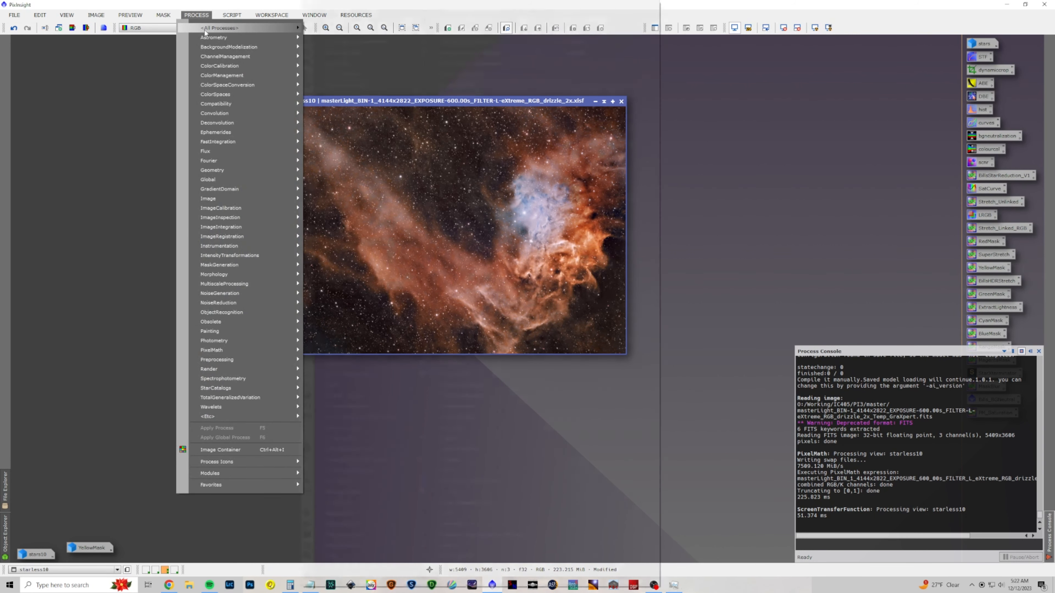
pyautogui.click(391, 142)
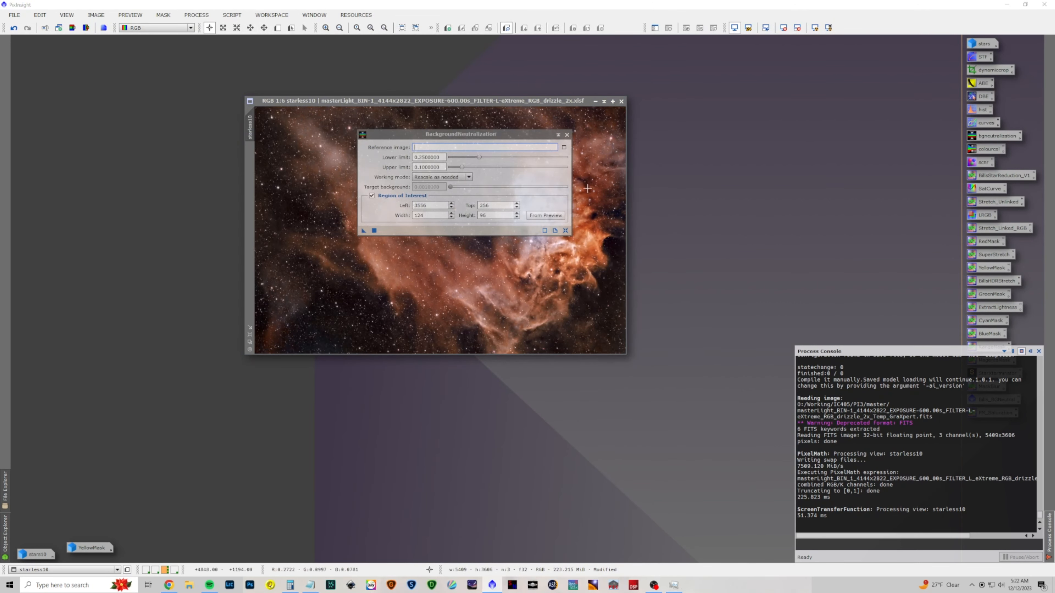
pyautogui.moveTo(530, 138); pyautogui.dragTo(876, 158)
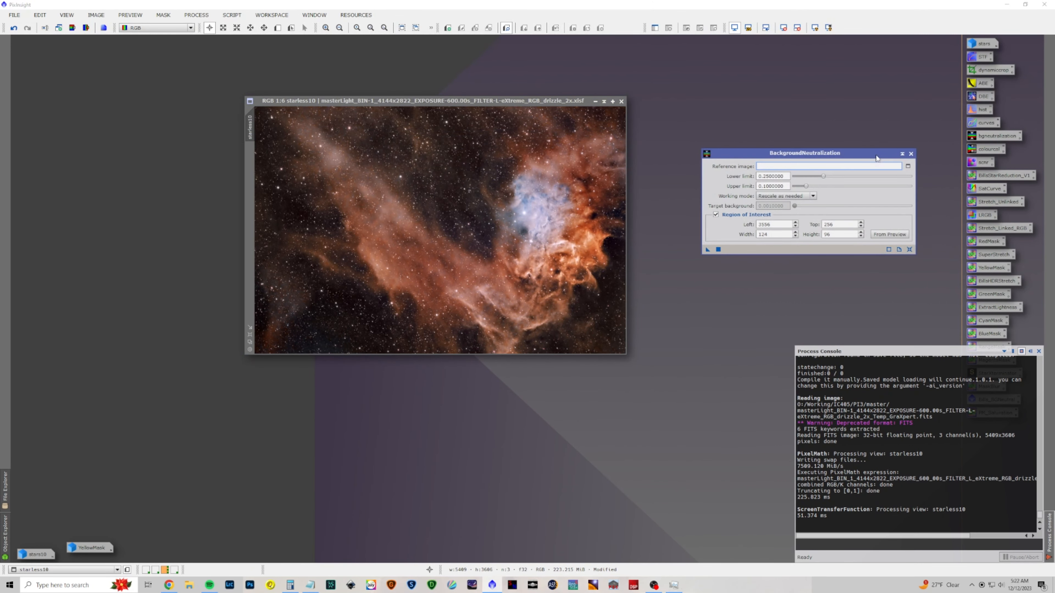
pyautogui.click(716, 215)
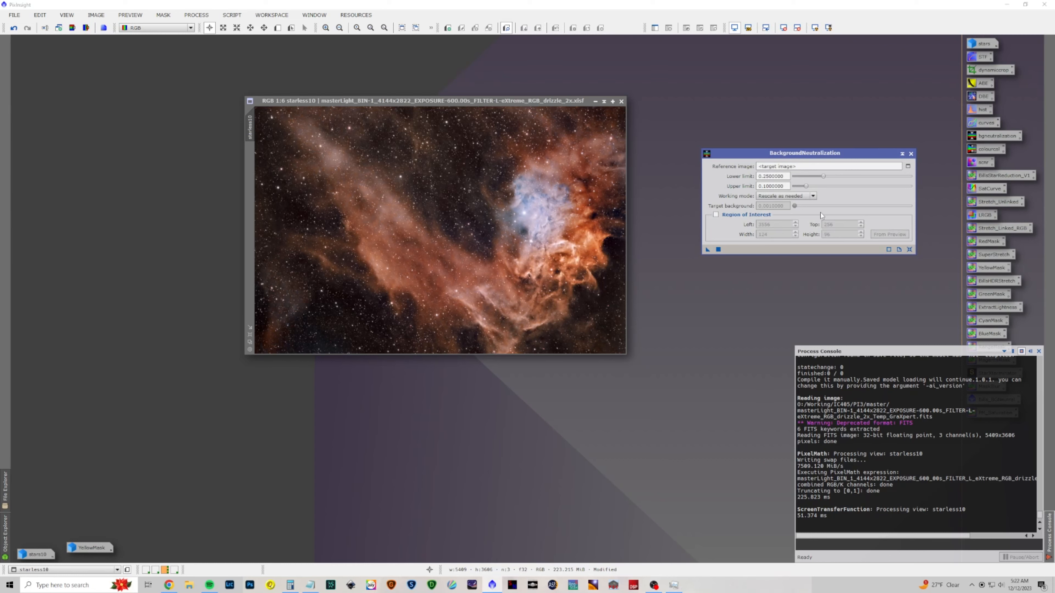
pyautogui.moveTo(824, 176); pyautogui.dragTo(779, 178)
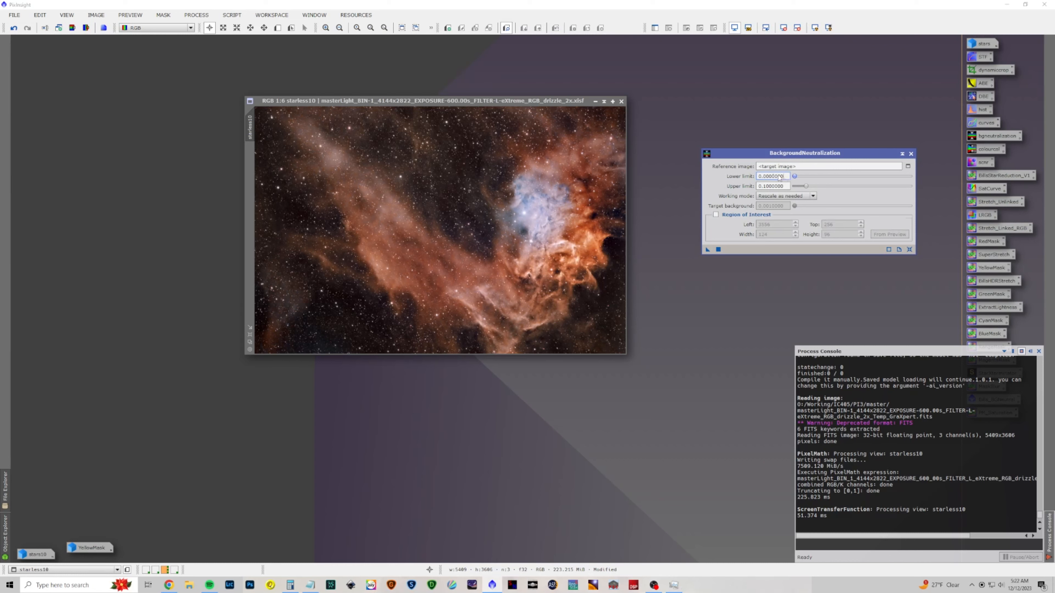
pyautogui.click(909, 250)
pyautogui.moveTo(708, 252); pyautogui.dragTo(319, 303)
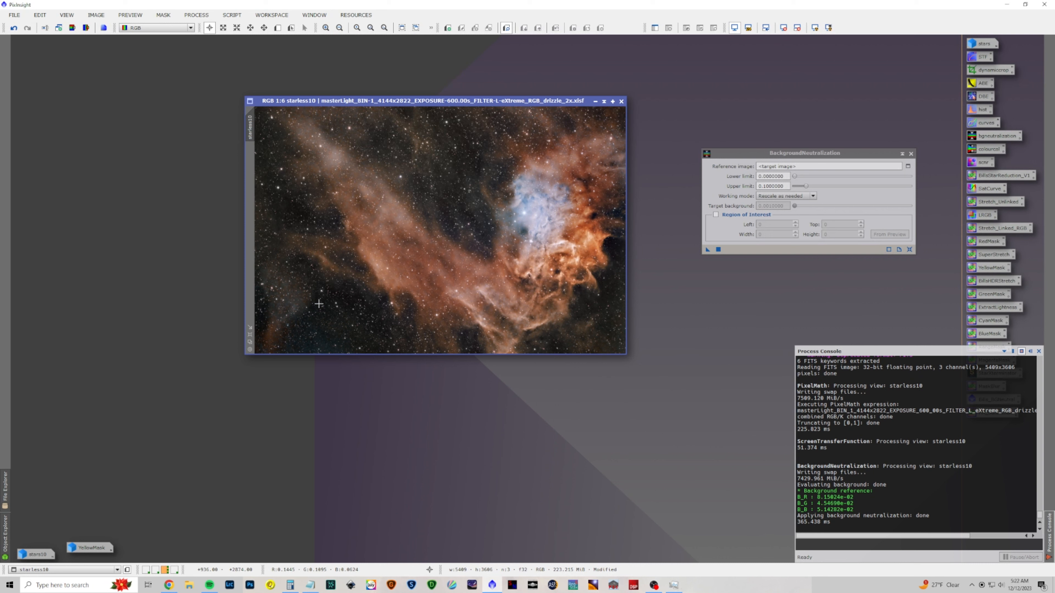
pyautogui.click(911, 153)
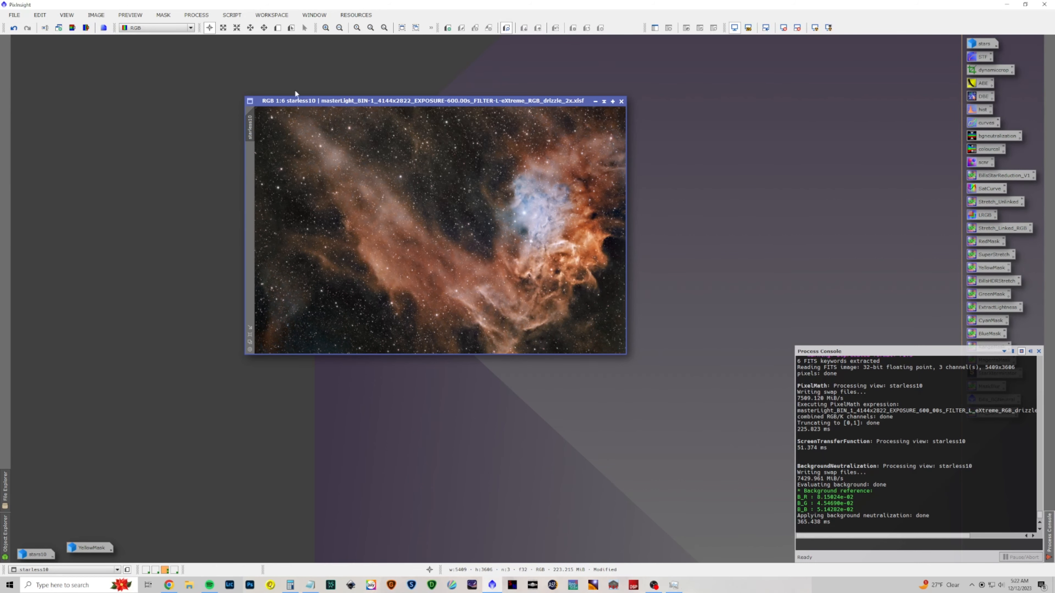
# Open HistogramTransformation with a real-time preview of starless10 and reset its parameters to defaults.
pyautogui.click(196, 15)
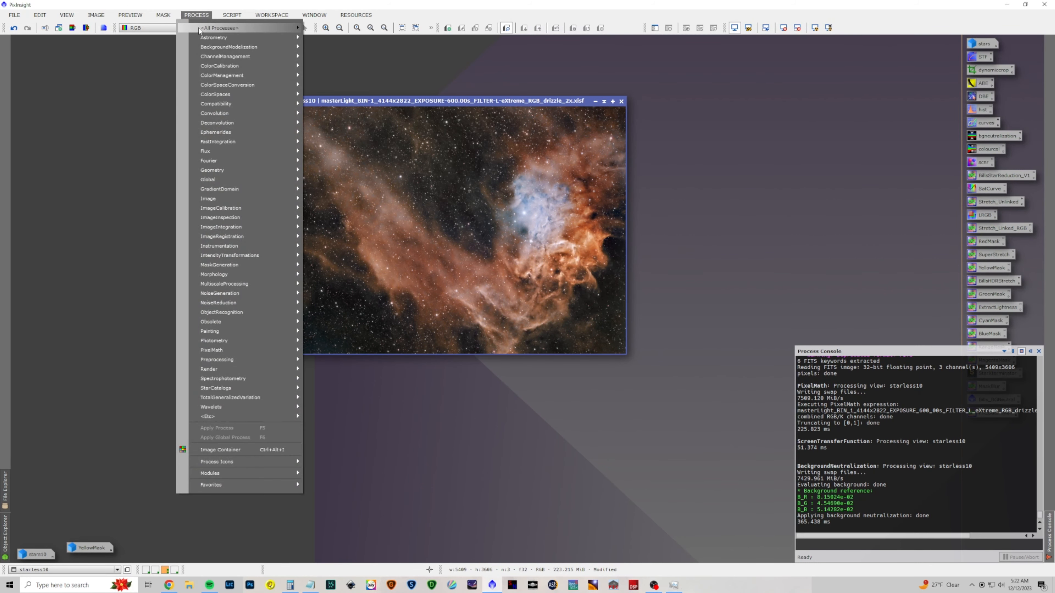
pyautogui.moveTo(224, 28)
pyautogui.click(474, 50)
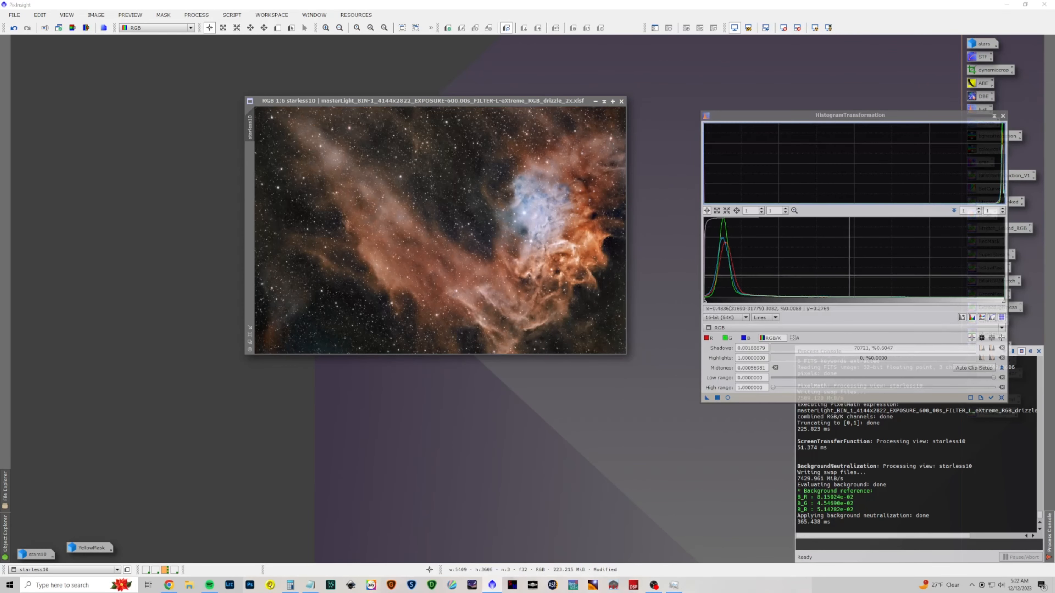
pyautogui.click(726, 398)
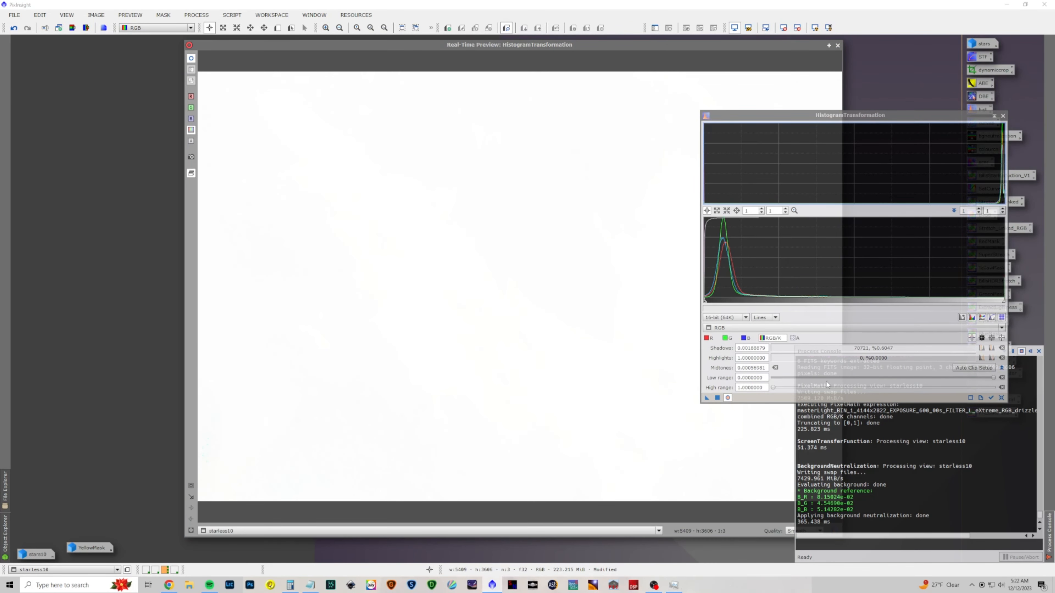
pyautogui.click(838, 45)
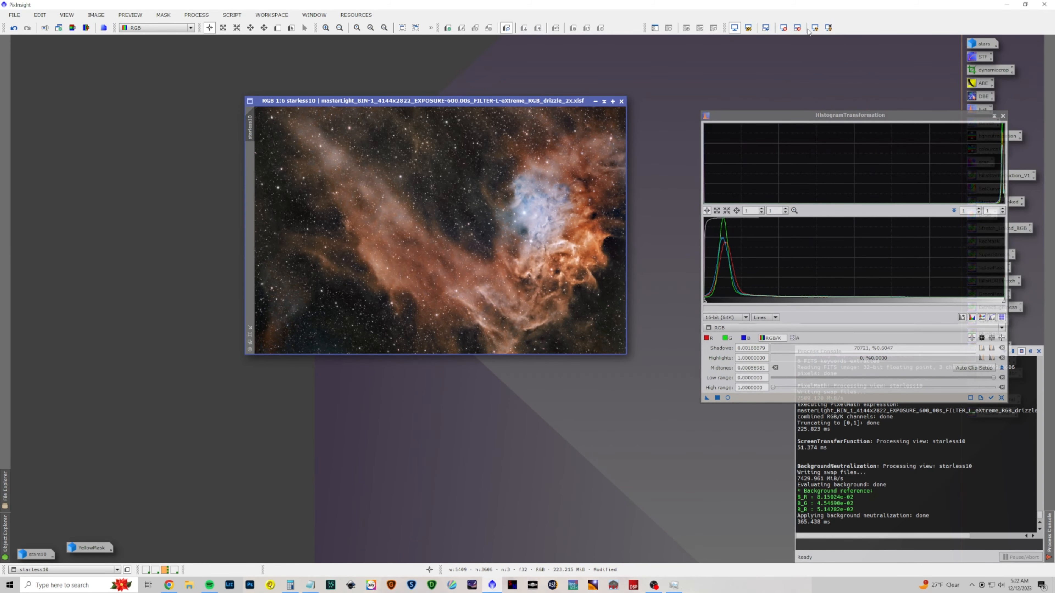
pyautogui.click(728, 398)
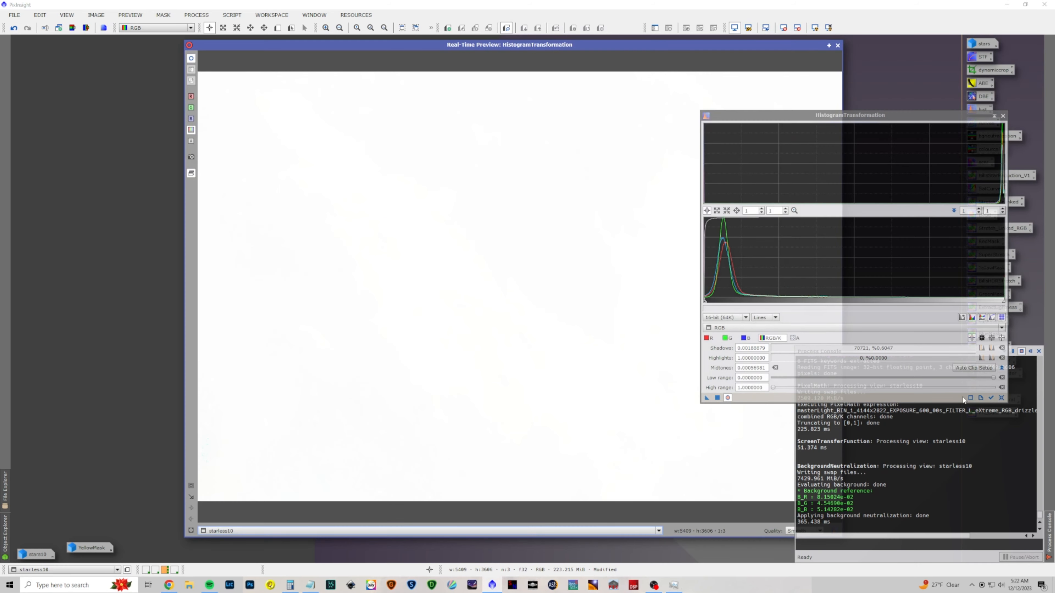
pyautogui.click(1001, 398)
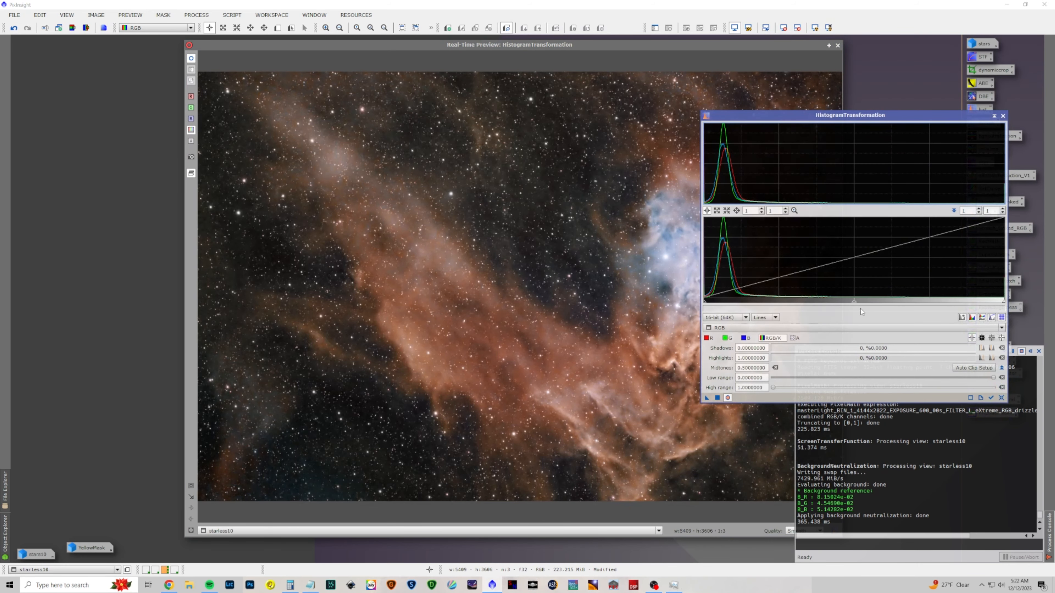
# Set the RGB/K midtones to about 0.459, highlights to 0.947 and shadows to 0.025, and apply the histogram transformation to starless10.
pyautogui.moveTo(854, 305); pyautogui.dragTo(842, 304)
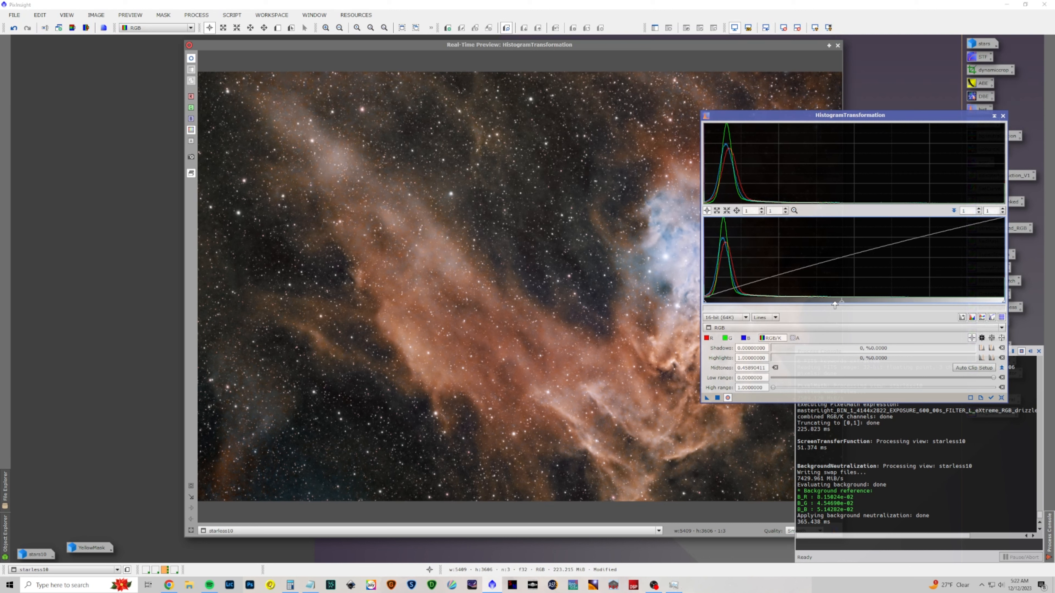
pyautogui.moveTo(1003, 307); pyautogui.dragTo(989, 305)
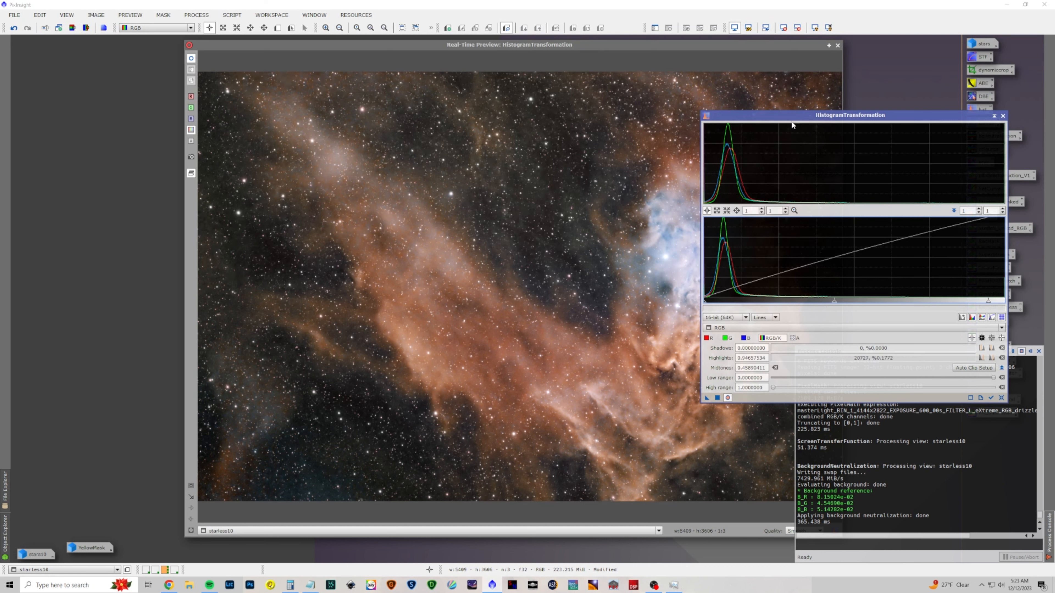
pyautogui.moveTo(798, 116); pyautogui.dragTo(892, 108)
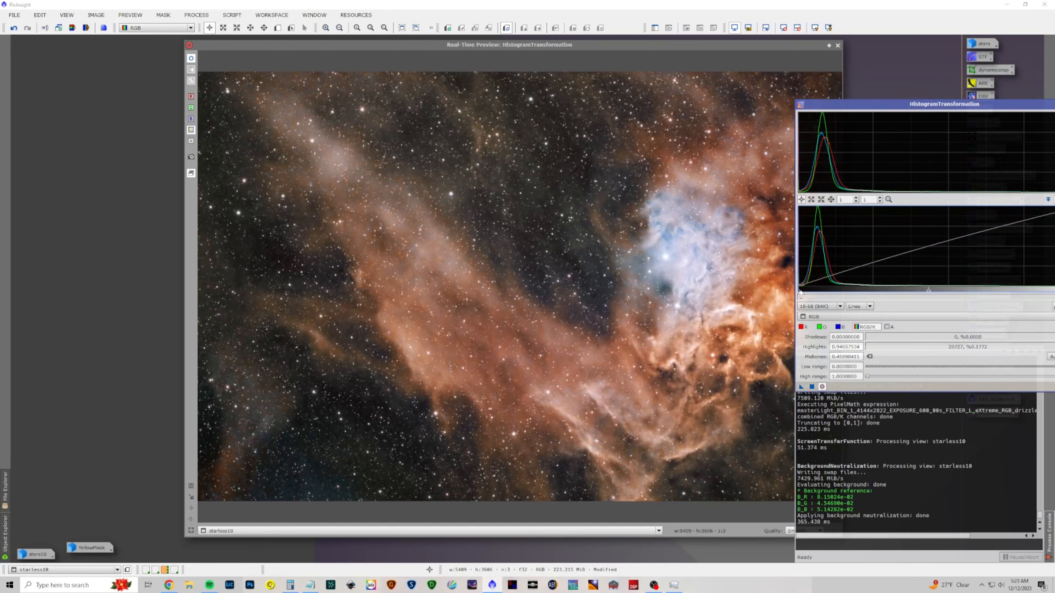
pyautogui.moveTo(799, 291); pyautogui.dragTo(805, 295)
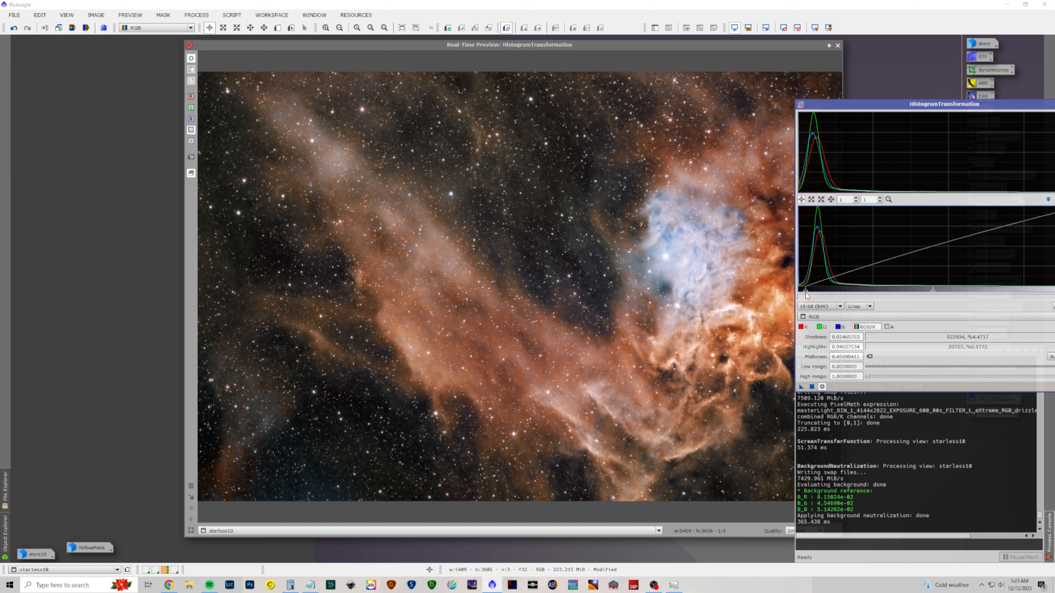
pyautogui.click(811, 387)
pyautogui.click(1053, 105)
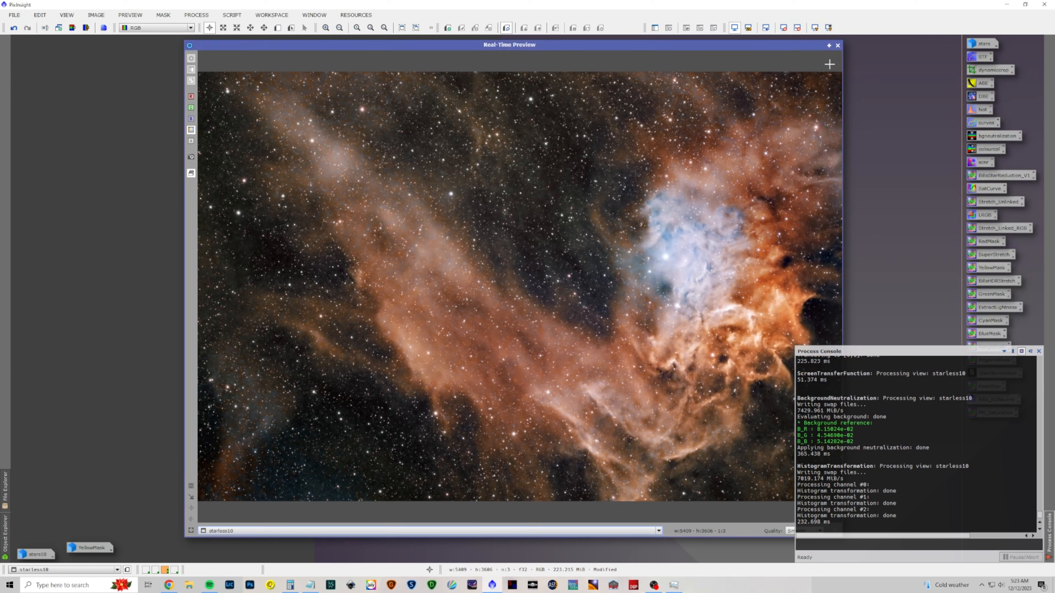
pyautogui.click(837, 45)
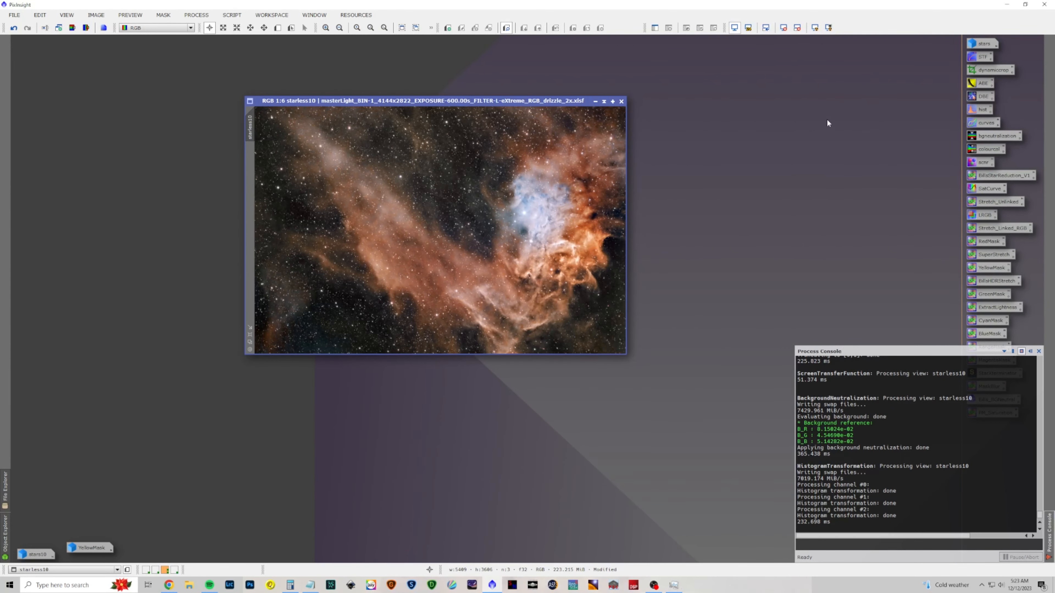
# Open UnsharpMask with a real-time preview of starless10 and reset its parameters to defaults.
pyautogui.click(197, 14)
pyautogui.moveTo(224, 27)
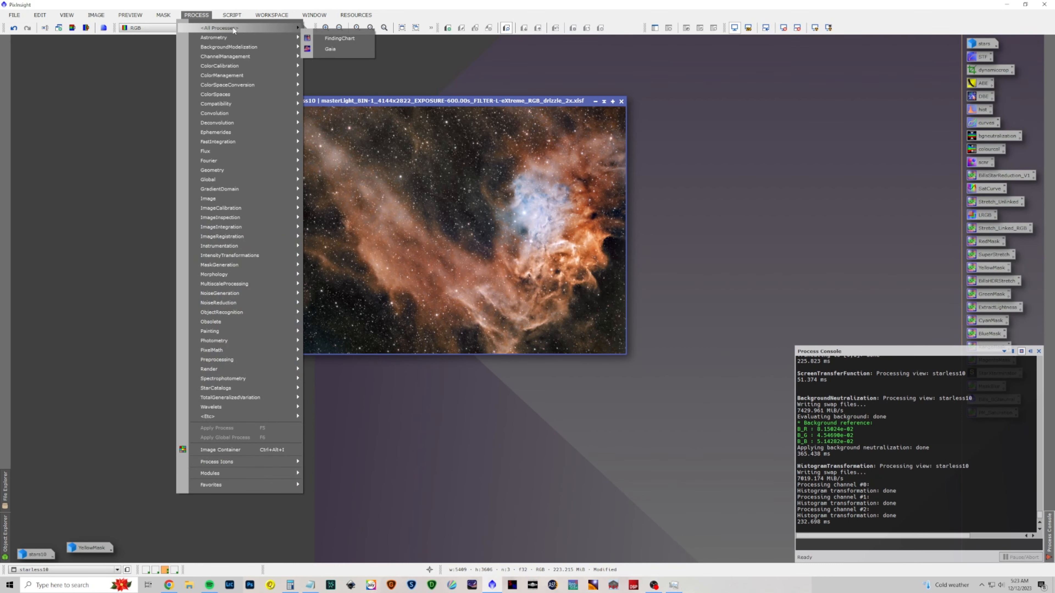
pyautogui.click(560, 52)
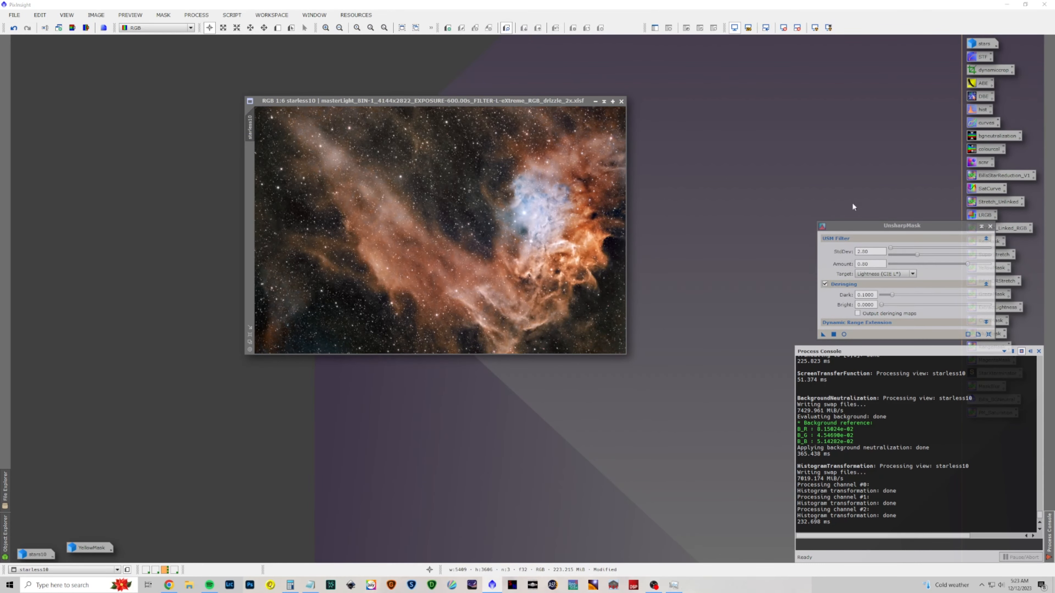
pyautogui.moveTo(874, 226); pyautogui.dragTo(771, 160)
pyautogui.click(740, 269)
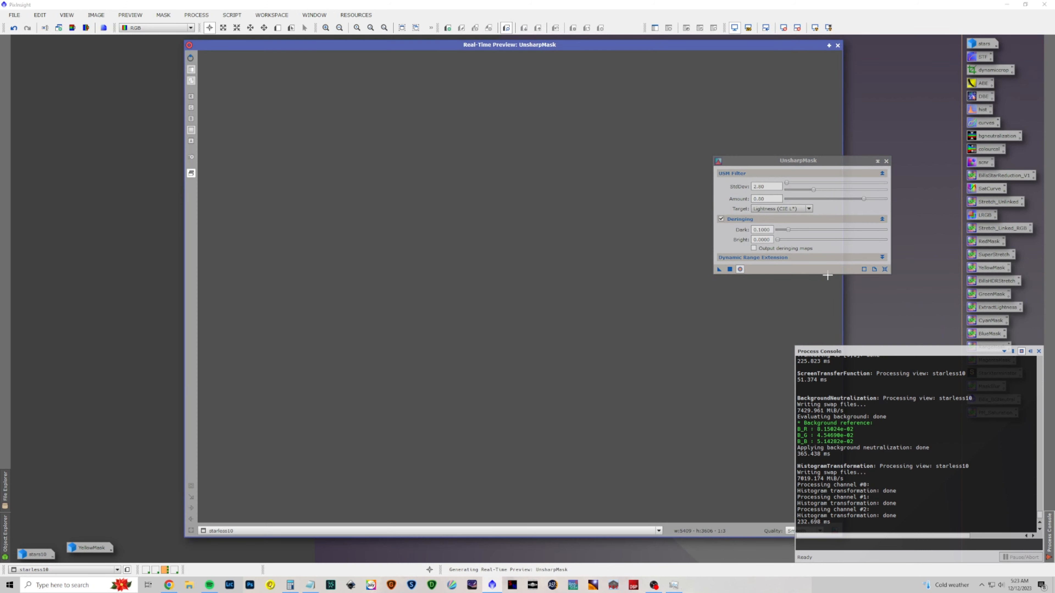
pyautogui.click(884, 269)
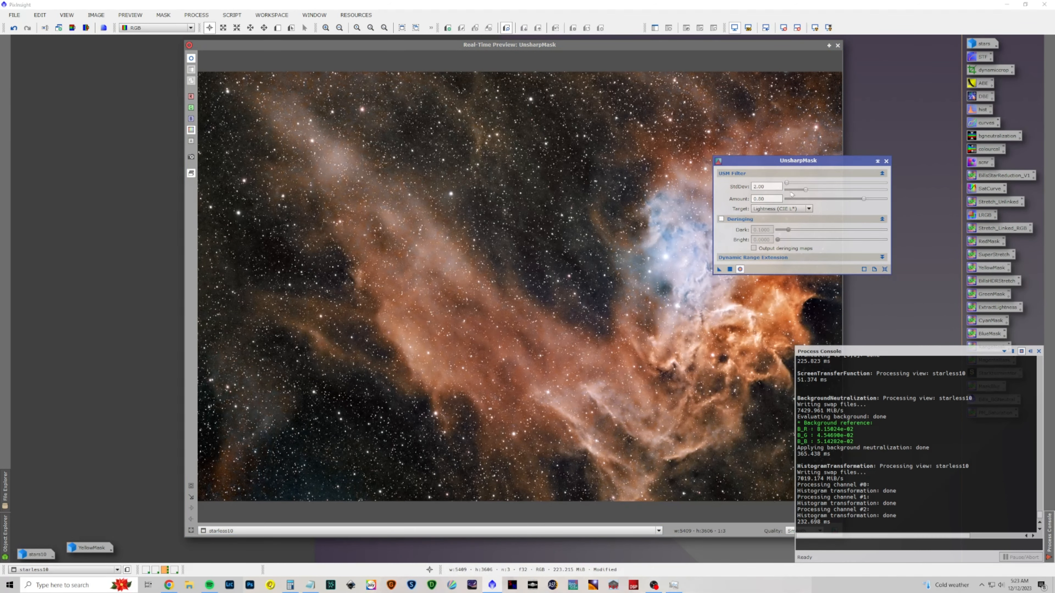
# Set the UnsharpMask standard deviation to 1.10 and enable deringing, comparing the preview with and without it.
pyautogui.moveTo(787, 183); pyautogui.dragTo(785, 186)
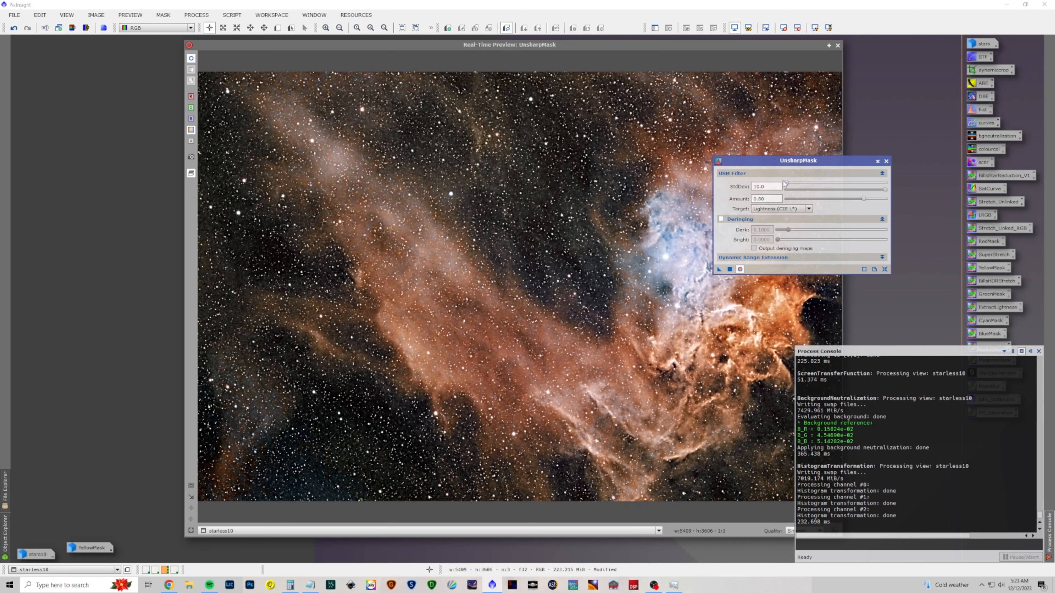
pyautogui.moveTo(885, 189); pyautogui.dragTo(821, 192)
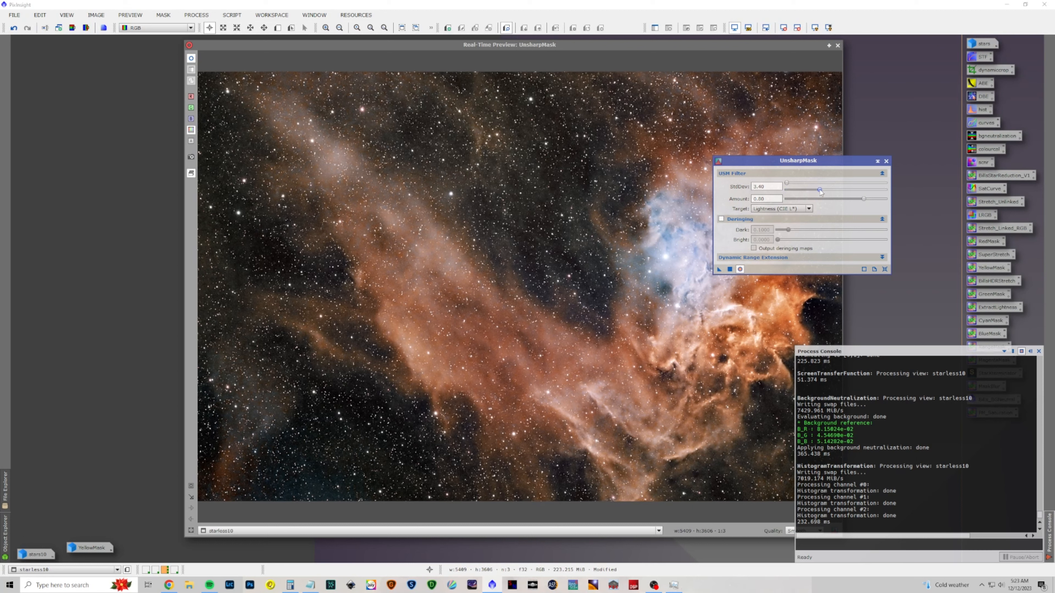
pyautogui.moveTo(821, 192); pyautogui.dragTo(800, 191)
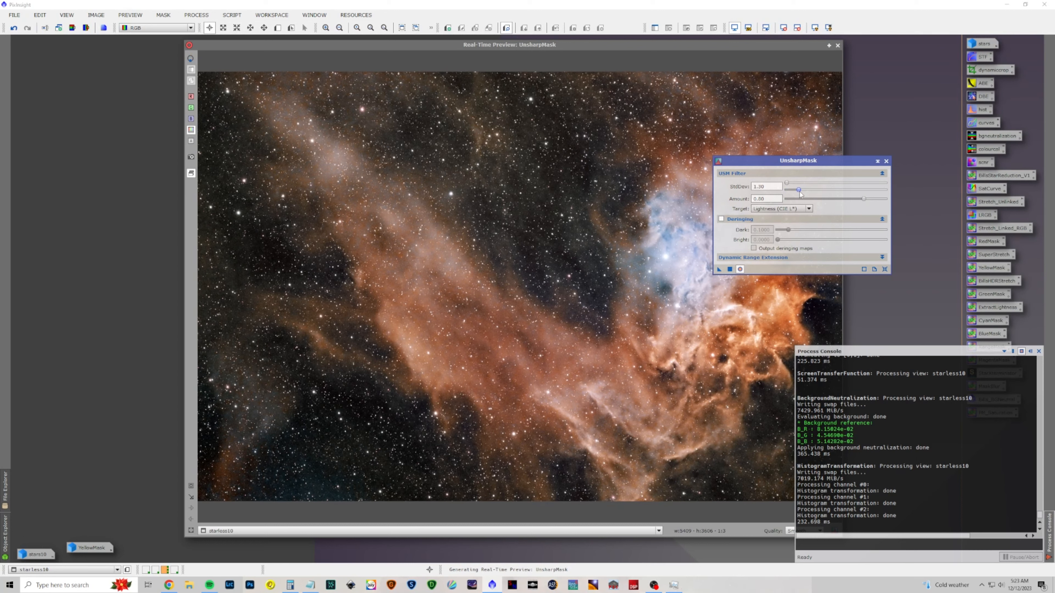
pyautogui.moveTo(800, 194); pyautogui.dragTo(798, 194)
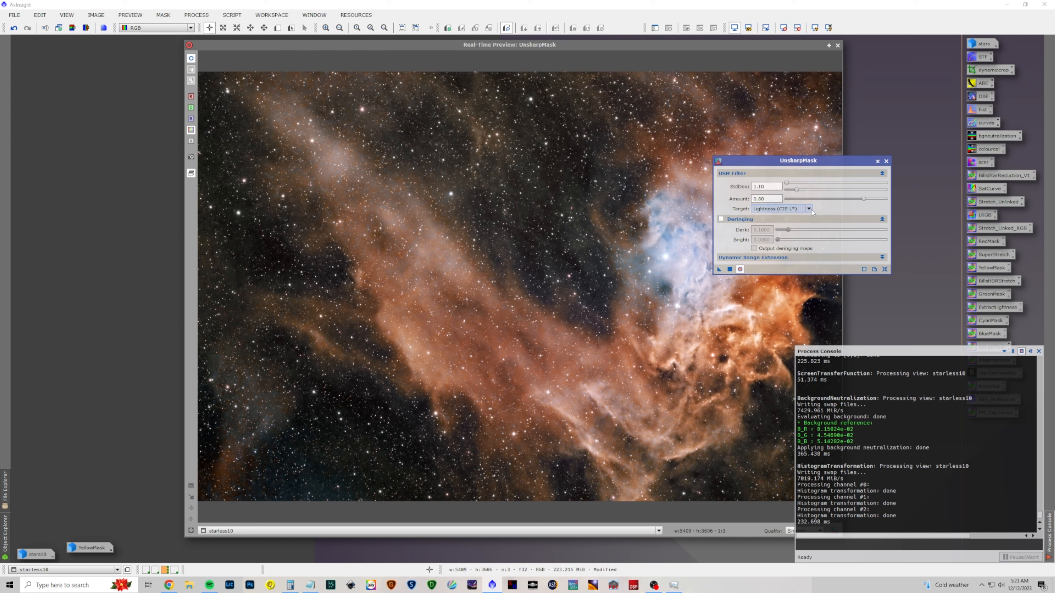
pyautogui.click(721, 220)
pyautogui.click(722, 219)
pyautogui.click(721, 220)
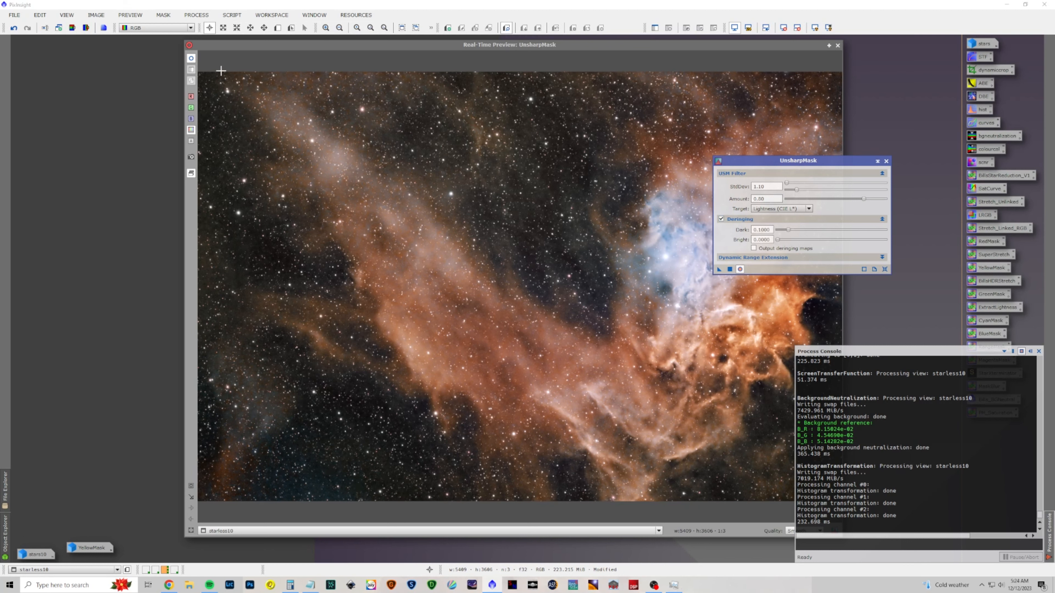
# Apply UnsharpMask to starless10, then close the process window and its real-time preview.
pyautogui.click(191, 59)
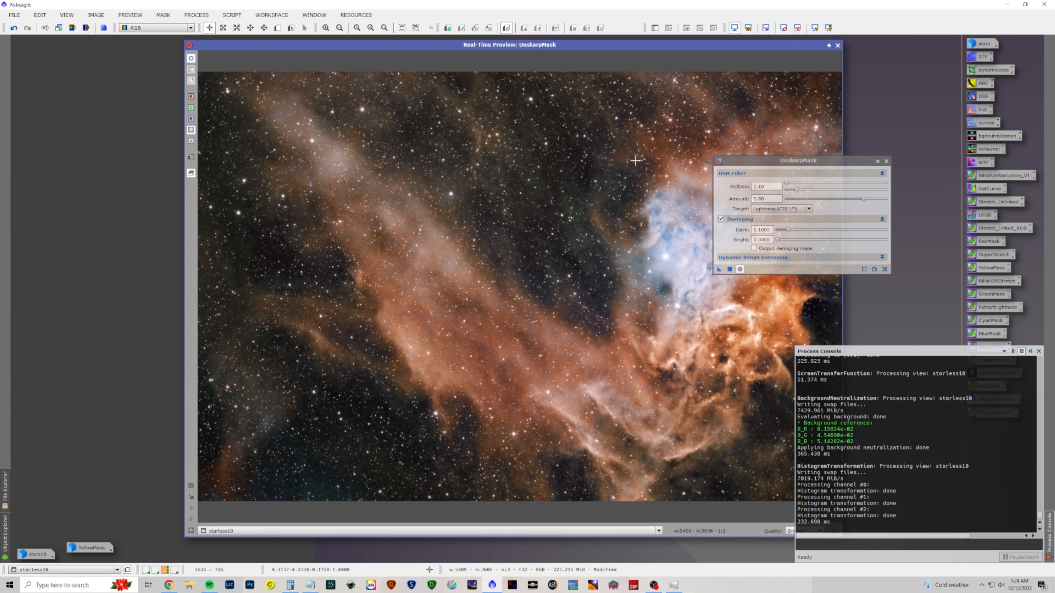
pyautogui.click(730, 269)
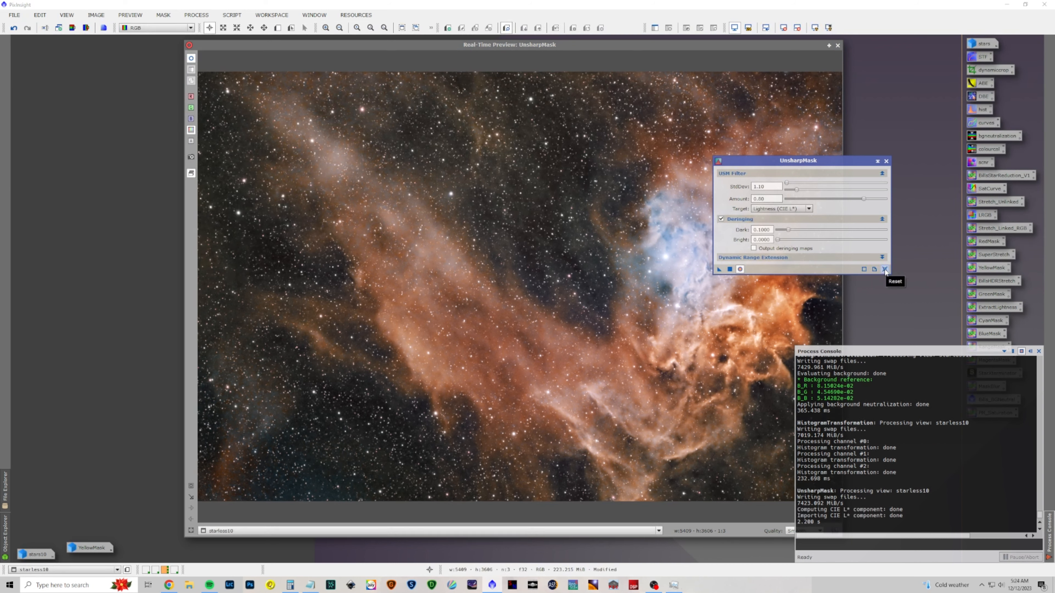
pyautogui.click(886, 161)
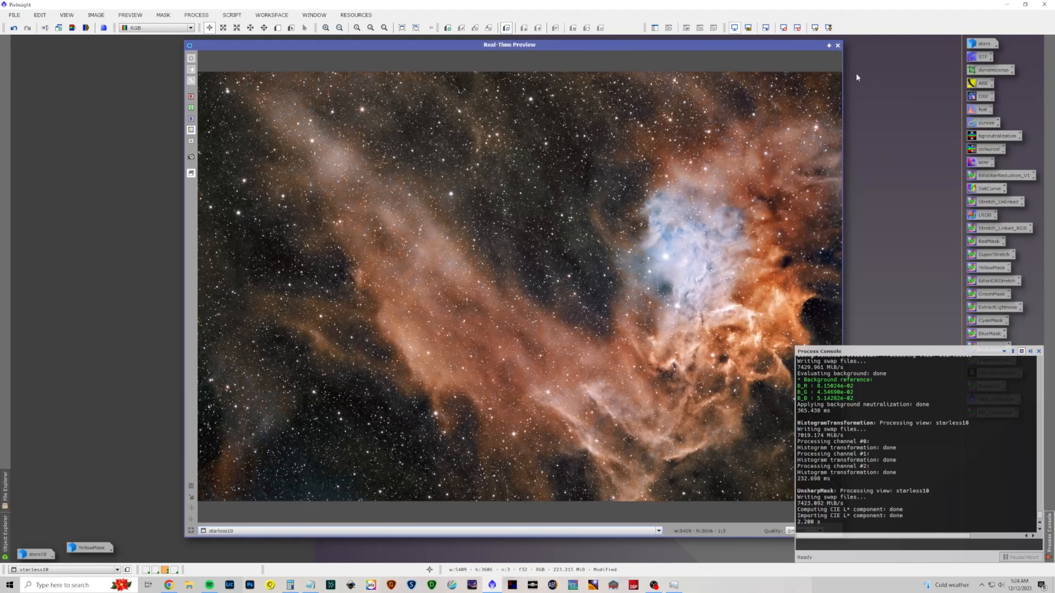
pyautogui.click(837, 46)
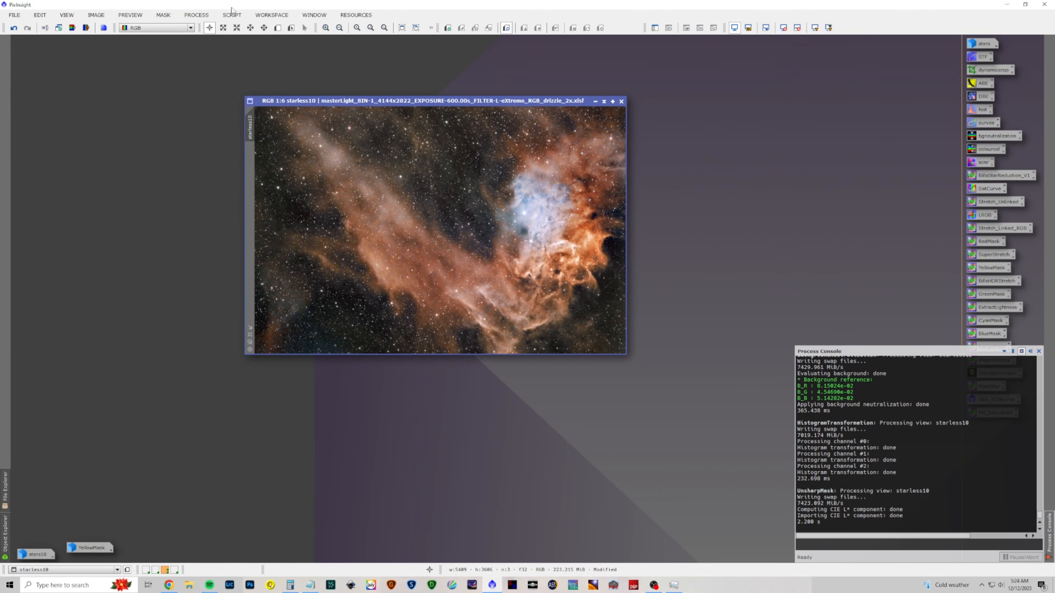
# Open BlurXTerminator, run it on starless10 with its existing settings, and close it.
pyautogui.click(198, 16)
pyautogui.moveTo(216, 28)
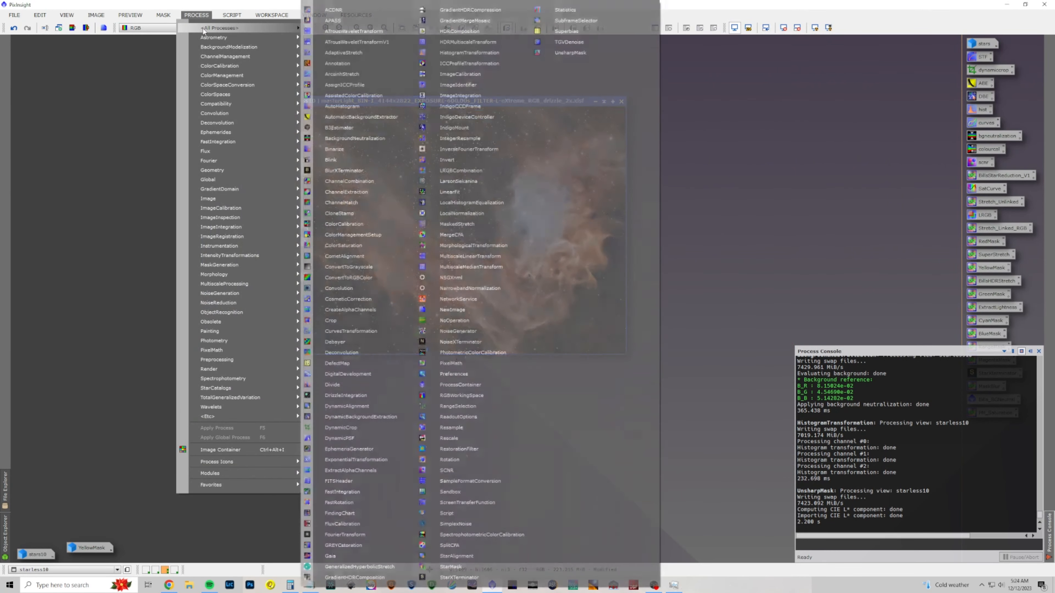
pyautogui.click(400, 172)
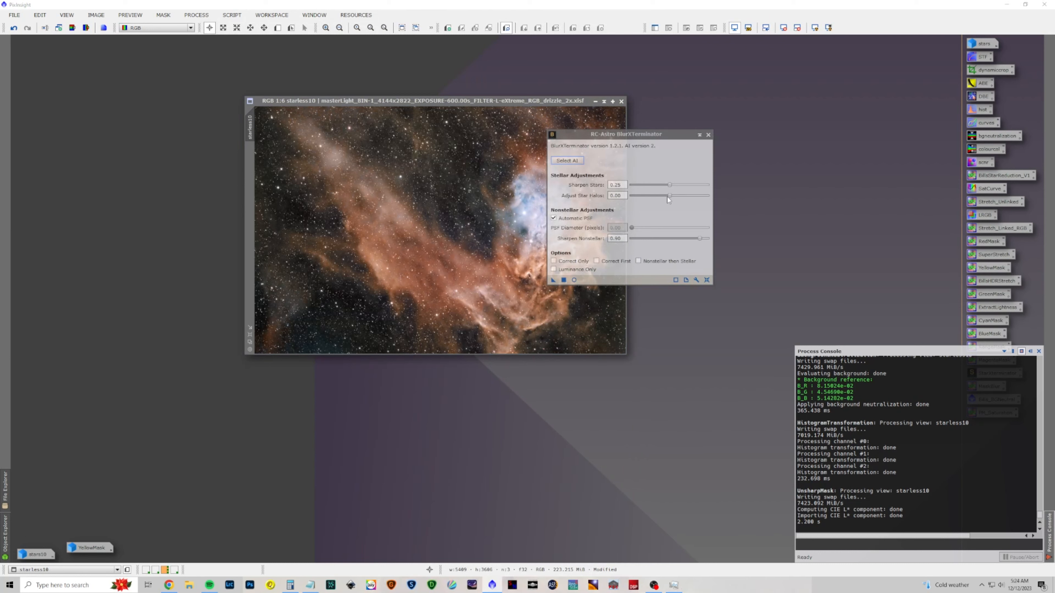
pyautogui.moveTo(554, 280); pyautogui.dragTo(449, 271)
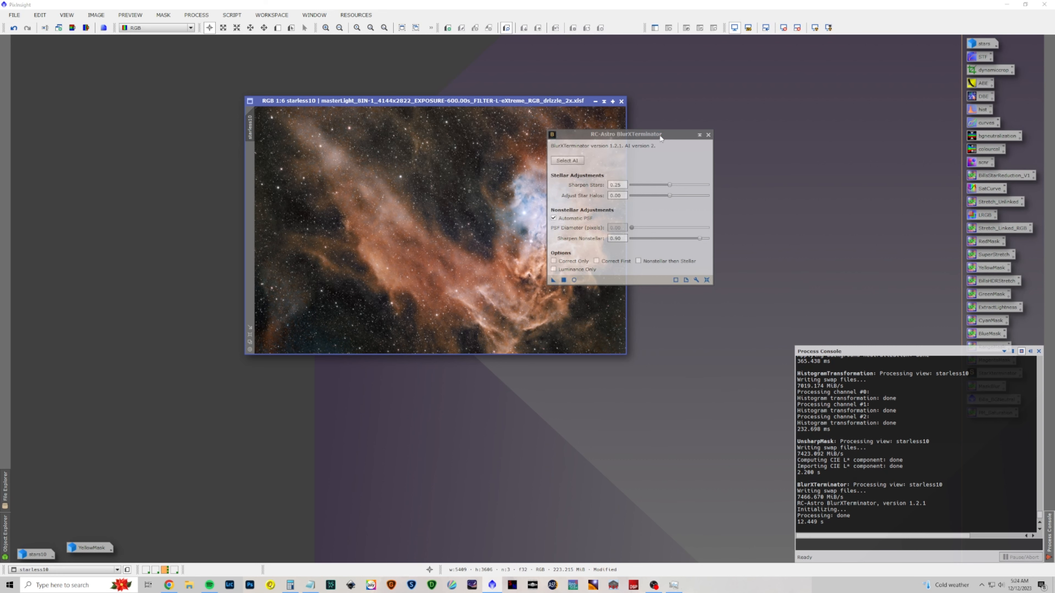
pyautogui.moveTo(660, 136); pyautogui.dragTo(846, 136)
pyautogui.click(895, 133)
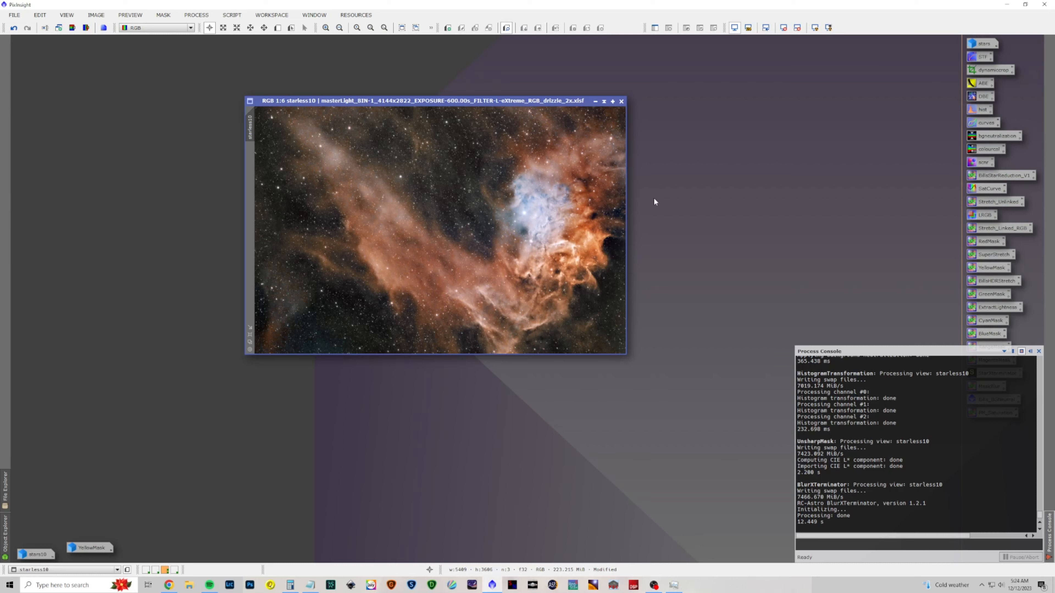
# Open LocalHistogramEqualization with a real-time preview of starless10 and set the contrast limit to 1.1.
pyautogui.click(196, 15)
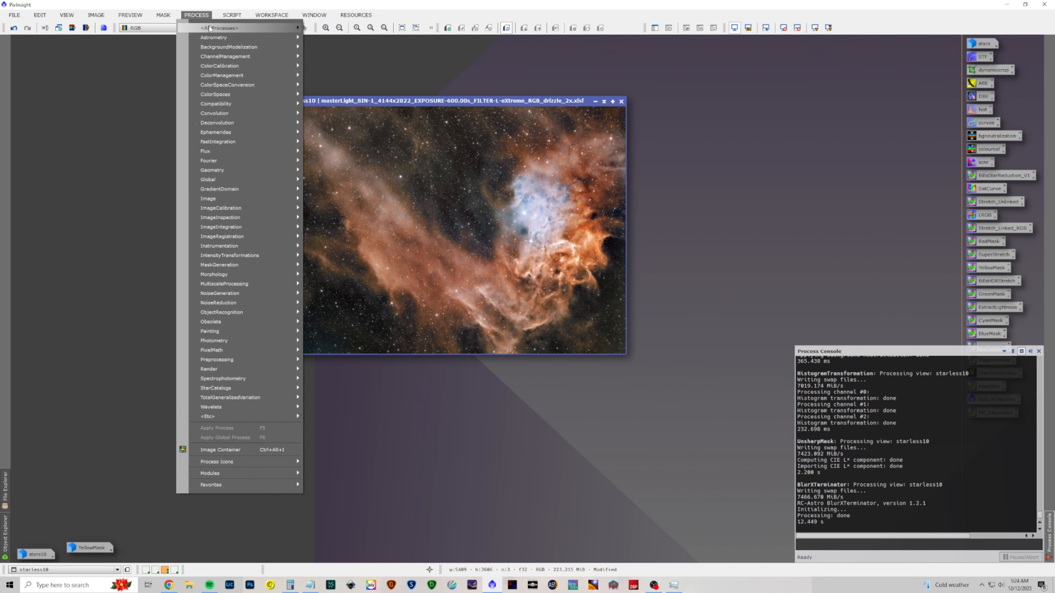
pyautogui.moveTo(210, 28)
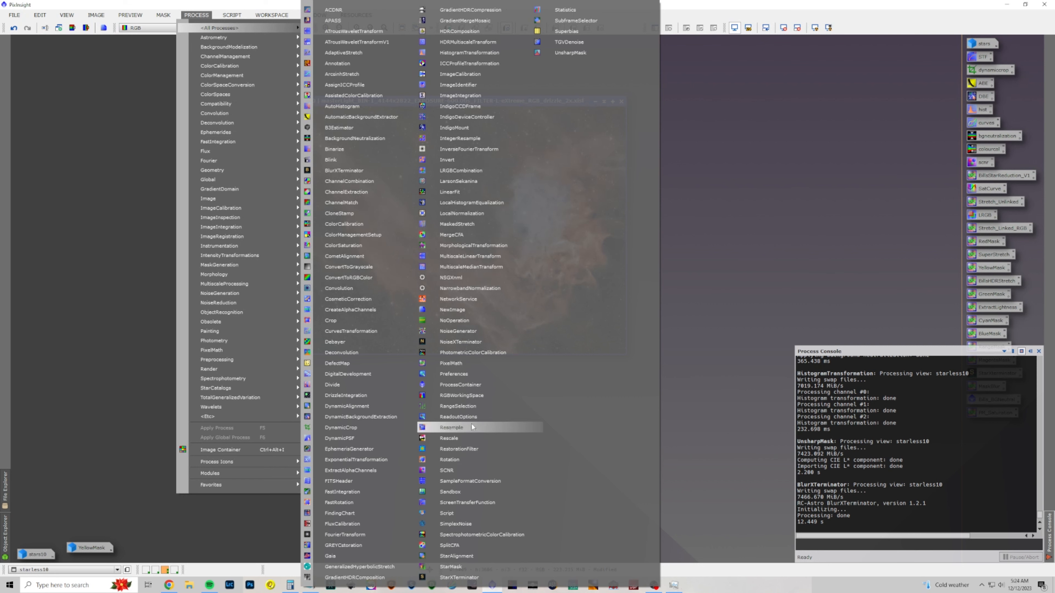
pyautogui.click(472, 203)
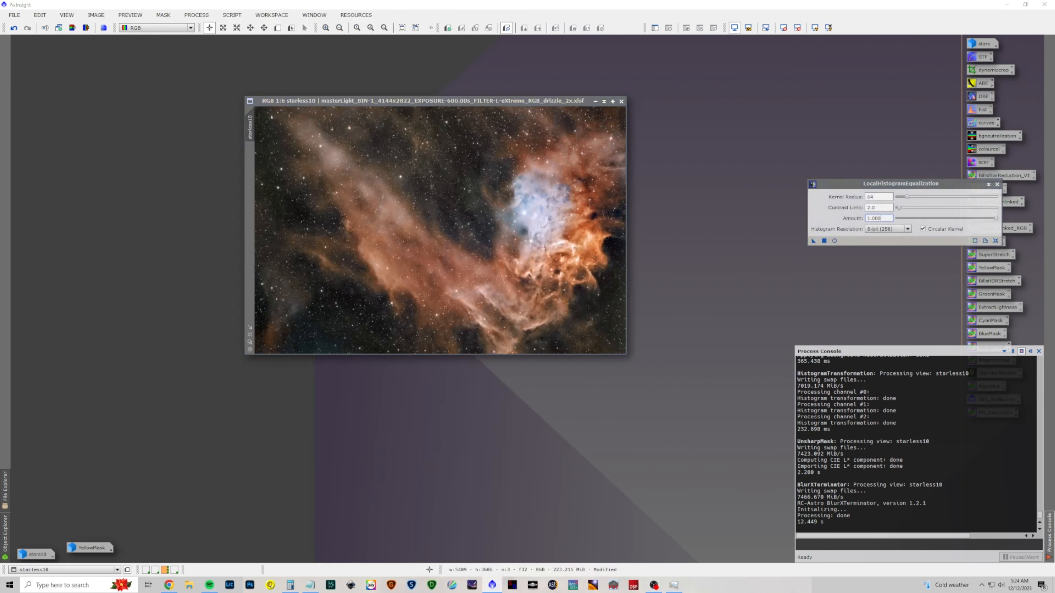
pyautogui.moveTo(912, 183); pyautogui.dragTo(851, 187)
pyautogui.click(688, 219)
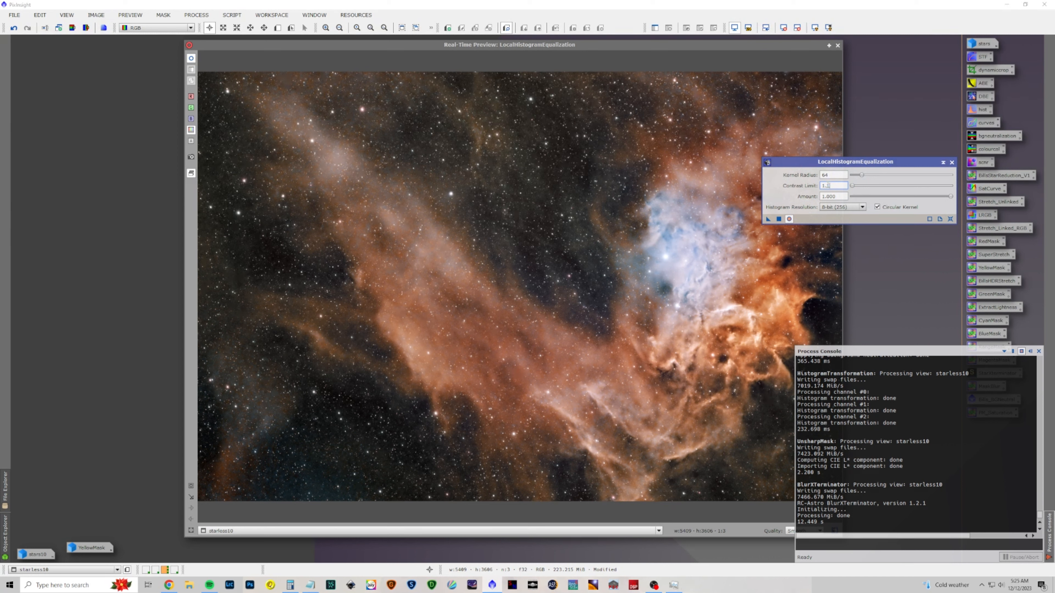
# Set the LocalHistogramEqualization kernel radius to about 110, contrast limit to 1.2 and amount to 0.720.
pyautogui.moveTo(861, 175); pyautogui.dragTo(883, 177)
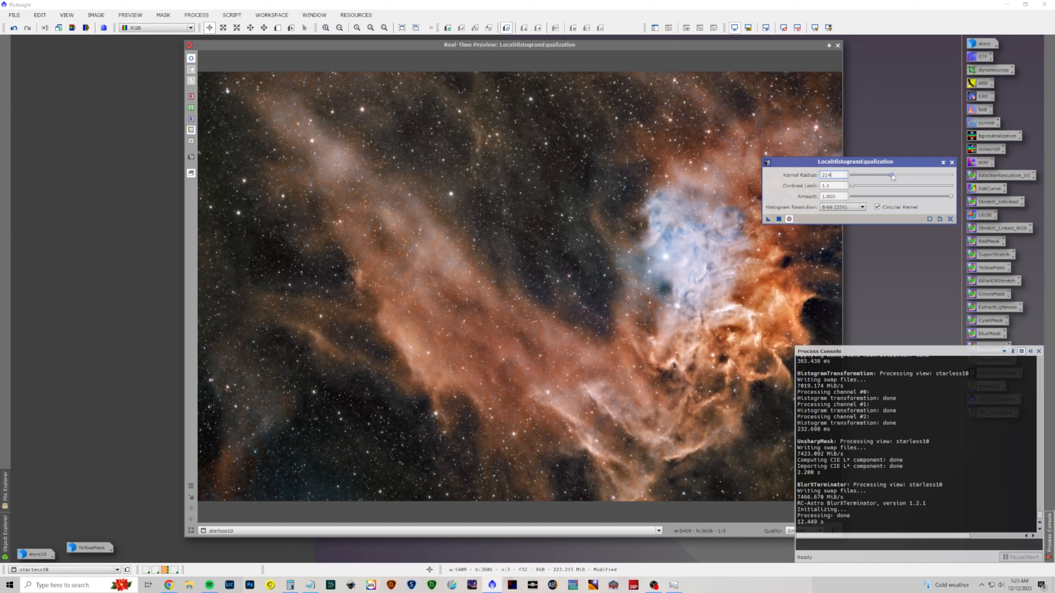
pyautogui.moveTo(892, 177); pyautogui.dragTo(883, 179)
pyautogui.click(852, 186)
pyautogui.moveTo(852, 187); pyautogui.dragTo(826, 186)
pyautogui.write('25')
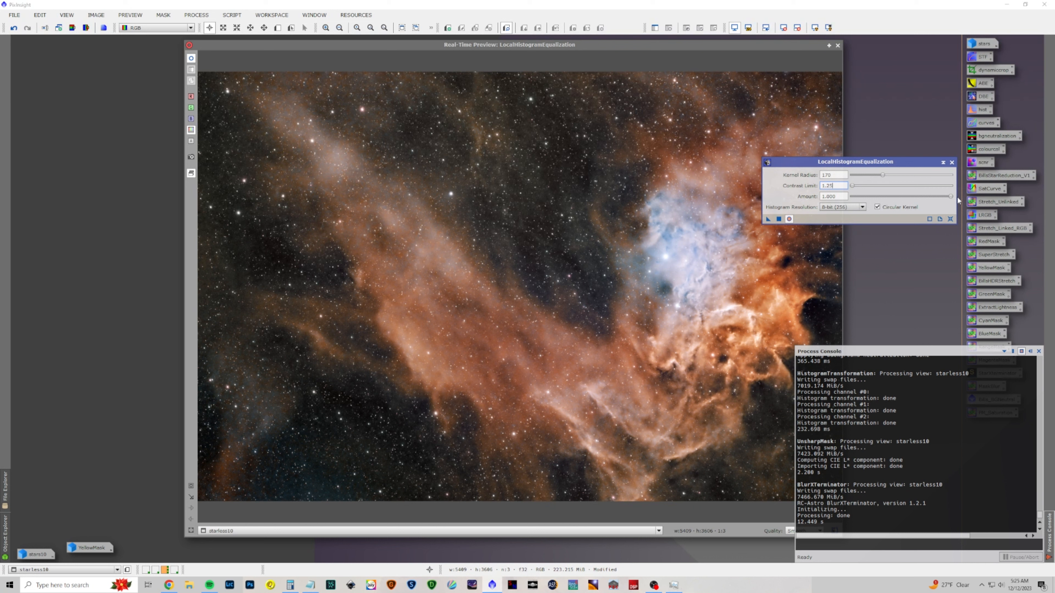
pyautogui.click(951, 197)
pyautogui.moveTo(952, 198); pyautogui.dragTo(871, 179)
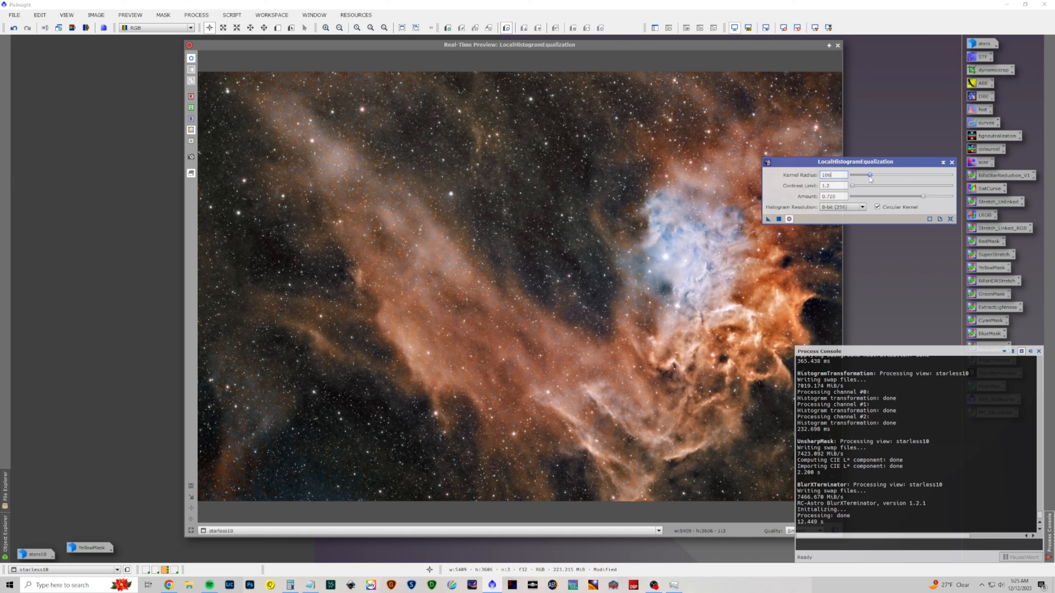
pyautogui.moveTo(870, 179); pyautogui.dragTo(872, 179)
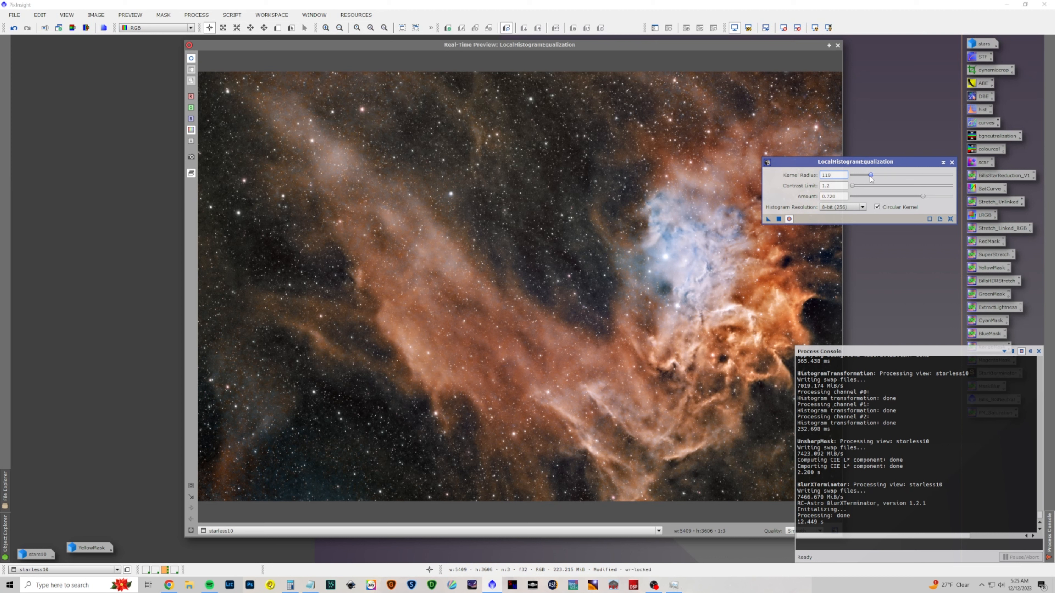
# Apply LocalHistogramEqualization to starless10, then close the process, the Process Console and the real-time preview.
pyautogui.click(779, 220)
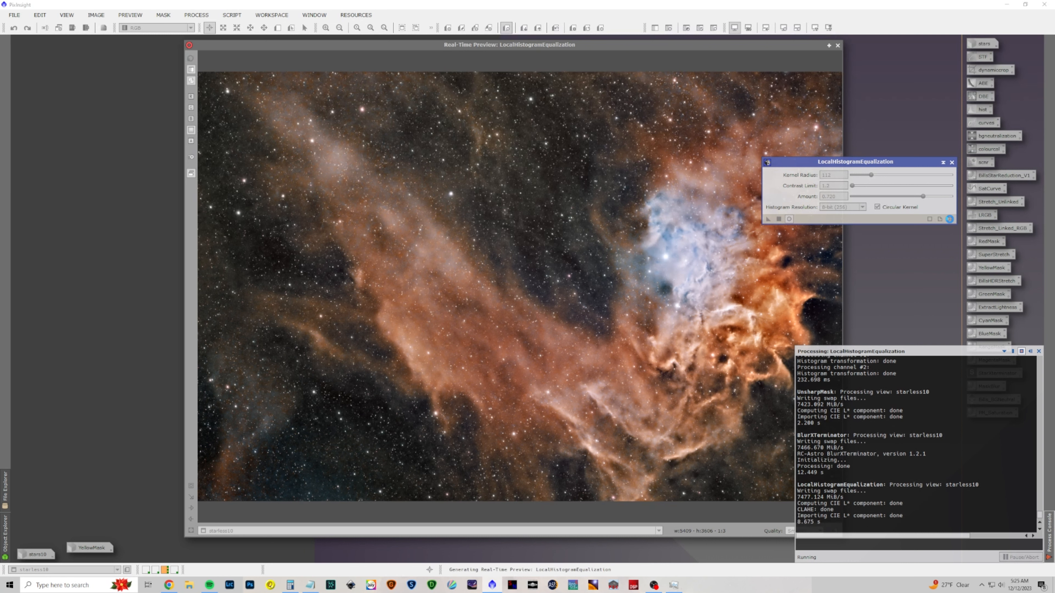
pyautogui.click(952, 163)
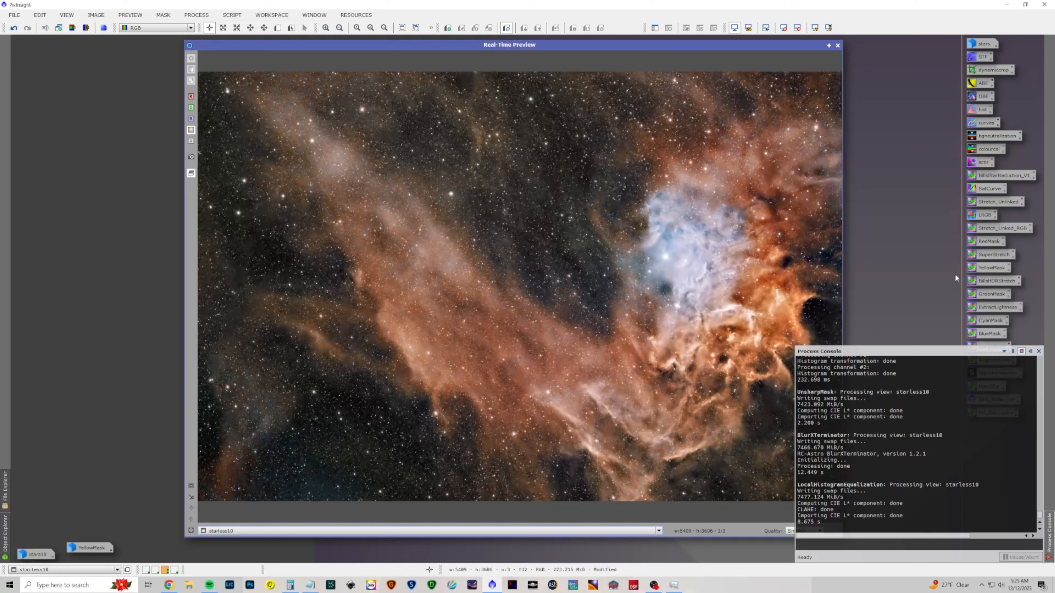
pyautogui.click(1039, 351)
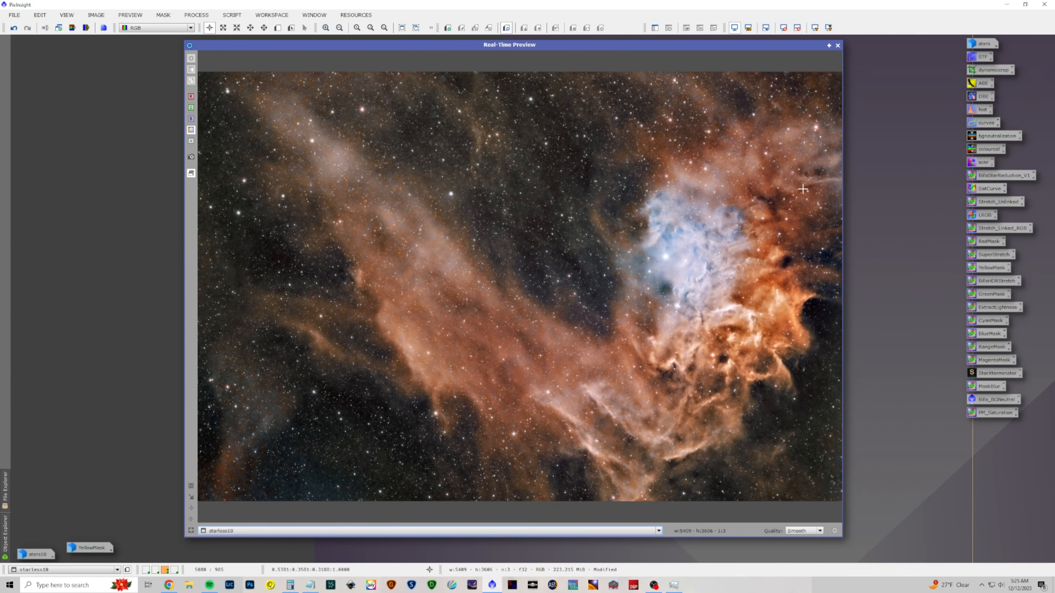
pyautogui.click(837, 46)
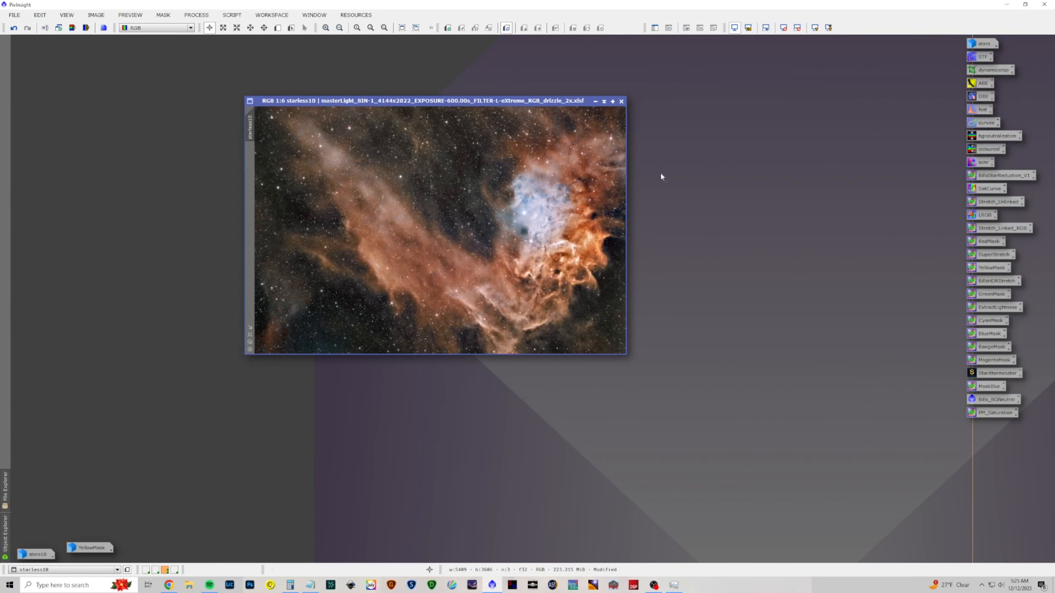
# Open BackgroundNeutralization and apply it to starless10 with the lower limit set to 0.01.
pyautogui.moveTo(459, 104); pyautogui.dragTo(564, 144)
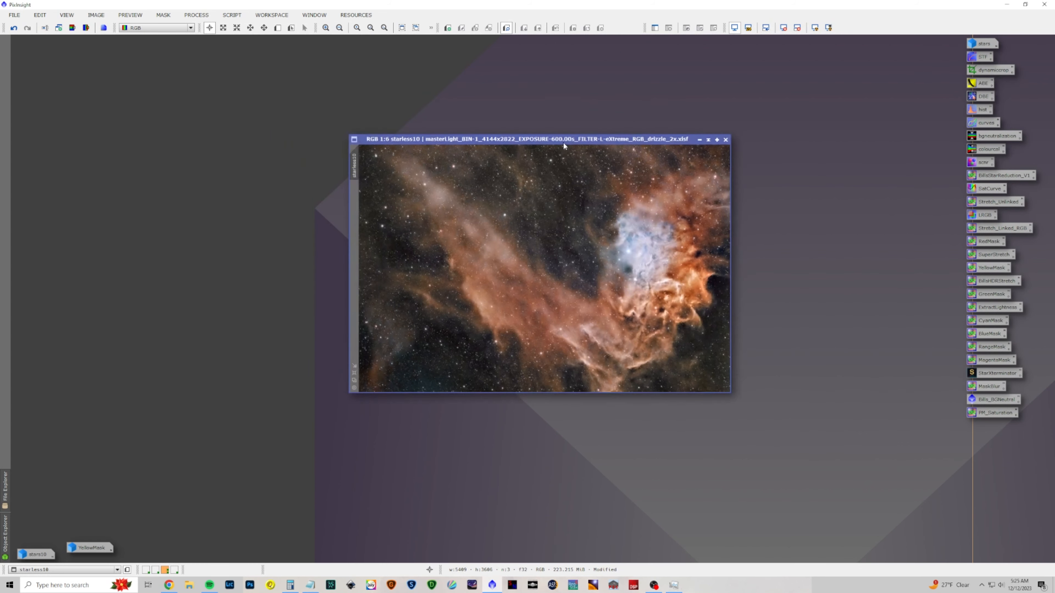
pyautogui.scroll(5, 553, 214)
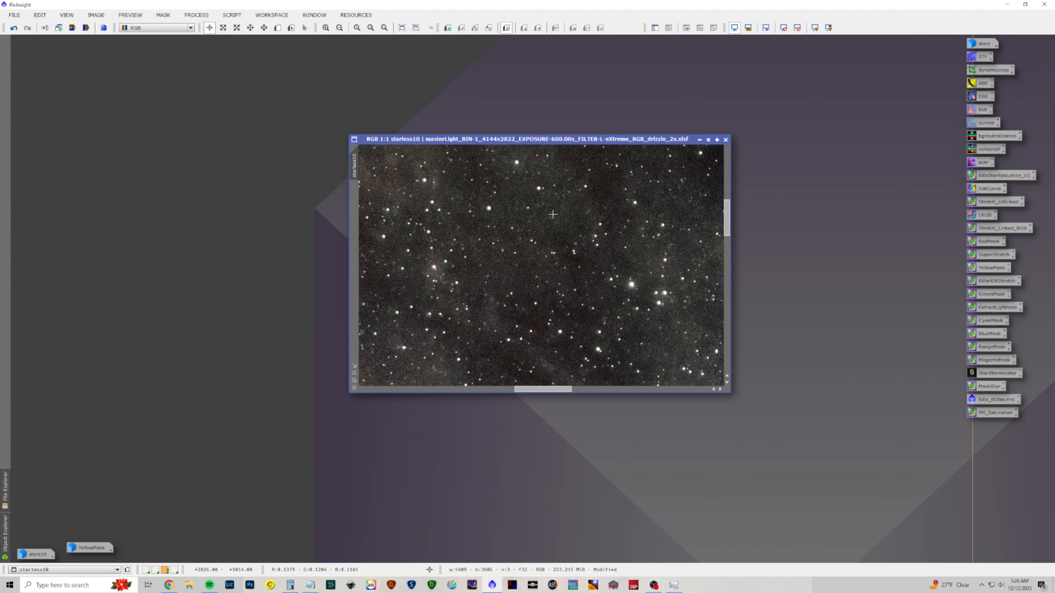
pyautogui.scroll(-1, 552, 214)
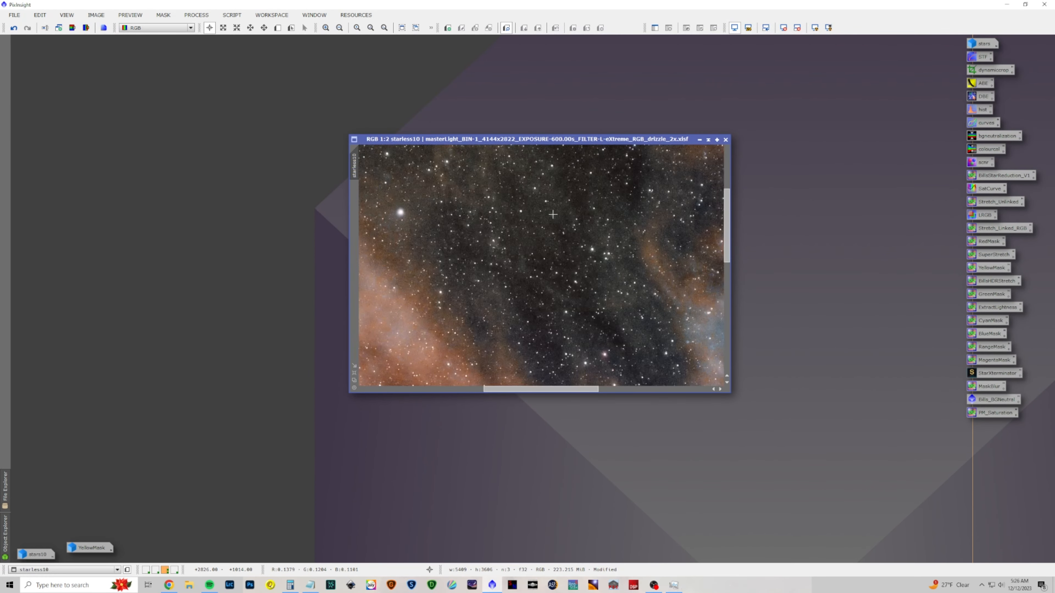
pyautogui.scroll(-6, 552, 214)
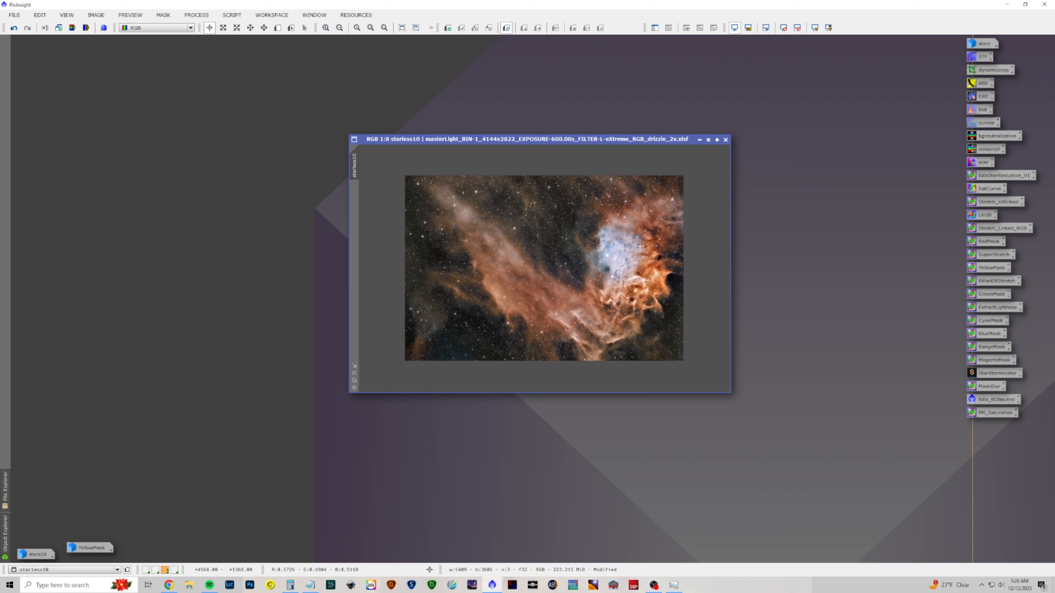
pyautogui.moveTo(574, 140); pyautogui.dragTo(496, 131)
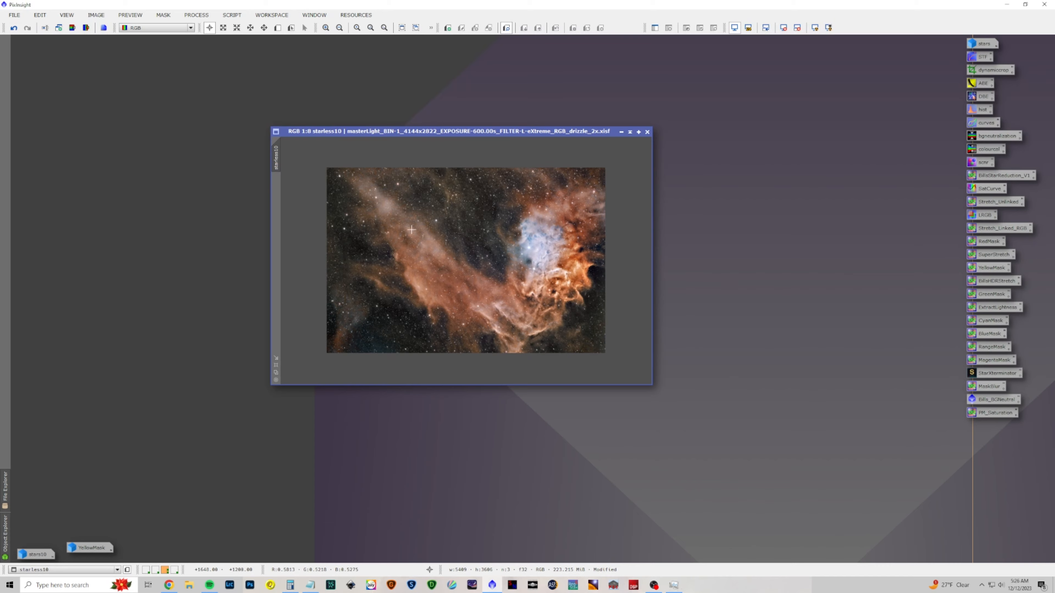
pyautogui.click(204, 19)
pyautogui.moveTo(232, 28)
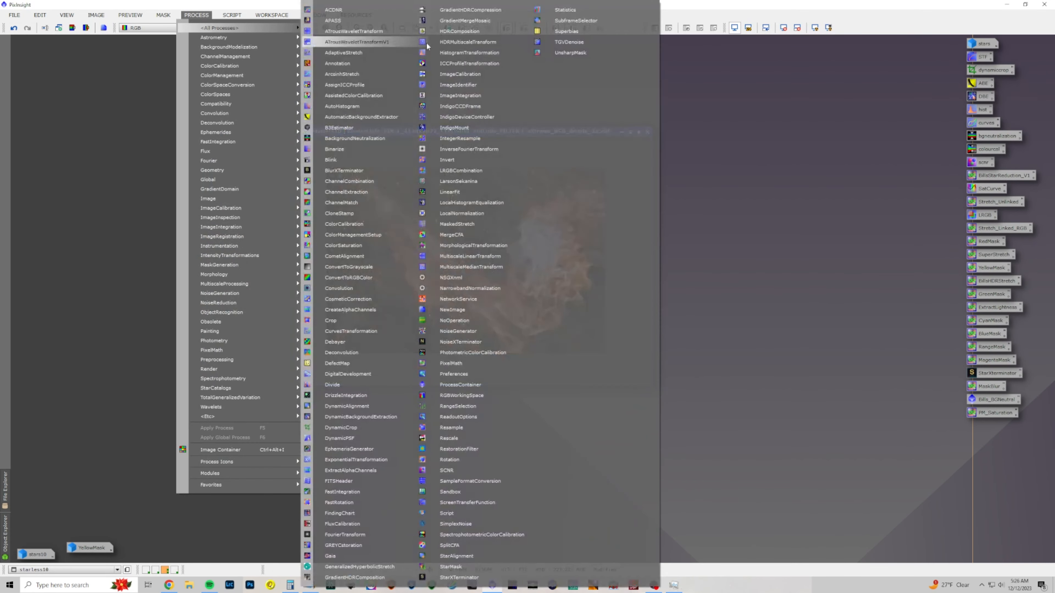
pyautogui.click(365, 140)
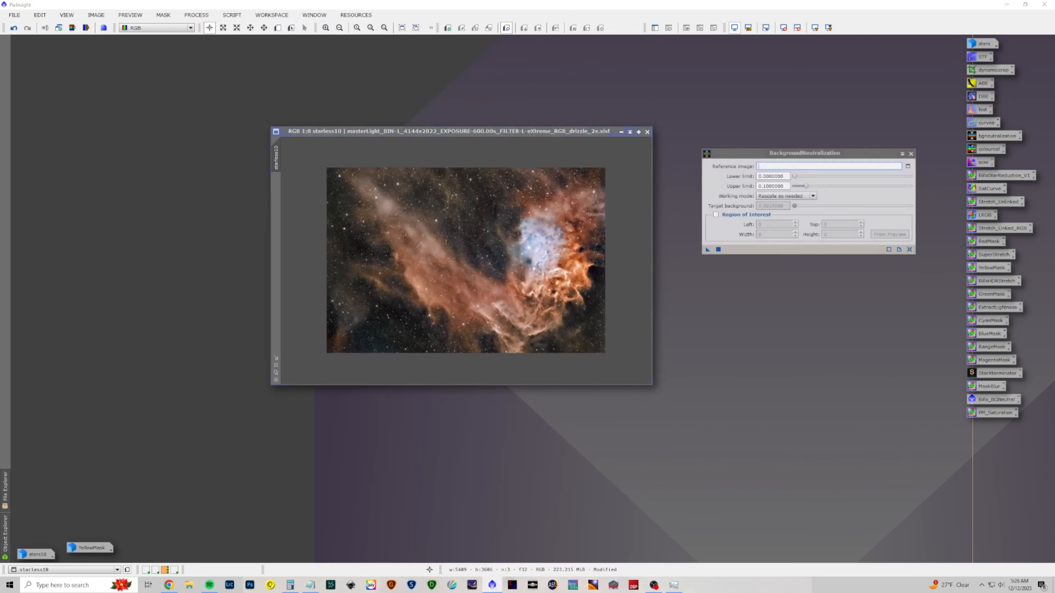
pyautogui.click(796, 177)
pyautogui.moveTo(707, 250); pyautogui.dragTo(546, 265)
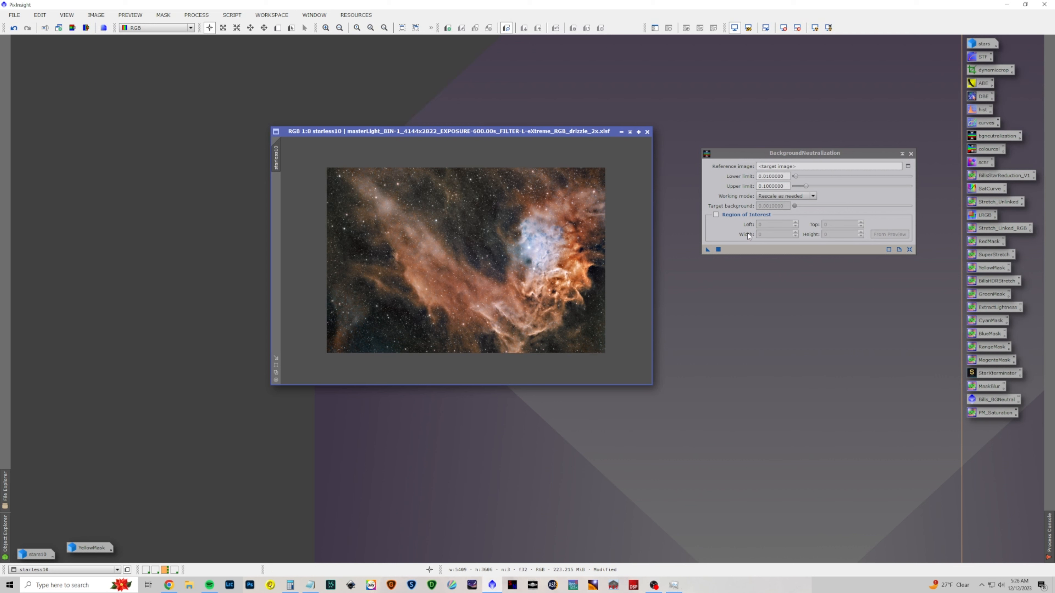
# Reapply background neutralization to starless10 with the lower limit at 0.02, and again at 0.08.
pyautogui.click(796, 176)
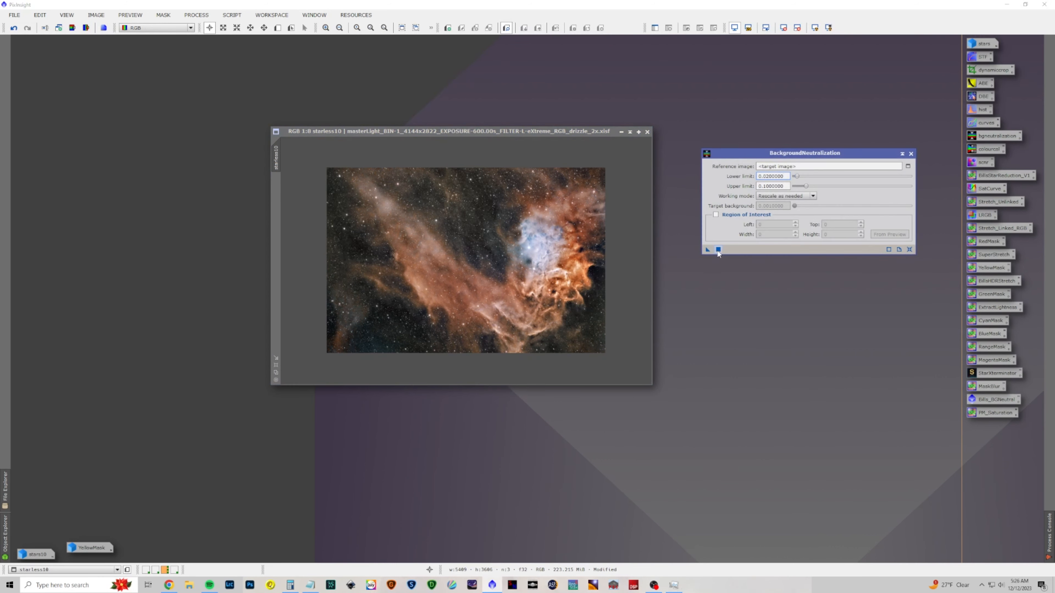
pyautogui.moveTo(707, 248); pyautogui.dragTo(494, 255)
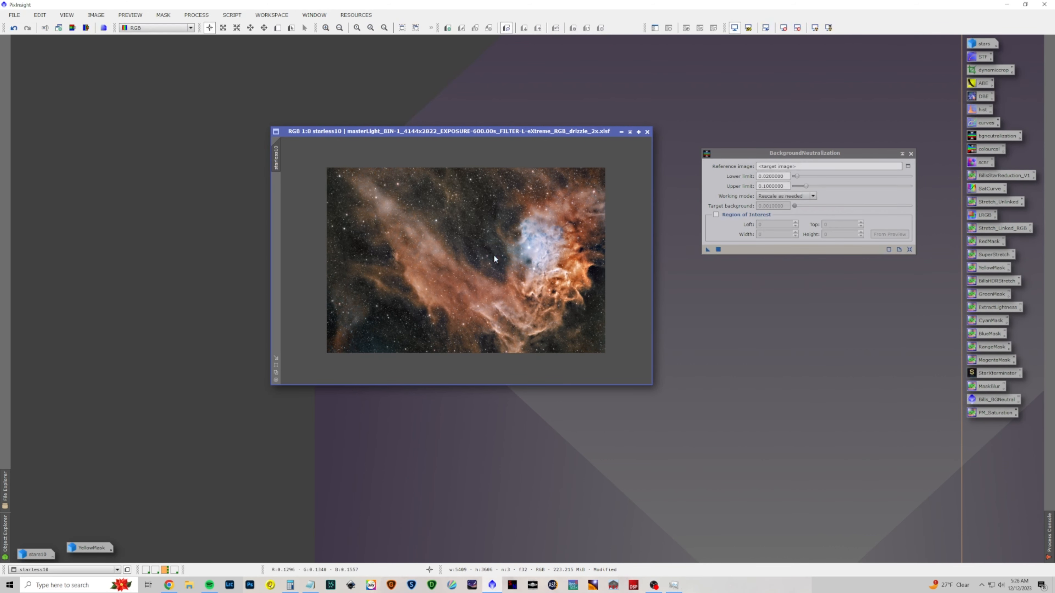
pyautogui.moveTo(796, 176); pyautogui.dragTo(803, 179)
pyautogui.moveTo(709, 249); pyautogui.dragTo(489, 270)
# Set the BackgroundNeutralization upper limit to 0.07, apply the process to starless10 twice, and close it.
pyautogui.moveTo(806, 186); pyautogui.dragTo(802, 186)
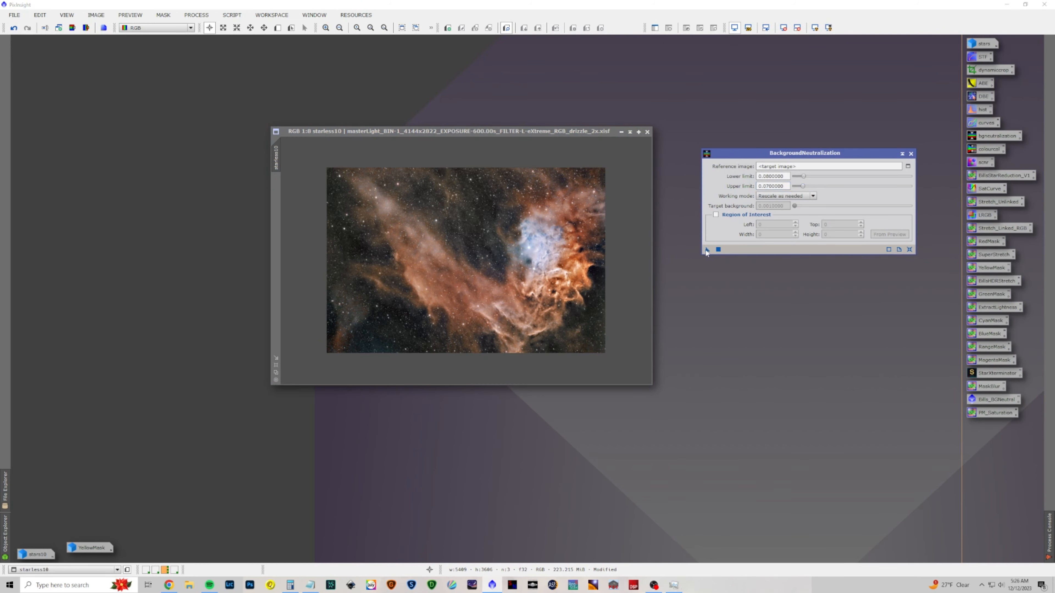
pyautogui.moveTo(706, 250); pyautogui.dragTo(462, 272)
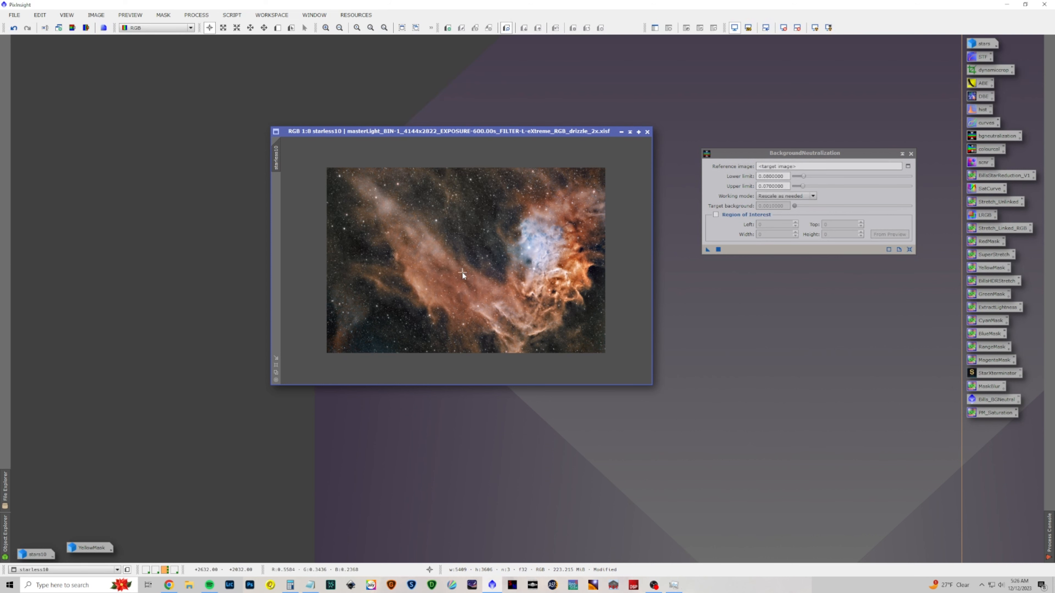
pyautogui.moveTo(707, 250); pyautogui.dragTo(474, 266)
pyautogui.click(911, 154)
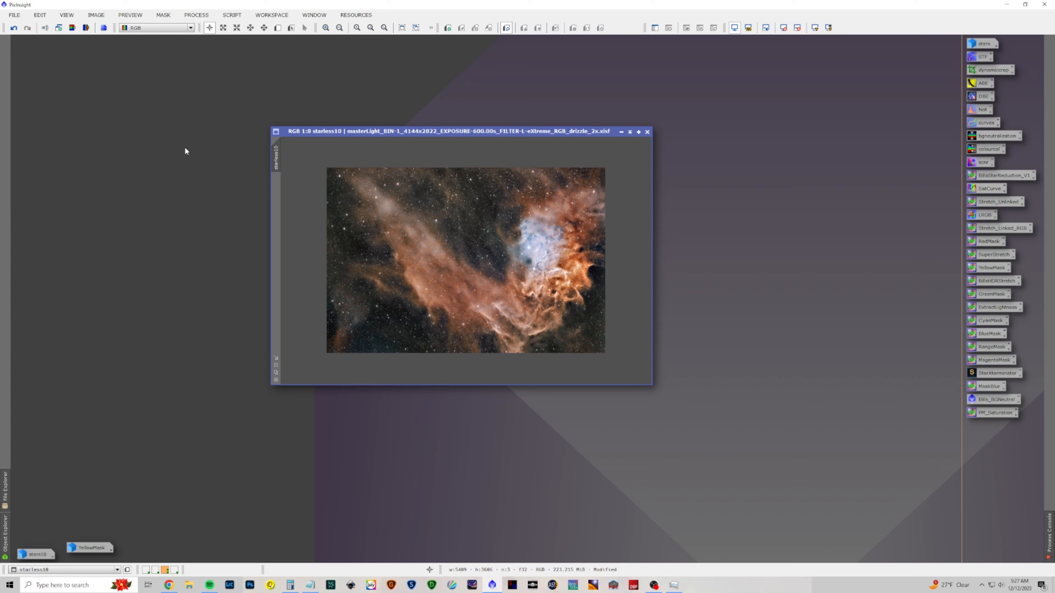
# Examine the dark background and stars of starless10 up close at 1:1, and return to the whole image.
pyautogui.scroll(5, 502, 241)
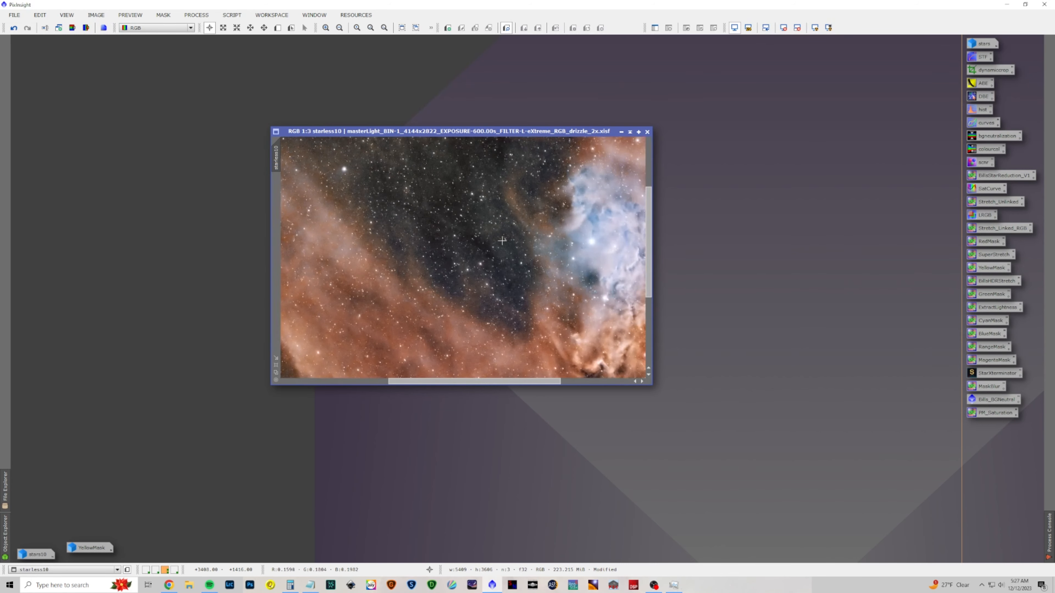
pyautogui.scroll(1, 502, 241)
pyautogui.scroll(1, 502, 241)
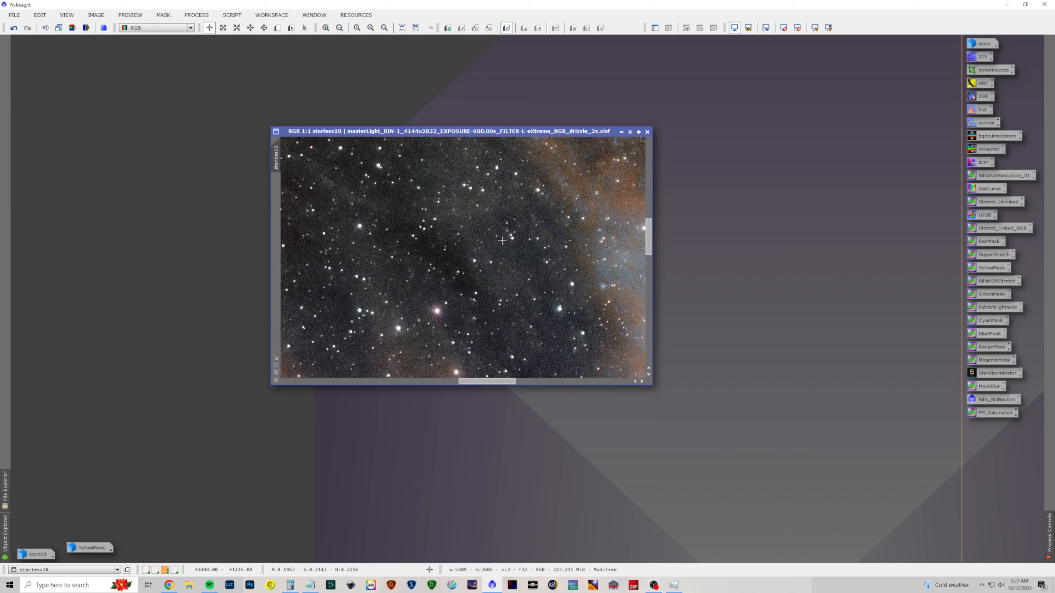
pyautogui.scroll(-1, 502, 240)
pyautogui.scroll(-1, 502, 241)
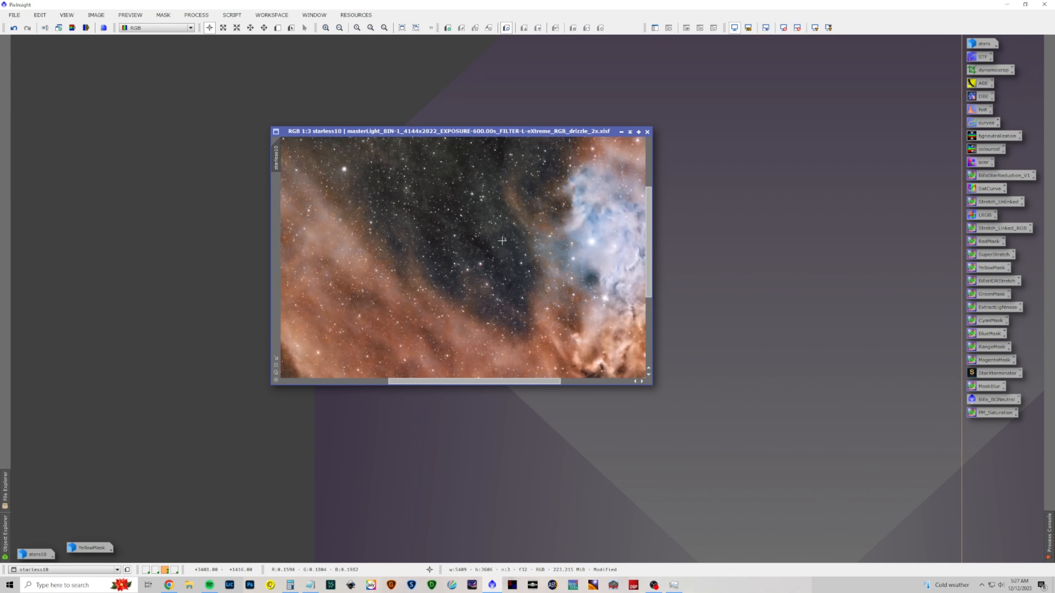
pyautogui.scroll(-4, 502, 241)
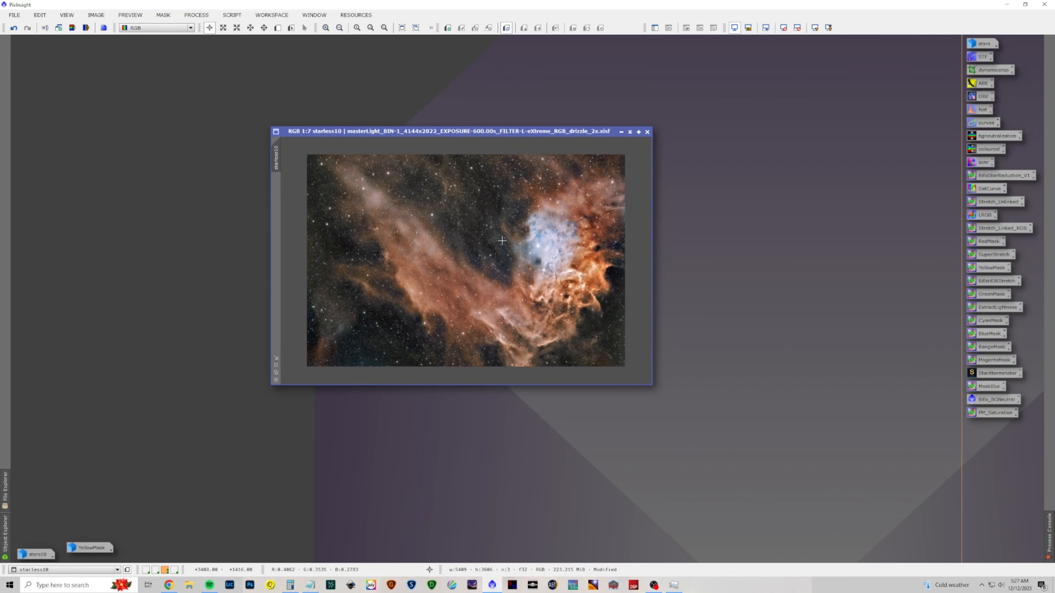